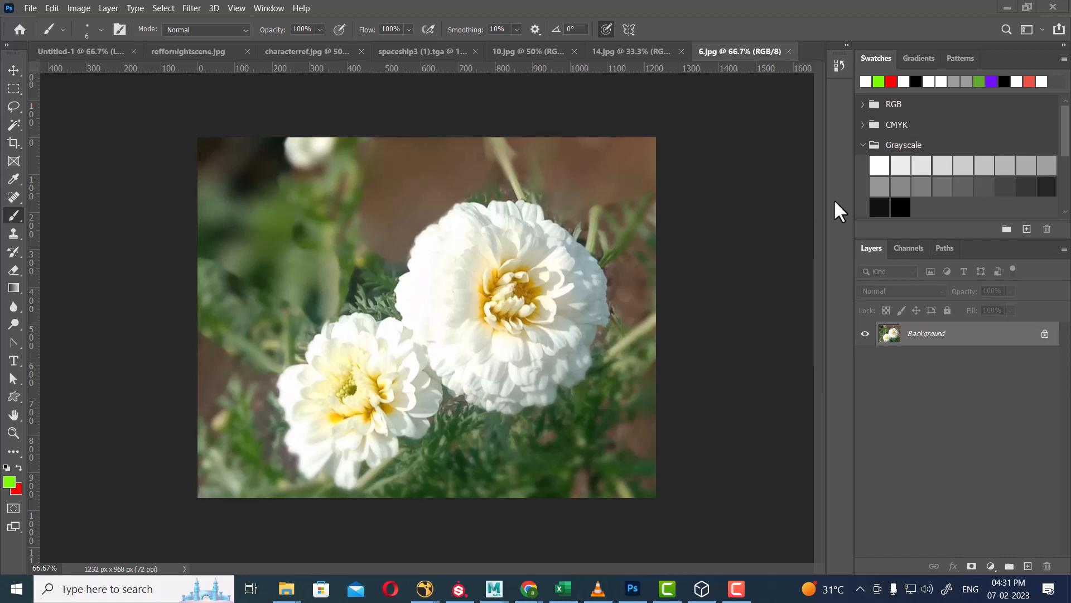
Convert the locked background of 6.jpg into a regular layer
double_click(1020, 337)
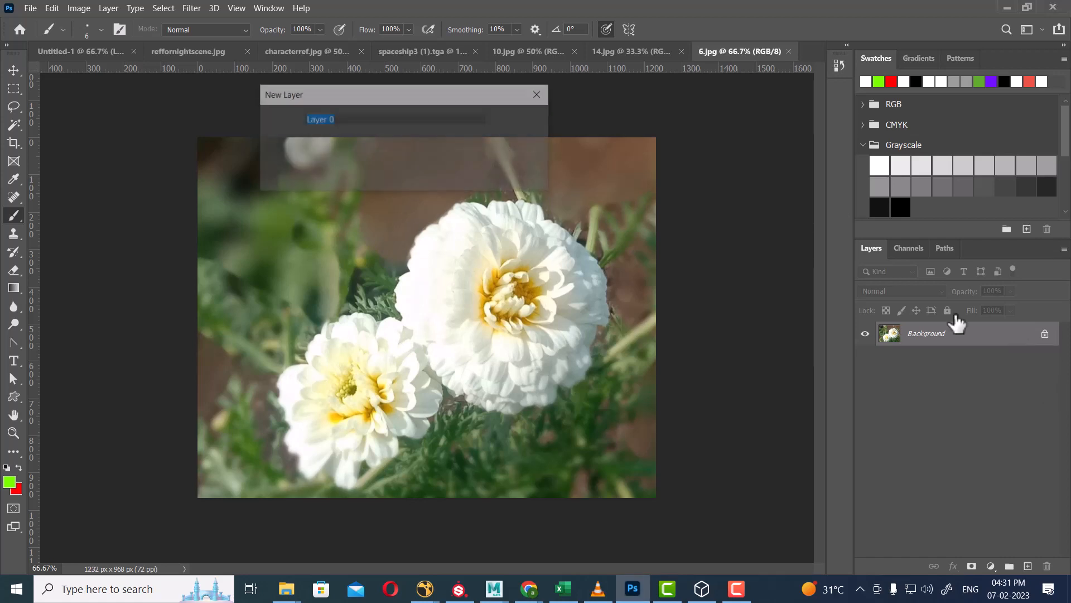
click(521, 120)
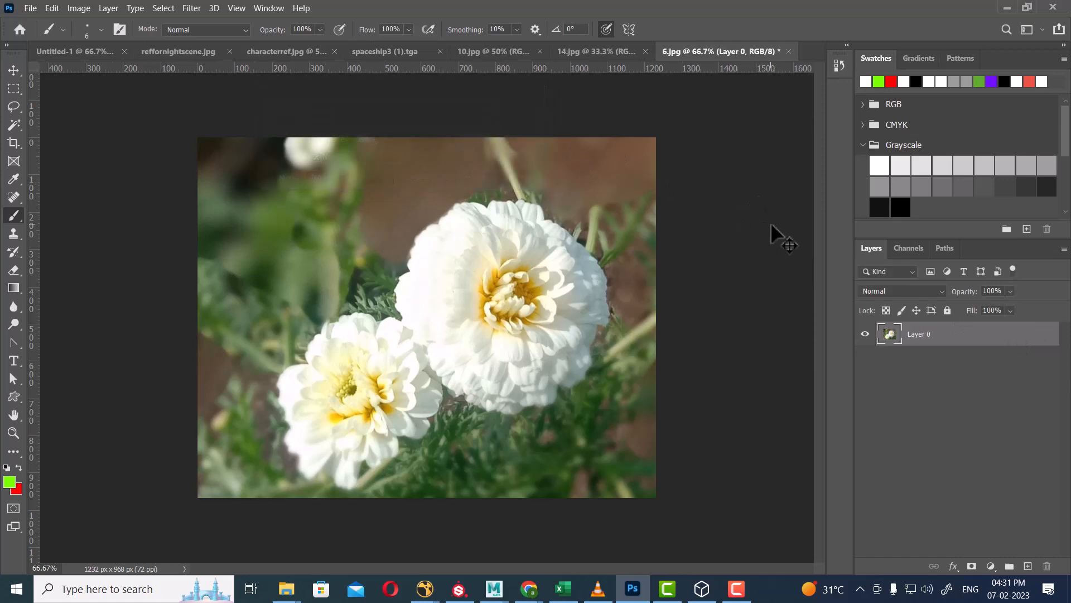
key(ctrl+plus)
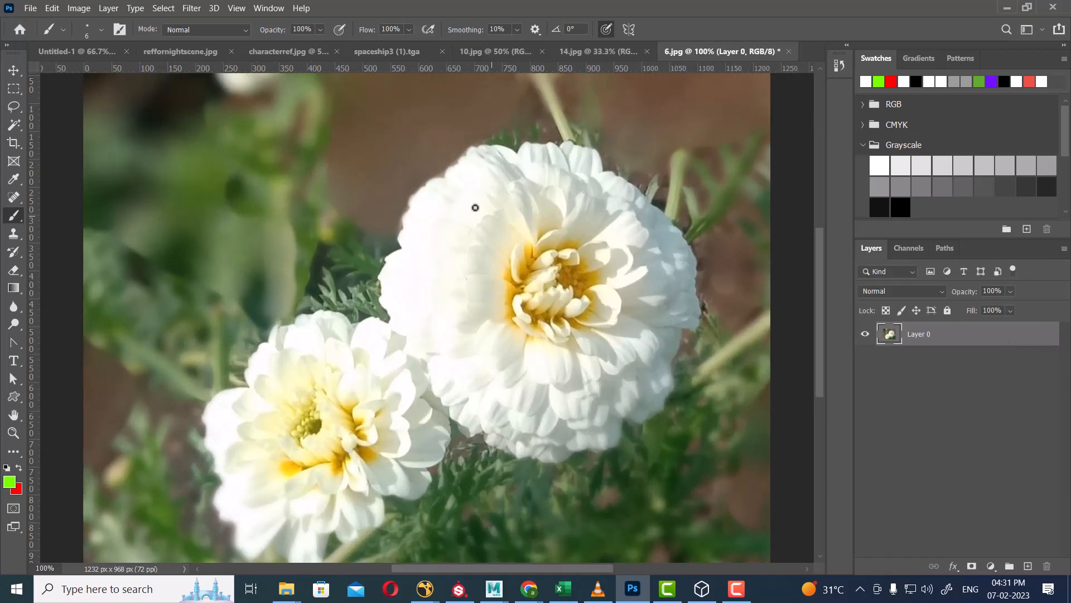
Brush a green light-direction arrow onto the large flower's upper-left petals and a green curve dividing its lit and shaded sides
click(274, 111)
shift+click(484, 198)
drag(456, 172, 467, 219)
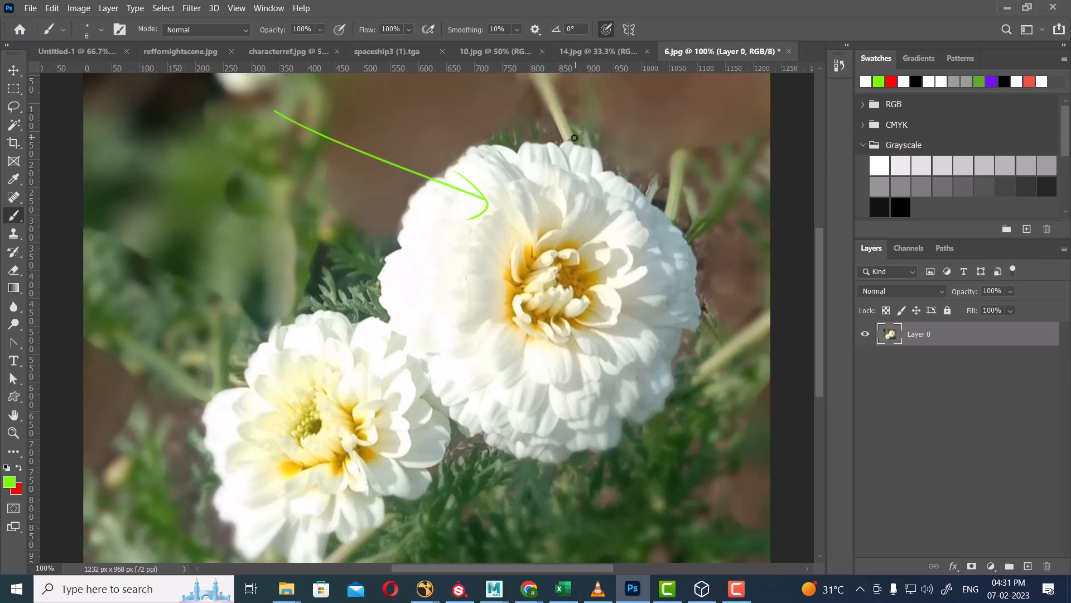
mouse_move(577, 140)
mouse_down()
mouse_move(592, 223)
mouse_move(496, 410)
mouse_move(470, 434)
mouse_up()
drag(635, 260, 585, 392)
Paint a red arrow at the large flower's right edge and two more green arrows toward its left and top petals
key(x)
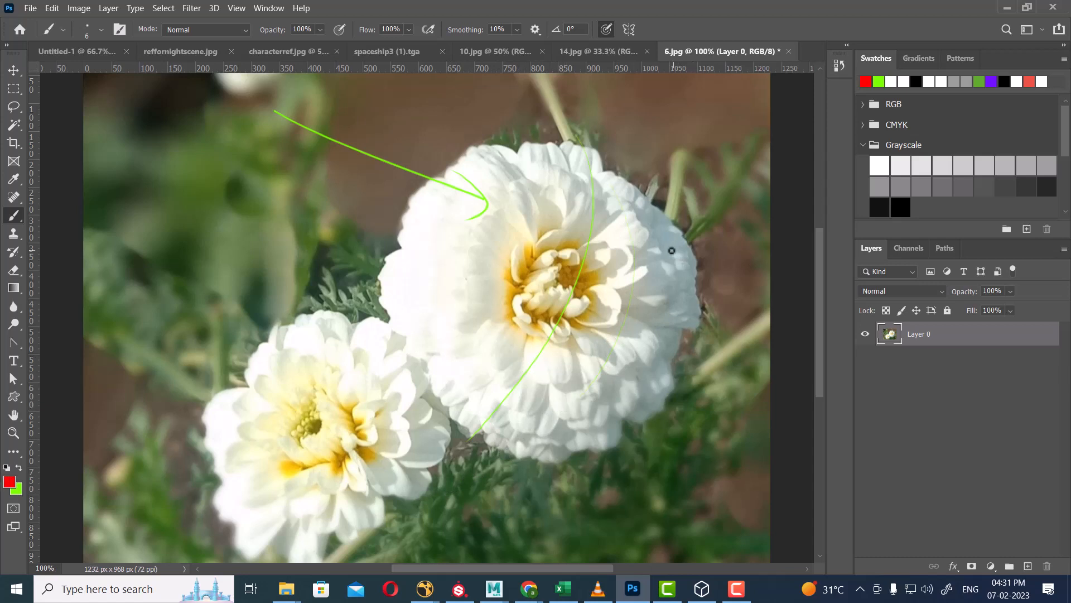
drag(678, 291, 733, 272)
key(x)
mouse_move(195, 235)
mouse_down()
mouse_move(440, 286)
mouse_move(396, 306)
mouse_up()
mouse_move(430, 106)
mouse_down()
mouse_move(563, 165)
mouse_move(539, 173)
mouse_up()
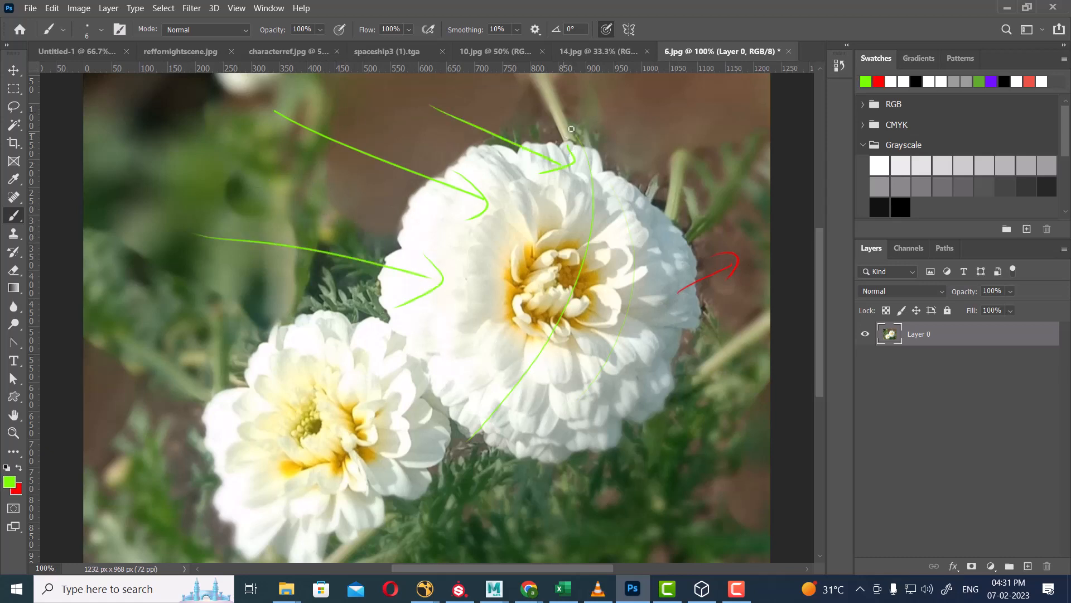
Paint green strokes over the large flower's upper-right edge and from its lower-left petals toward the smaller flower
drag(612, 179, 558, 116)
drag(496, 370, 375, 417)
drag(527, 381, 471, 463)
Paint red strokes on the large flower's lower petals and at the smaller flower's upper and right edges
key(x)
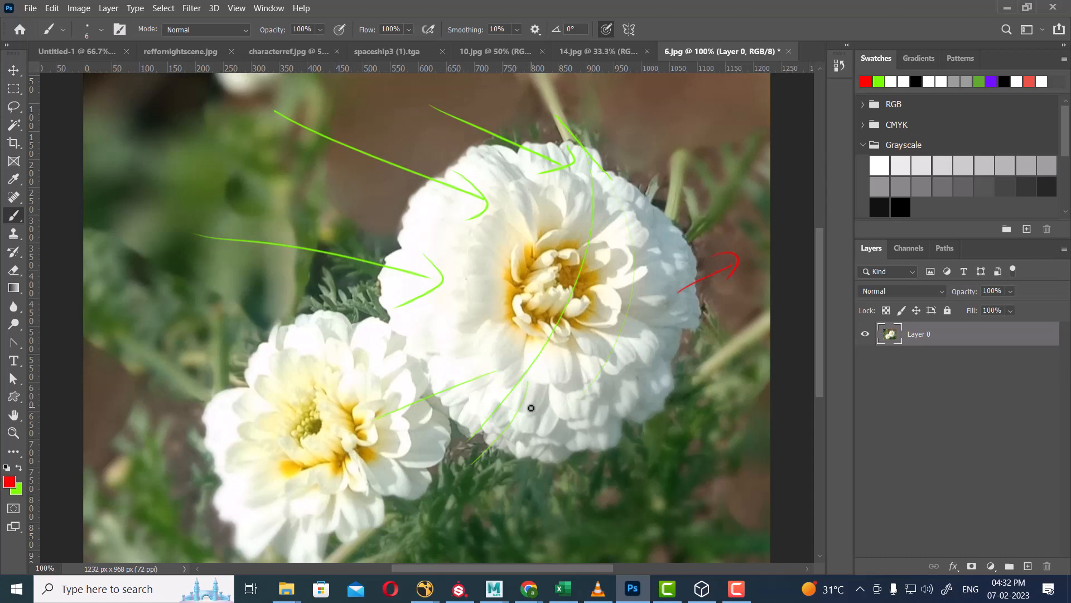
drag(529, 403, 615, 471)
drag(514, 402, 463, 402)
drag(370, 343, 328, 310)
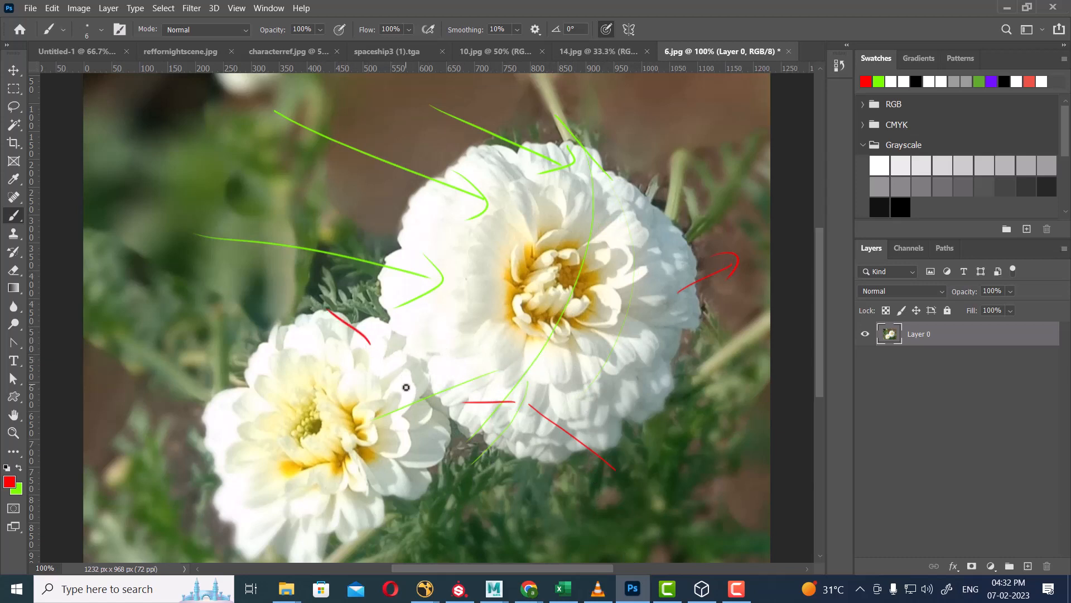
drag(425, 455, 475, 489)
Add short green strokes on the smaller flower's upper petals and right edge
key(x)
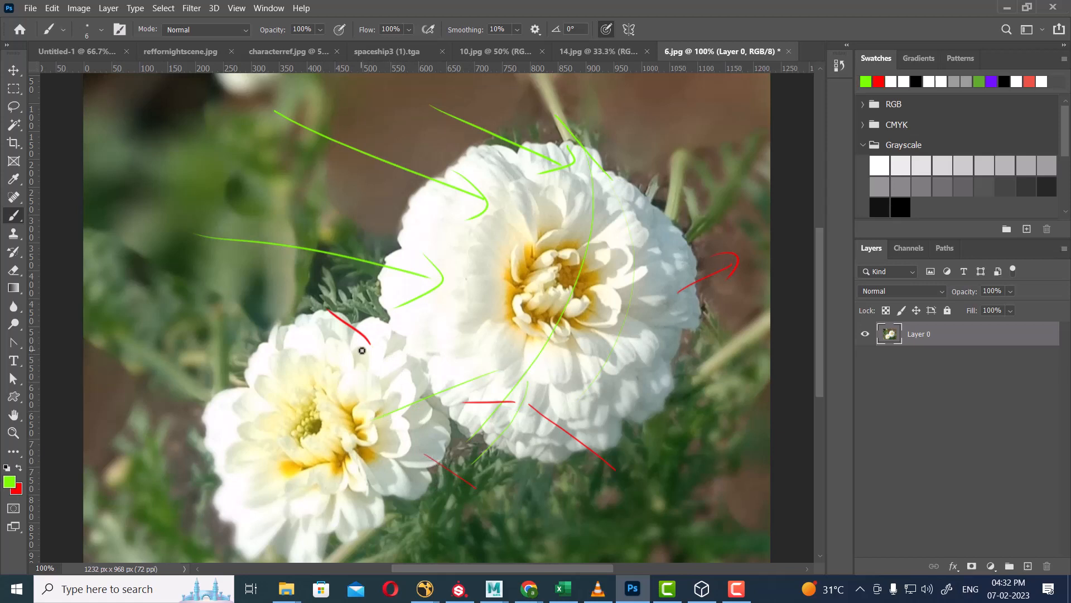
mouse_move(310, 324)
mouse_down()
mouse_move(370, 342)
mouse_move(347, 351)
mouse_up()
mouse_move(436, 449)
mouse_down()
mouse_move(421, 451)
mouse_move(417, 473)
mouse_up()
In 14.jpg, convert the locked background into a regular layer and add a blank layer above it
click(593, 51)
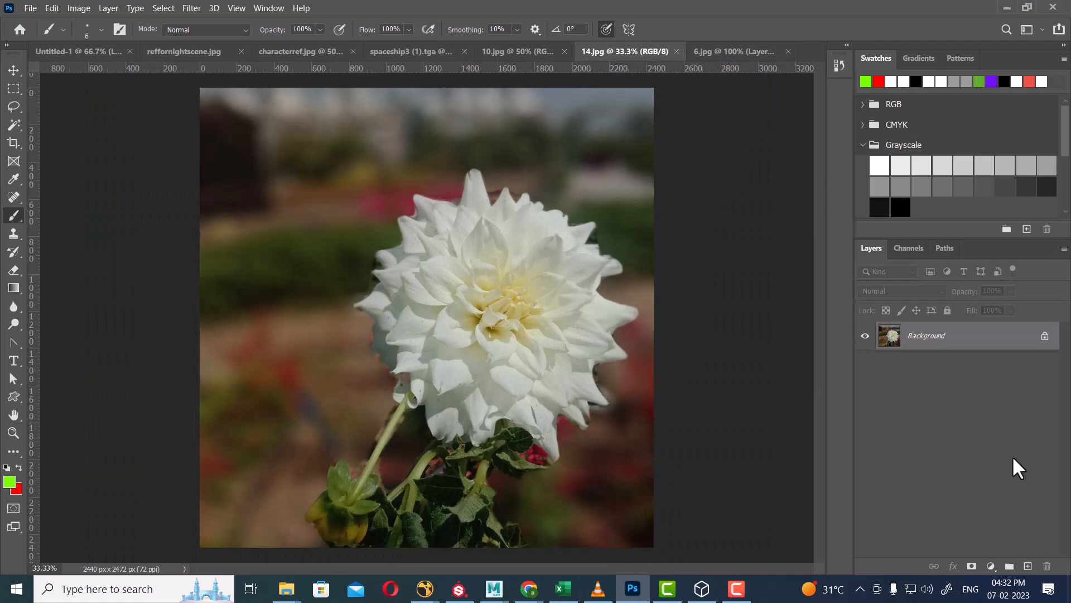
double_click(987, 339)
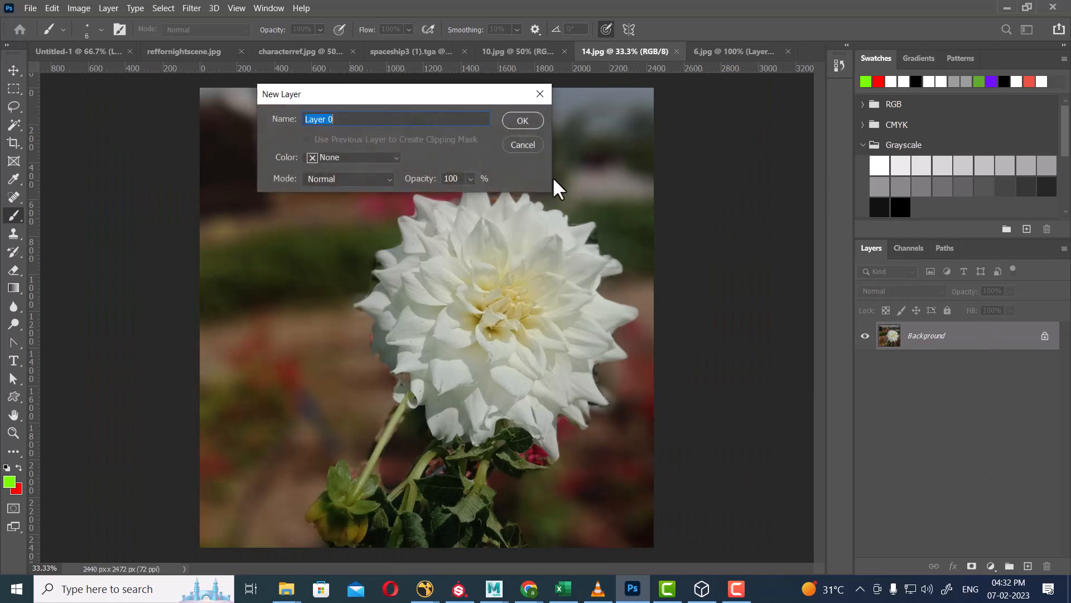
click(519, 121)
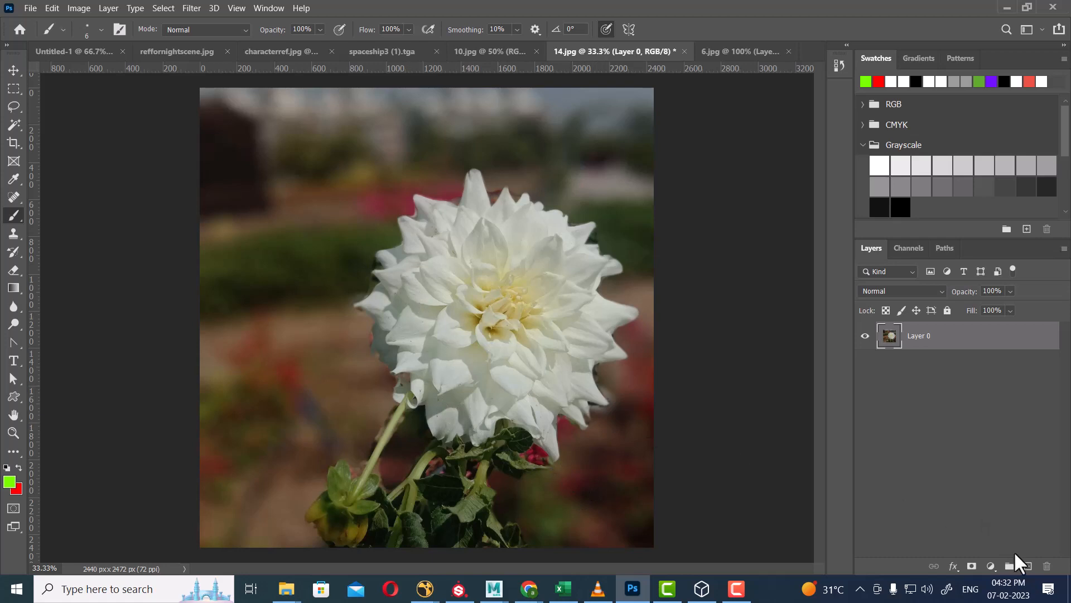
click(1028, 566)
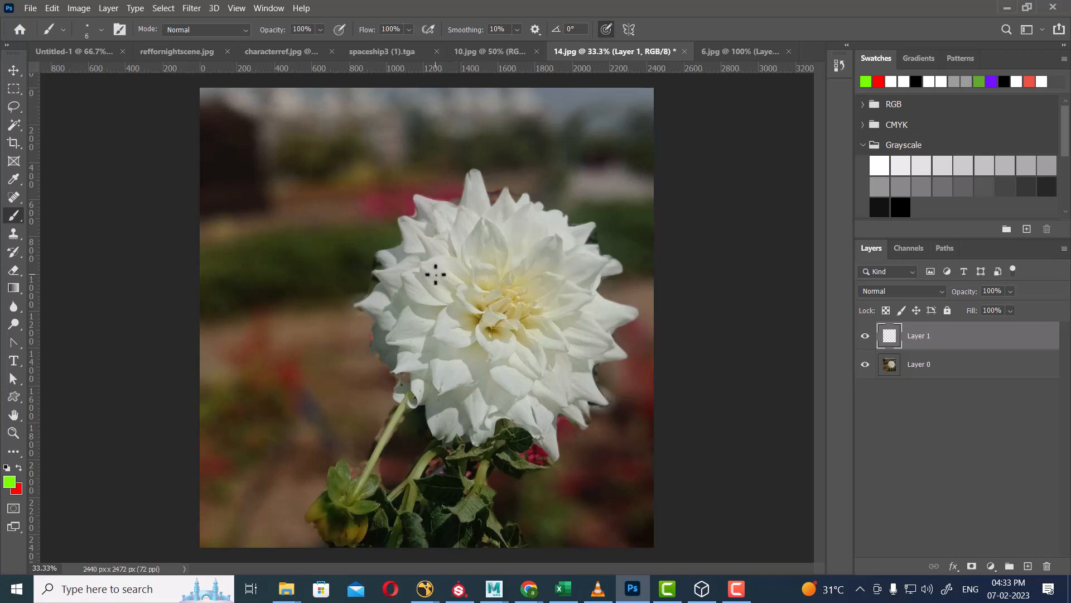
Paint a green light line from the upper right onto the dahlia, a red line at its left side and a red arrow from below
mouse_move(612, 150)
mouse_down()
mouse_move(536, 192)
mouse_move(440, 271)
mouse_up()
key(x)
drag(420, 282, 337, 359)
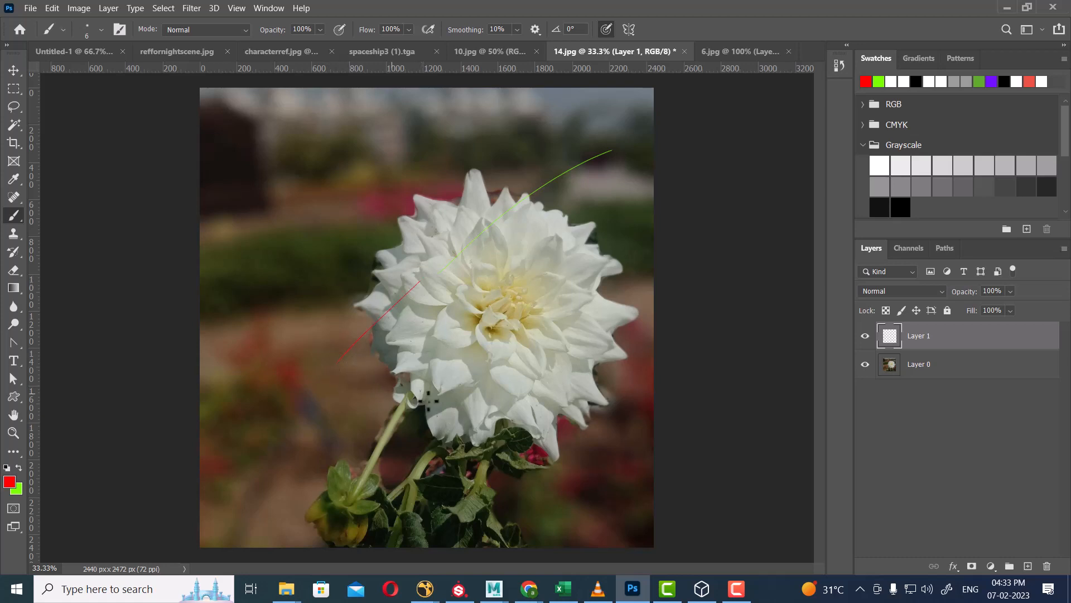
drag(474, 367, 383, 478)
drag(472, 367, 482, 366)
Paint green arrows coming from the right onto the dahlia's center and its upper-right and right petals
key(x)
drag(518, 322, 654, 224)
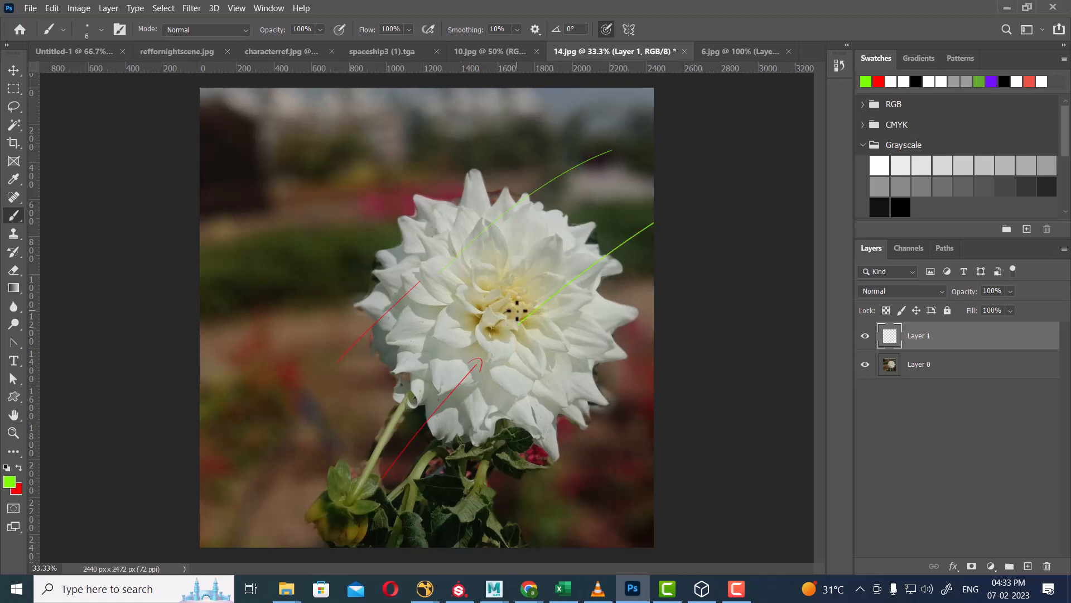
drag(517, 310, 541, 332)
drag(652, 180, 578, 235)
drag(660, 283, 594, 317)
Paint red strokes marking the fill light on the dahlia's lower and left petals
key(x)
drag(455, 406, 461, 473)
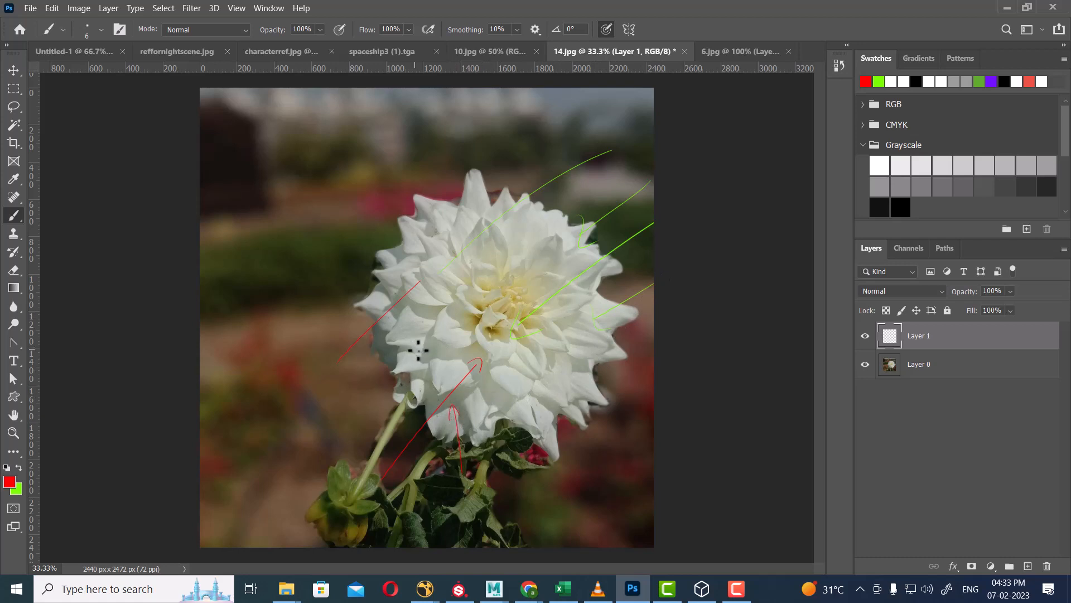
drag(441, 361, 351, 383)
drag(438, 313, 364, 344)
In 10.jpg, add a blank layer and paint a long red arrow from the upper right down to the front flower
click(497, 49)
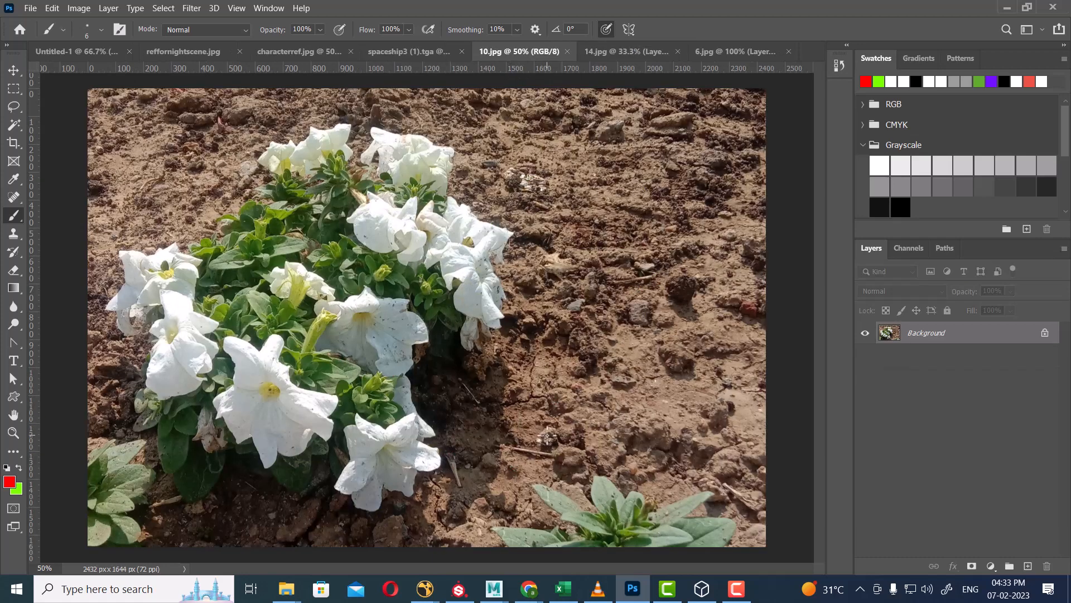
click(1027, 564)
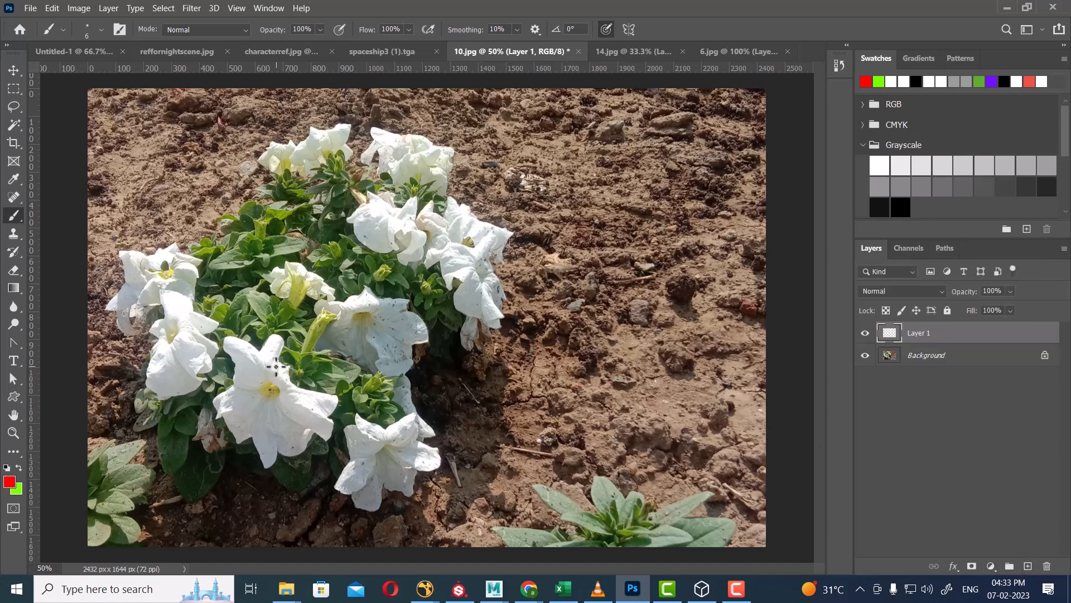
drag(273, 366, 593, 159)
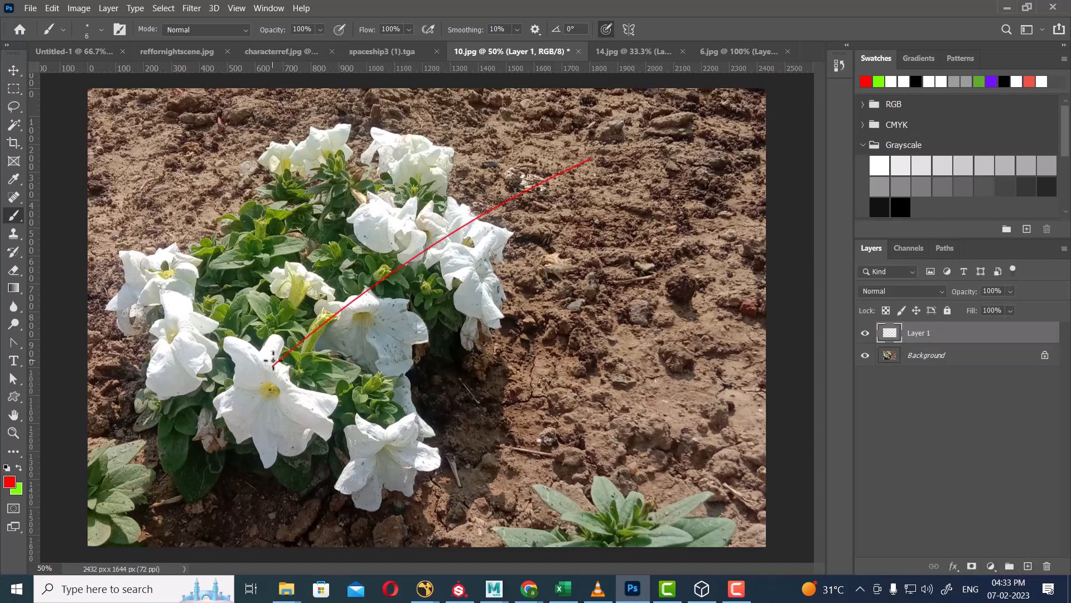
drag(269, 353, 287, 365)
Paint a green arrow up into the front flower from below and another from the upper right onto the upper-middle flower
key(x)
mouse_move(279, 428)
mouse_down()
mouse_move(262, 492)
mouse_move(289, 434)
mouse_up()
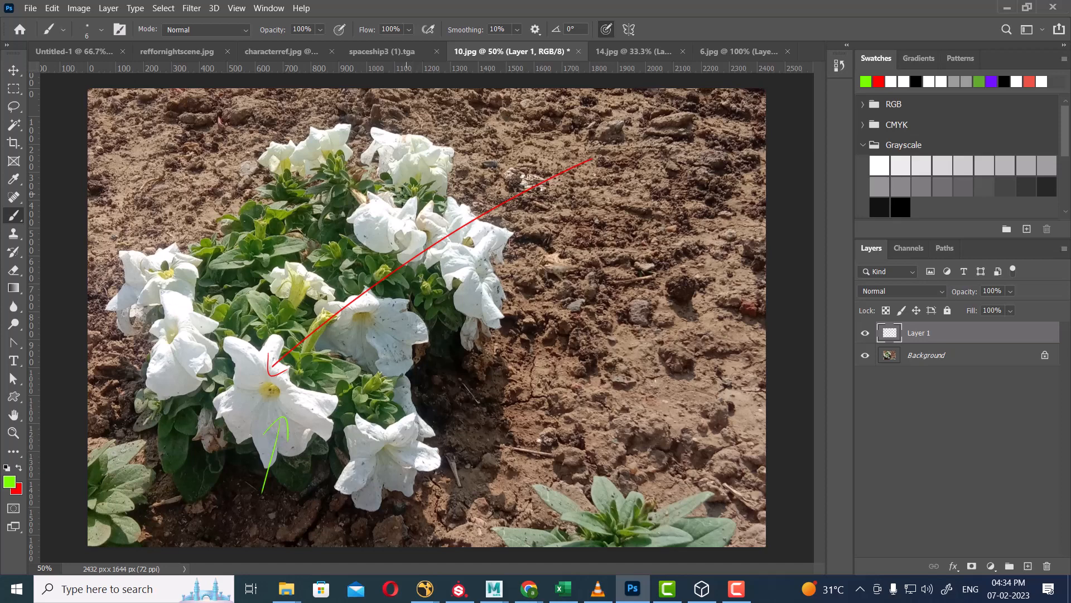
drag(389, 215, 515, 127)
drag(389, 205, 406, 211)
Paint red arrows from the upper right onto the middle, right and top flowers, plus a short red stroke on the left flower
key(x)
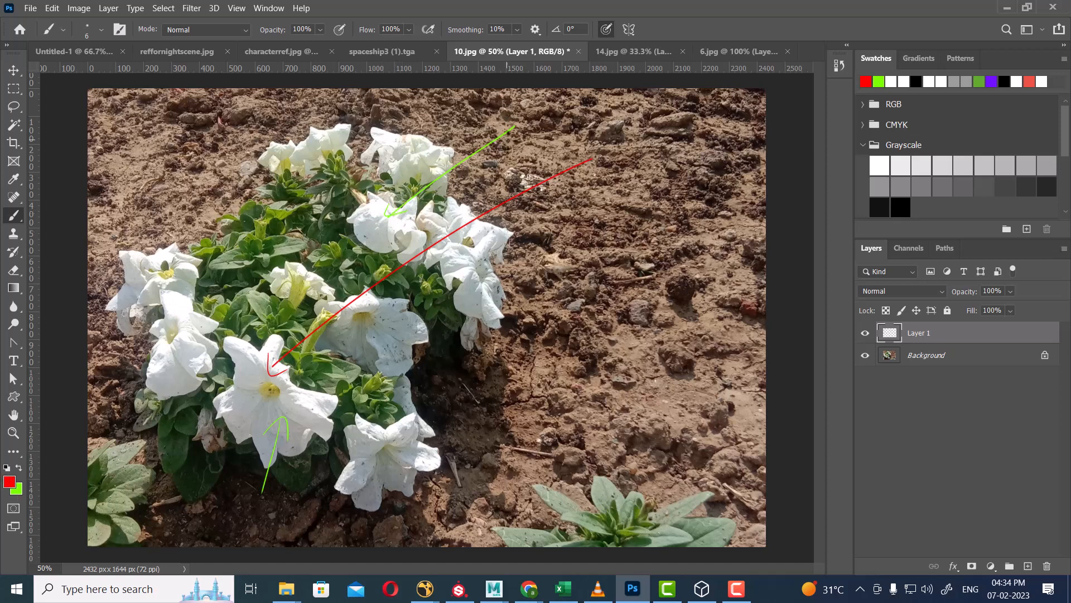
mouse_move(507, 142)
mouse_down()
mouse_move(392, 229)
mouse_move(413, 226)
mouse_up()
mouse_move(546, 189)
mouse_down()
mouse_move(470, 272)
mouse_move(489, 270)
mouse_up()
mouse_move(467, 127)
mouse_down()
mouse_move(407, 161)
mouse_move(439, 150)
mouse_up()
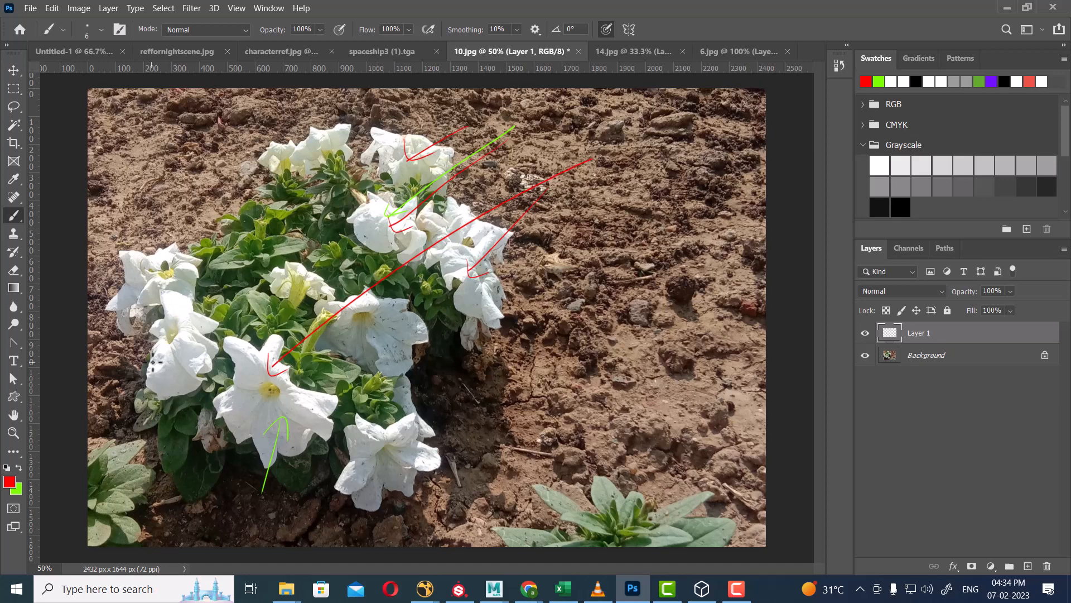
mouse_move(176, 368)
shift+mouse_down()
mouse_move(176, 535)
mouse_move(174, 367)
mouse_move(186, 376)
shift+mouse_up()
Switch to the flower.mb scene in Maya and keep the list of light types open as a floating window beside the bouquet
mouse_move(494, 588)
click(517, 530)
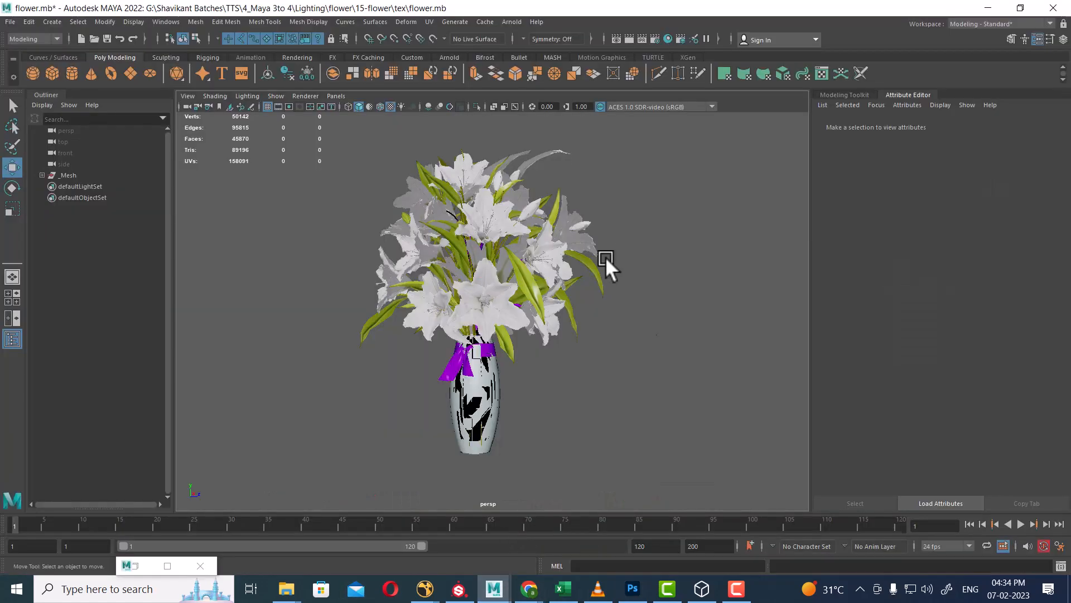
alt+drag(584, 354, 578, 375)
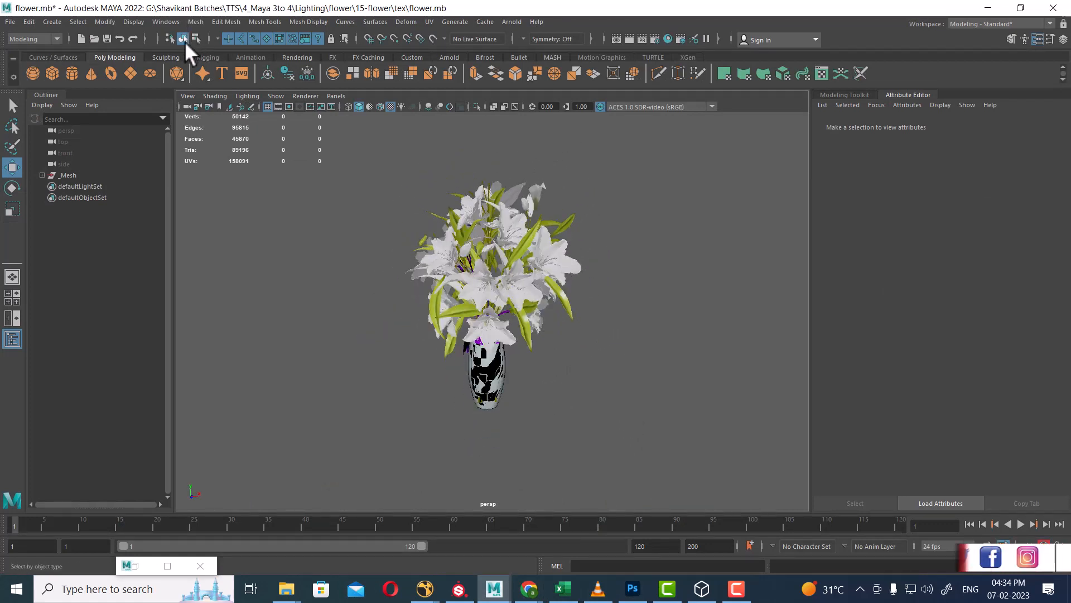
click(50, 21)
mouse_move(79, 86)
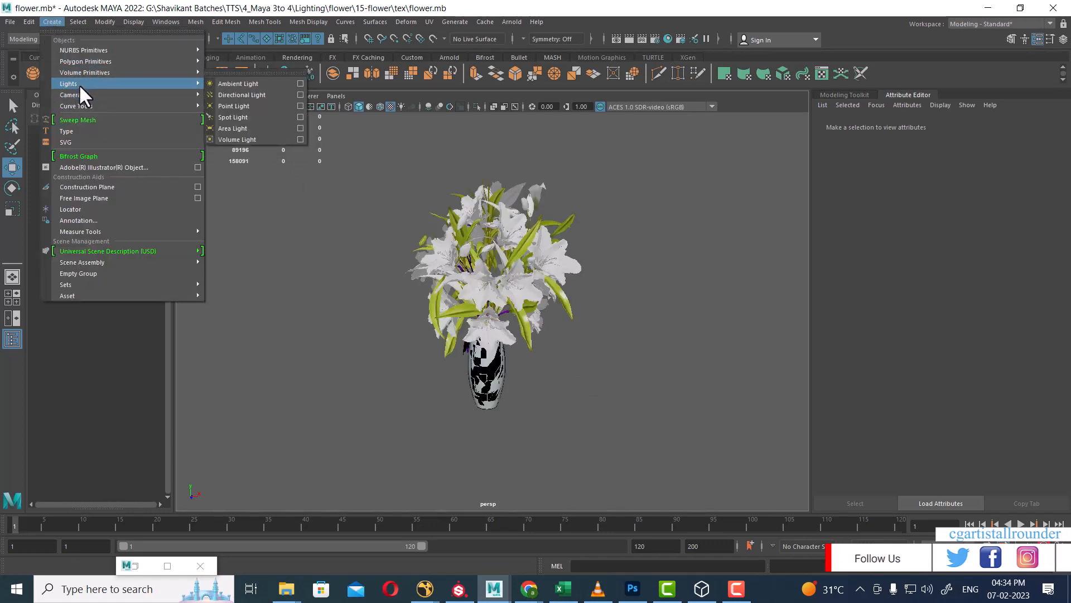
click(254, 69)
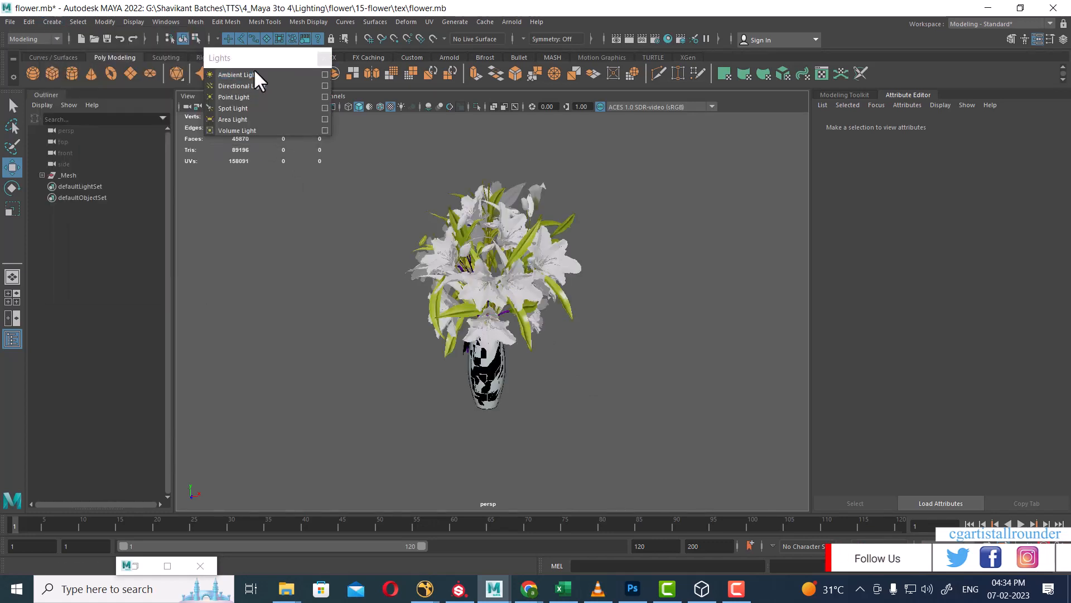
drag(262, 60, 799, 167)
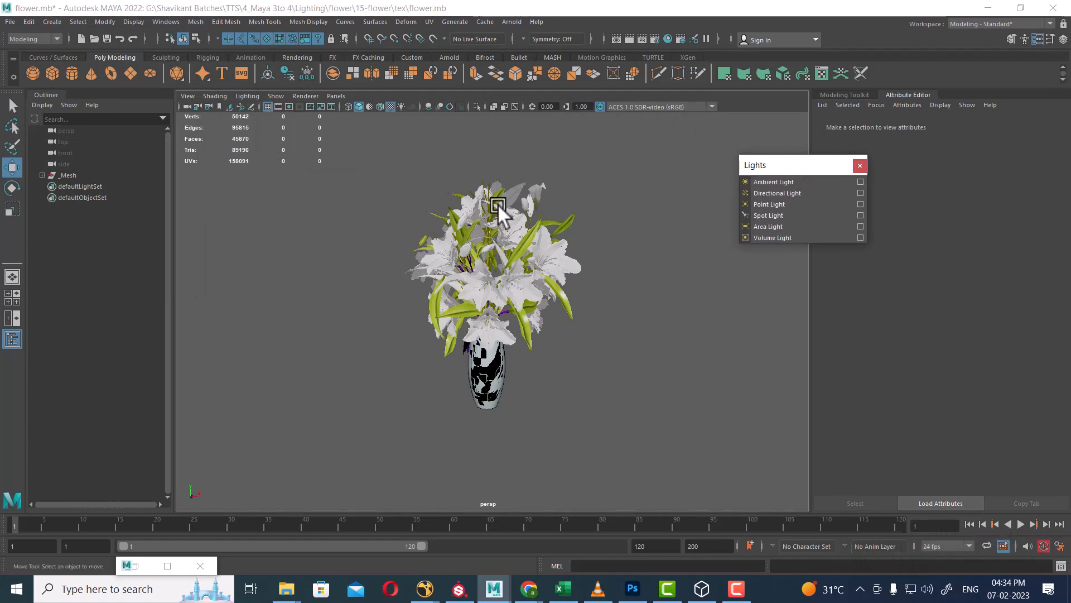
alt+drag(503, 425, 544, 408)
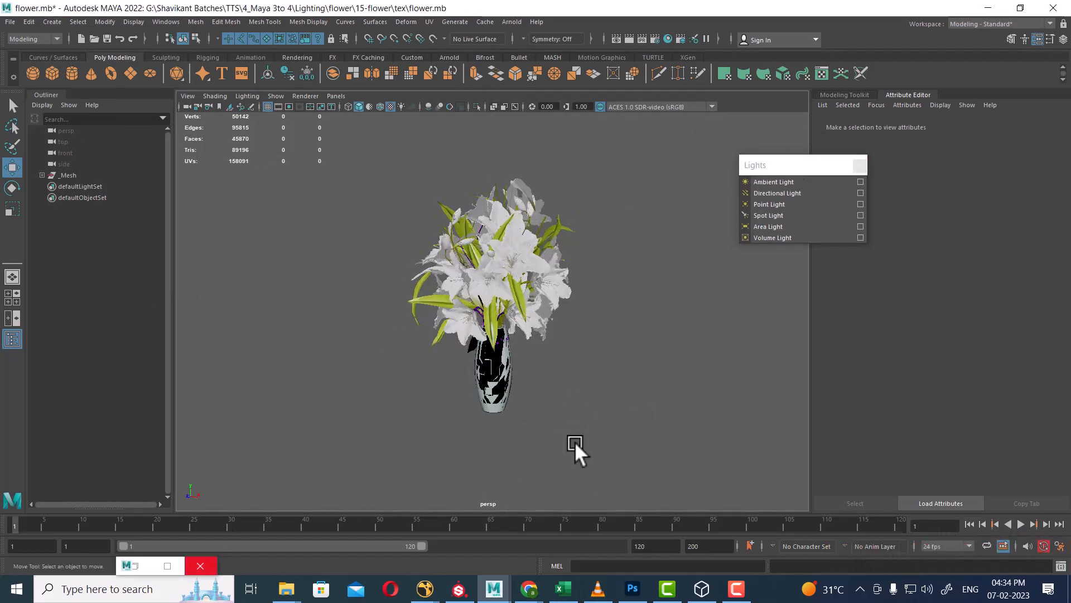
Open 1.jpg from the Flowers folder as a floating reference and return to Maya to view the bouquet beside it
click(288, 596)
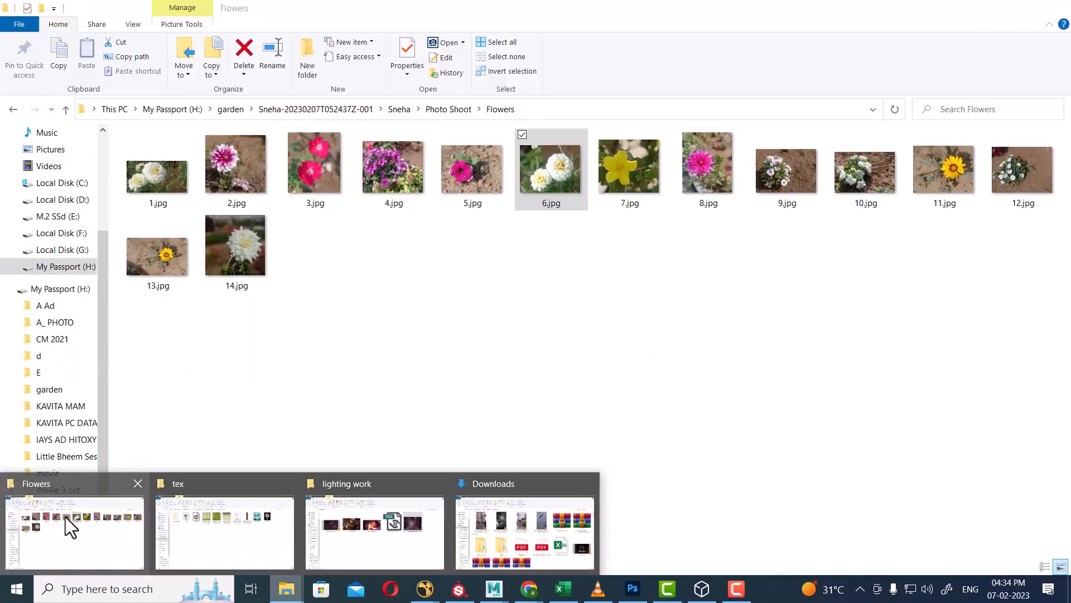
click(67, 516)
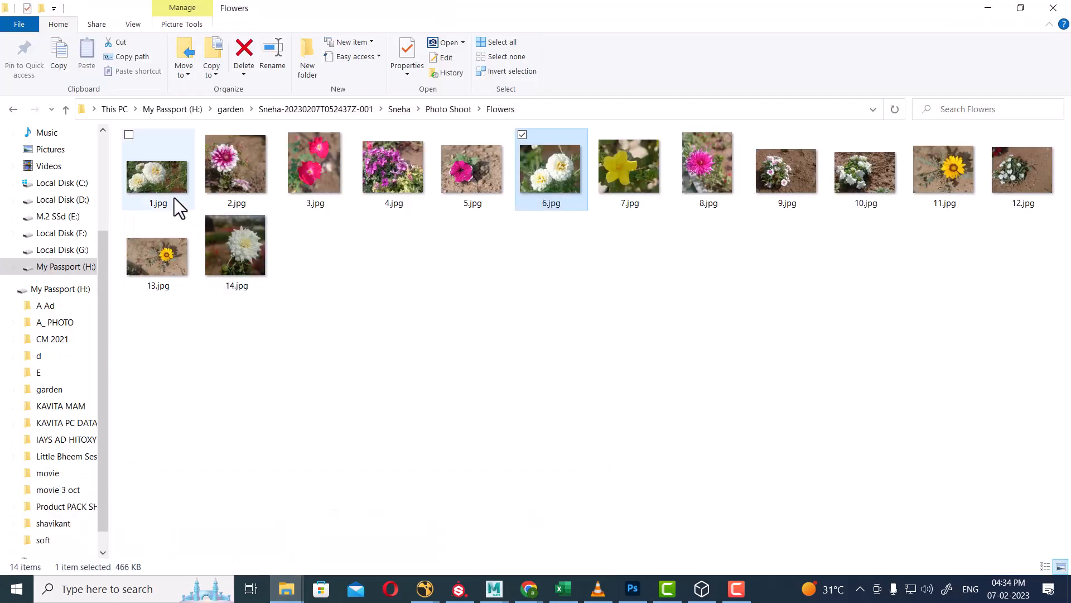
click(158, 185)
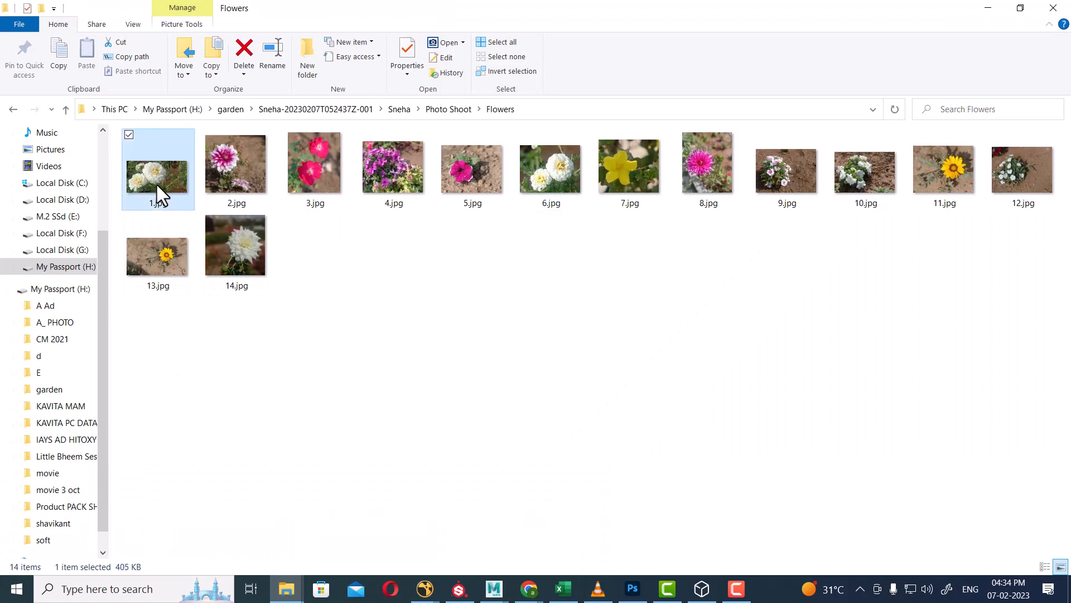
double_click(162, 191)
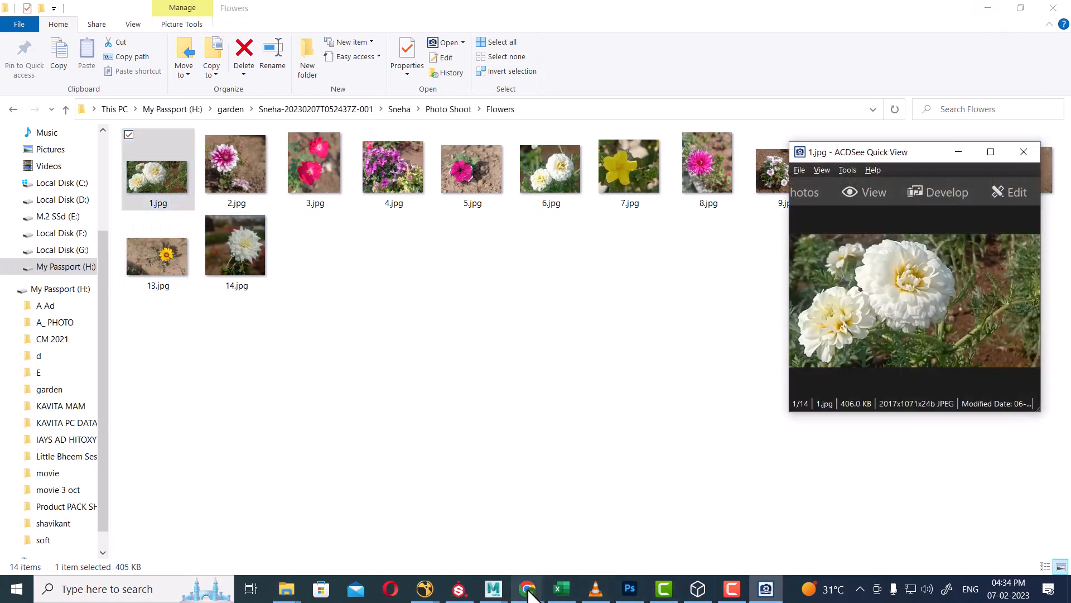
click(493, 589)
click(512, 560)
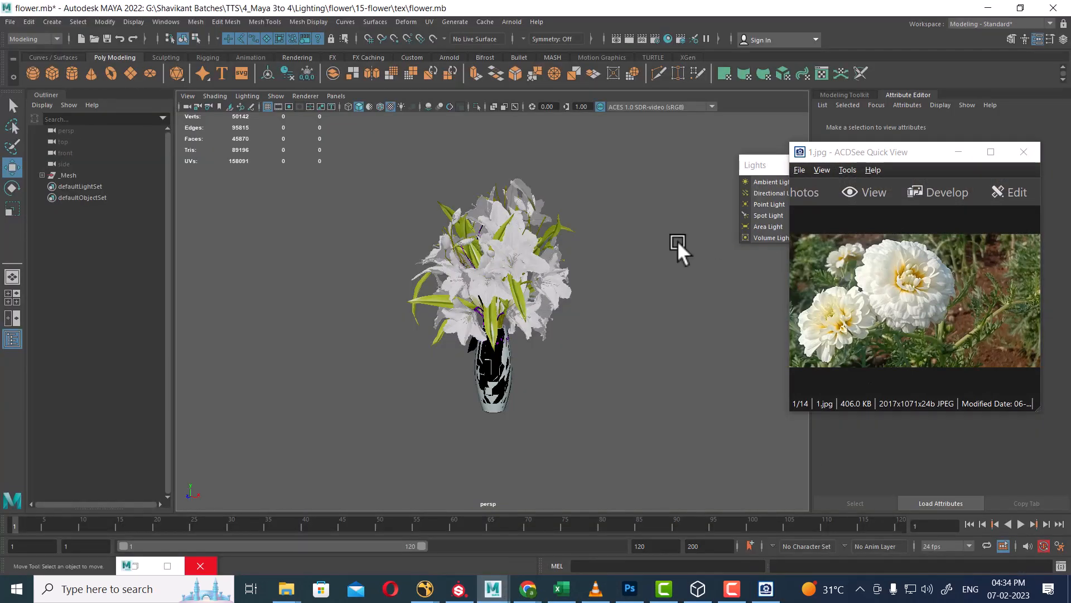
alt+drag(669, 337, 595, 396)
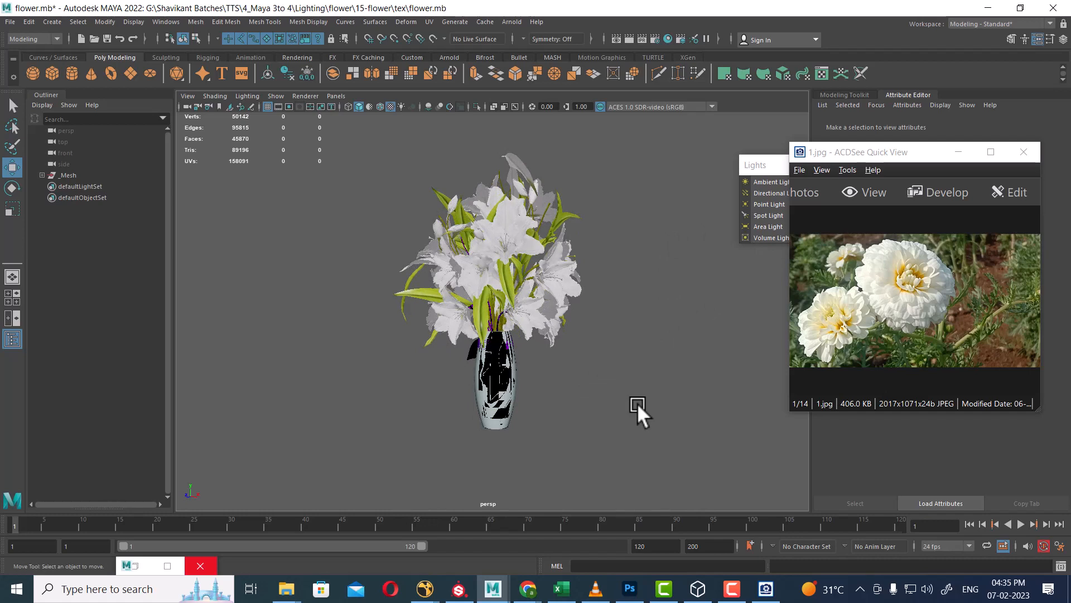
scroll(580, 394, up, 3)
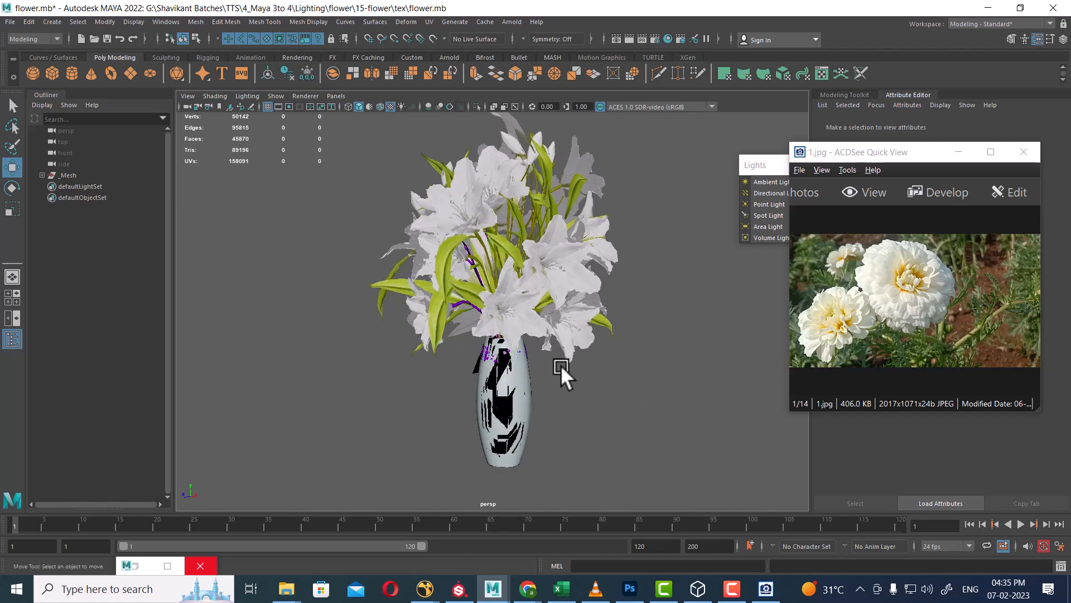
Create a new camera and look through it in the viewport
mouse_move(561, 365)
alt+mouse_down()
mouse_move(544, 390)
mouse_move(570, 370)
alt+mouse_up()
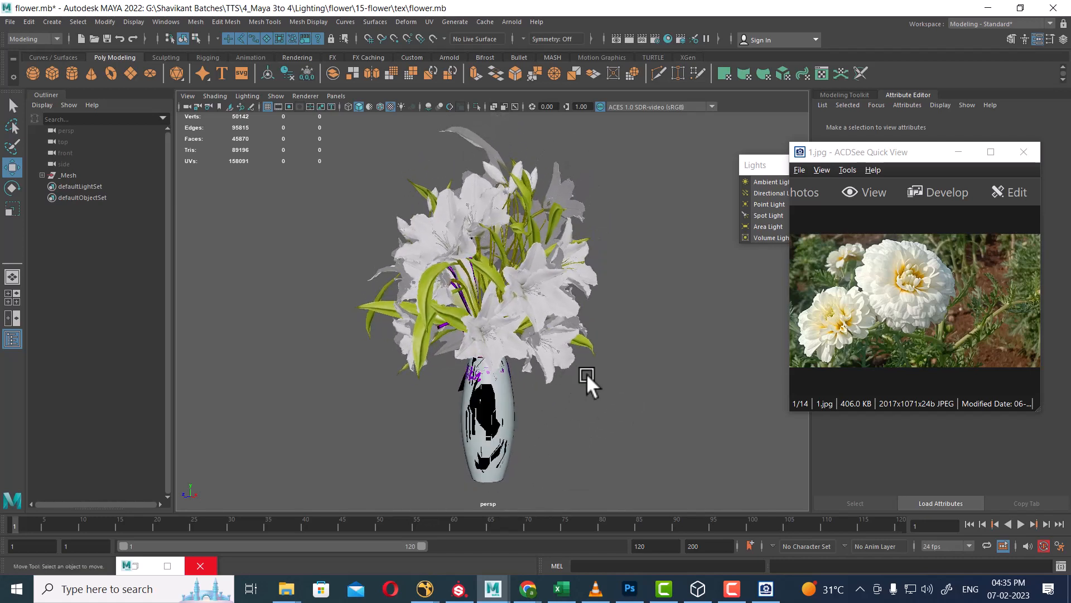
click(49, 21)
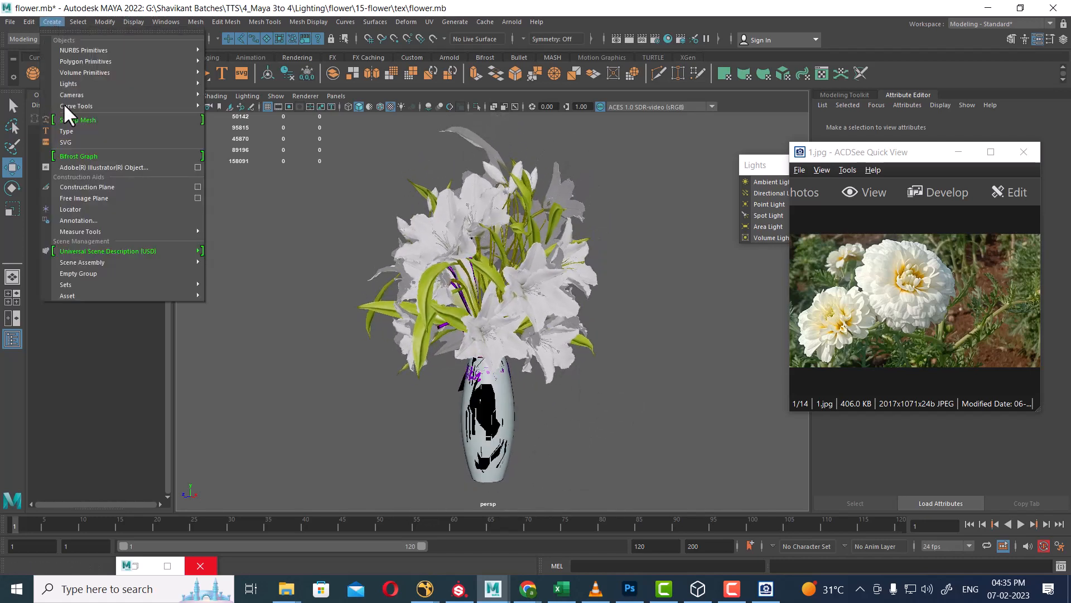
mouse_move(174, 96)
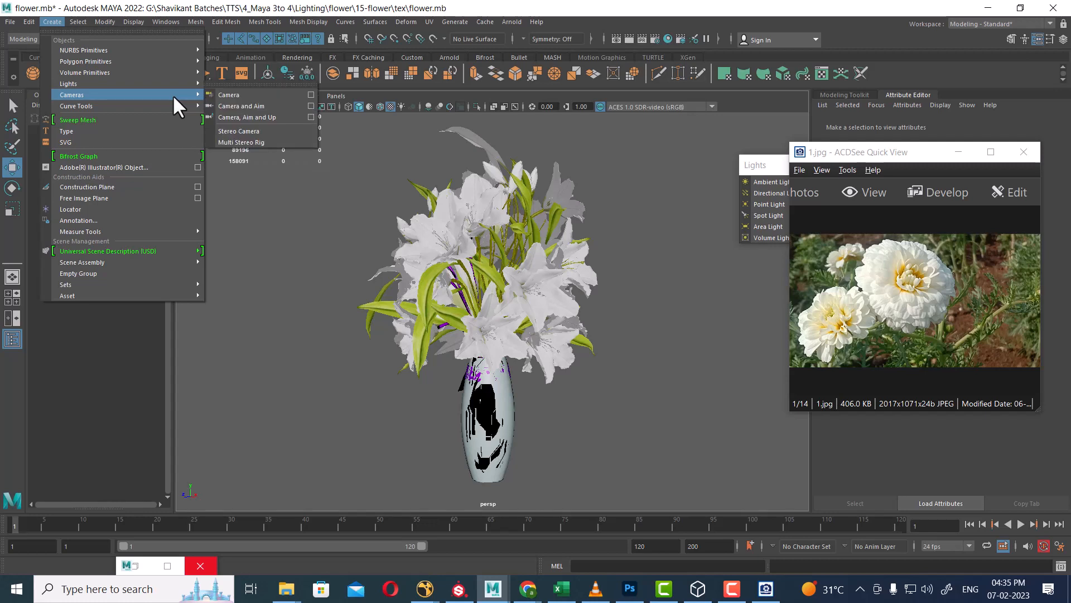
click(242, 96)
click(333, 96)
click(366, 141)
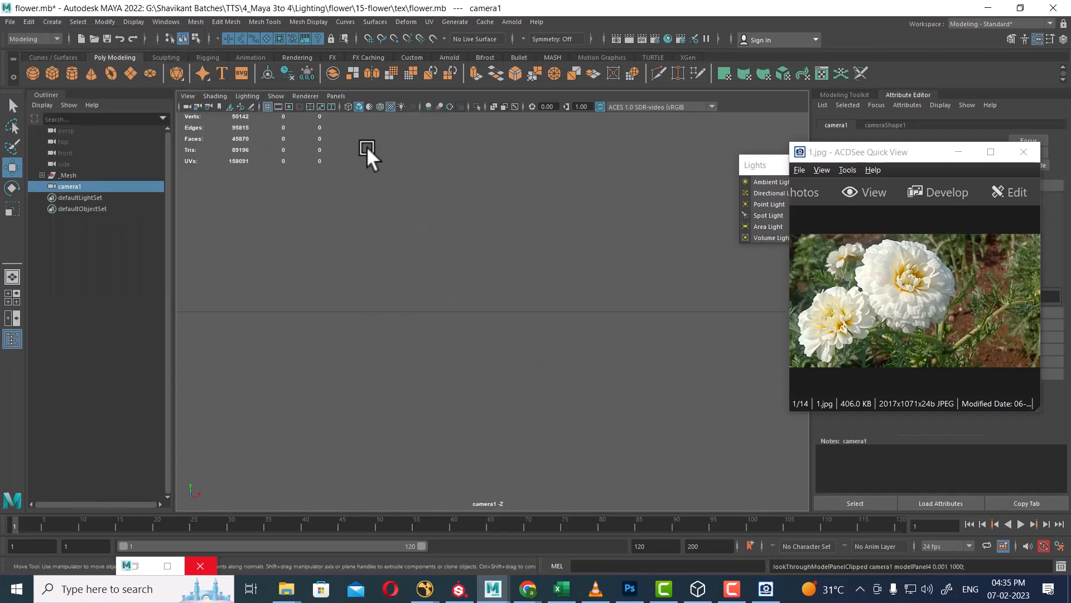
Dolly the new camera back from the origin and move the 1.jpg reference window clear of the camera's attributes
alt+right_drag(547, 347, 411, 232)
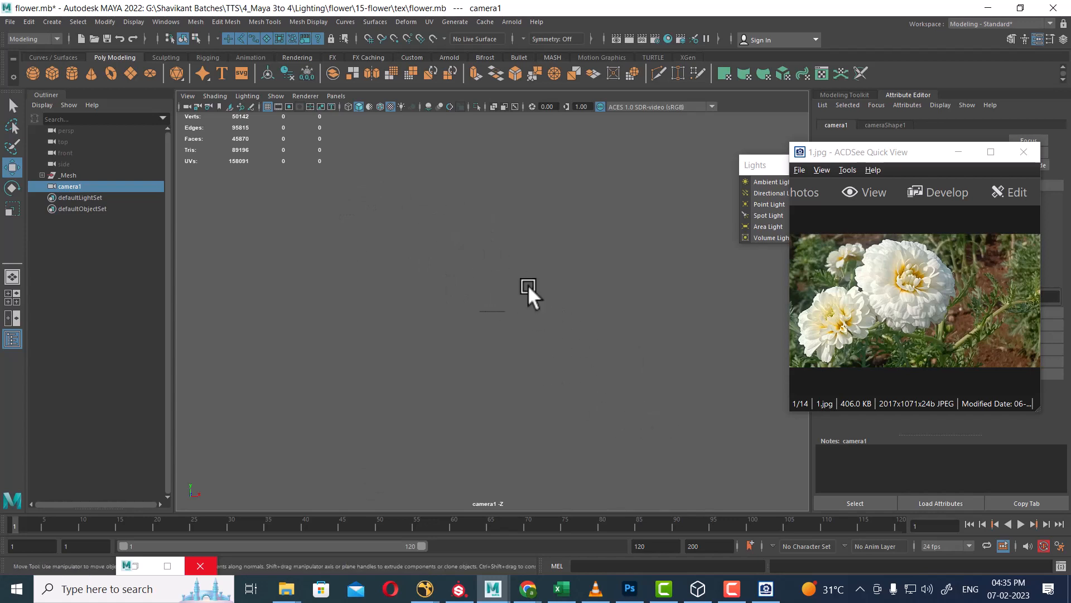
alt+right_drag(528, 287, 559, 384)
drag(896, 159, 822, 468)
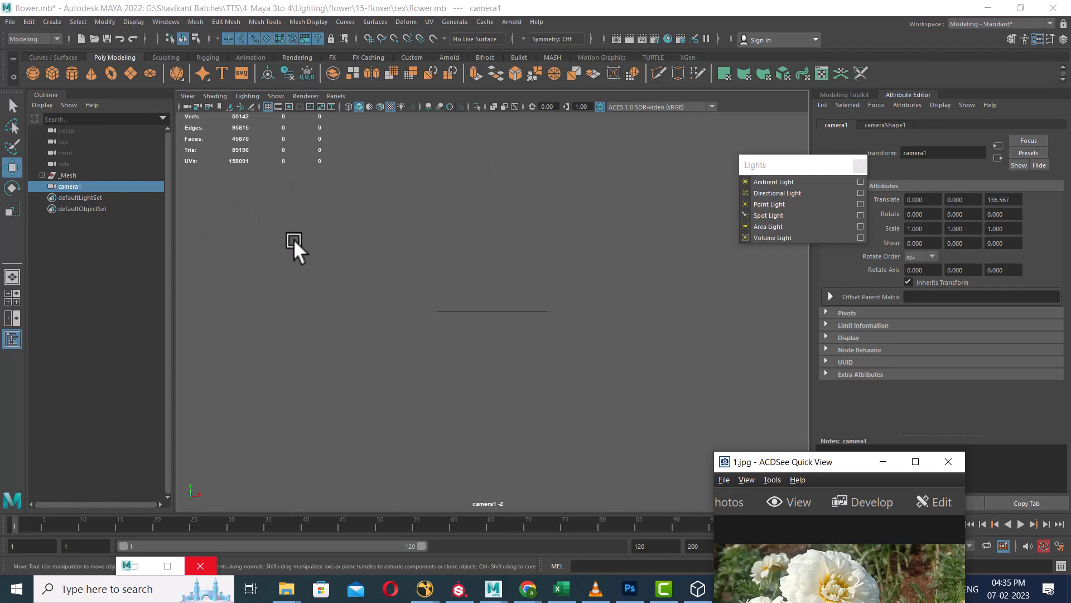
alt+right_drag(404, 290, 417, 293)
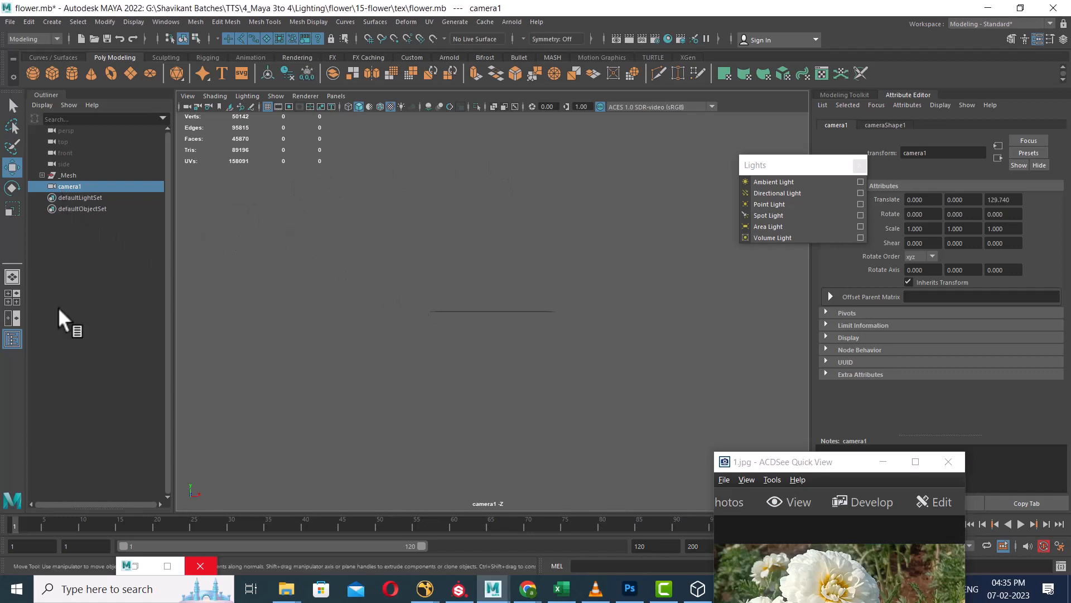
Raise the new camera's far clip plane, and close the floating lights list and channel box windows
key(ctrl+a)
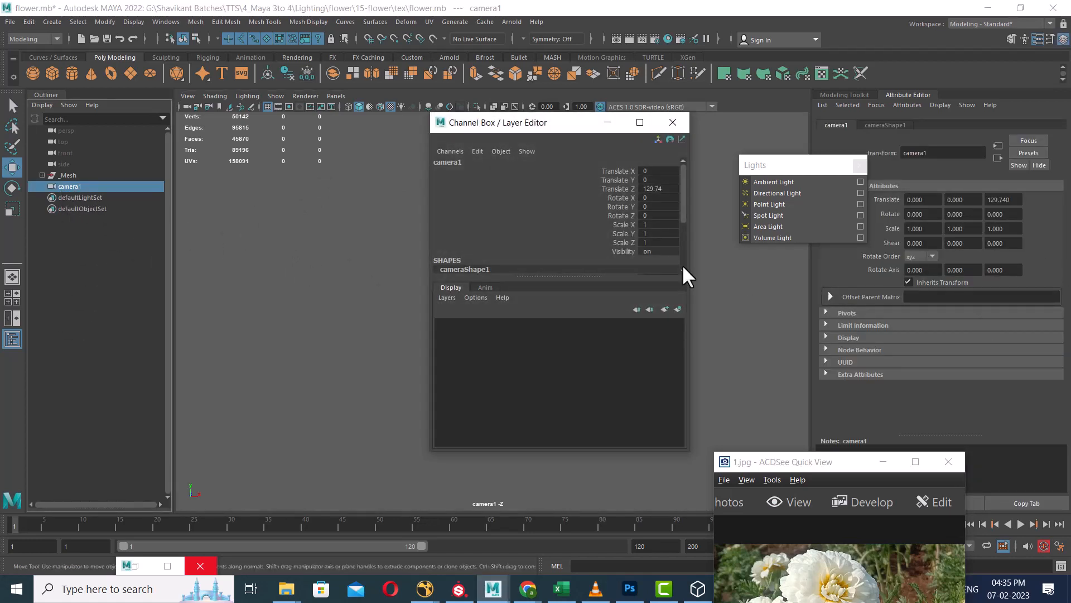
click(860, 166)
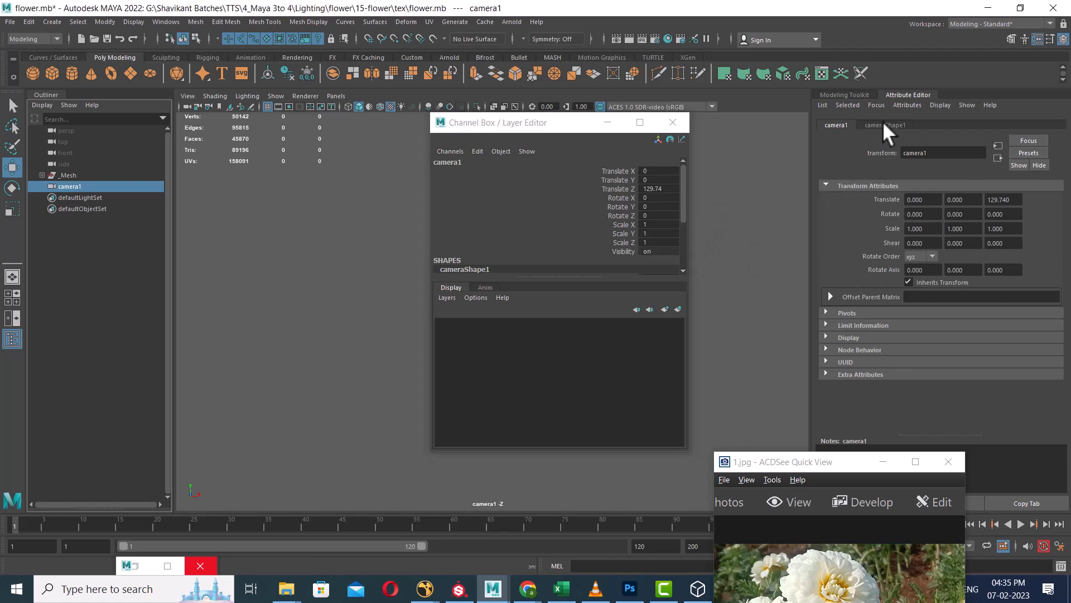
click(885, 126)
click(923, 324)
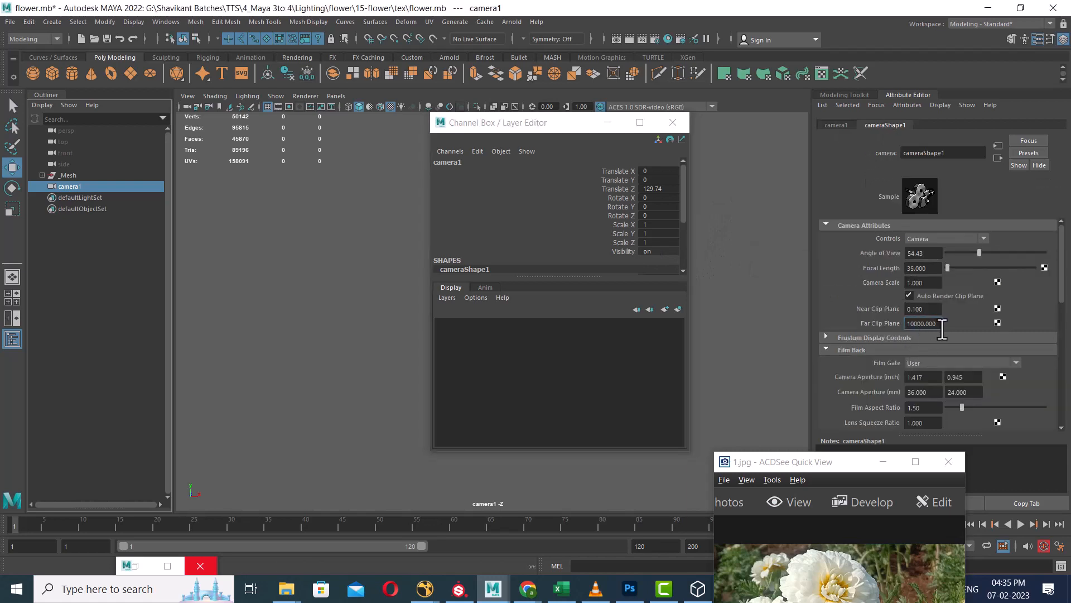
key(ctrl+a)
click(673, 121)
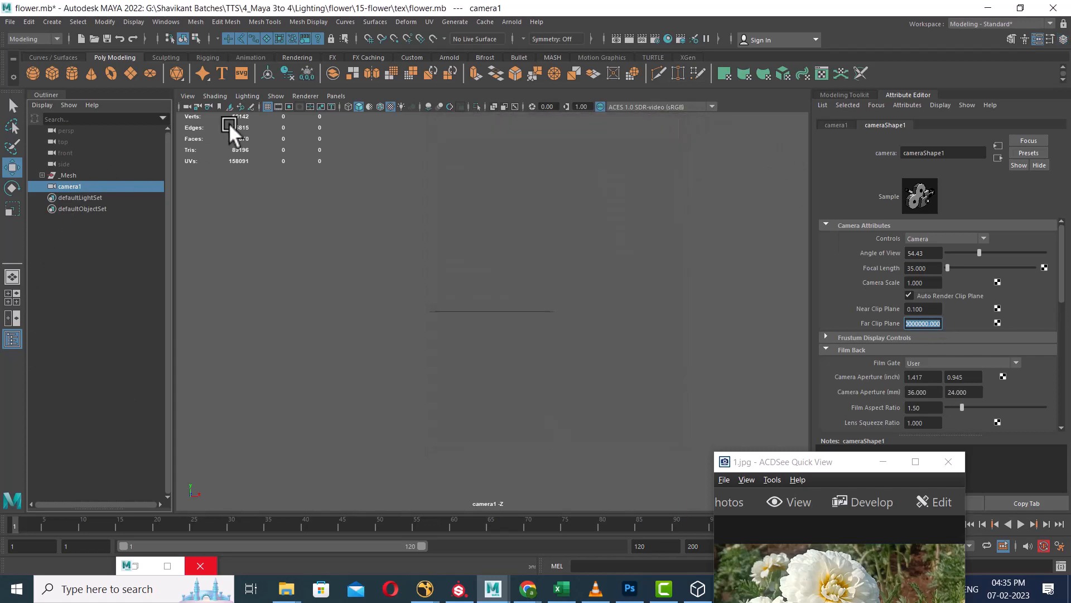
Look through the new camera again and dolly and pan it to bring the bouquet and vase into view
click(336, 96)
click(372, 143)
scroll(535, 338, down, 5)
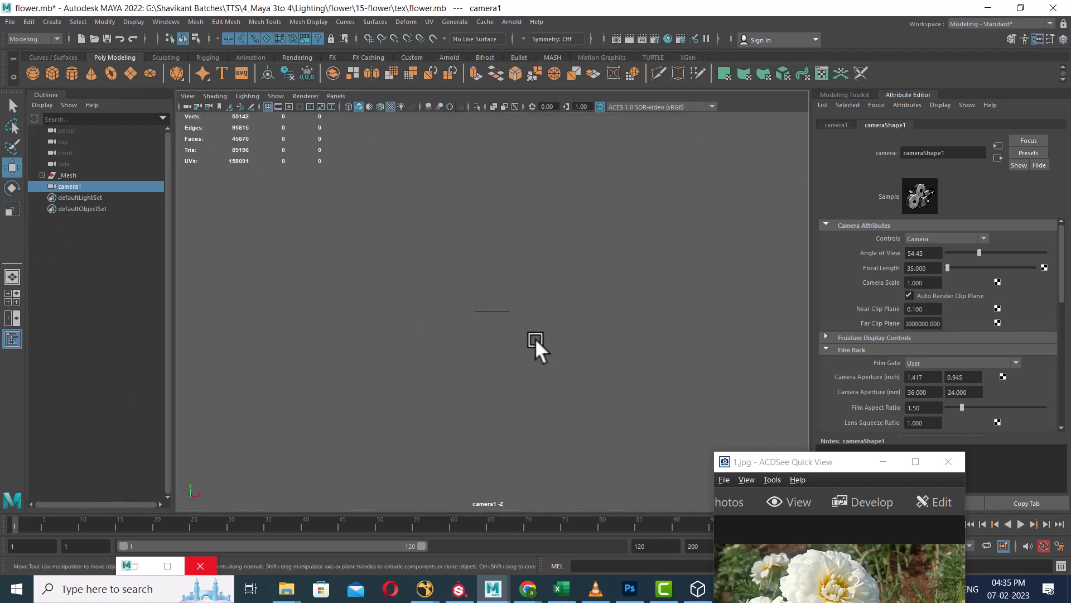
alt+right_drag(423, 195, 420, 320)
alt+middle_drag(419, 321, 588, 323)
alt+right_drag(587, 324, 640, 324)
alt+middle_drag(641, 324, 543, 296)
alt+right_drag(542, 297, 642, 469)
alt+middle_drag(605, 259, 578, 289)
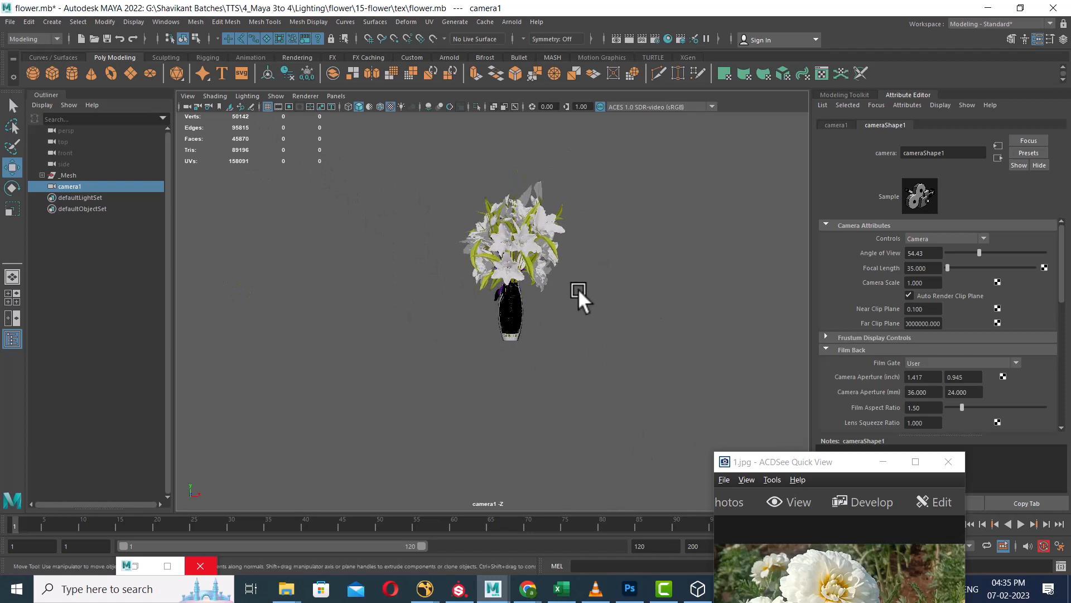
Move the camera closer to the bouquet and vase, and turn on the resolution gate to show the render frame
alt+right_drag(578, 289, 592, 357)
alt+middle_drag(586, 320, 539, 354)
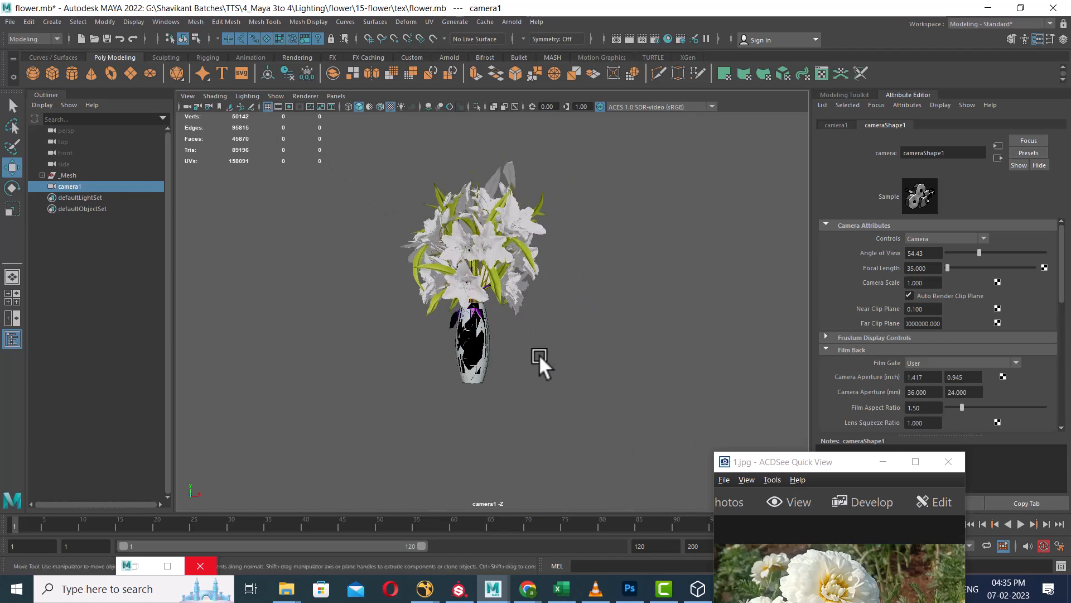
alt+right_drag(539, 354, 537, 374)
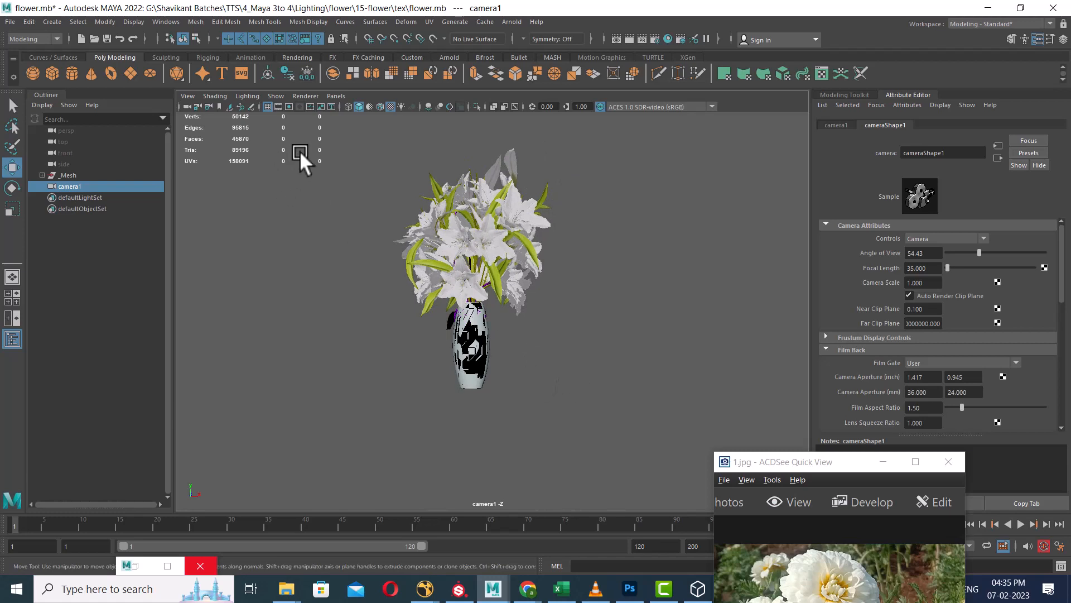
alt+right_drag(531, 333, 598, 382)
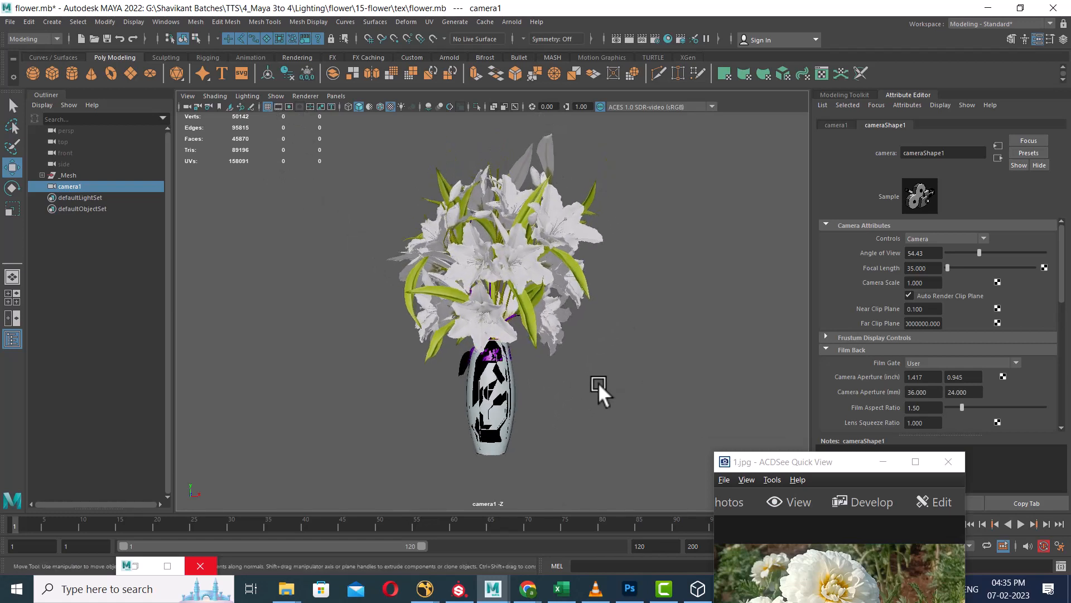
click(288, 106)
alt+drag(663, 365, 643, 361)
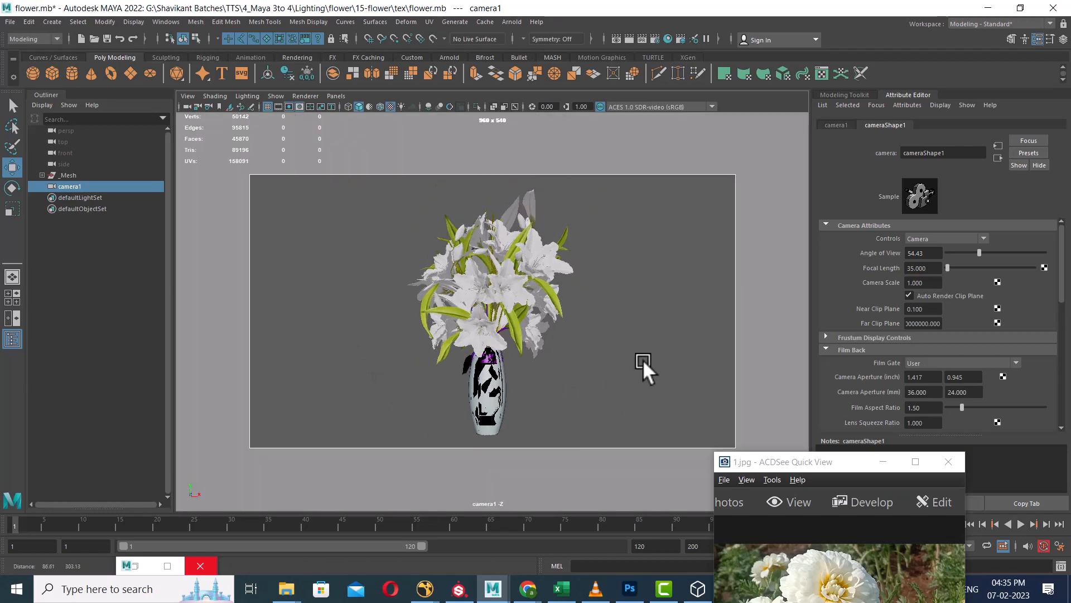
Examine the lighting in the flower reference photos from 1.jpg to 14.jpg at full window size, and return to Maya
drag(831, 463, 875, 187)
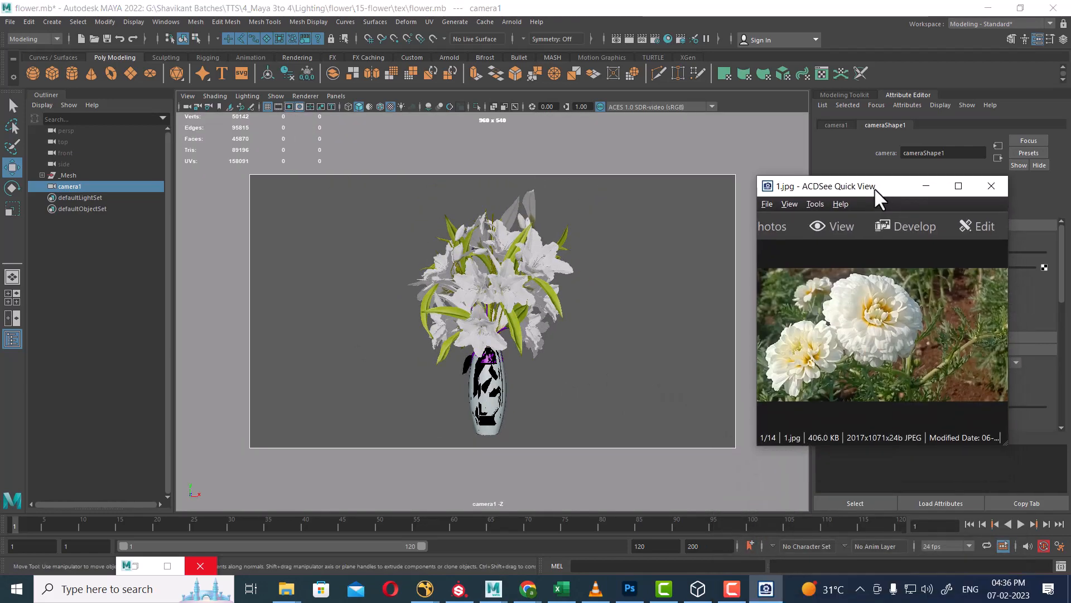
click(959, 186)
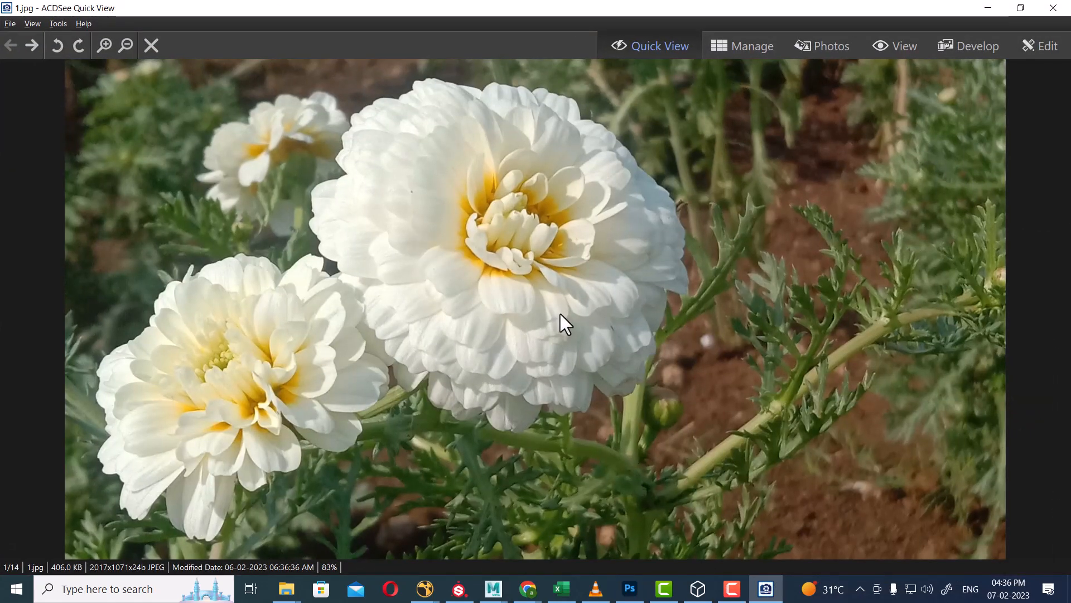
scroll(561, 314, down, 1)
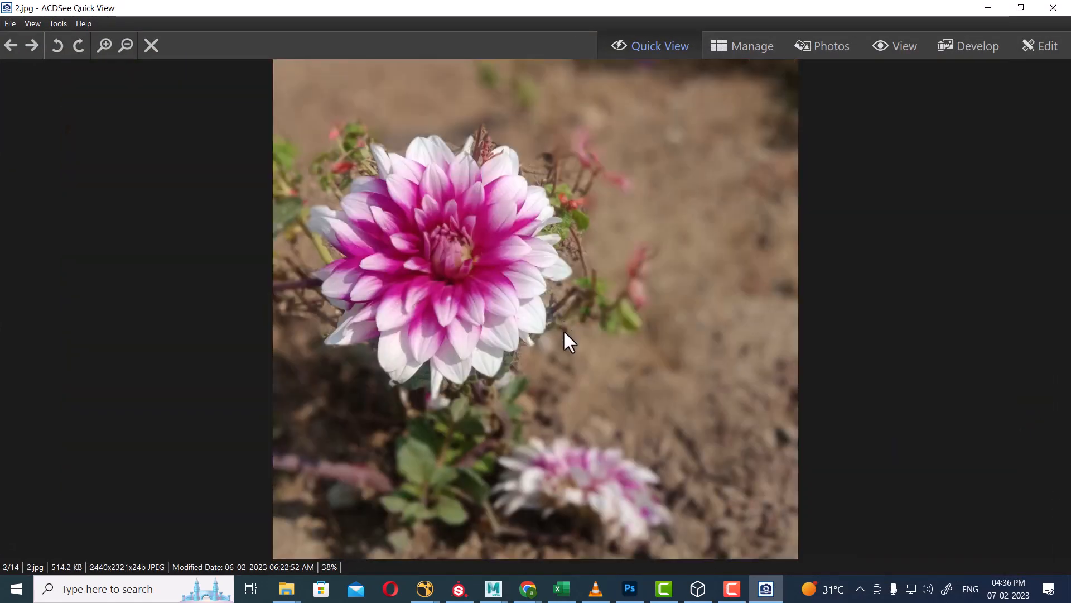
scroll(578, 335, down, 1)
scroll(599, 345, down, 1)
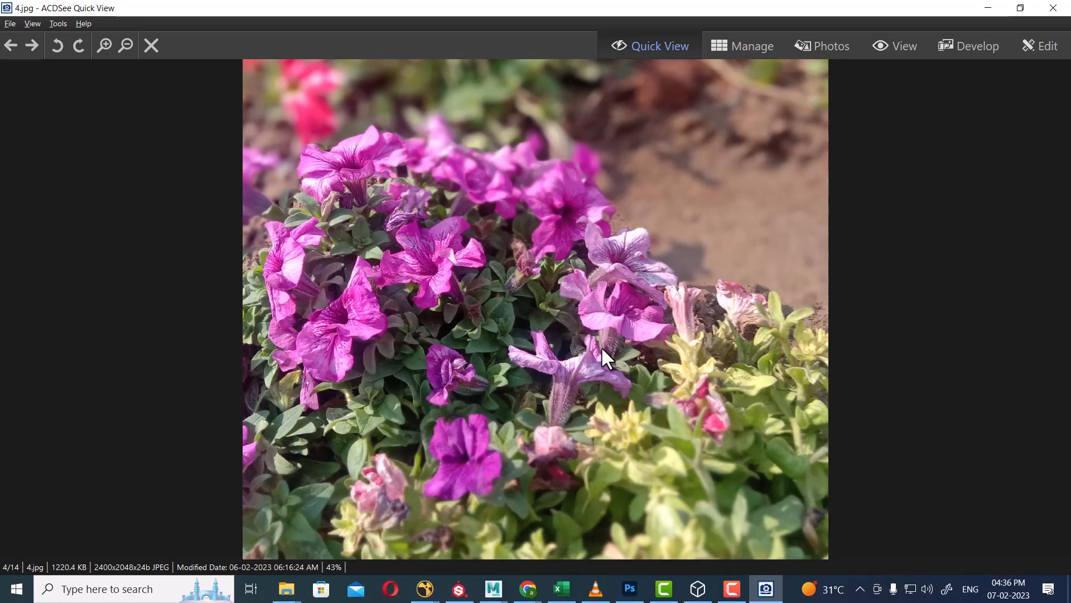
scroll(604, 352, down, 2)
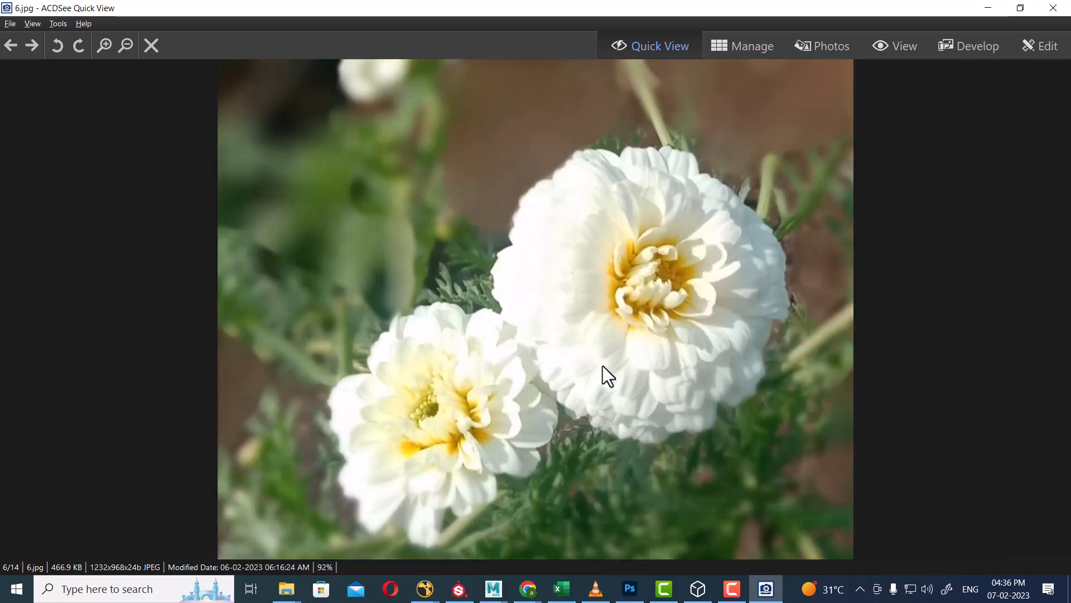
scroll(602, 366, down, 1)
scroll(602, 370, down, 1)
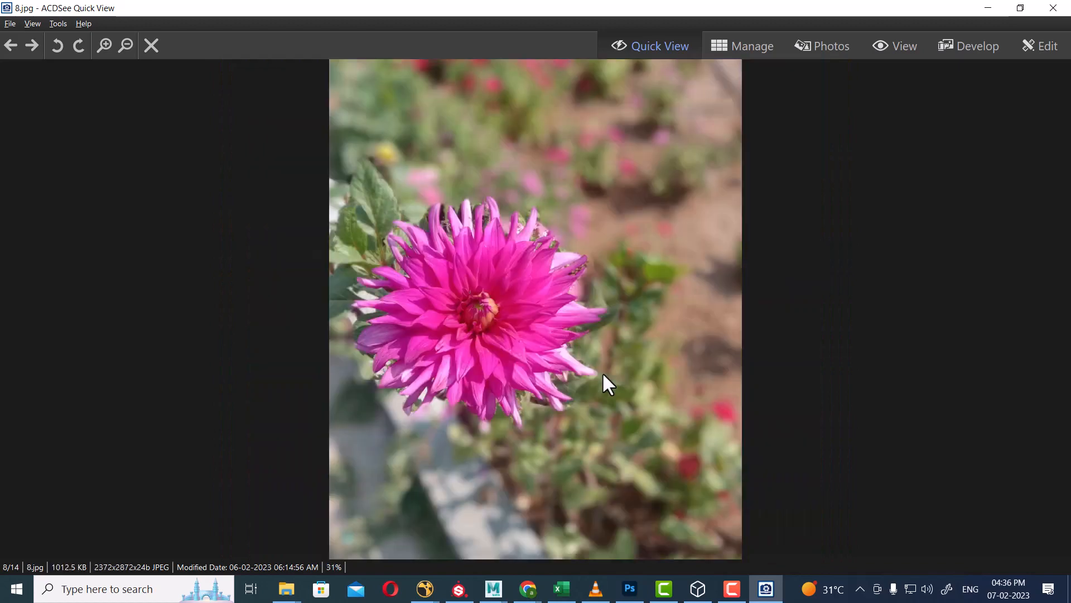
scroll(599, 372, up, 1)
scroll(540, 364, down, 2)
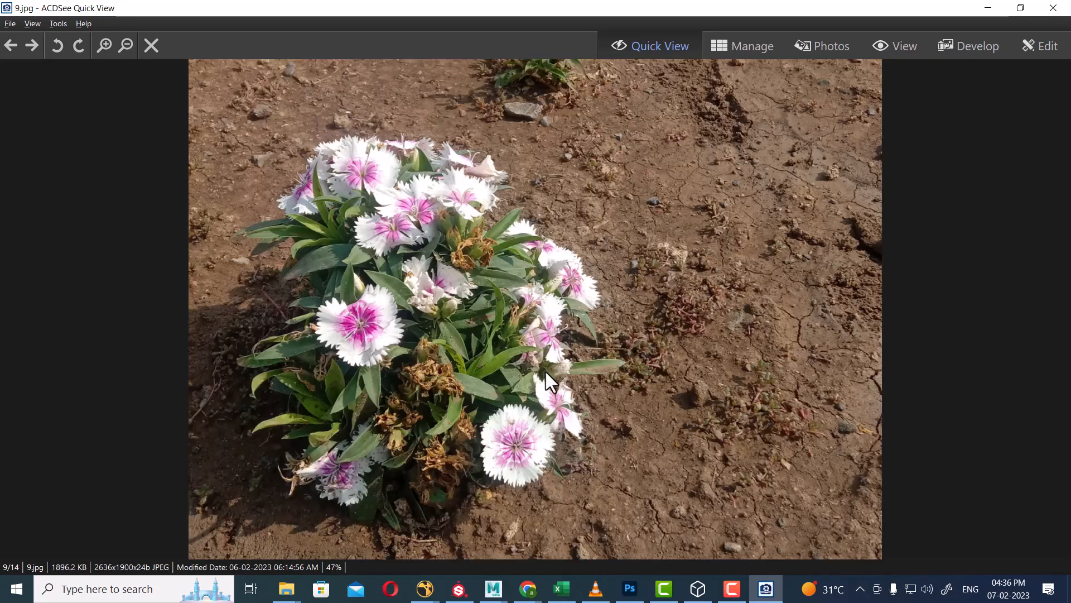
scroll(549, 374, down, 1)
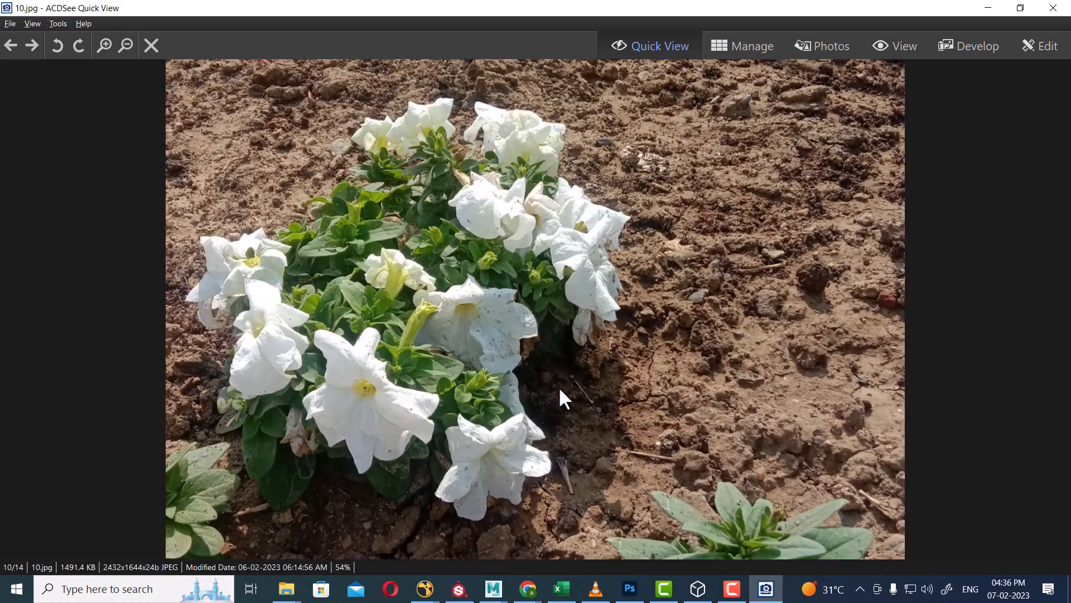
scroll(558, 386, up, 1)
scroll(558, 386, down, 2)
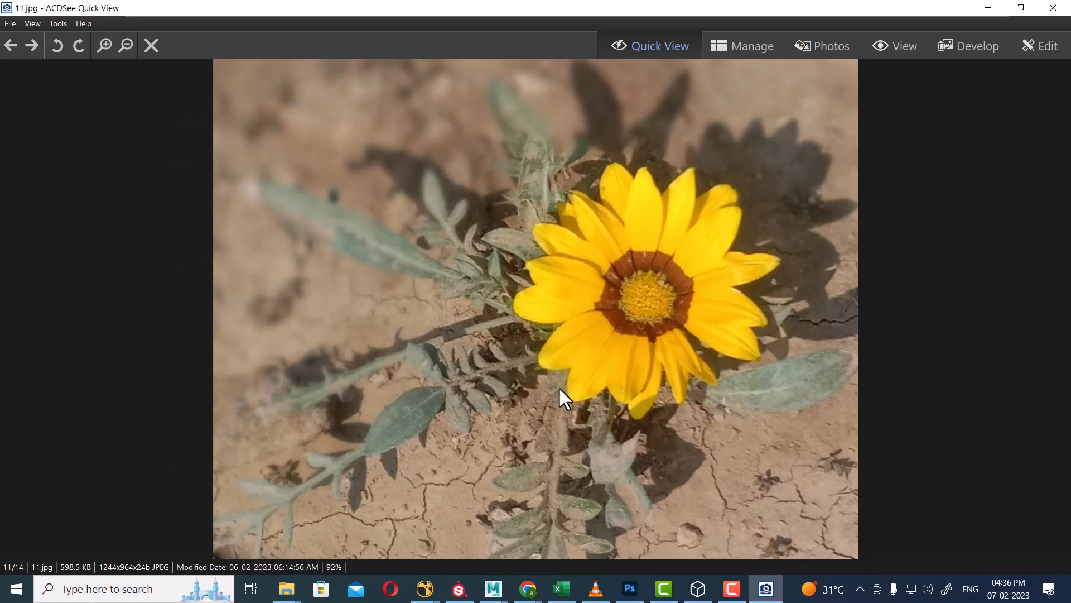
scroll(561, 384, down, 3)
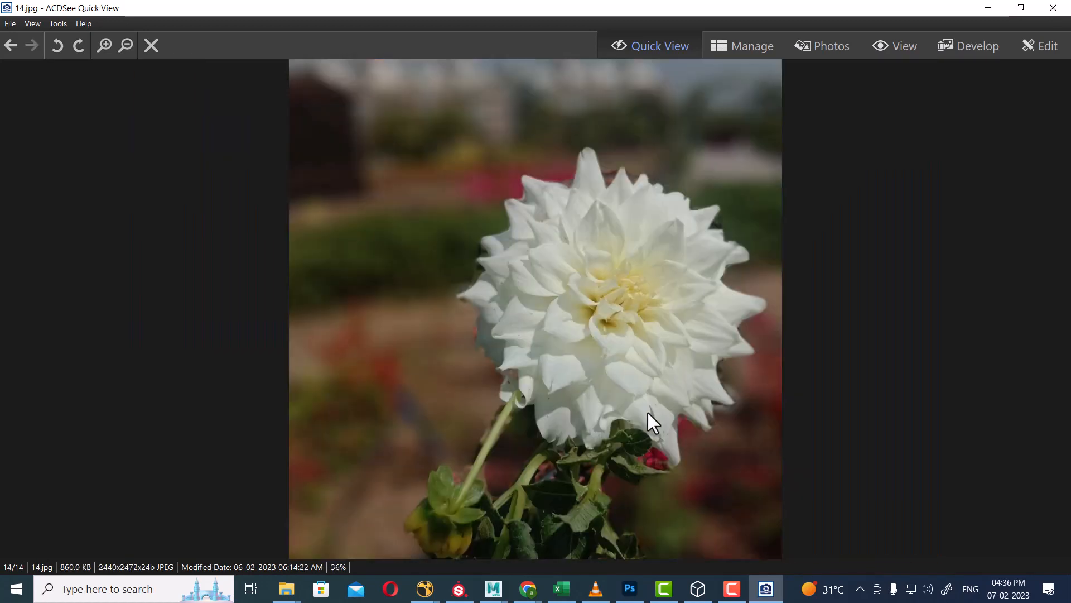
click(988, 8)
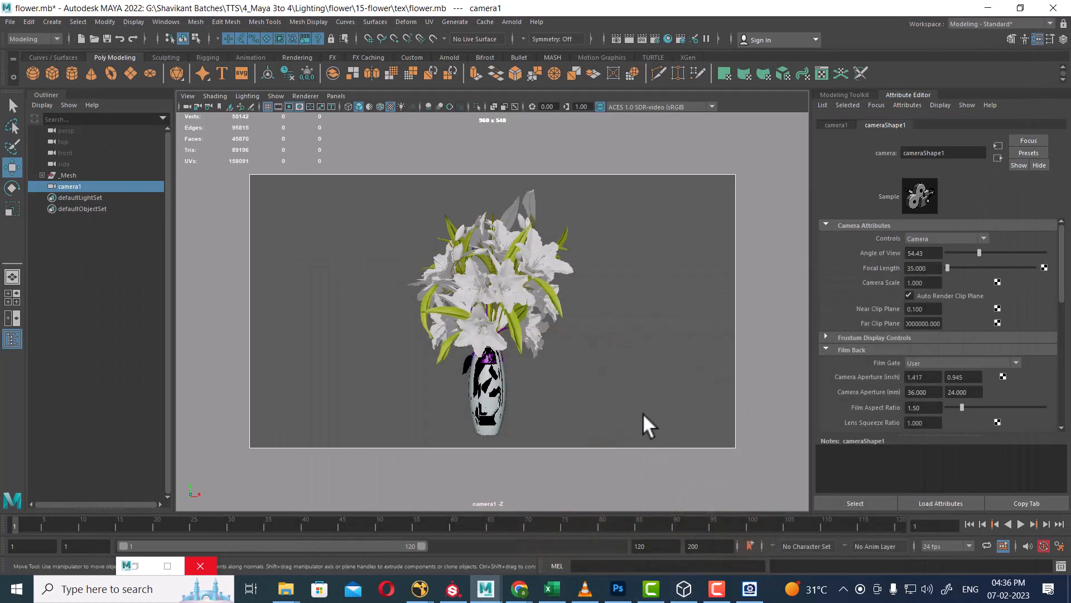
Reframe the camera so the whole bouquet and vase fit inside the resolution gate, near its centre
alt+middle_drag(597, 368, 413, 362)
alt+middle_drag(479, 419, 670, 325)
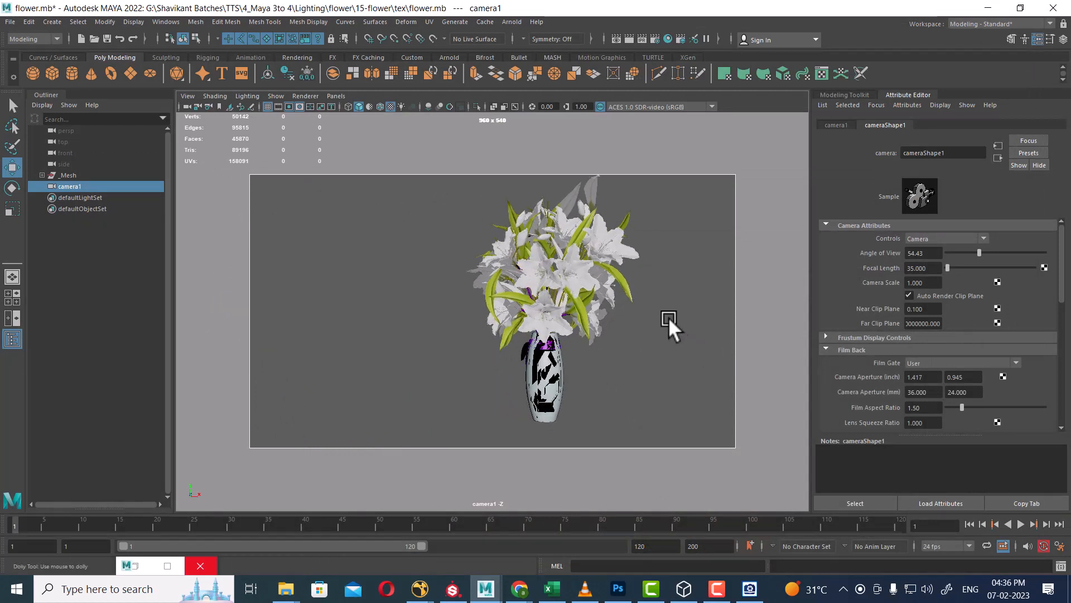
scroll(675, 357, up, 4)
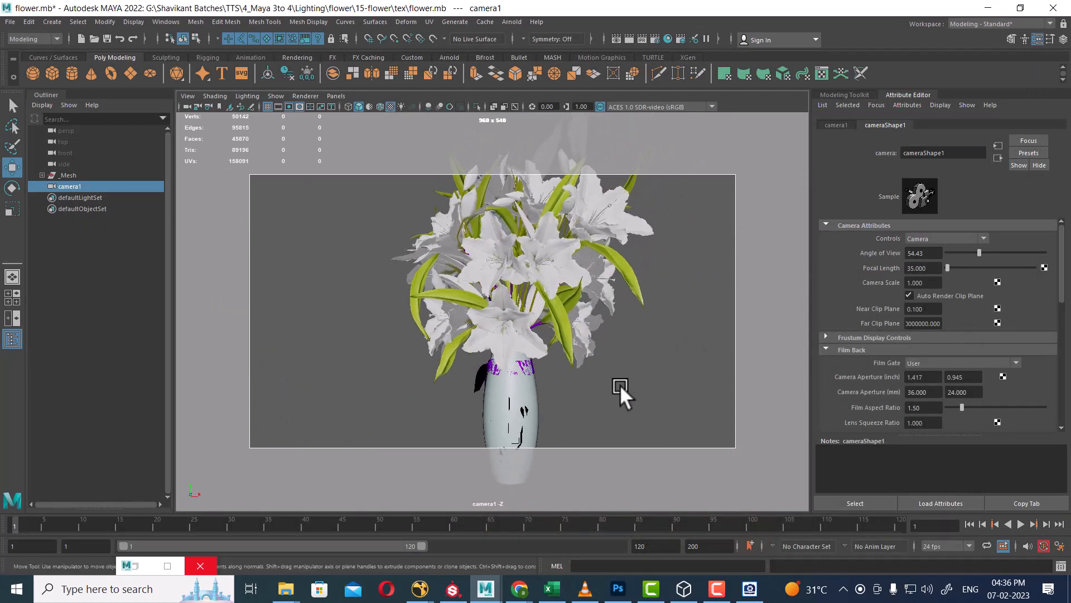
scroll(603, 369, down, 3)
alt+middle_drag(588, 346, 567, 365)
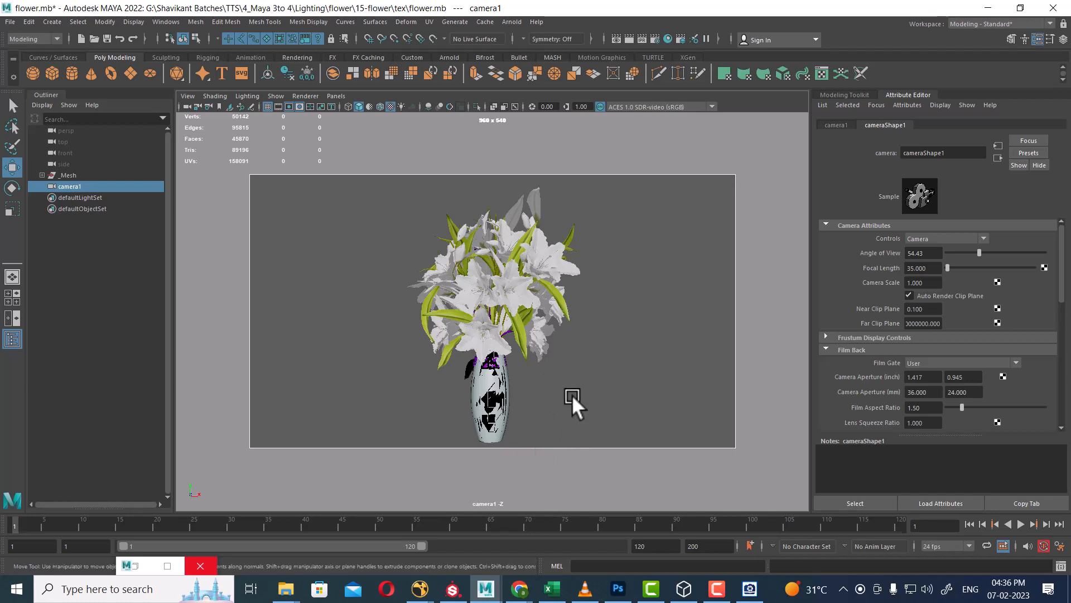
Centre the bouquet and vase with the help of the field chart, hide the chart and lock the camera
click(309, 106)
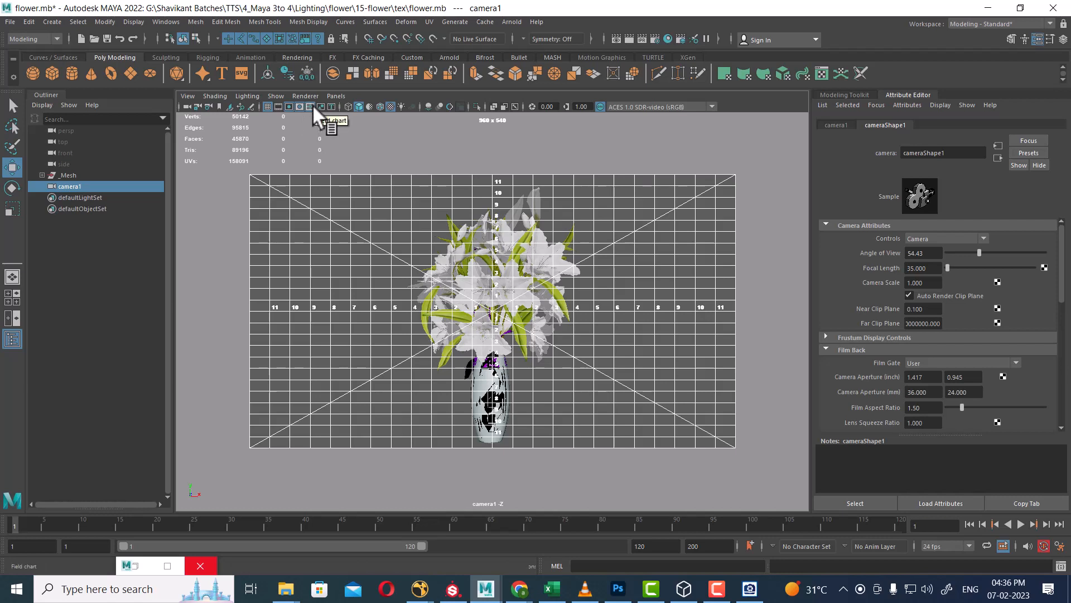
alt+middle_drag(584, 303, 585, 302)
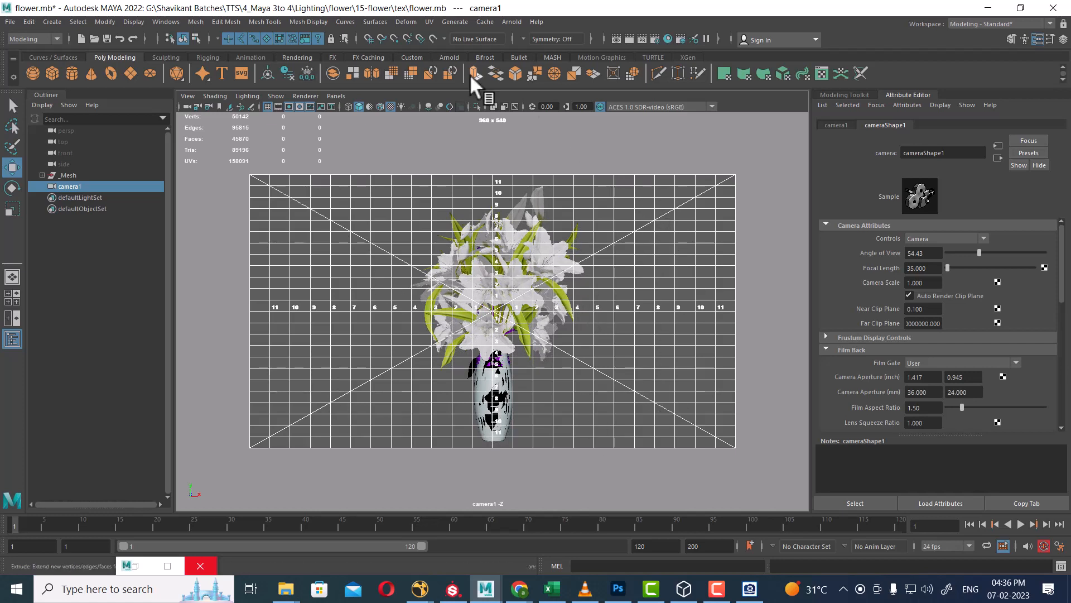
click(310, 107)
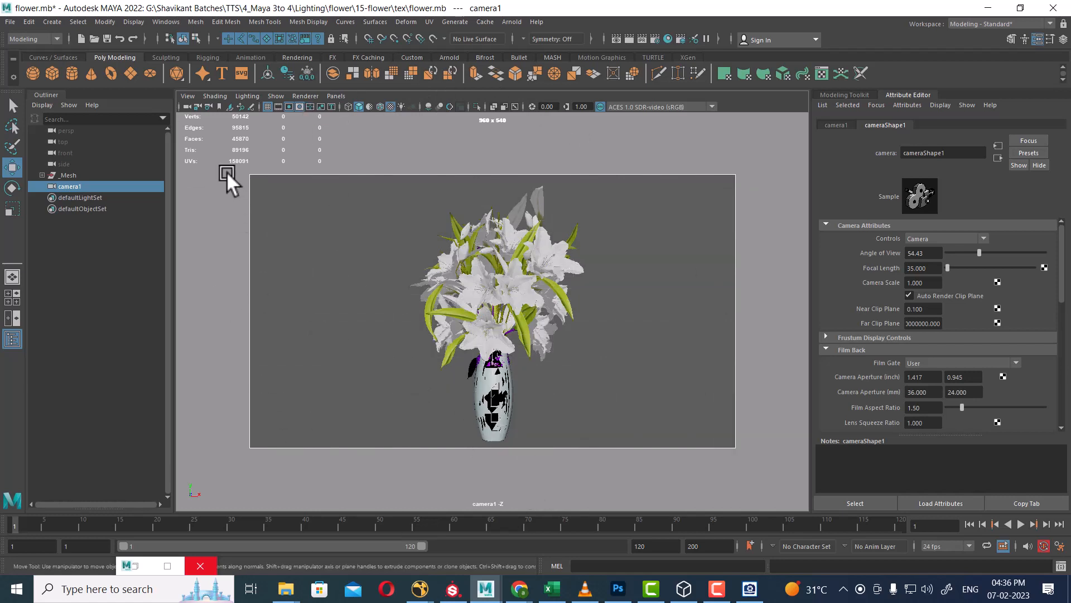
click(197, 107)
click(718, 591)
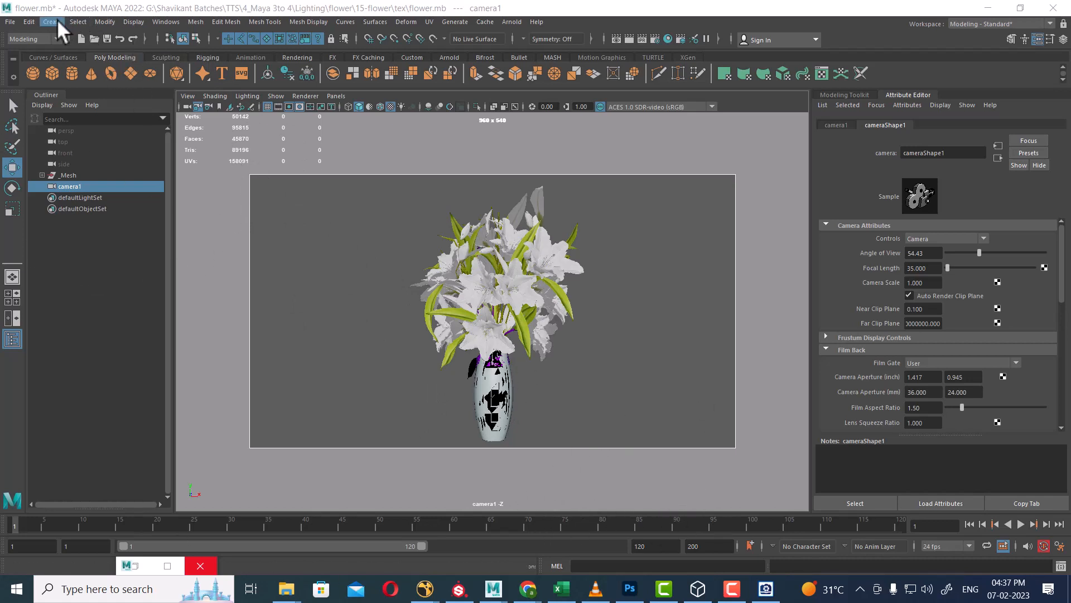
Deselect the camera, switch to the perspective view and split the viewport into two panes side by side
click(8, 296)
click(557, 236)
key(space)
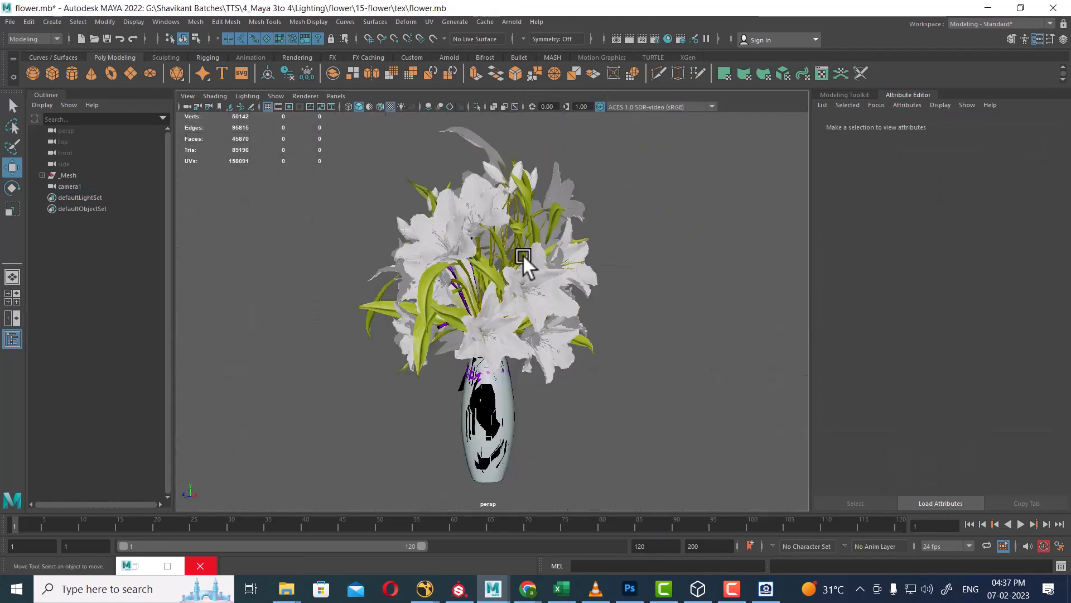
click(334, 96)
mouse_move(374, 155)
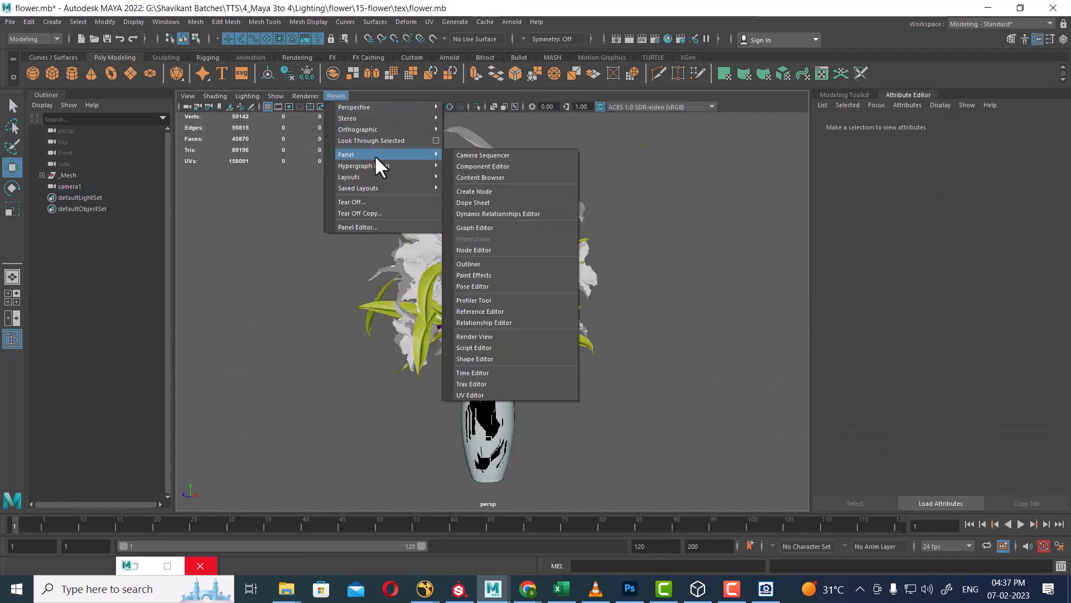
mouse_move(418, 176)
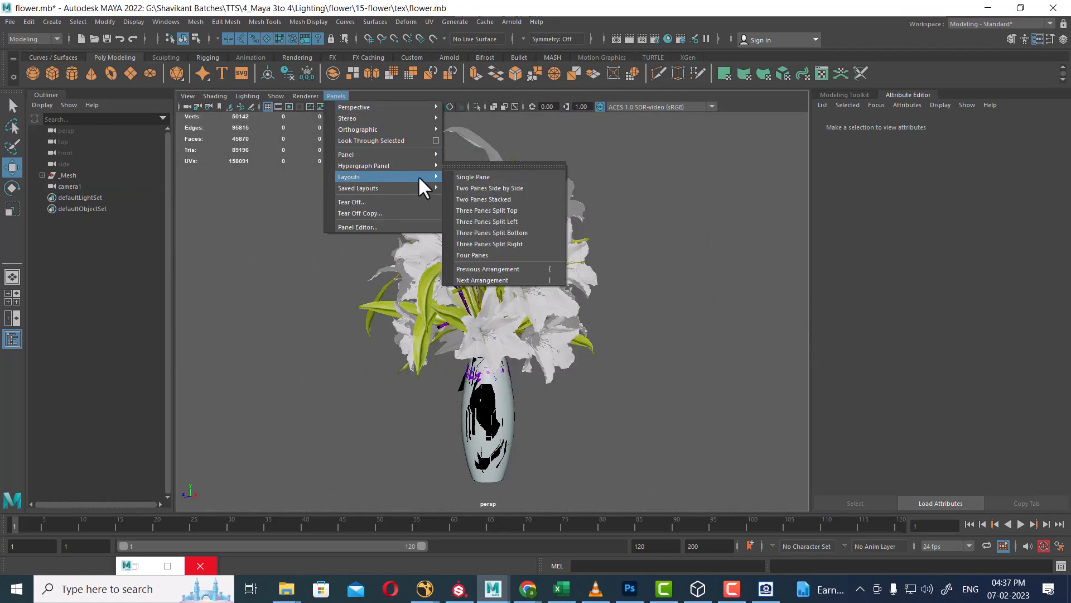
click(507, 188)
key(space)
drag(657, 347, 664, 215)
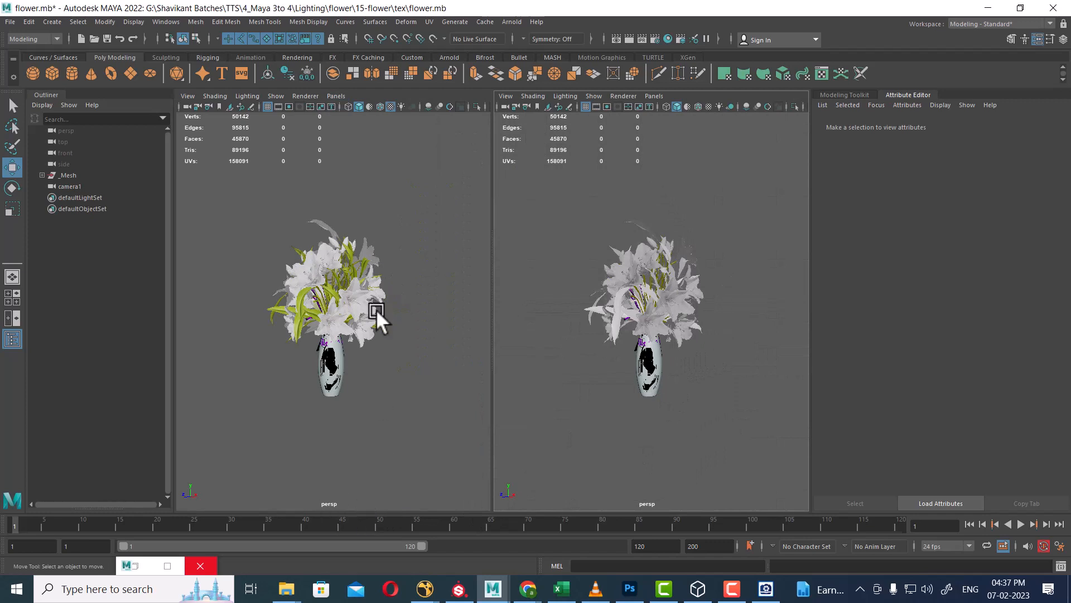
Show the camera1 view in one of the two panes, keeping the perspective view in the other
click(336, 96)
mouse_move(356, 105)
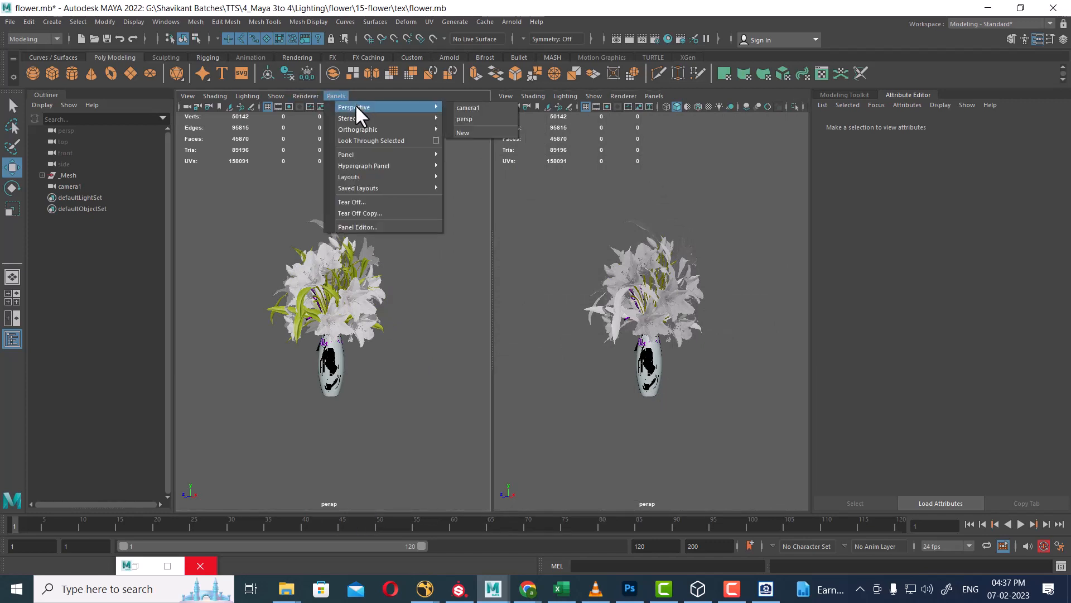
click(462, 107)
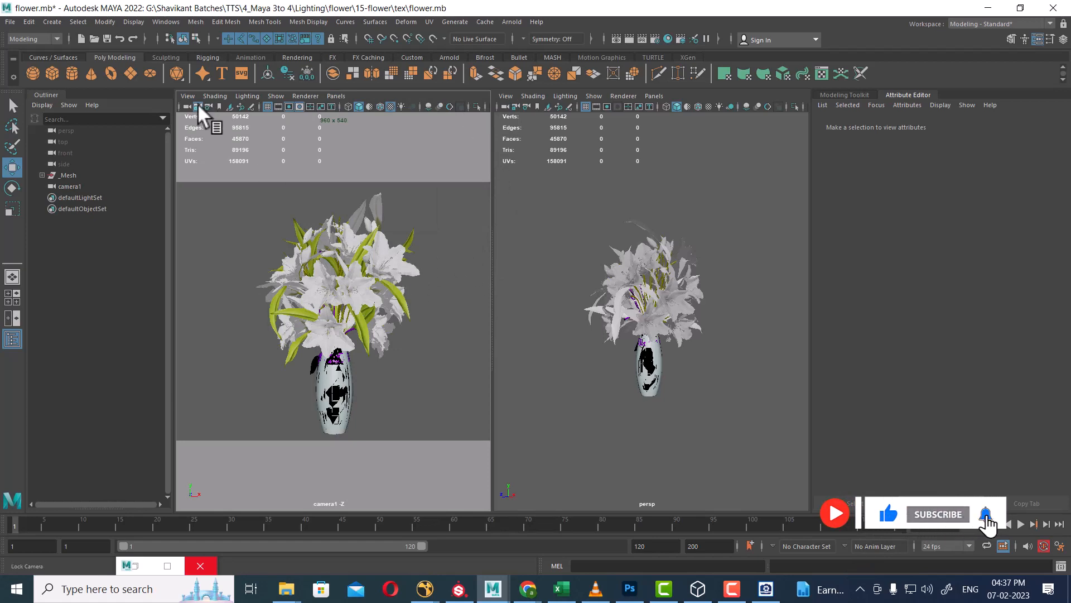
Orbit camera1 to look at the bouquet from higher up, re-centre it using the field chart and hide the chart
alt+drag(486, 339, 420, 345)
alt+right_drag(421, 317, 423, 341)
mouse_move(424, 341)
alt+mouse_down()
mouse_move(443, 333)
mouse_move(431, 329)
alt+mouse_up()
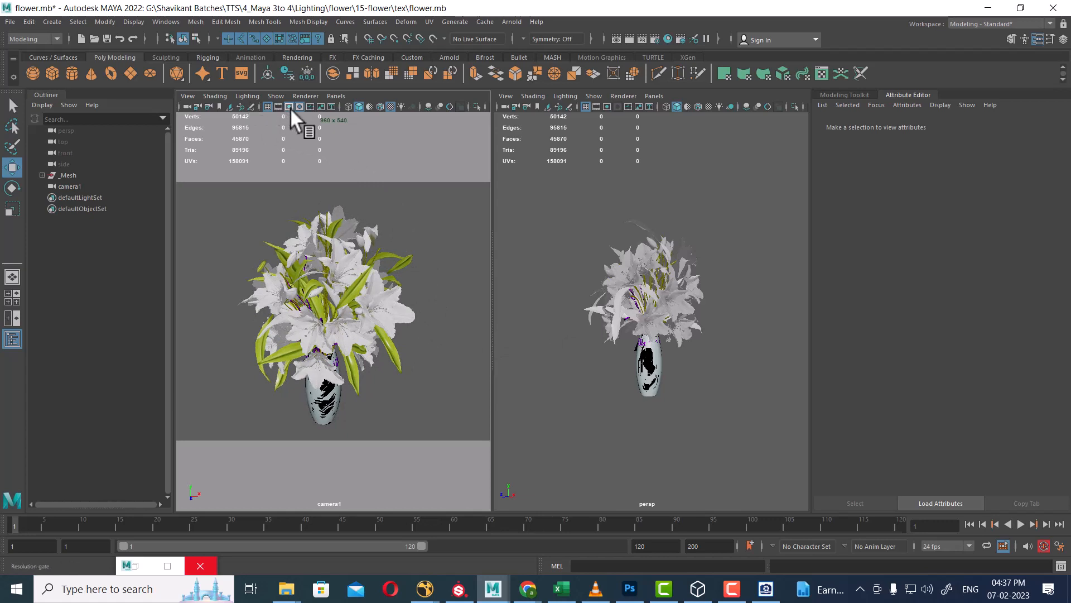
key(space)
click(312, 103)
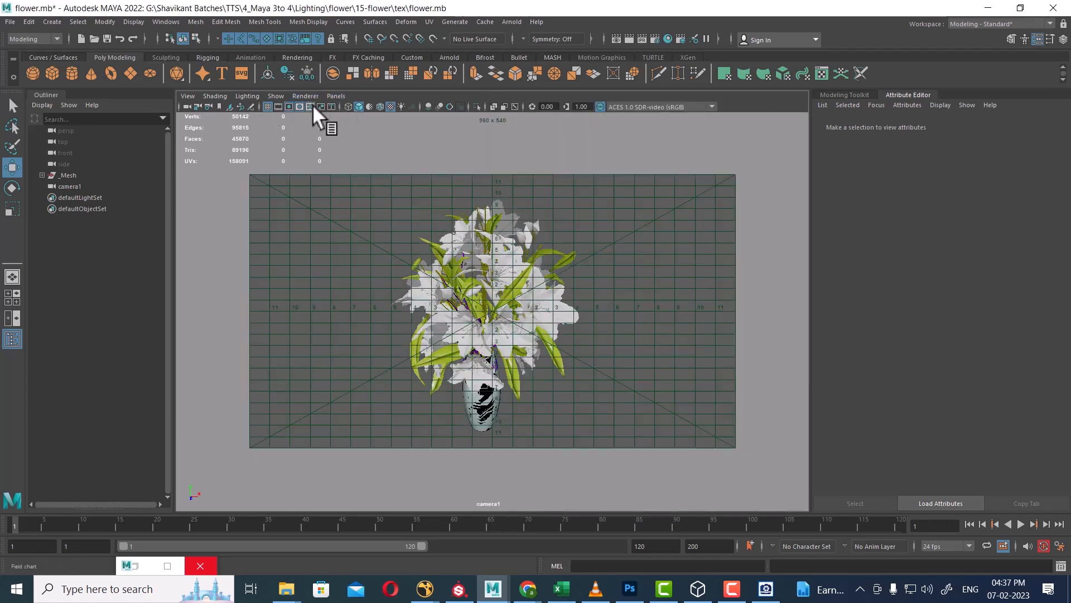
alt+drag(611, 293, 619, 293)
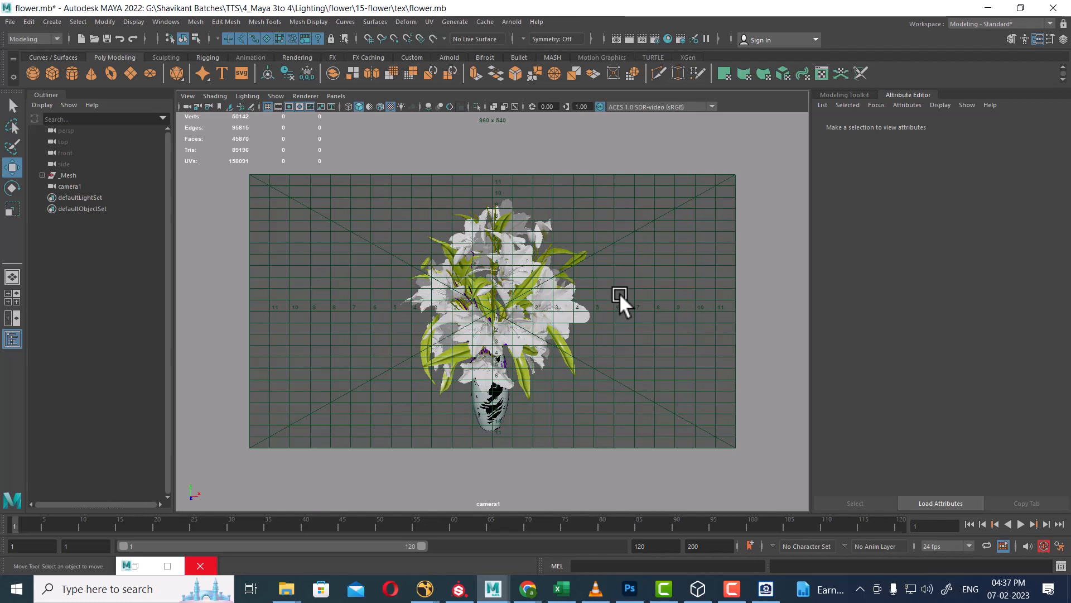
click(312, 104)
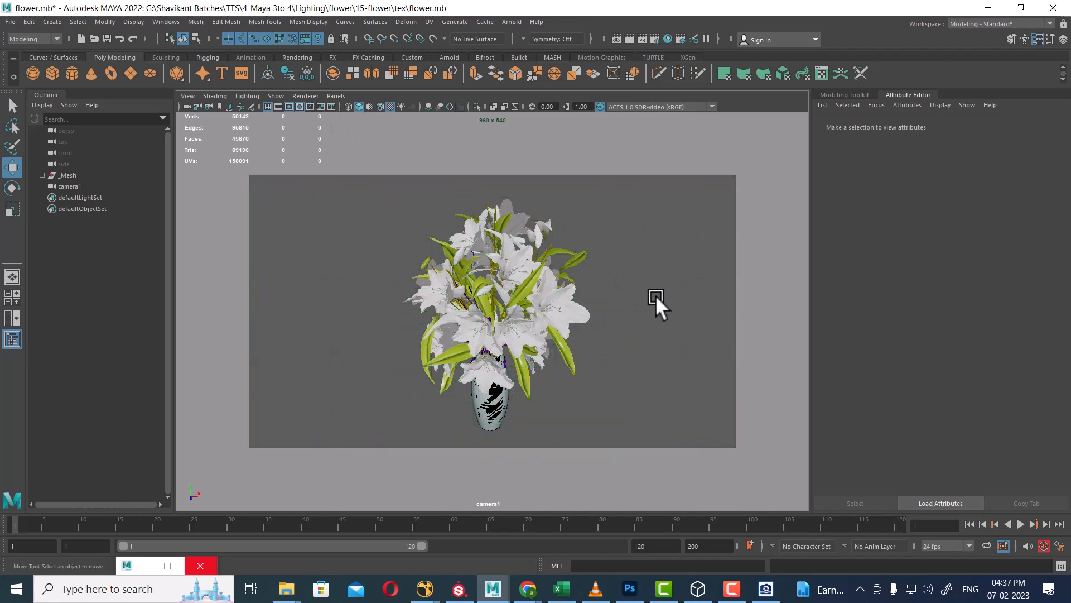
Return to the two-pane layout with camera1 beside the perspective view and save the scene
key(space)
alt+drag(719, 362, 700, 328)
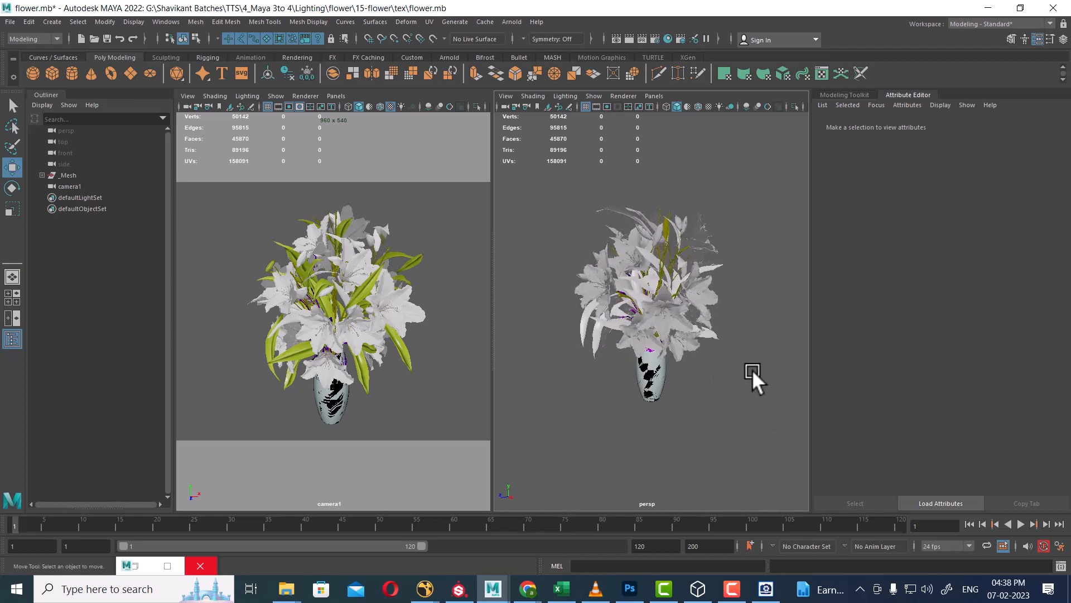
click(9, 22)
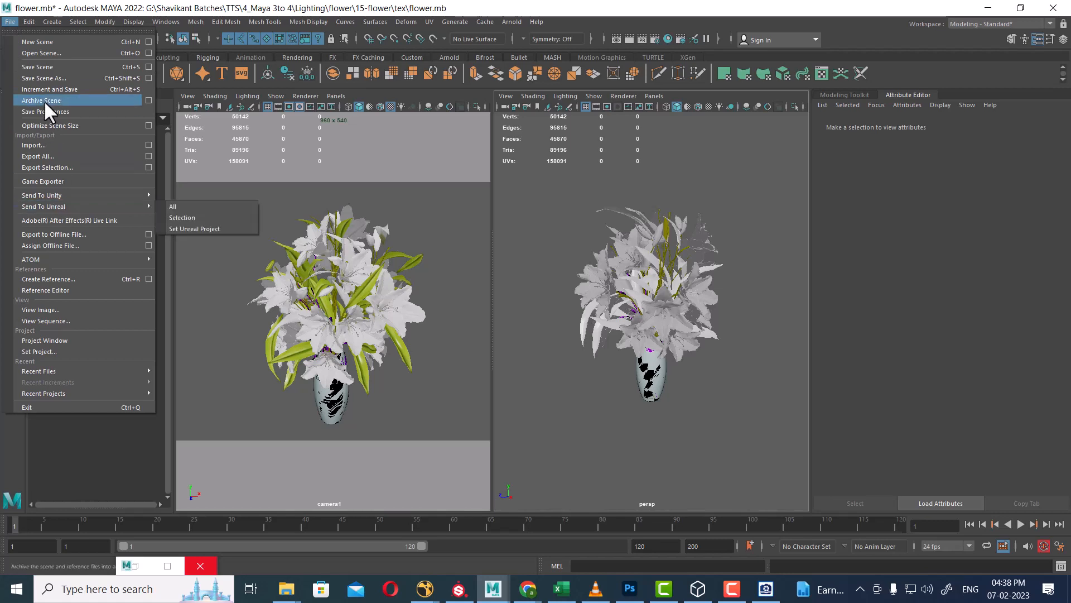
click(39, 67)
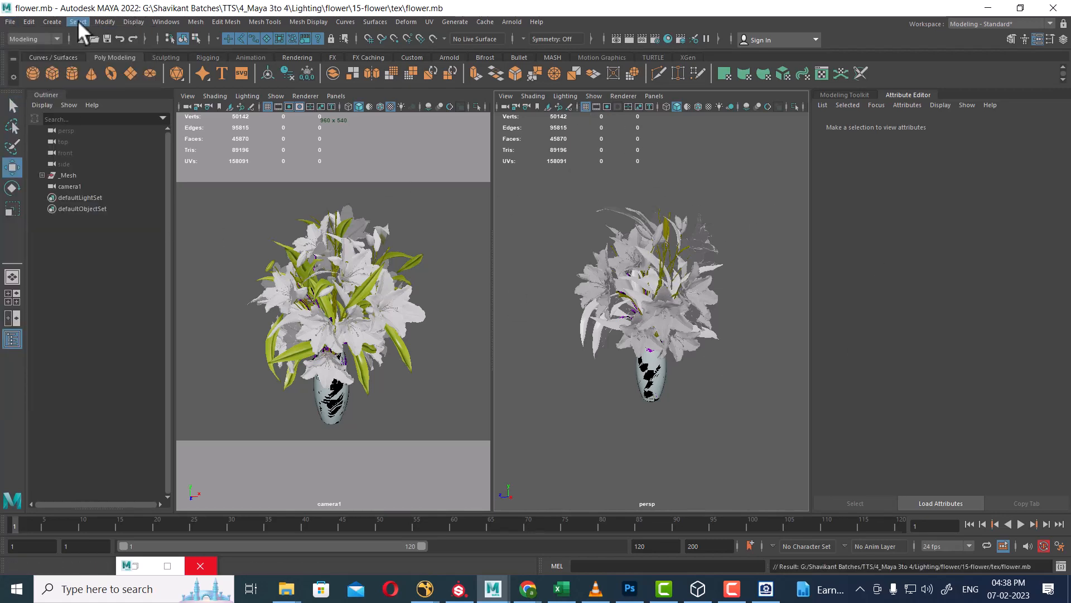
Detach the list of light types as a floating window and create a directional light
click(58, 20)
mouse_move(90, 93)
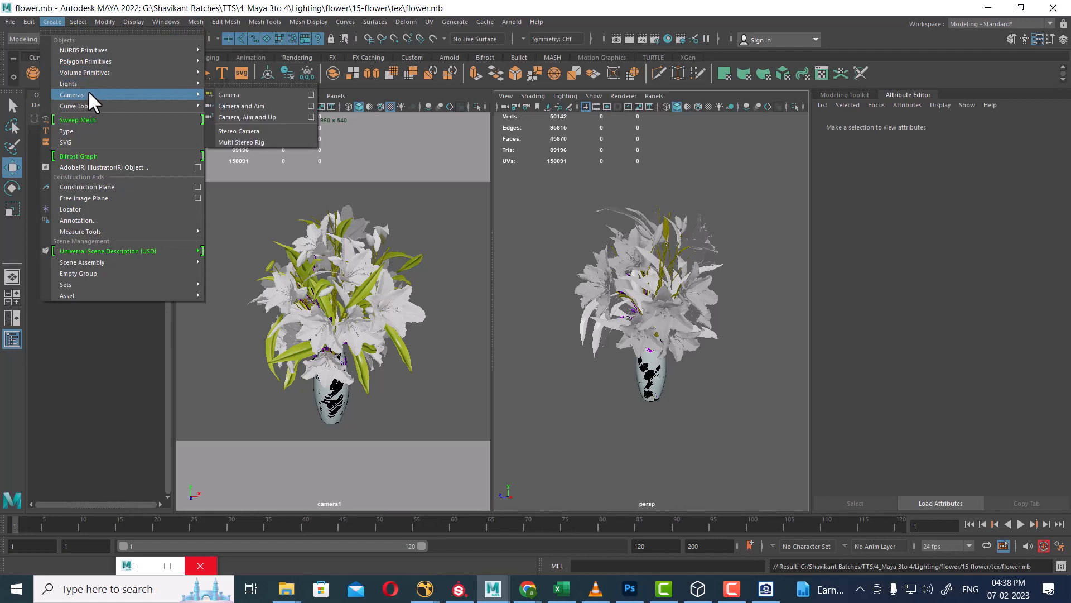
click(246, 73)
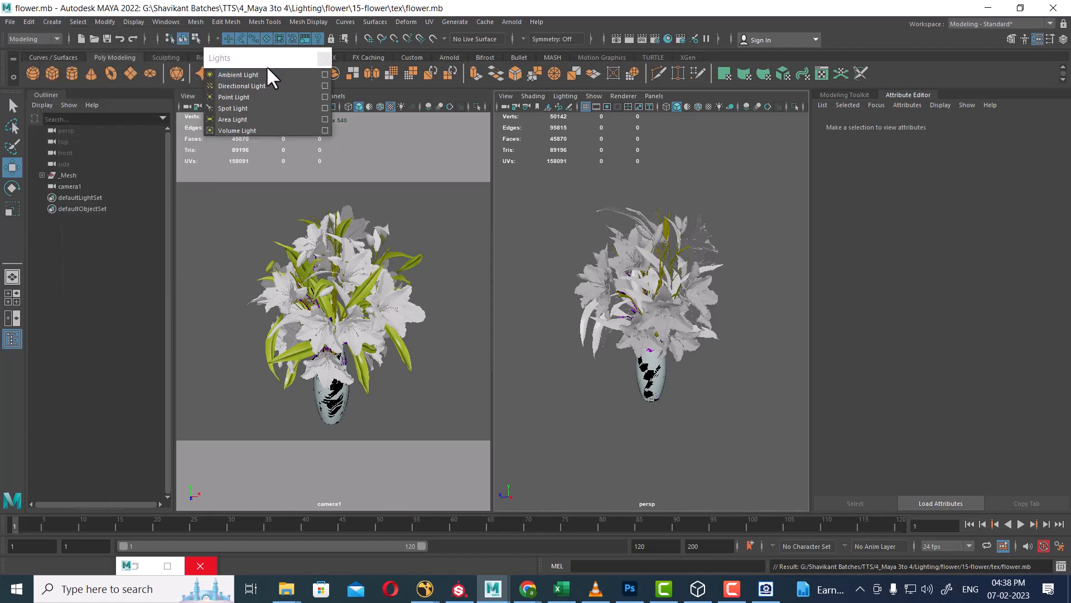
drag(268, 67, 410, 60)
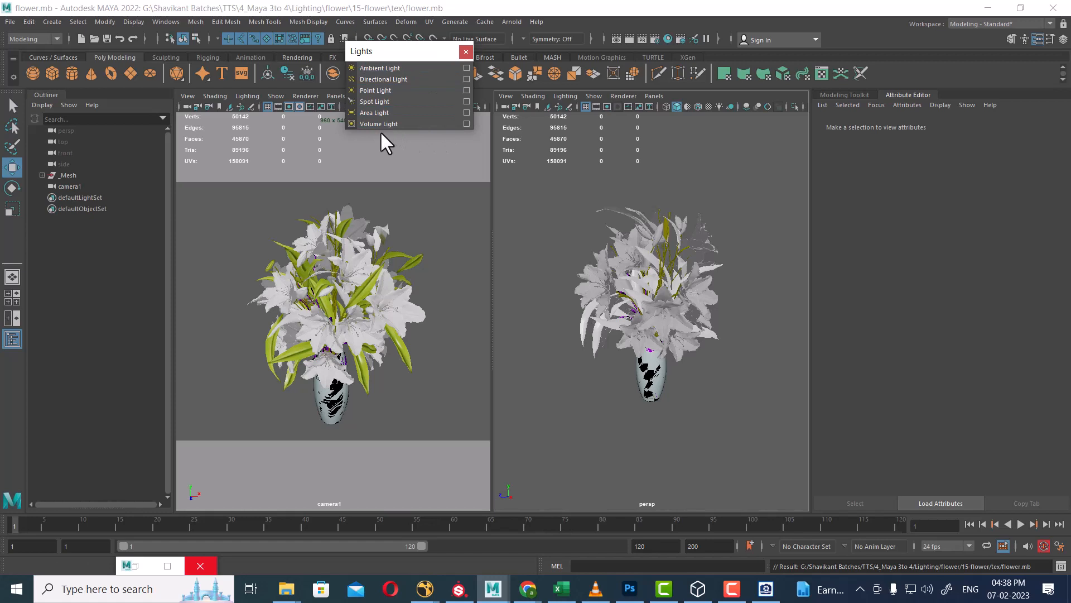
click(391, 80)
Scale the directional light up uniformly in the perspective view until its arrows are far larger than the bouquet
scroll(731, 413, up, 2)
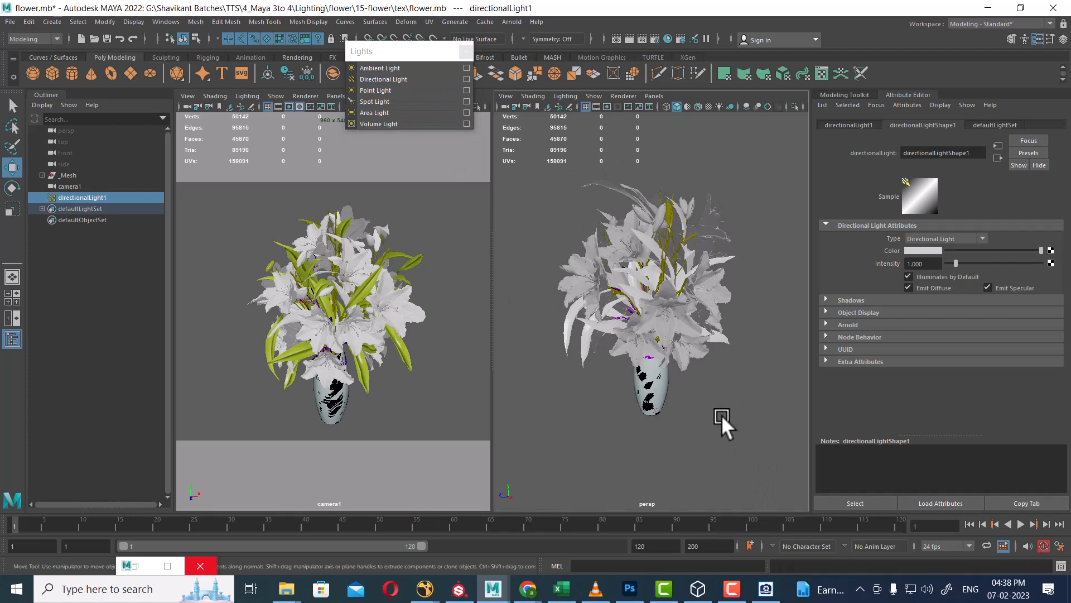
key(f)
key(r)
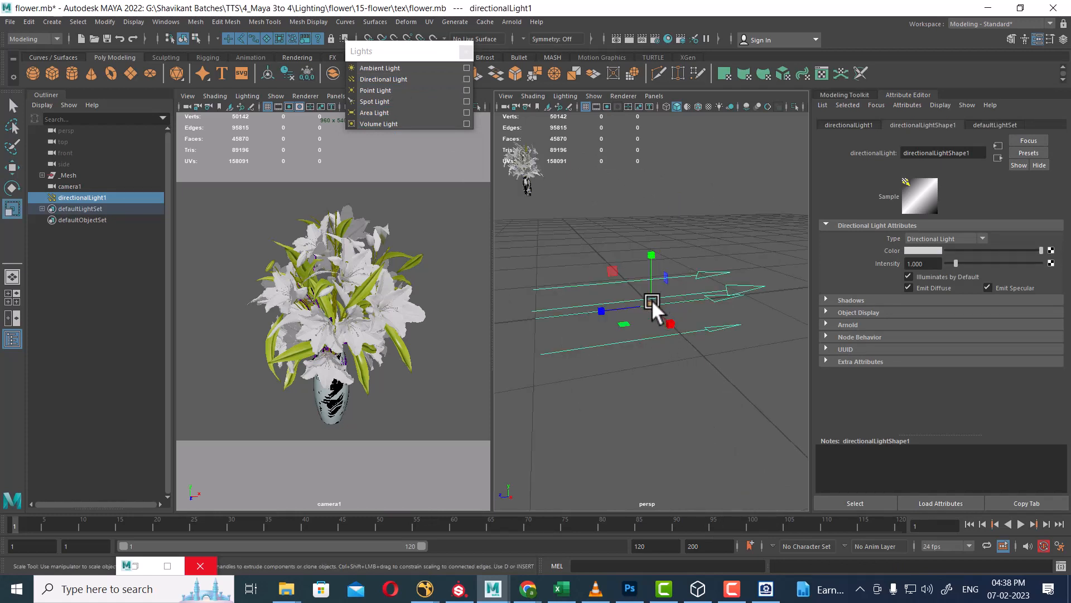
drag(652, 304, 756, 336)
alt+right_drag(756, 335, 613, 276)
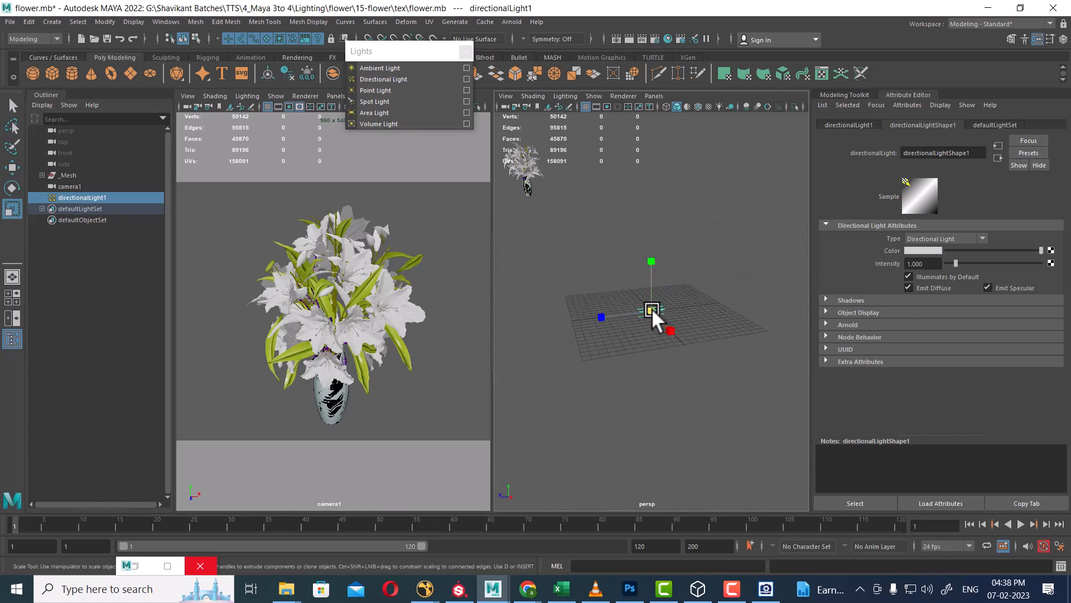
alt+drag(651, 308, 648, 223)
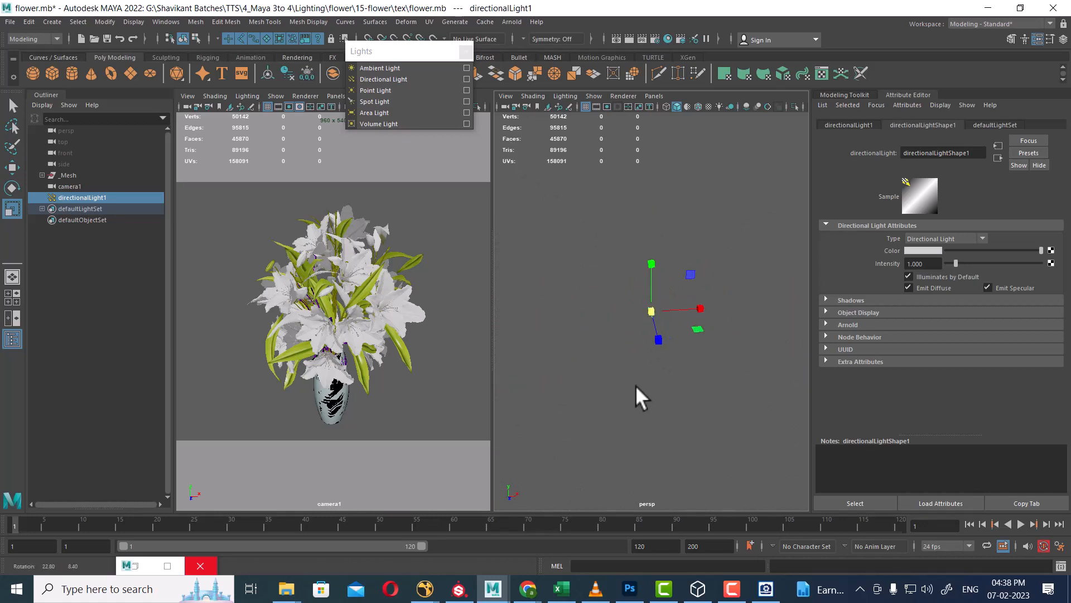
alt+right_drag(654, 311, 688, 286)
alt+middle_drag(637, 351, 768, 367)
alt+right_drag(768, 367, 670, 232)
alt+drag(616, 346, 658, 344)
alt+right_drag(658, 344, 682, 390)
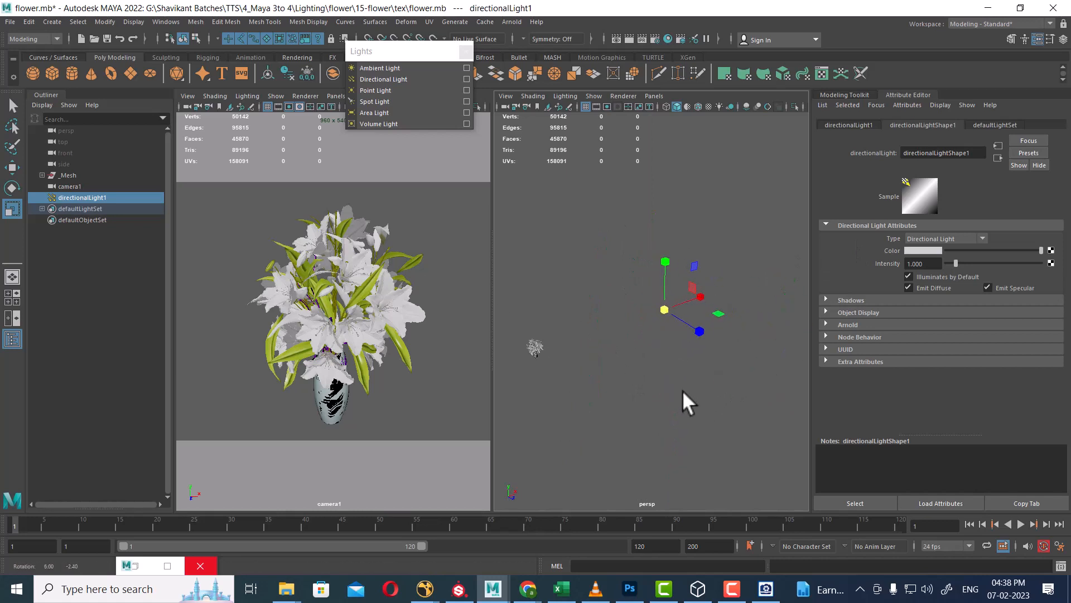
drag(664, 309, 782, 244)
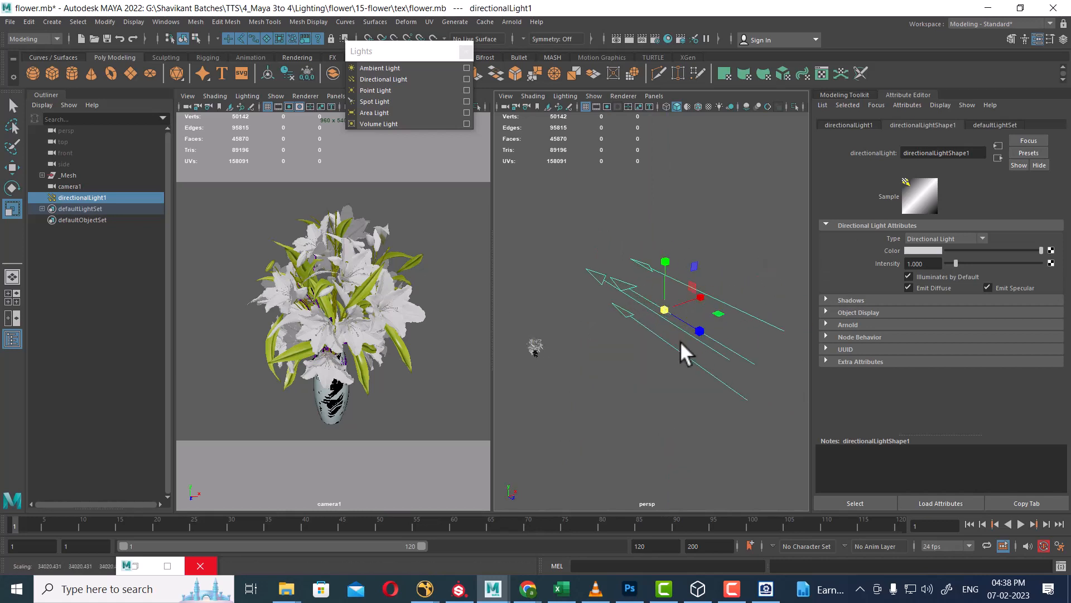
alt+drag(652, 348, 669, 340)
alt+right_drag(668, 339, 685, 347)
alt+middle_drag(672, 343, 712, 340)
Rotate the directional light so its arrows point diagonally down towards the bouquet
key(e)
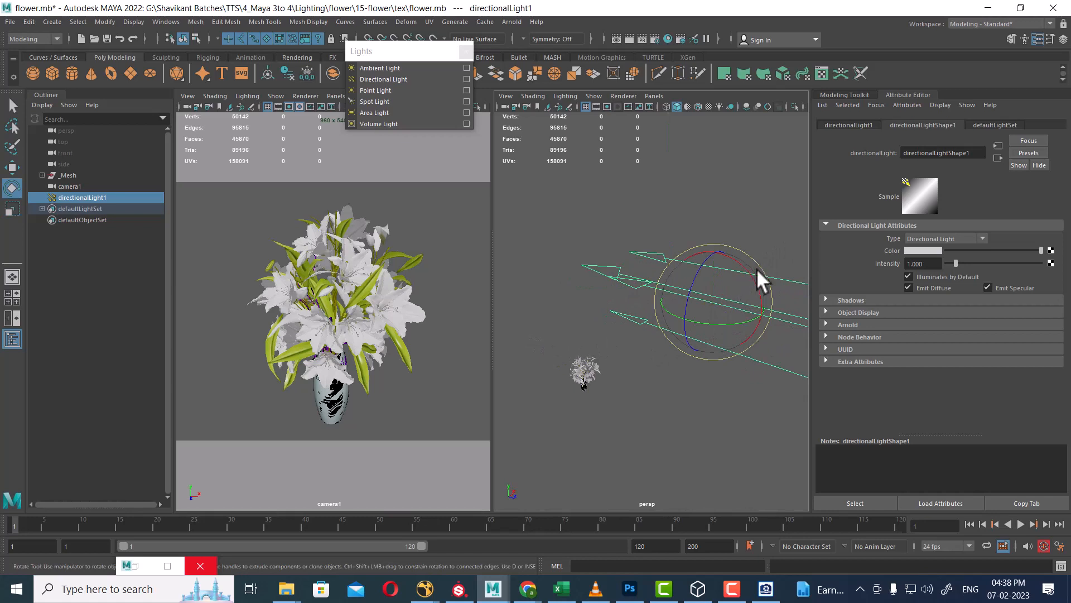
click(455, 333)
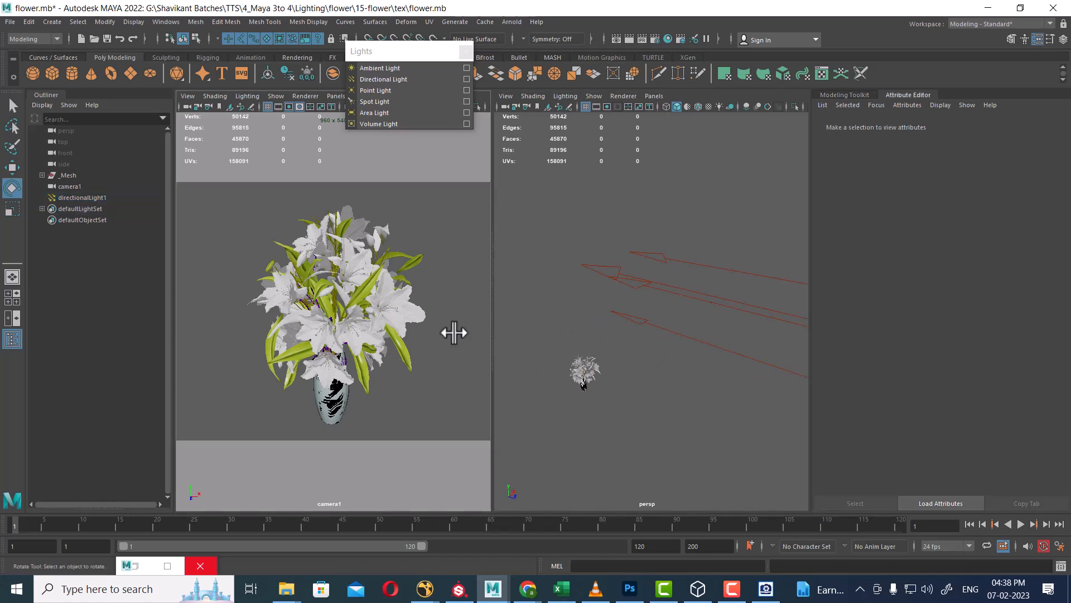
key(4)
key(6)
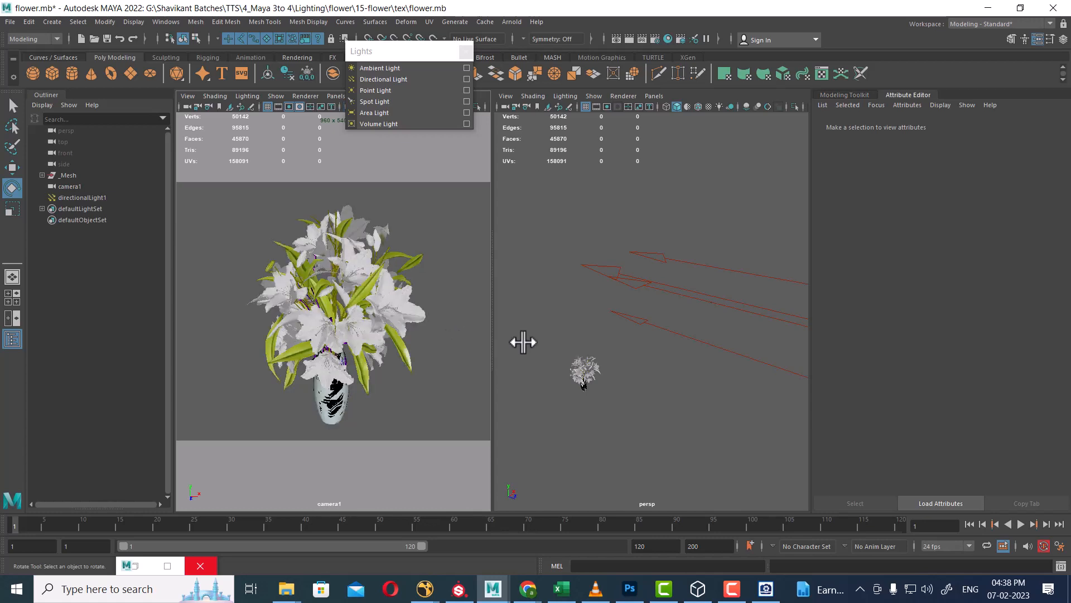
click(728, 299)
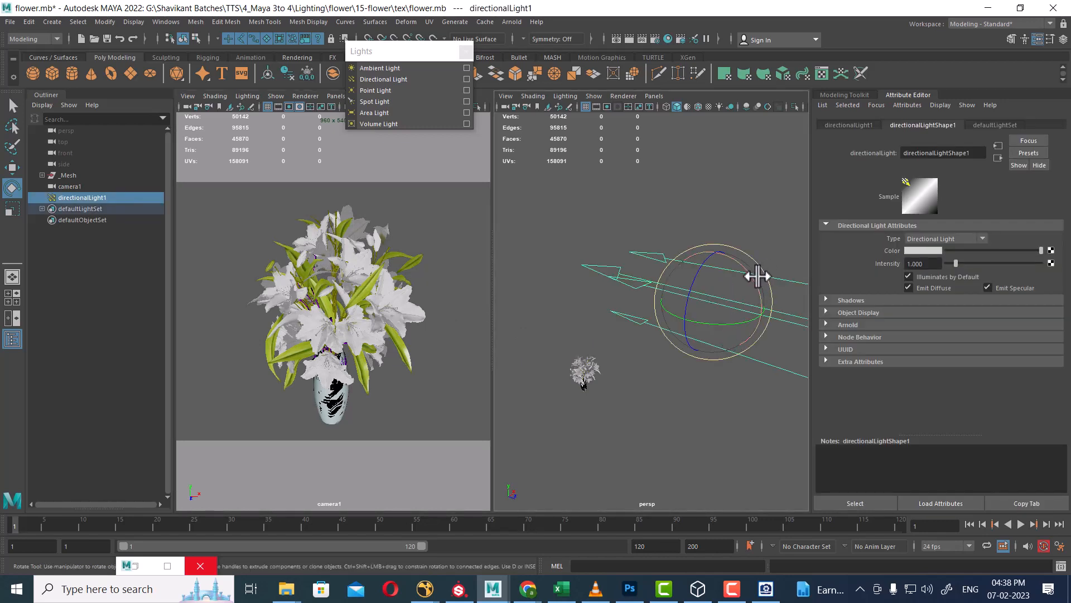
drag(756, 280, 719, 212)
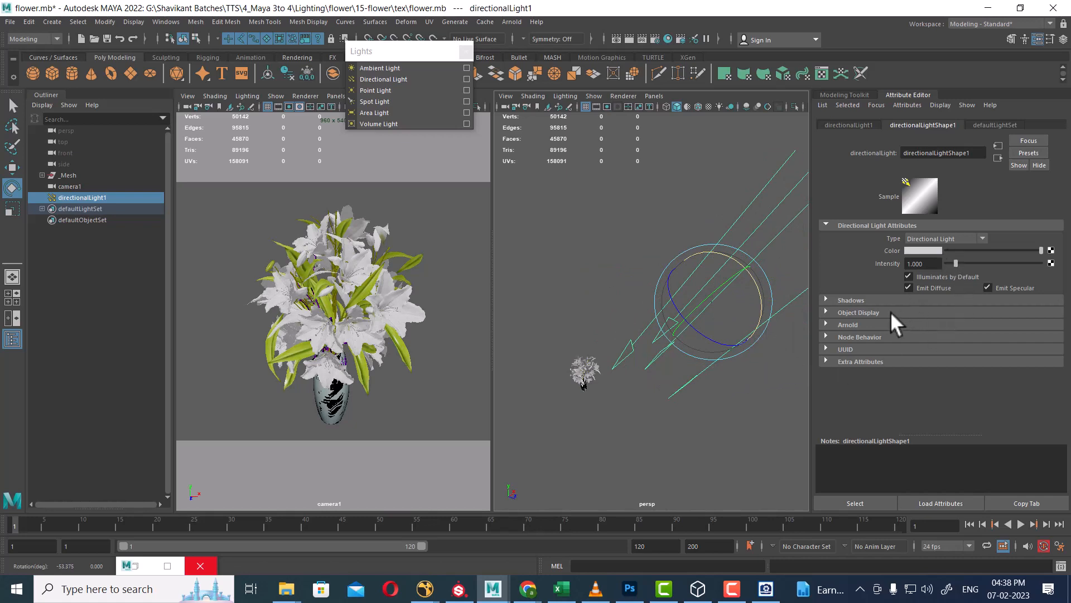
Give the directional light a pale yellow colour in HSV with hue 60, saturation 0.263 and value 1
click(922, 250)
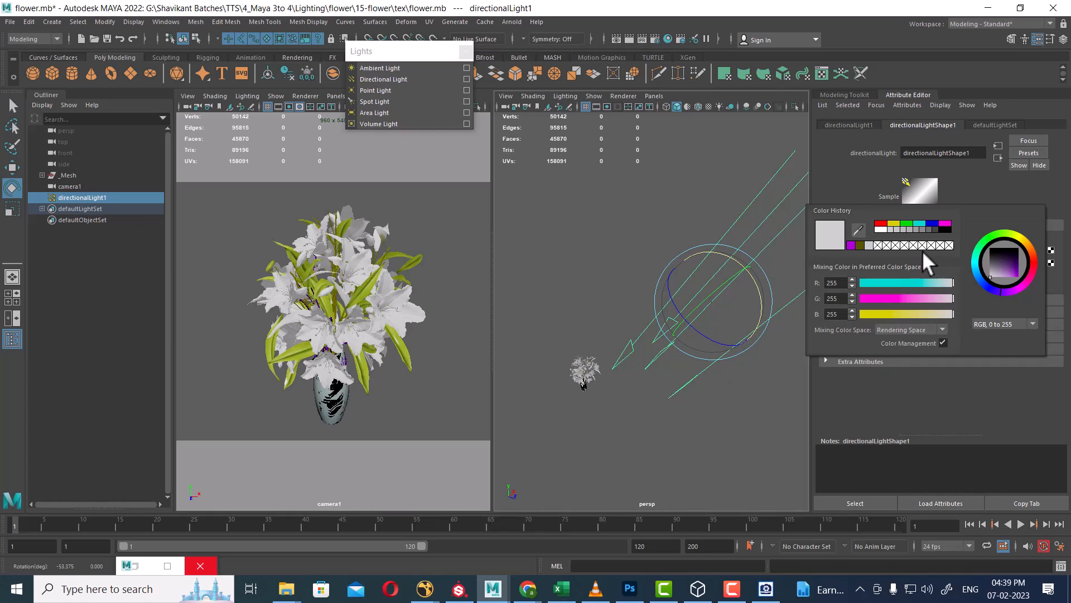
click(897, 225)
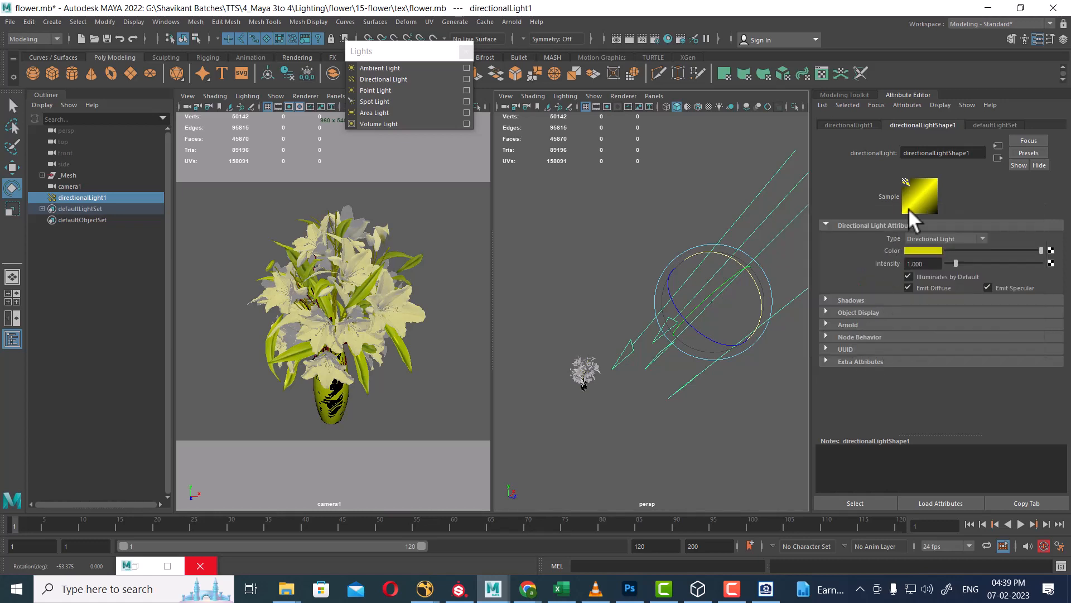
click(924, 250)
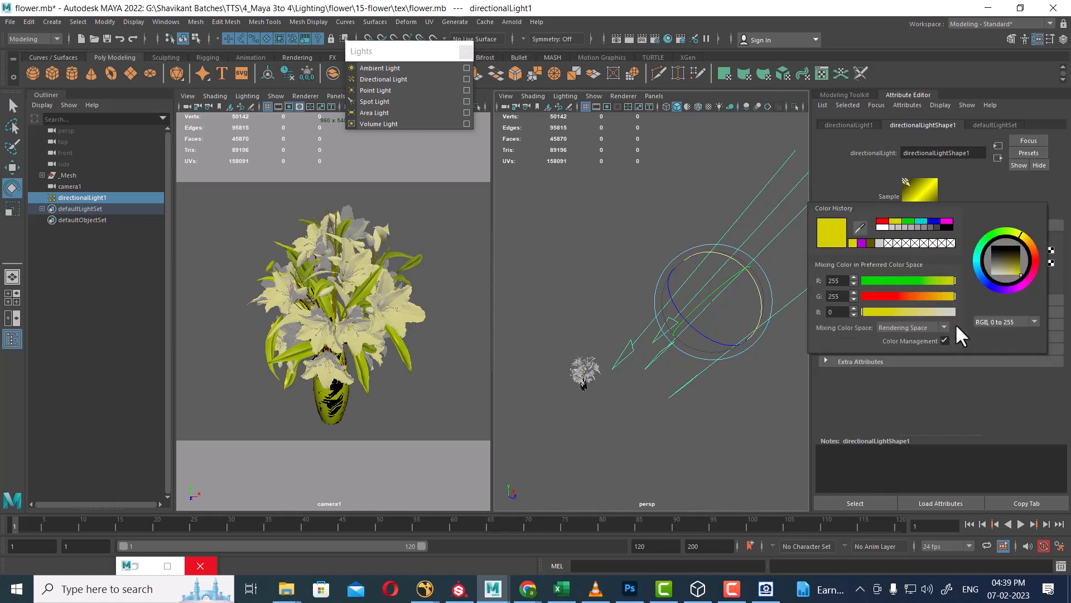
click(1003, 320)
click(993, 342)
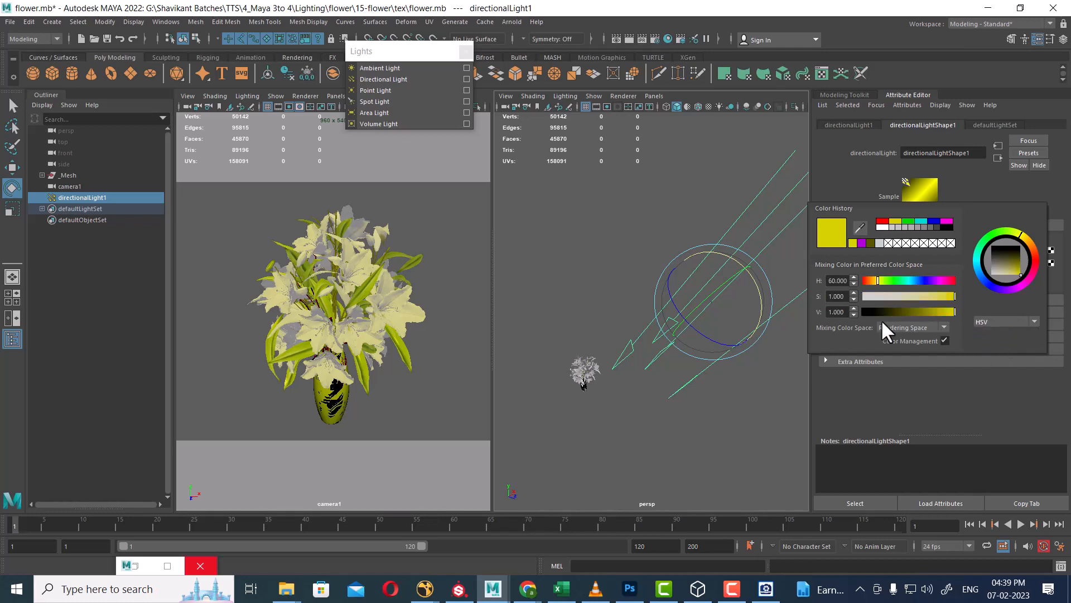
mouse_move(906, 296)
mouse_down()
mouse_move(888, 297)
mouse_move(990, 299)
mouse_move(885, 296)
mouse_up()
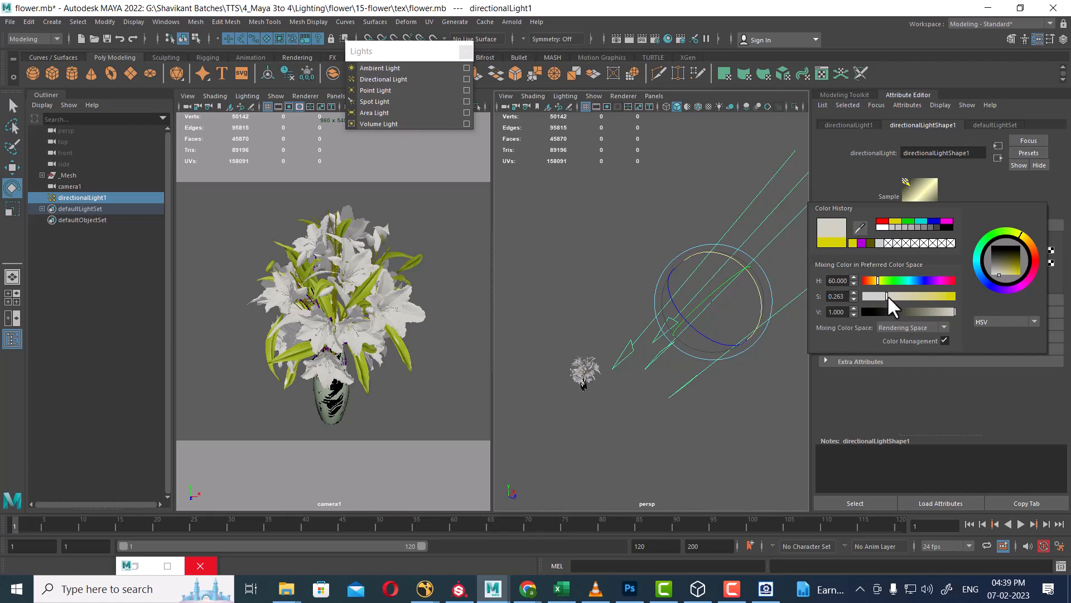
click(750, 451)
click(698, 390)
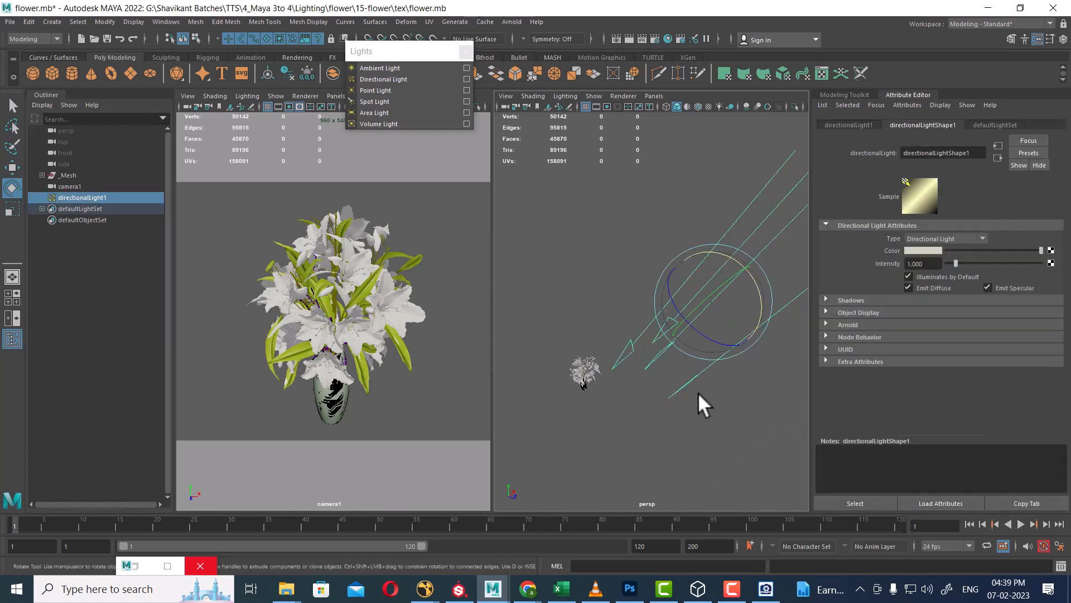
Deselect the directional light and render the camera1 view with the Arnold renderer
key(w)
click(410, 403)
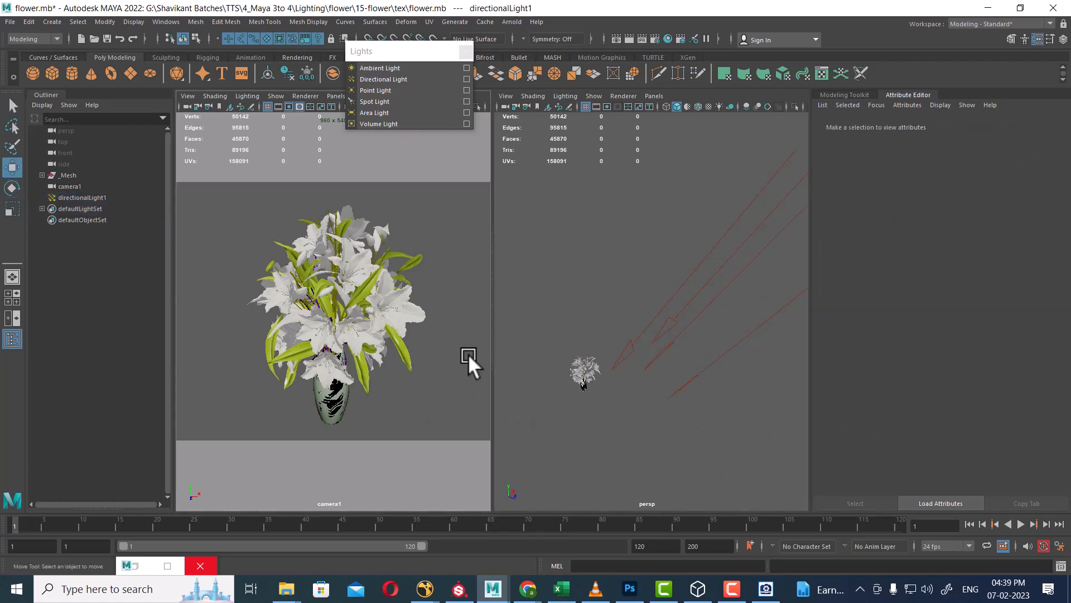
click(628, 38)
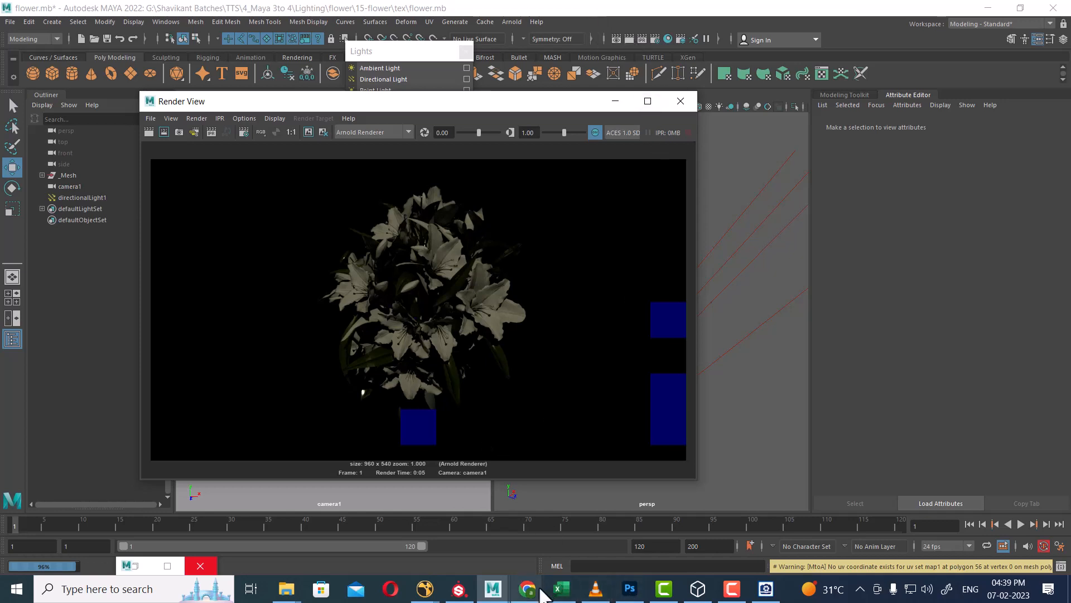
Switch to Photoshop, hide the arrow annotations on Layer 1 of 10.jpg and add a new empty layer above it
click(630, 588)
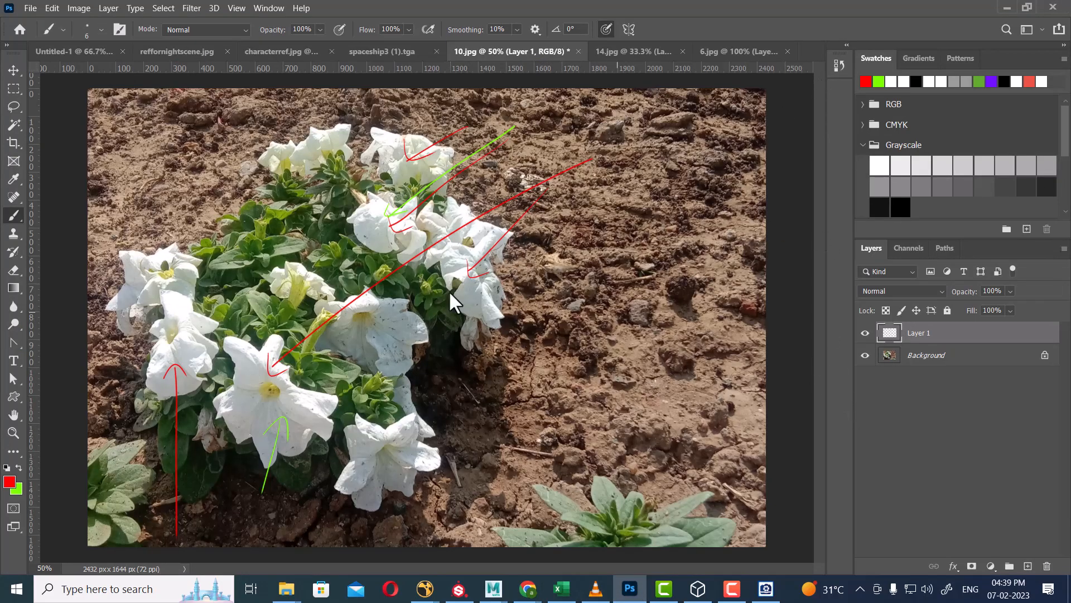
click(864, 333)
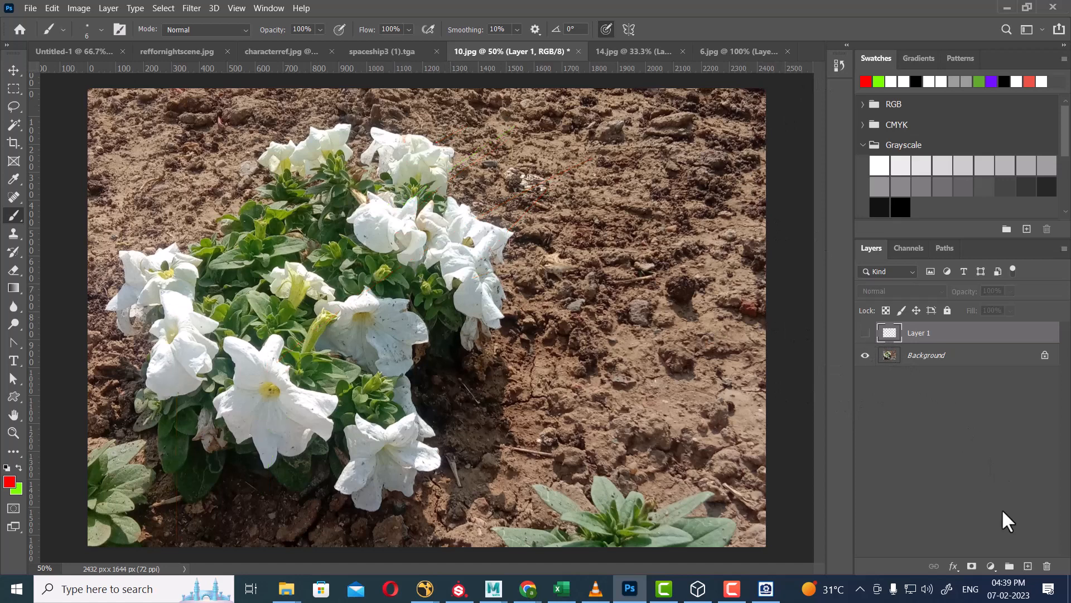
click(1028, 566)
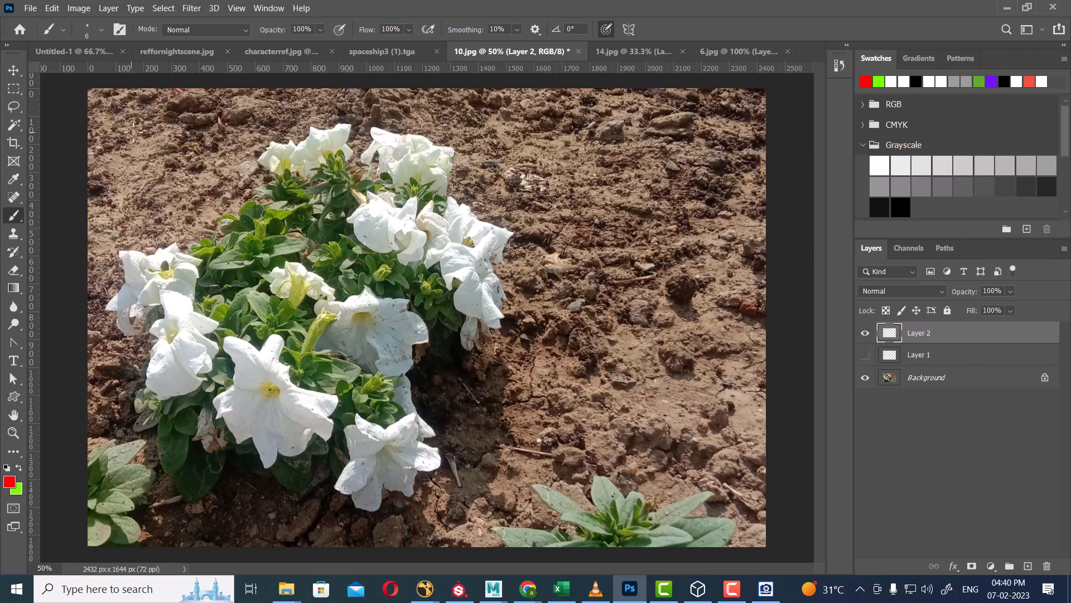
Brush red light-direction arrows pointing diagonally down onto the leftmost white flowers in the reference photo
drag(92, 96, 196, 273)
mouse_move(81, 107)
mouse_down()
mouse_move(190, 288)
mouse_move(195, 267)
mouse_up()
drag(131, 276, 174, 323)
Switch the brush to green and draw an arrow across the soil pointing at the shadow beside the plant
key(x)
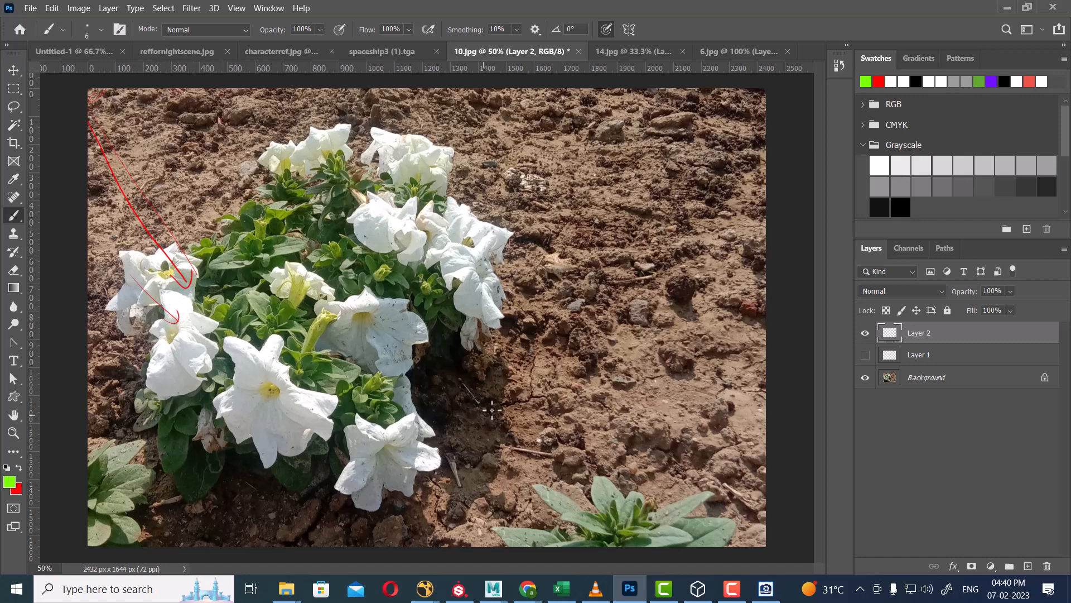
drag(480, 411, 664, 335)
drag(484, 391, 494, 416)
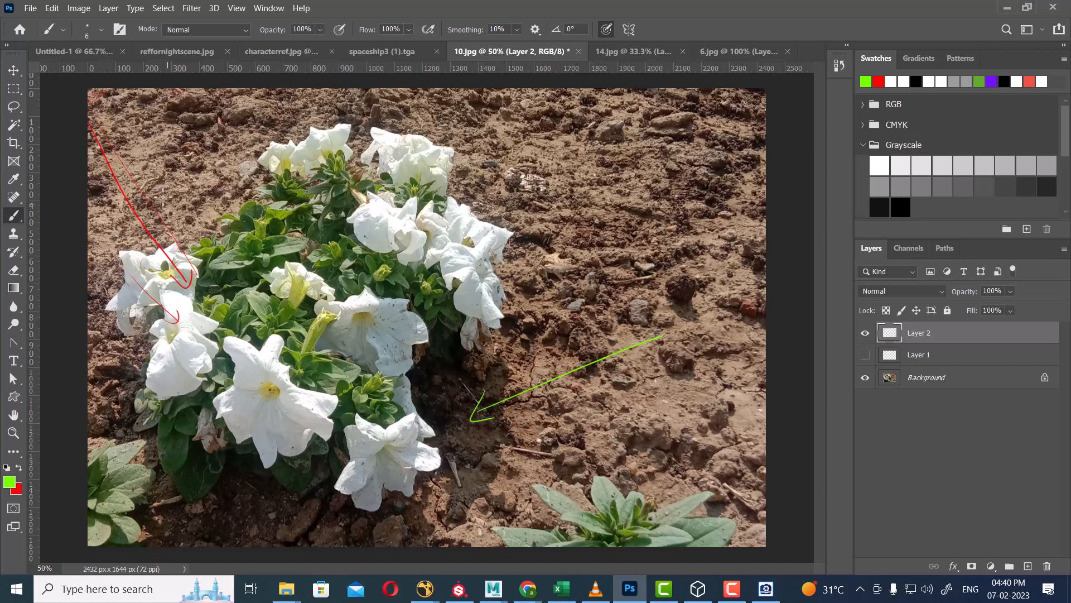
Draw green annotated arrows from the upper soil to the flowers and their ground shadow, labelling the steepest one A
mouse_move(133, 102)
mouse_down()
mouse_move(116, 114)
mouse_move(129, 103)
mouse_up()
mouse_move(546, 149)
mouse_down()
mouse_move(569, 147)
mouse_move(558, 128)
mouse_move(491, 195)
mouse_move(485, 222)
mouse_move(495, 219)
mouse_up()
drag(514, 234, 462, 362)
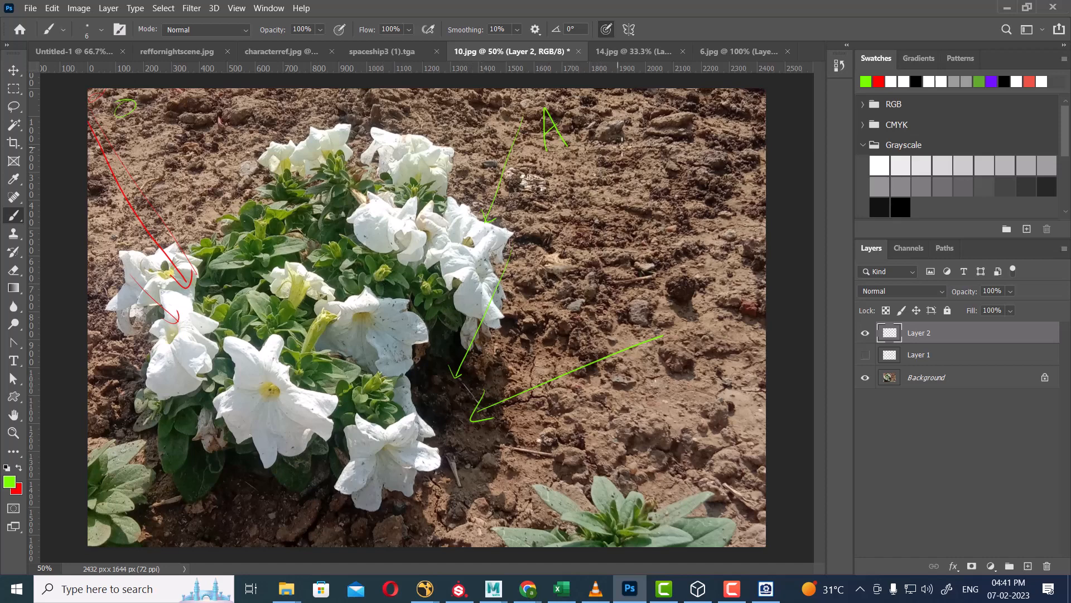
mouse_move(618, 142)
mouse_down()
mouse_move(611, 167)
mouse_move(505, 250)
mouse_move(522, 243)
mouse_up()
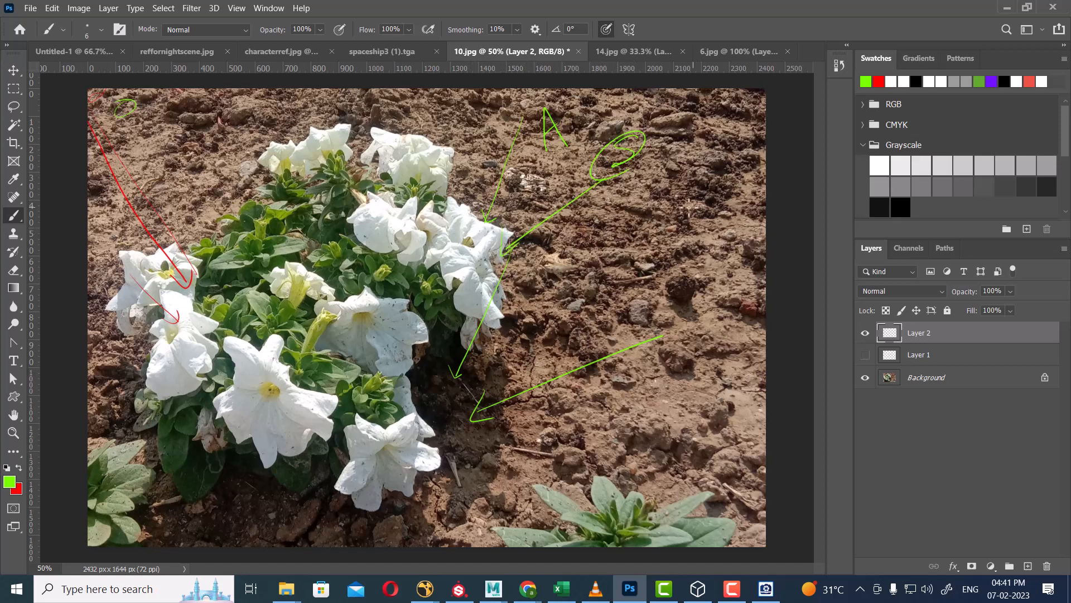
mouse_move(677, 168)
mouse_down()
mouse_move(666, 211)
mouse_move(692, 198)
mouse_move(692, 207)
mouse_move(493, 372)
mouse_move(507, 370)
mouse_up()
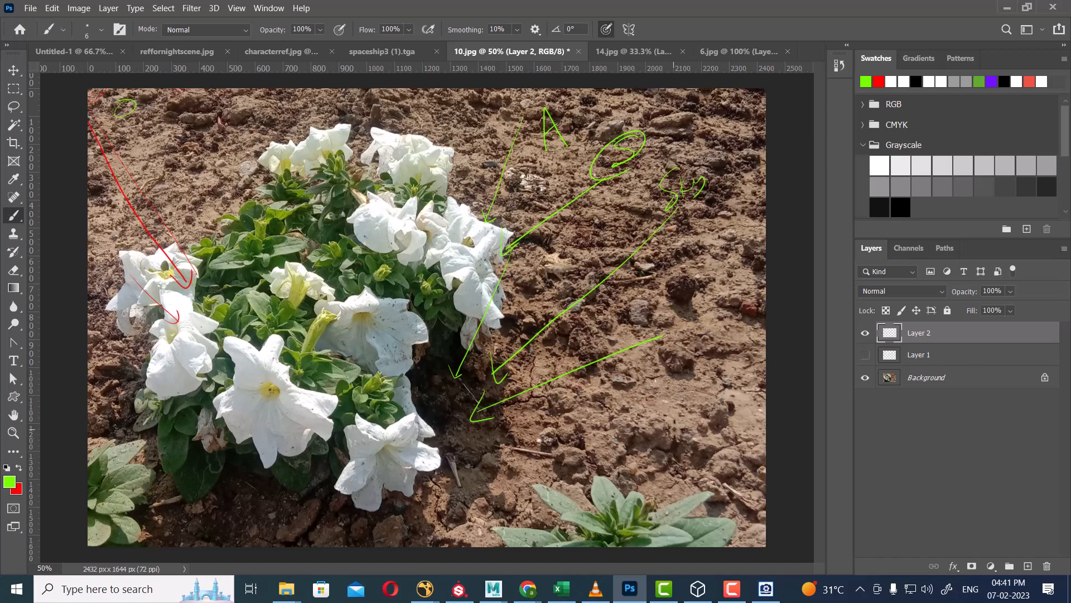
Sketch a light-bounce diagram on the soil with a red arrow hitting a red ground line and a green arrow reflecting off it
key(x)
mouse_move(741, 182)
mouse_down()
mouse_move(705, 279)
mouse_move(723, 270)
mouse_up()
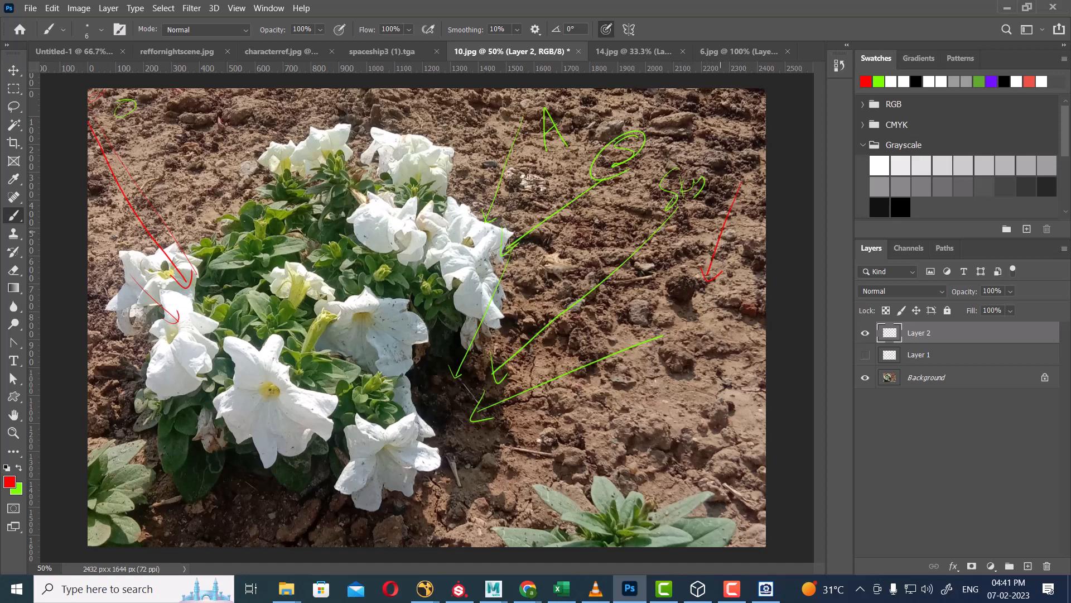
mouse_move(670, 290)
mouse_down()
mouse_move(766, 271)
mouse_move(742, 258)
mouse_up()
mouse_move(735, 243)
mouse_down()
mouse_move(749, 251)
mouse_move(758, 234)
mouse_up()
key(x)
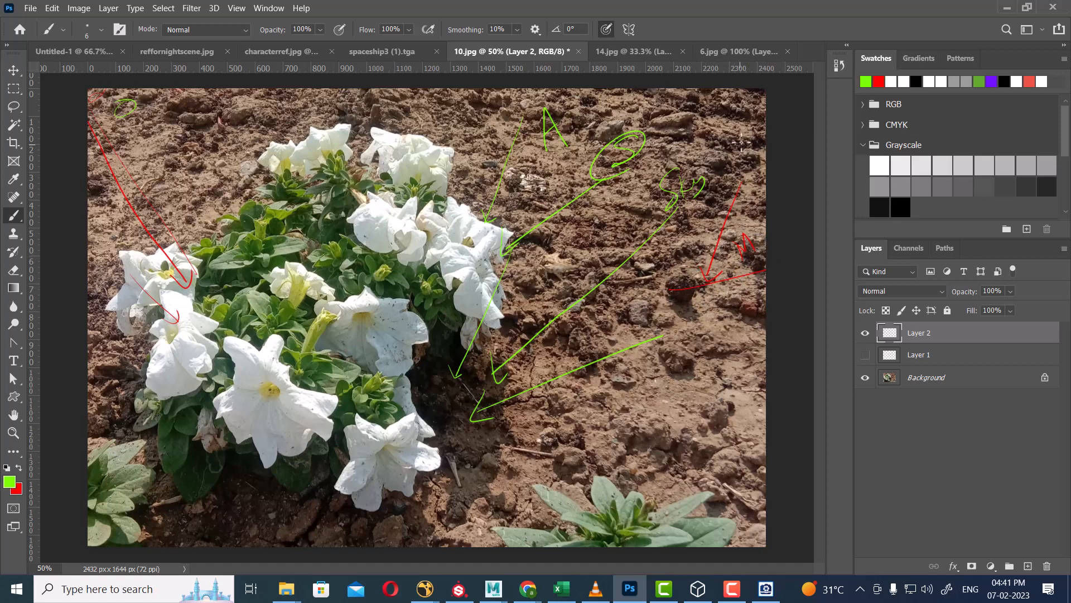
mouse_move(741, 134)
mouse_down()
mouse_move(686, 285)
mouse_move(670, 239)
mouse_move(667, 258)
mouse_move(677, 229)
mouse_move(686, 248)
mouse_up()
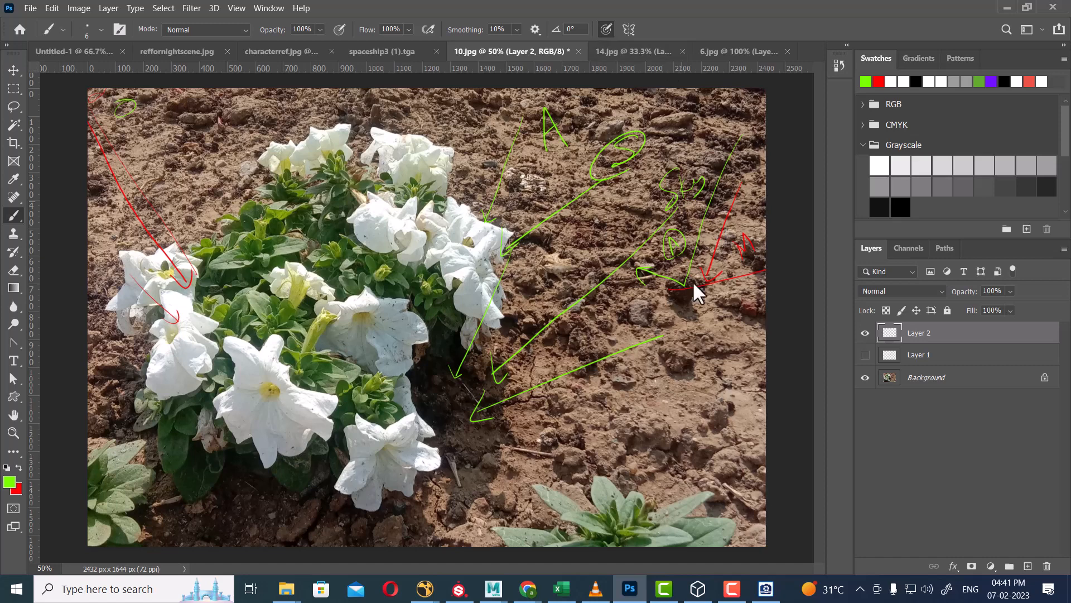
Switch back to flower.mb in Maya and move the render window down, clear of the perspective view's directional light
mouse_move(494, 592)
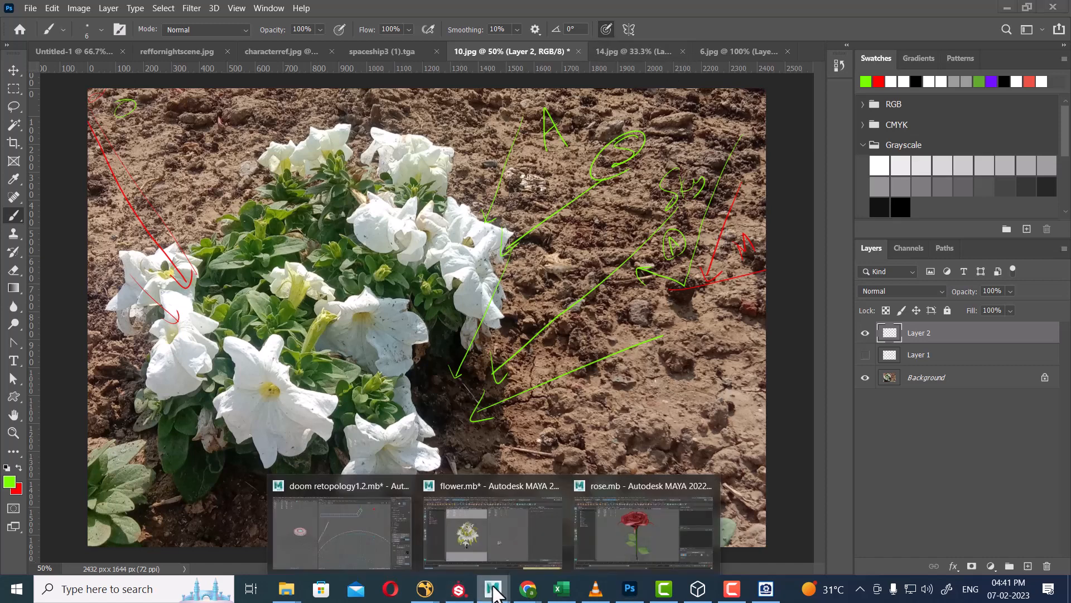
click(498, 544)
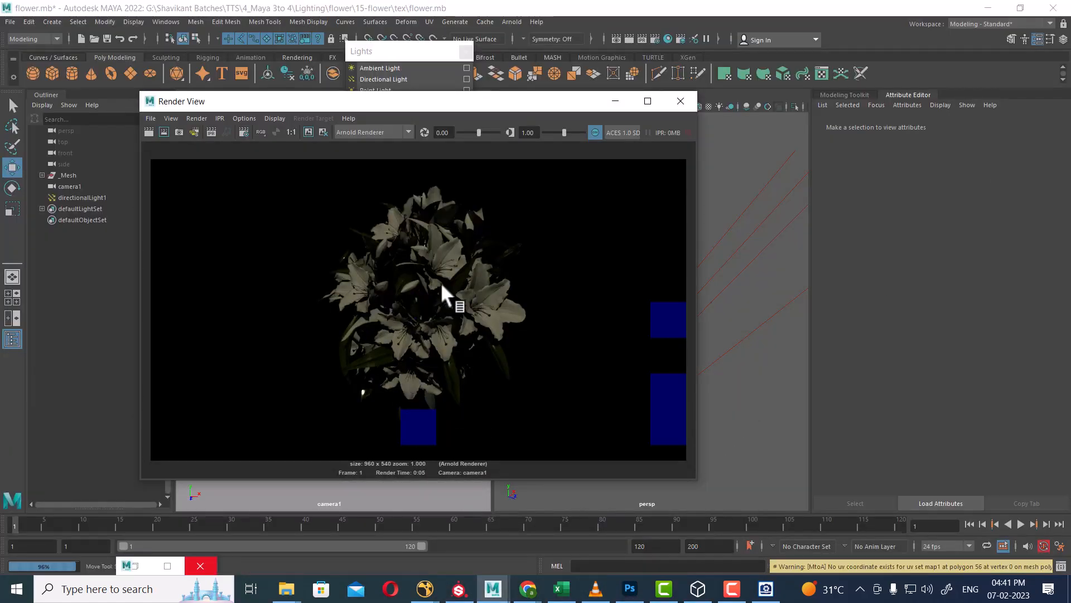
drag(480, 104, 292, 334)
drag(675, 269, 727, 343)
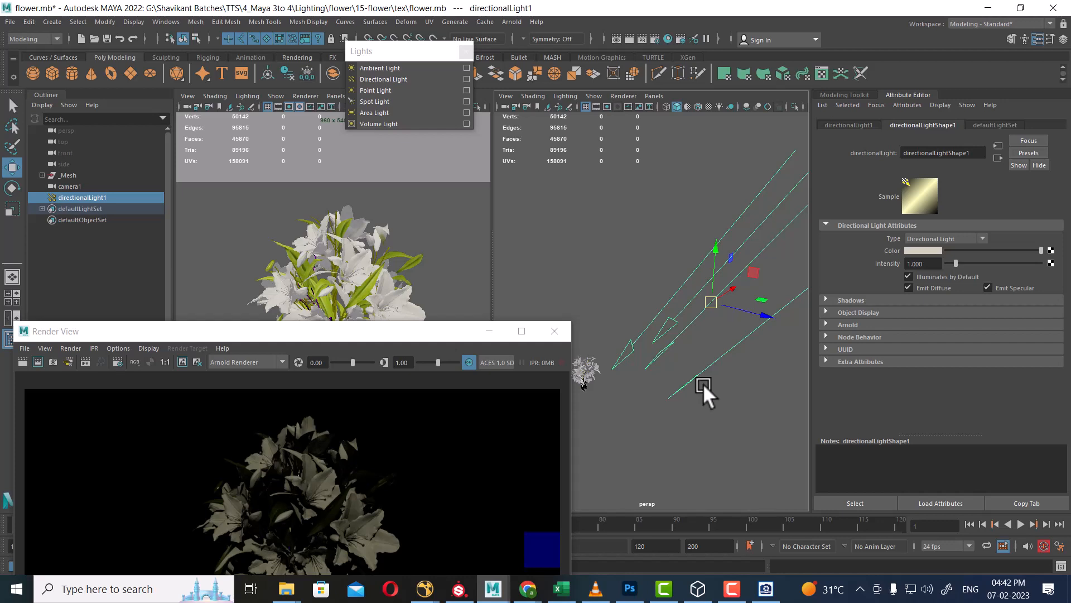
drag(393, 335, 519, 328)
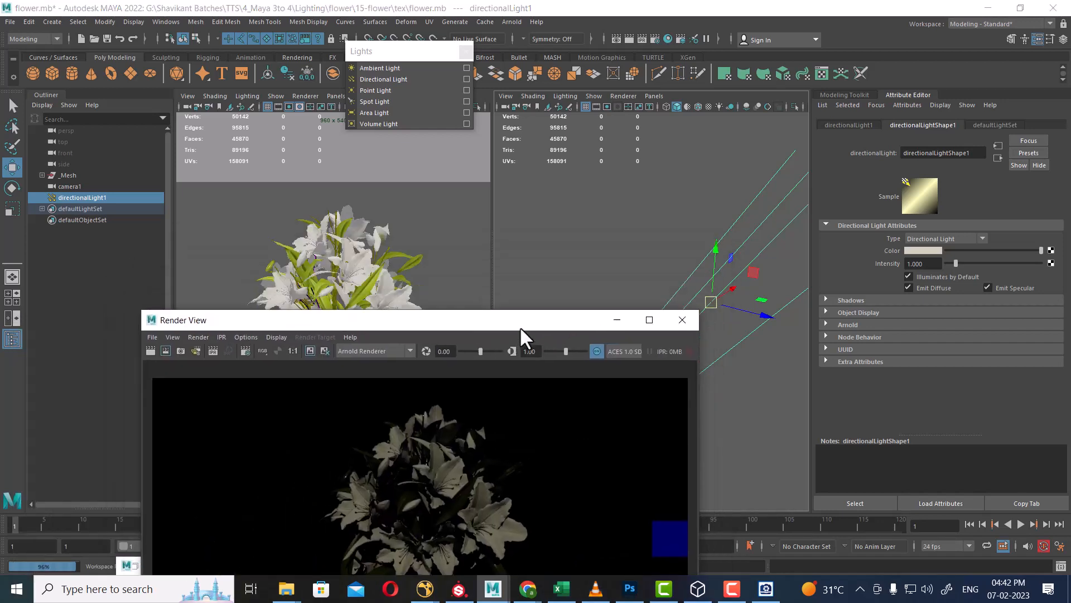
Select camera1 and set its environment background colour to a light grey
click(187, 107)
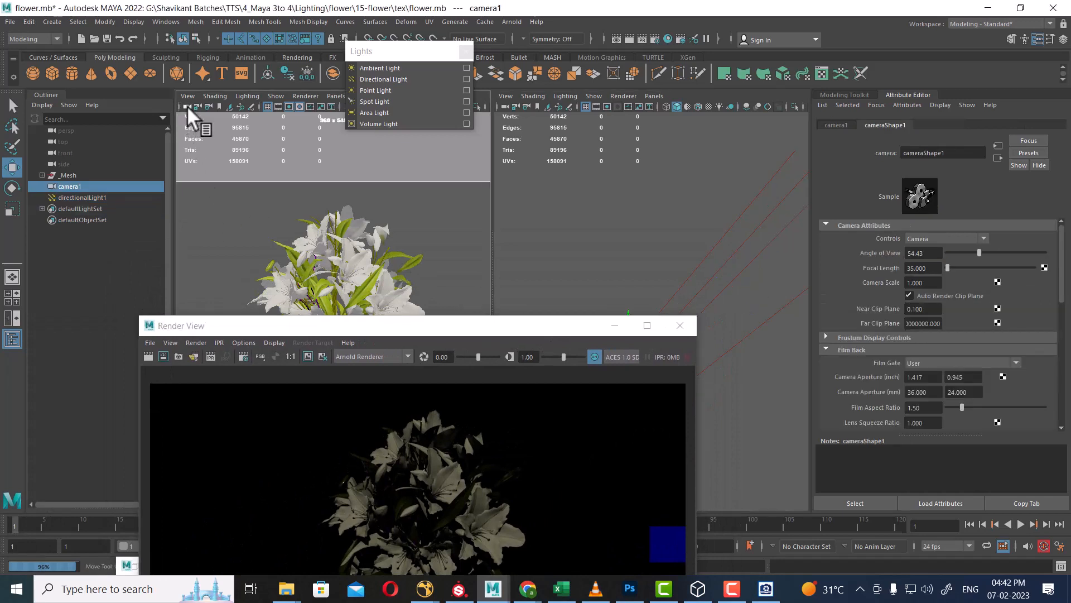
scroll(935, 346, down, 10)
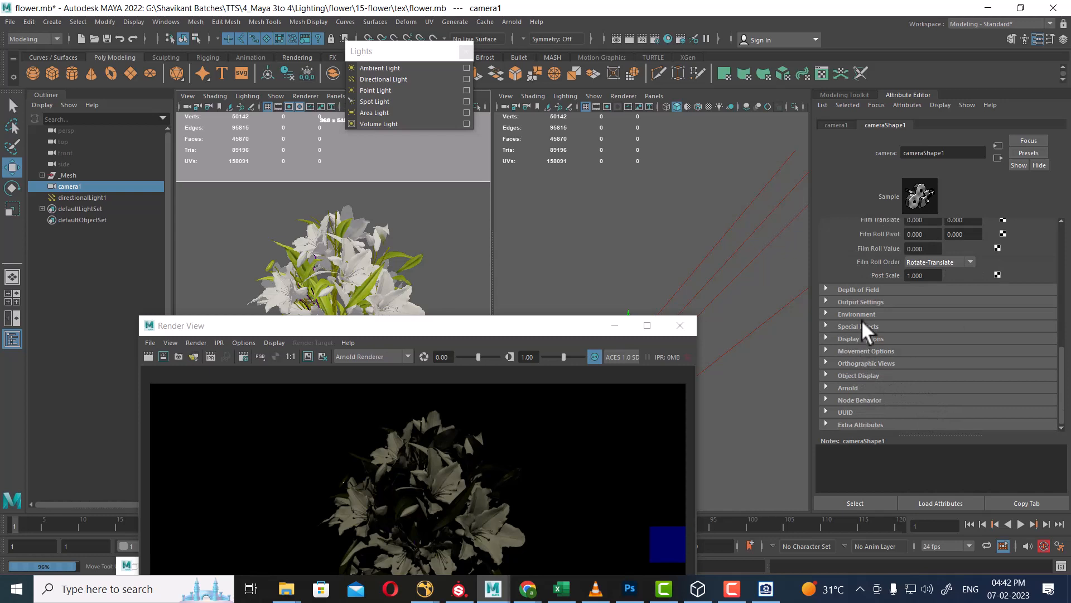
click(862, 314)
drag(947, 330, 988, 337)
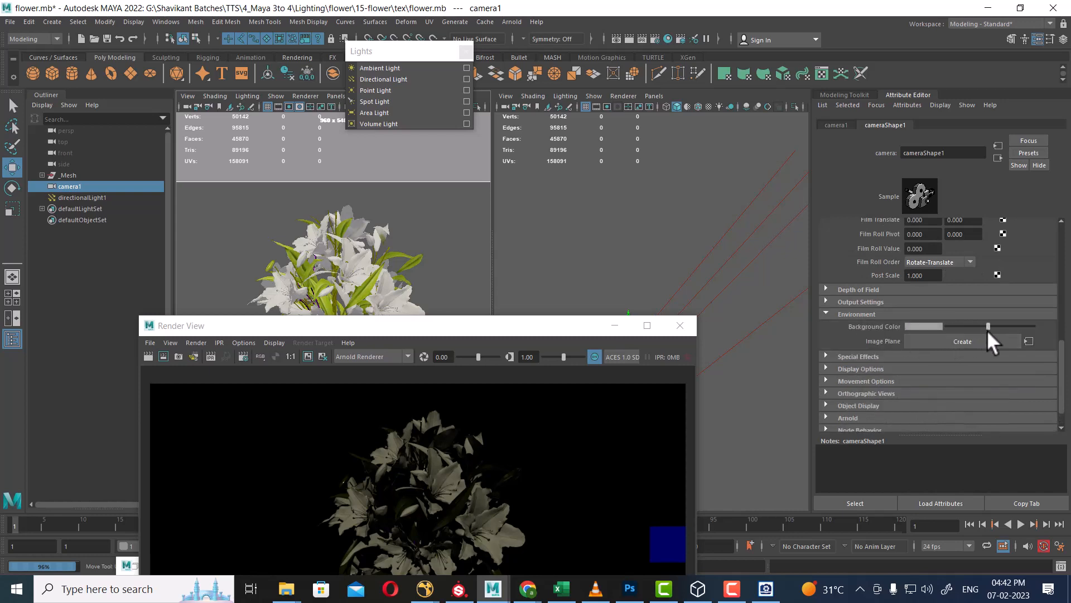
Deselect the camera and render its view with Arnold to check the new background, moving the render window aside again
click(423, 236)
click(148, 356)
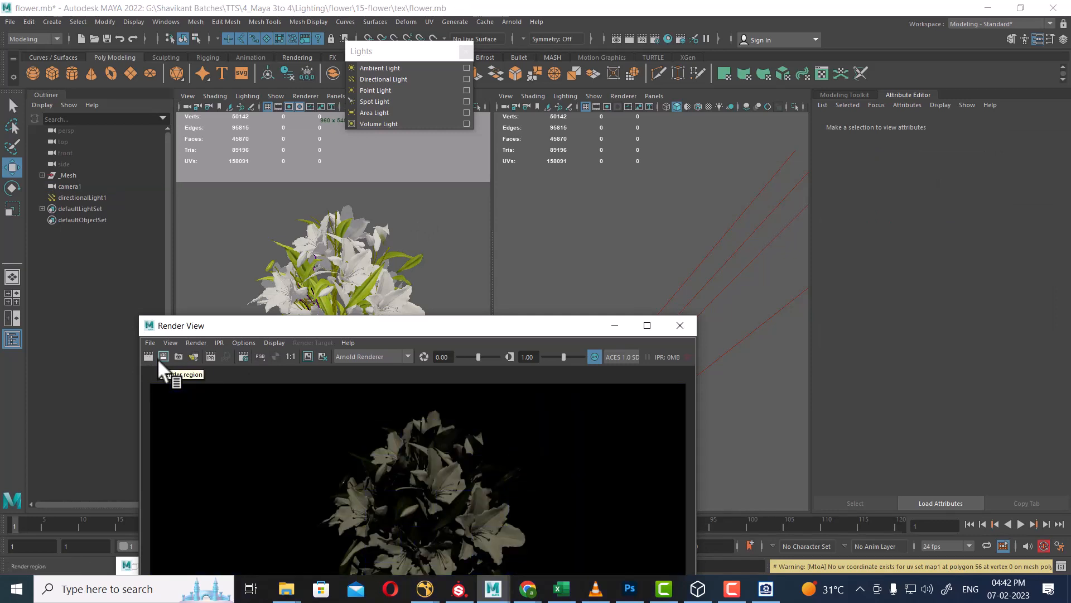
drag(406, 330, 669, 153)
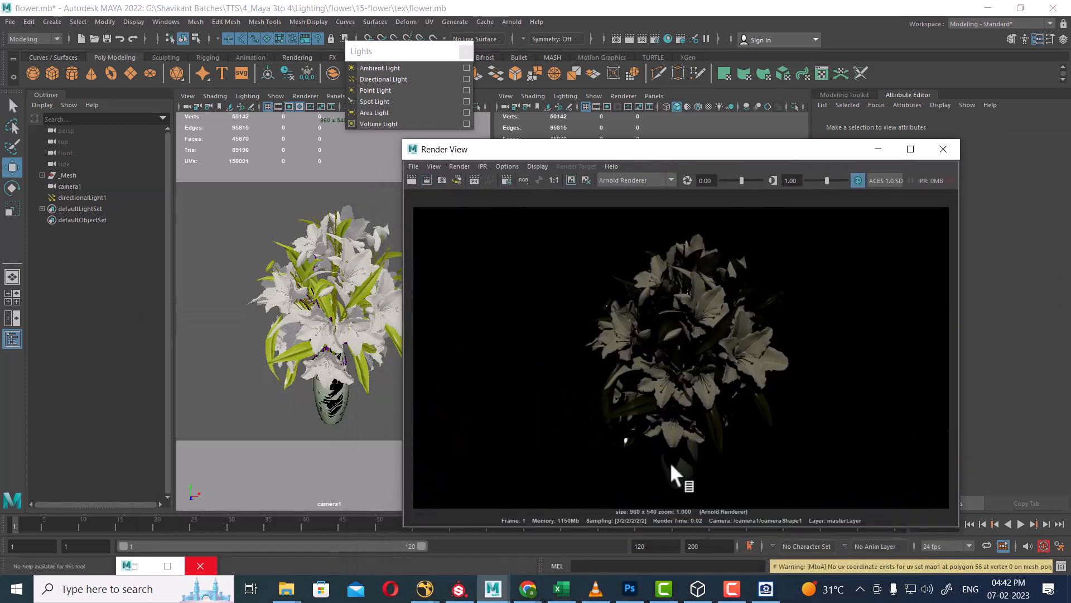
drag(745, 151, 795, 456)
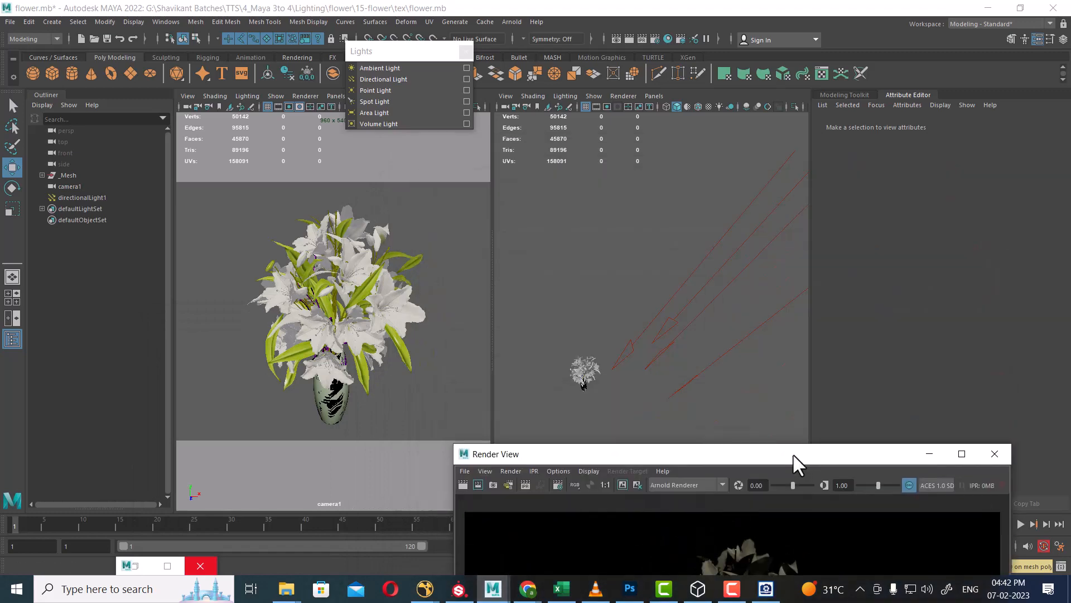
Create a polygon plane and scale it up uniformly until it extends well beyond the flower vase as a ground
alt+drag(705, 379, 650, 383)
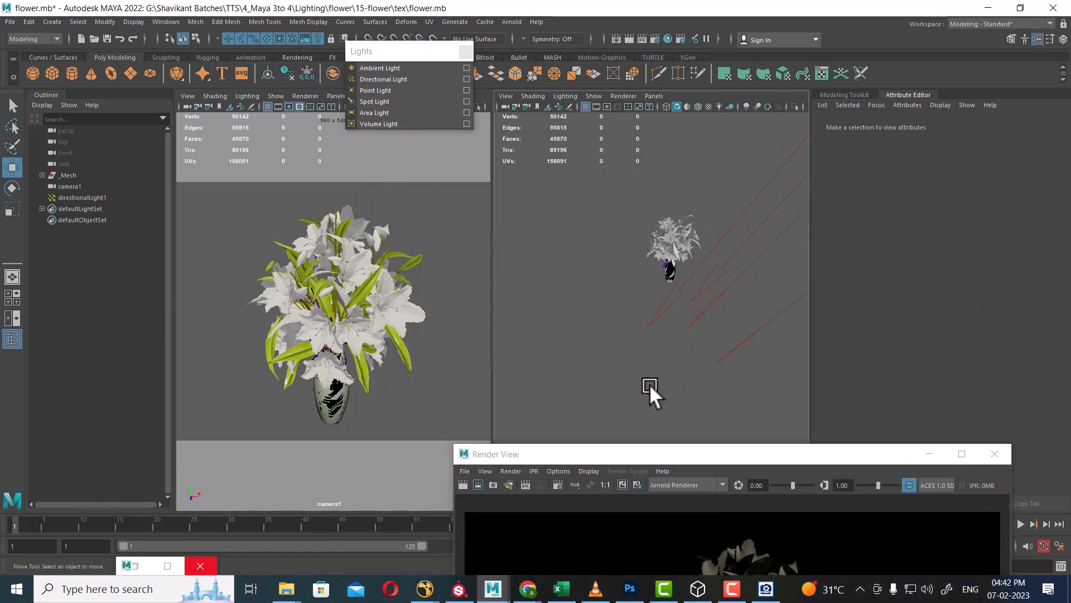
shift+right_drag(597, 316, 552, 301)
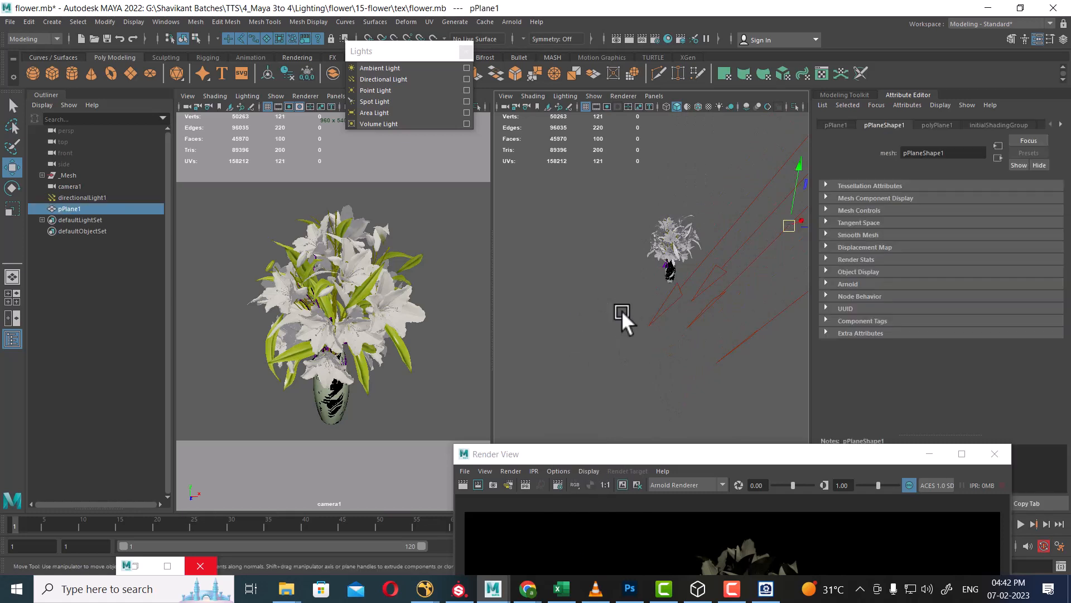
key(r)
drag(784, 227, 1013, 114)
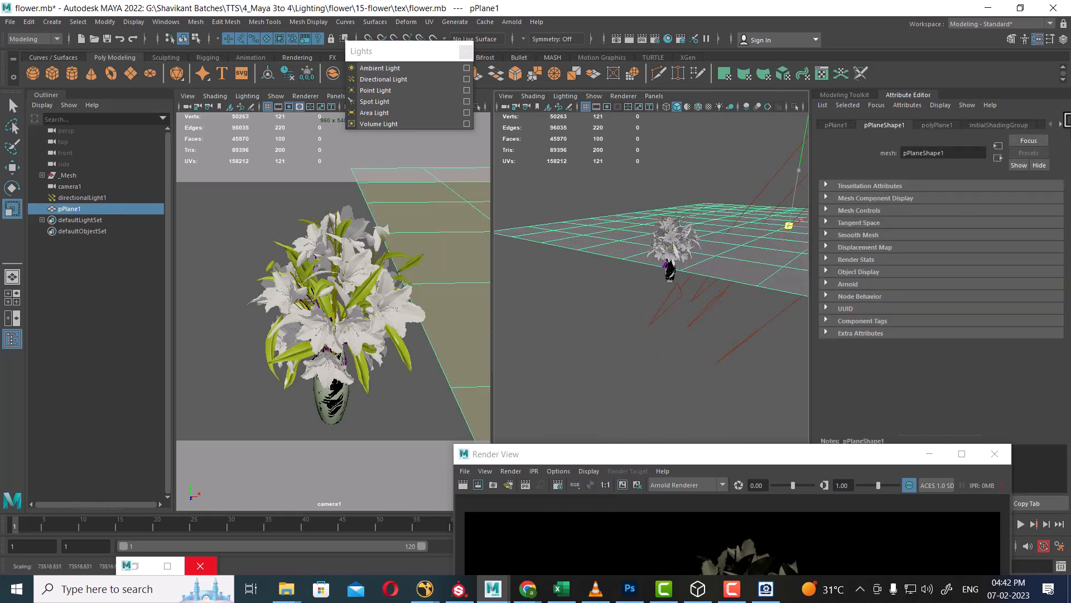
alt+drag(736, 218, 662, 258)
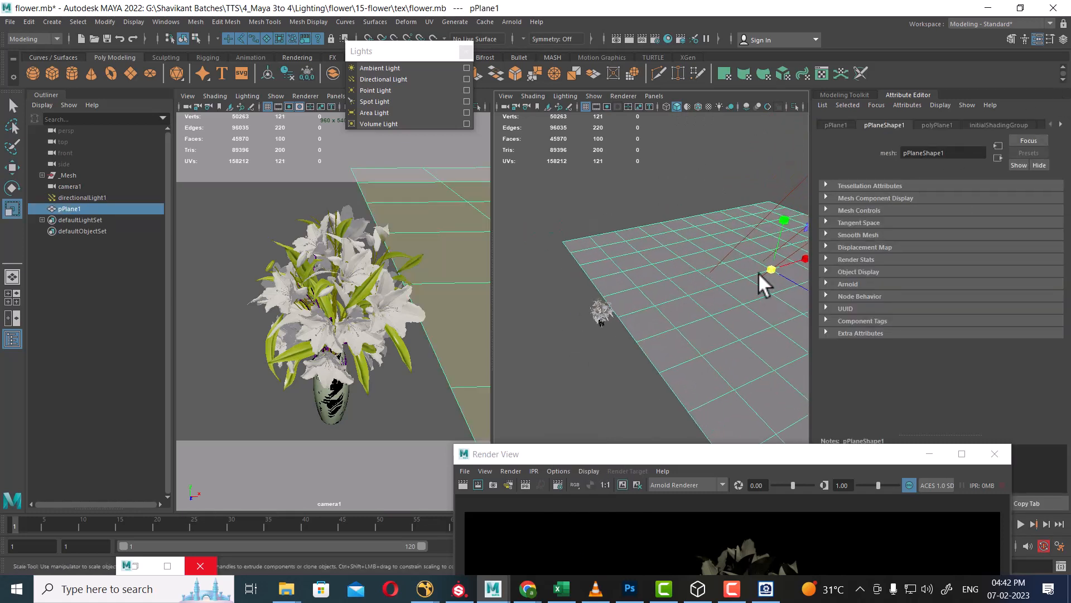
alt+drag(669, 319, 597, 297)
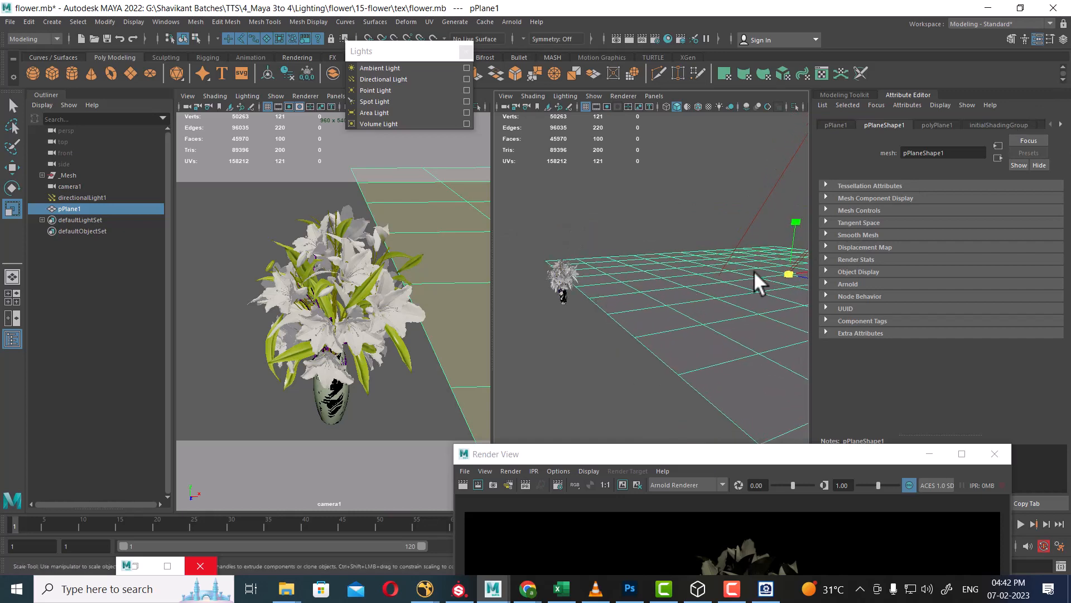
drag(791, 272, 888, 269)
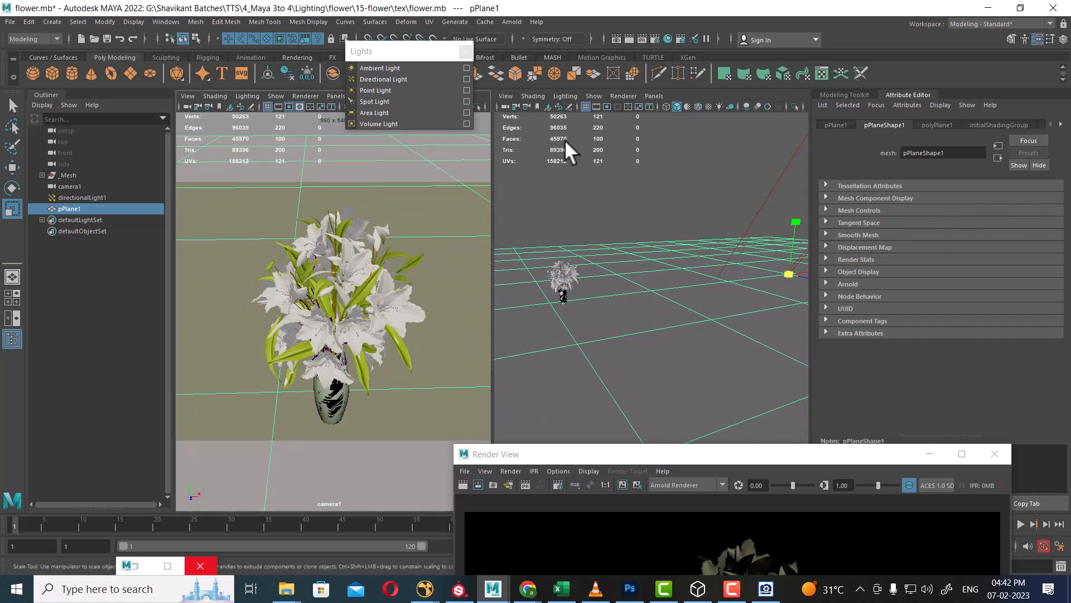
Render the camera1 view with the ground plane in place and inspect the shadows cast by the bouquet
click(628, 39)
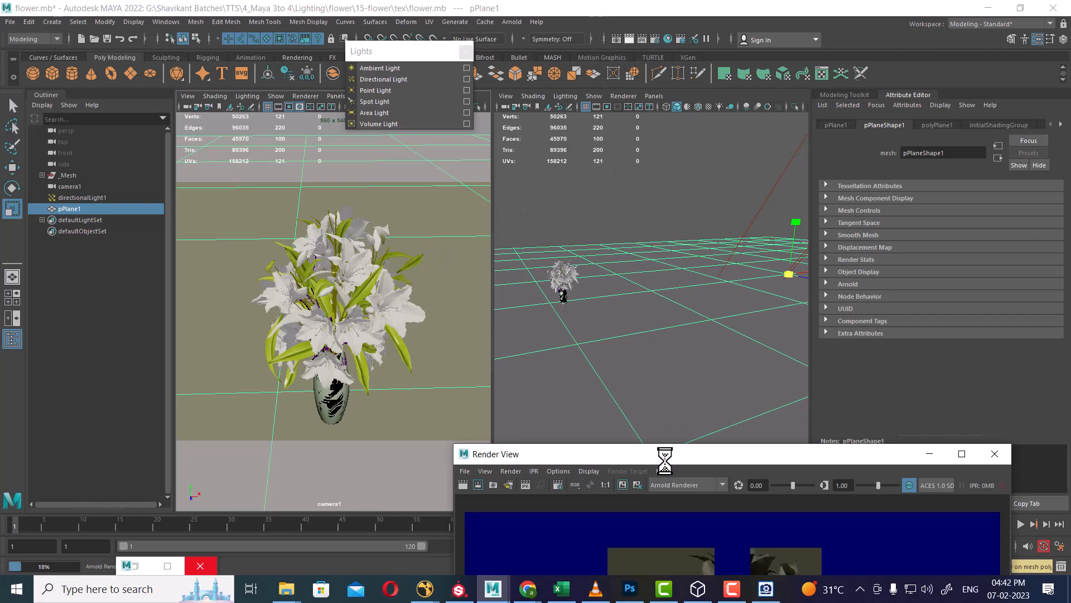
drag(665, 458, 699, 117)
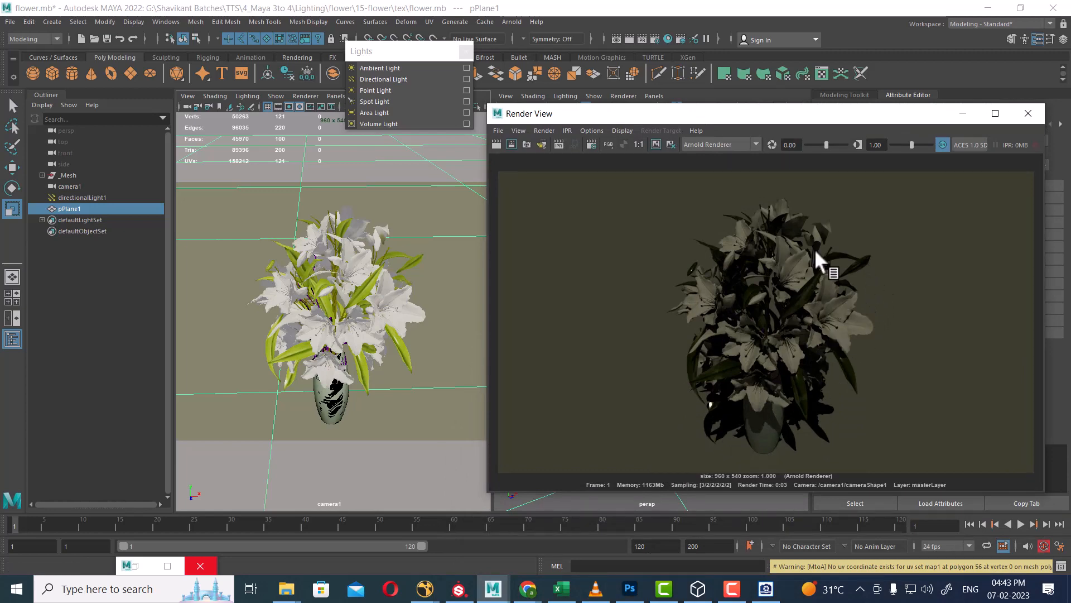
drag(801, 117, 697, 375)
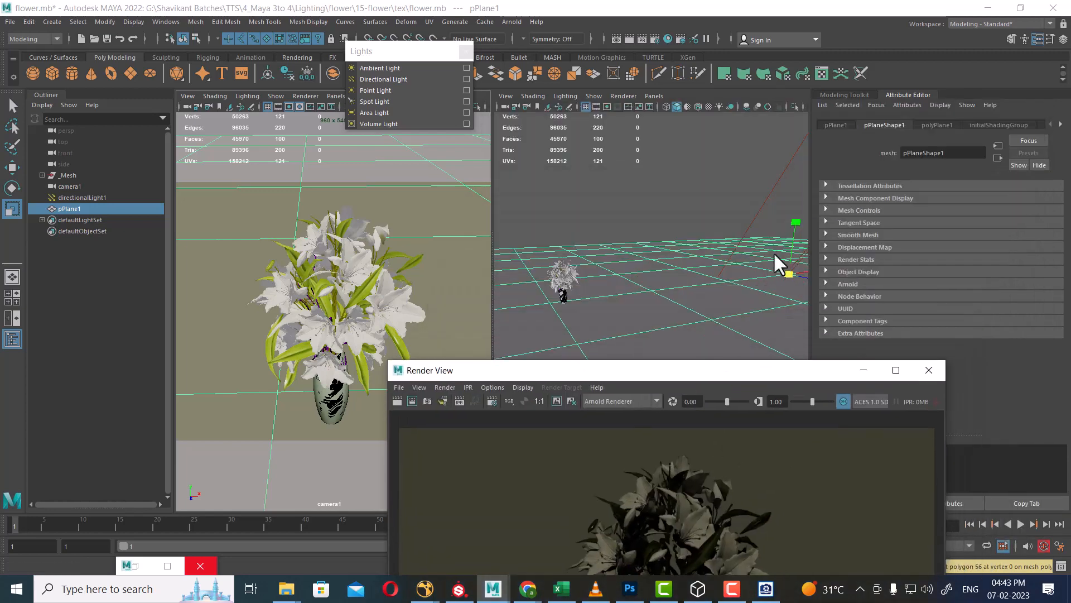
Select the directional light and check its raytrace shadow attributes against the shadows in the last render
click(768, 206)
click(787, 183)
key(w)
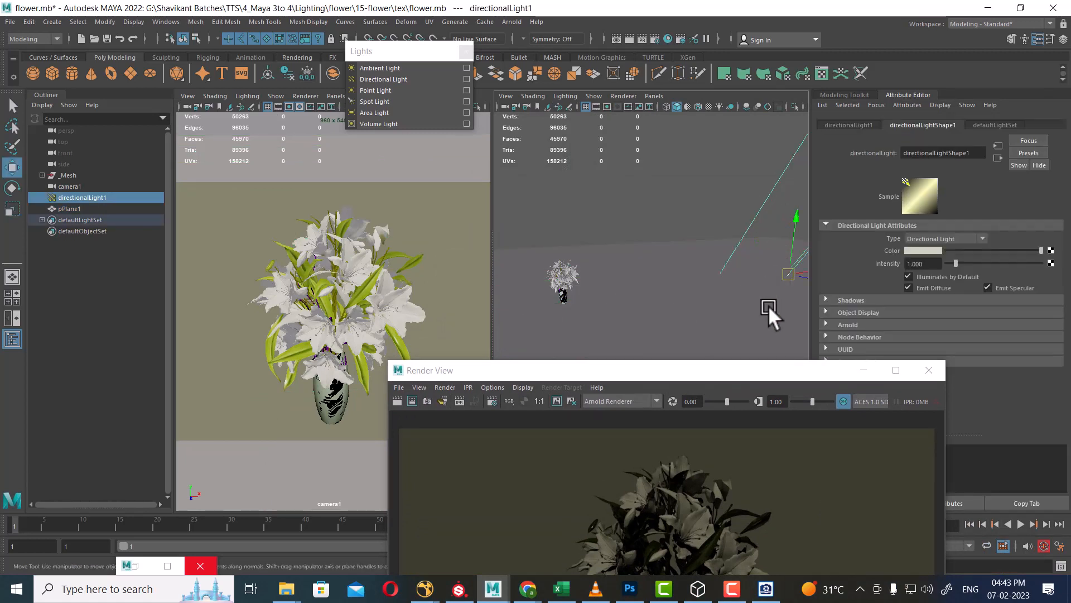
alt+drag(769, 306, 725, 112)
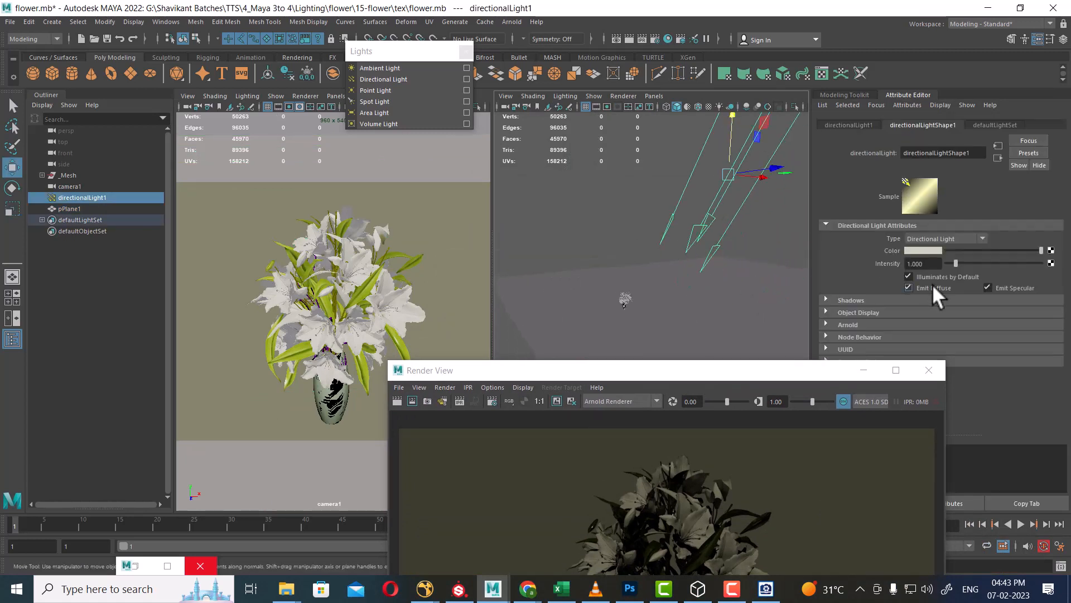
click(865, 301)
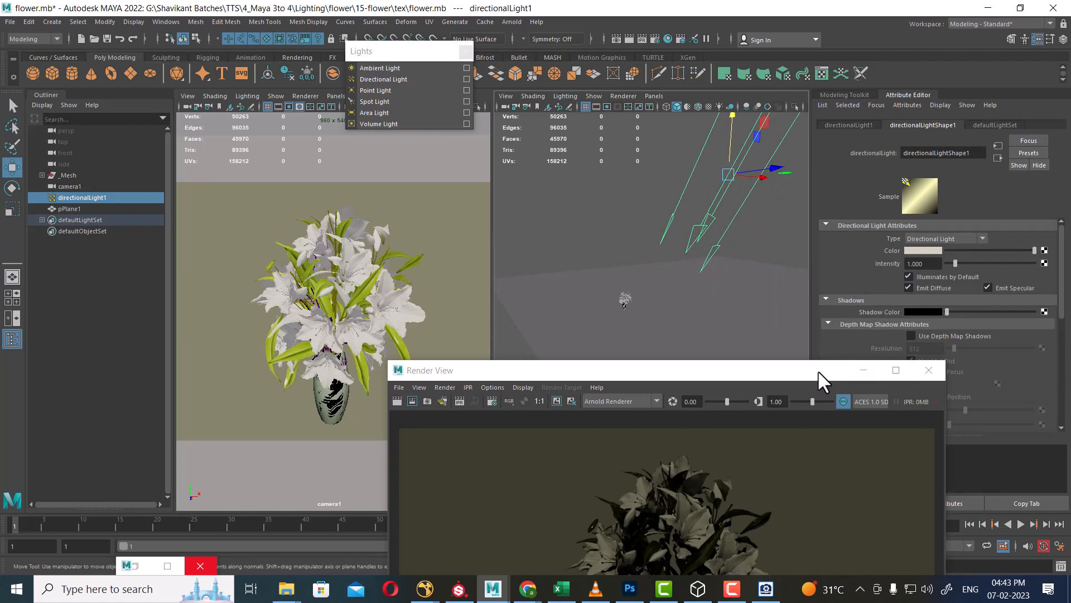
drag(819, 370, 633, 445)
scroll(938, 335, down, 3)
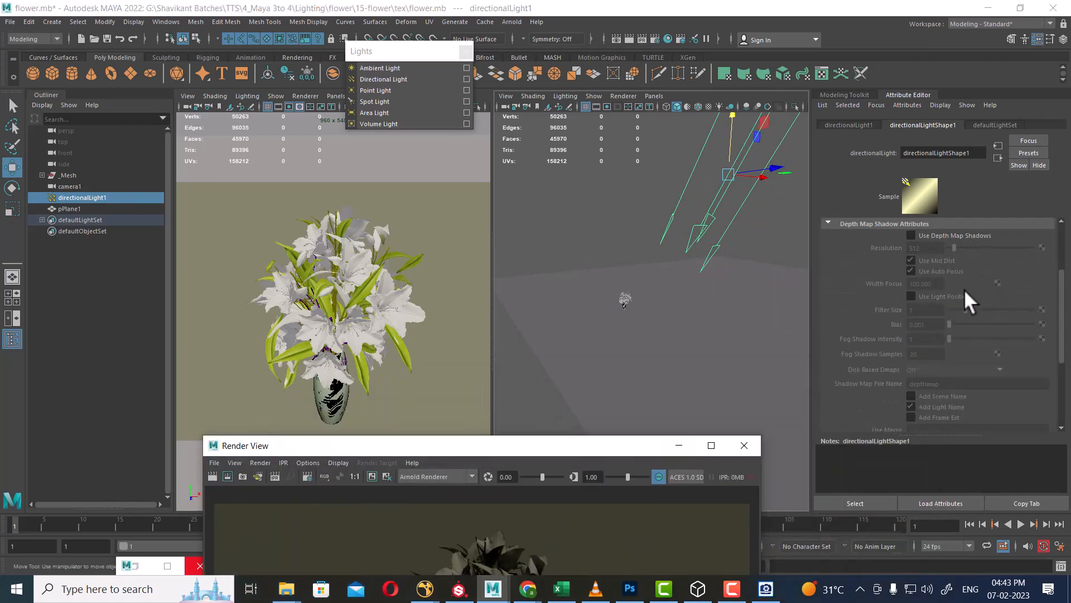
scroll(951, 350, down, 2)
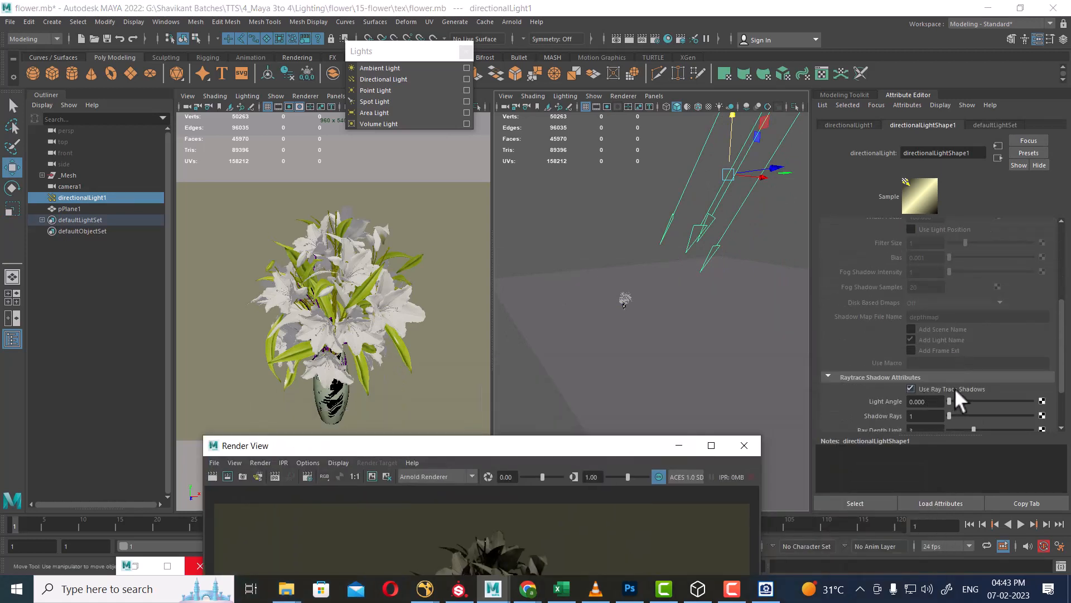
drag(553, 447, 744, 189)
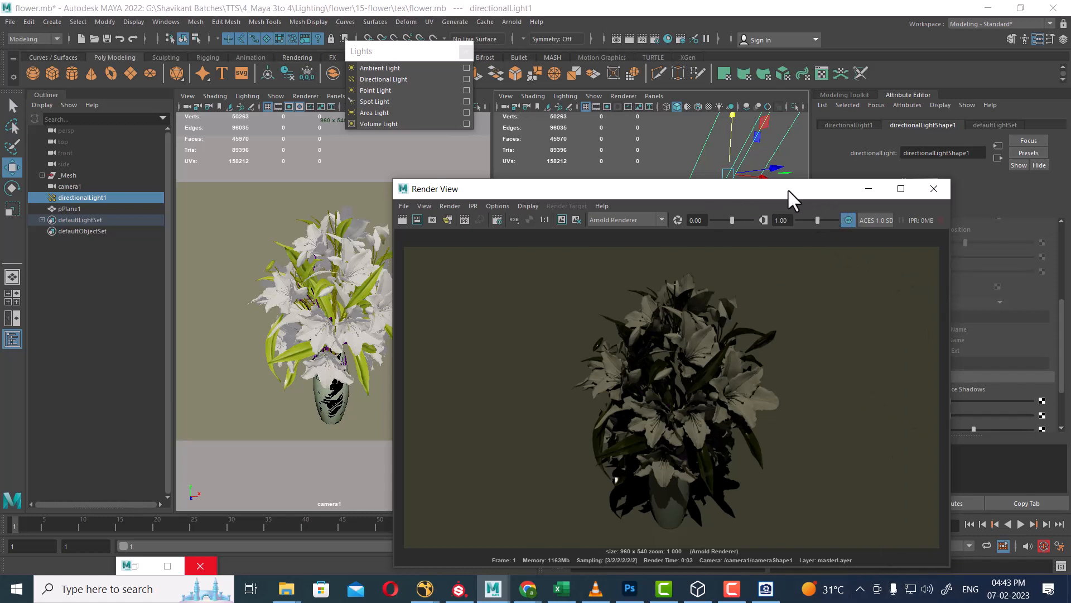
drag(786, 189, 767, 125)
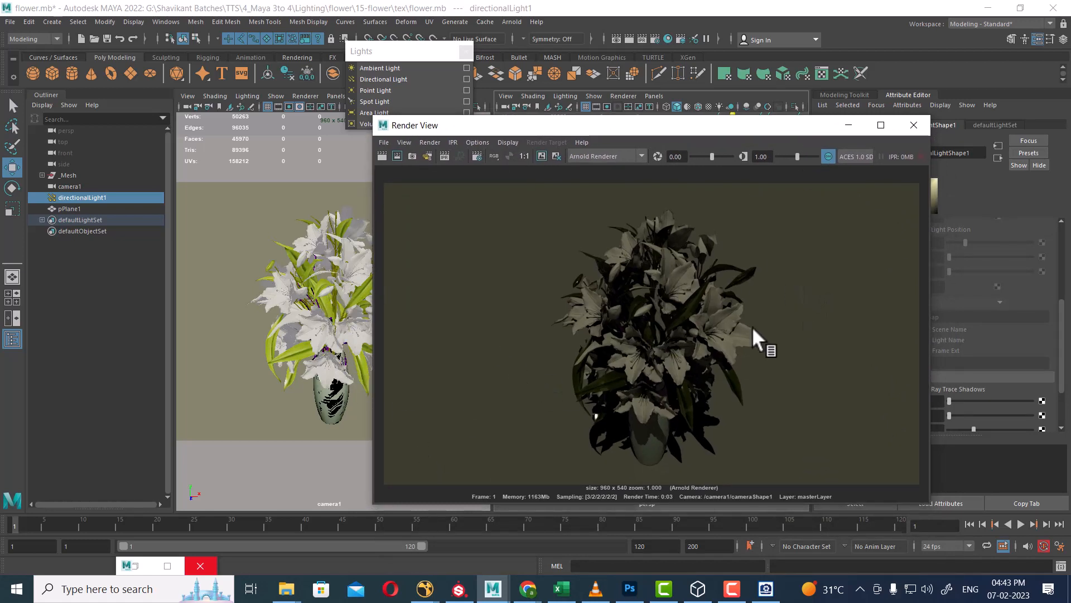
Open the render settings and set the renderable camera to camera1
click(656, 38)
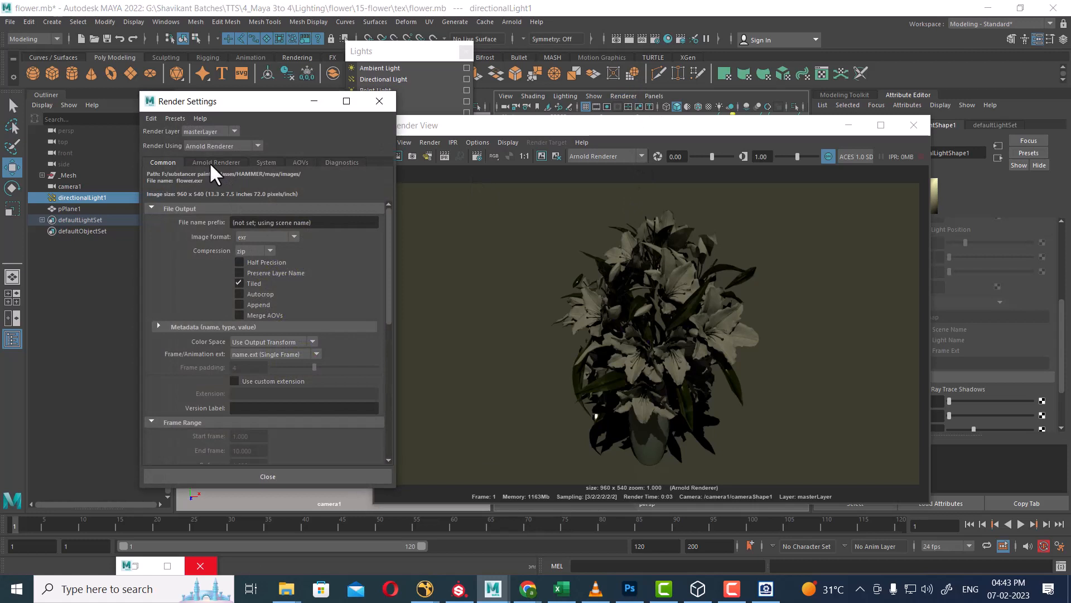
scroll(287, 379, down, 5)
scroll(287, 397, down, 1)
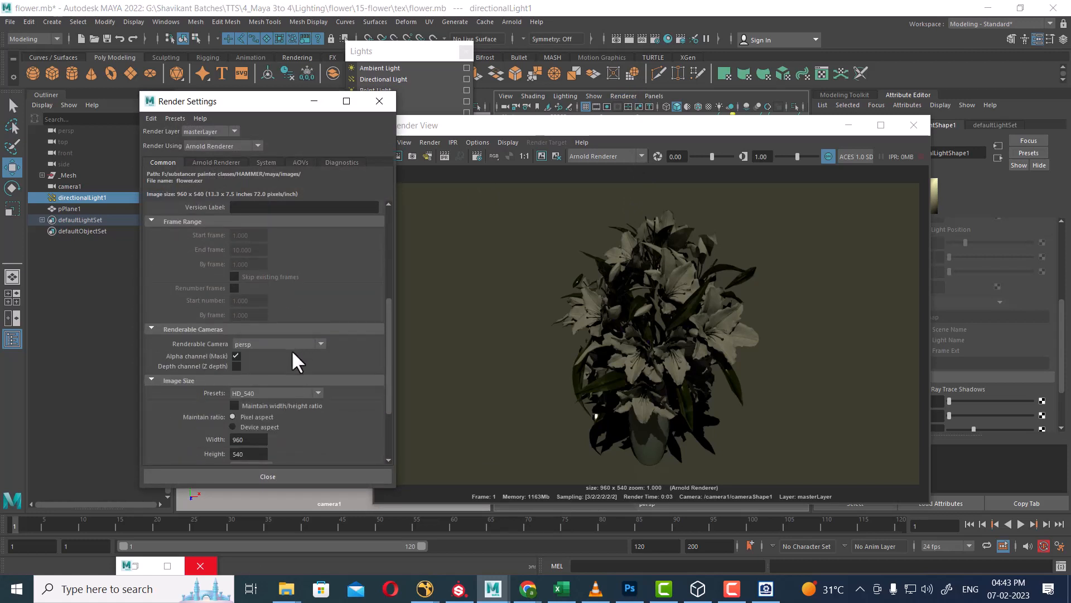
click(289, 343)
click(279, 369)
Set the render image size to a width of 600 and a height of 1000
double_click(260, 441)
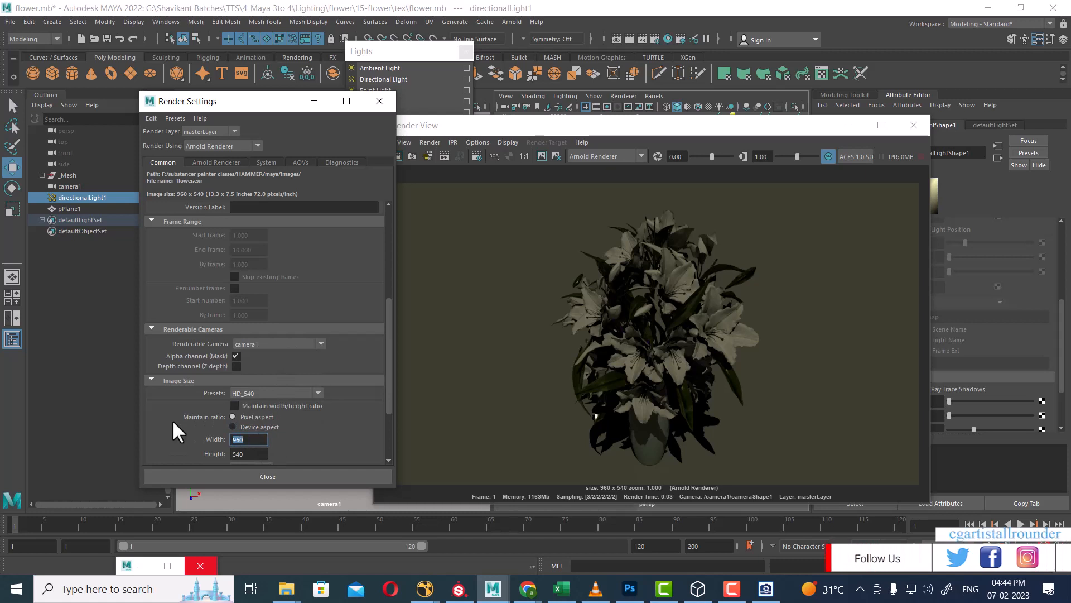
text(600)
key(Tab)
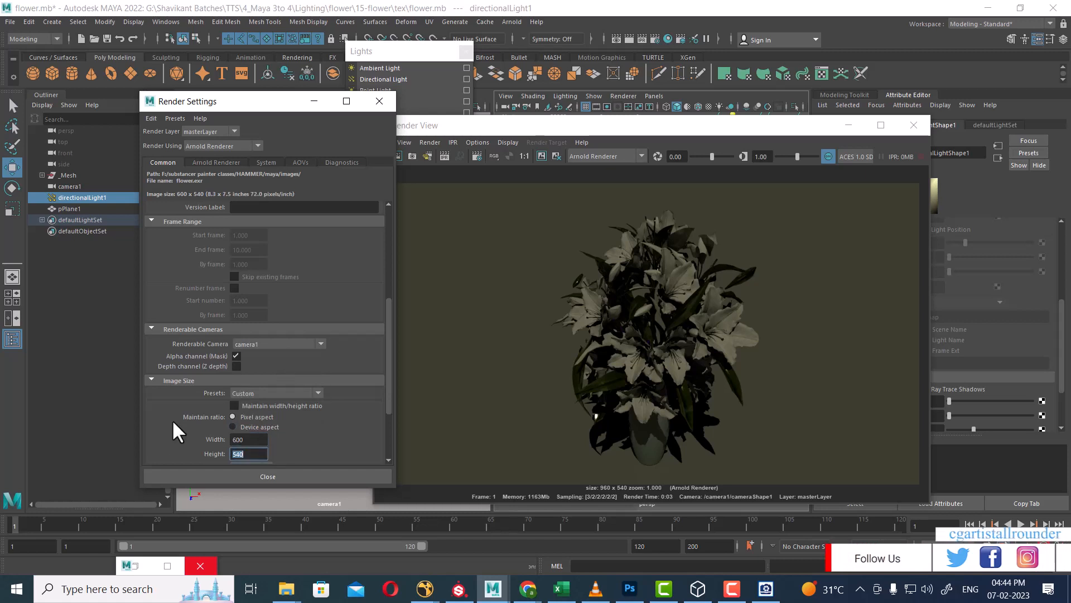
text(10)
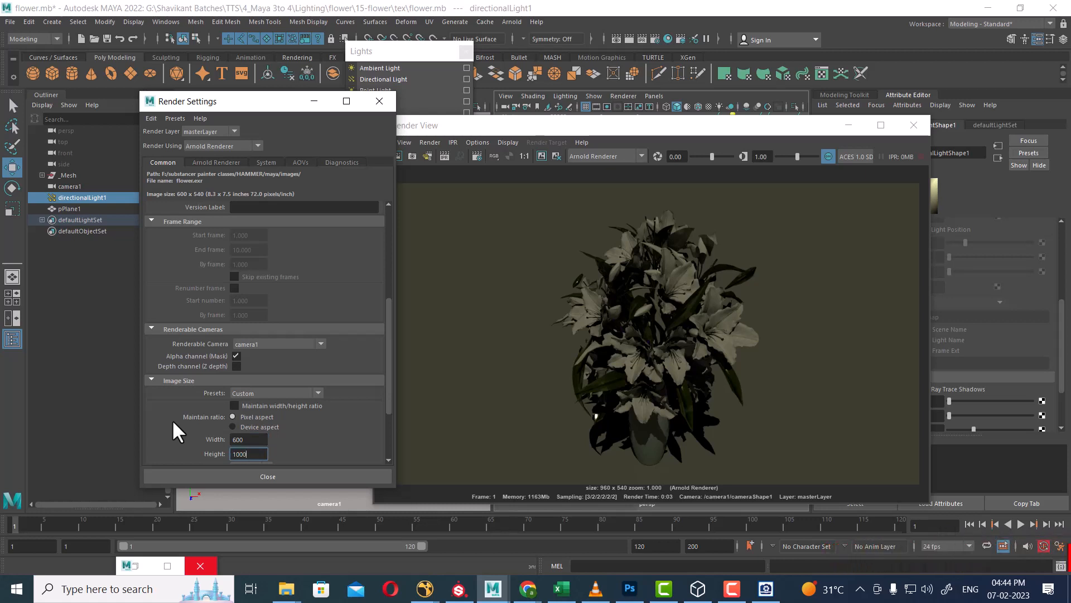
text(00)
key(Return)
Unlock camera1, adjust its angle on the bouquet slightly and render the portrait frame with Arnold
drag(234, 106, 595, 122)
click(483, 129)
drag(483, 129, 622, 120)
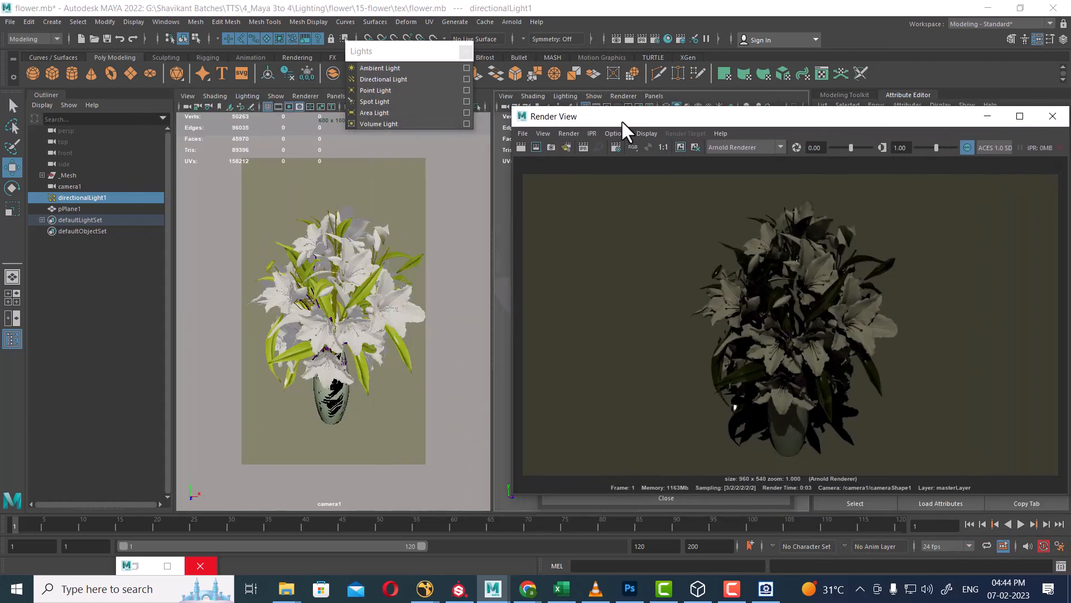
click(193, 105)
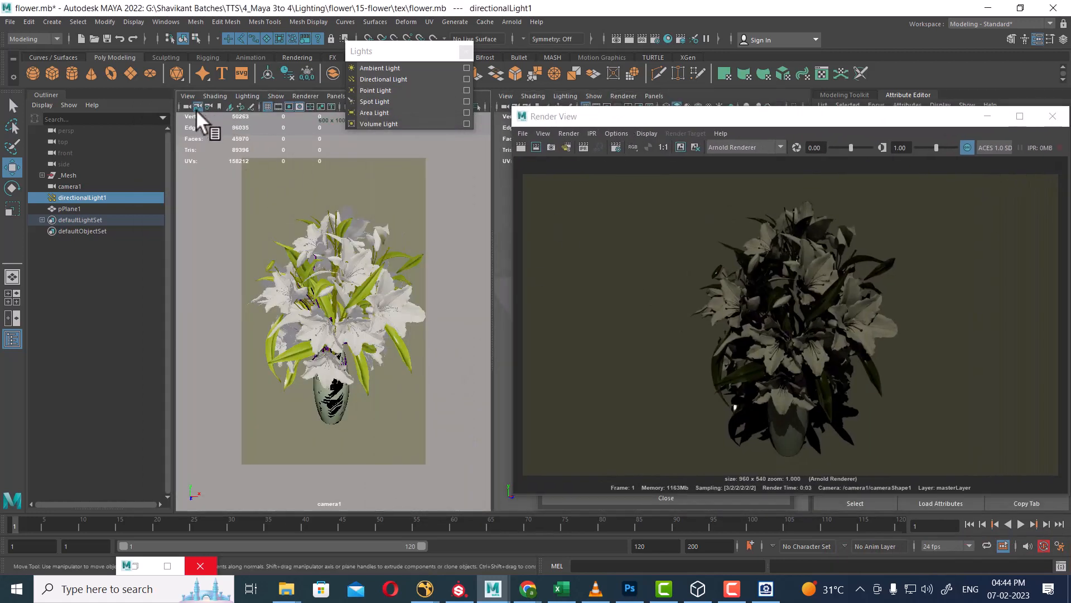
drag(351, 367, 351, 367)
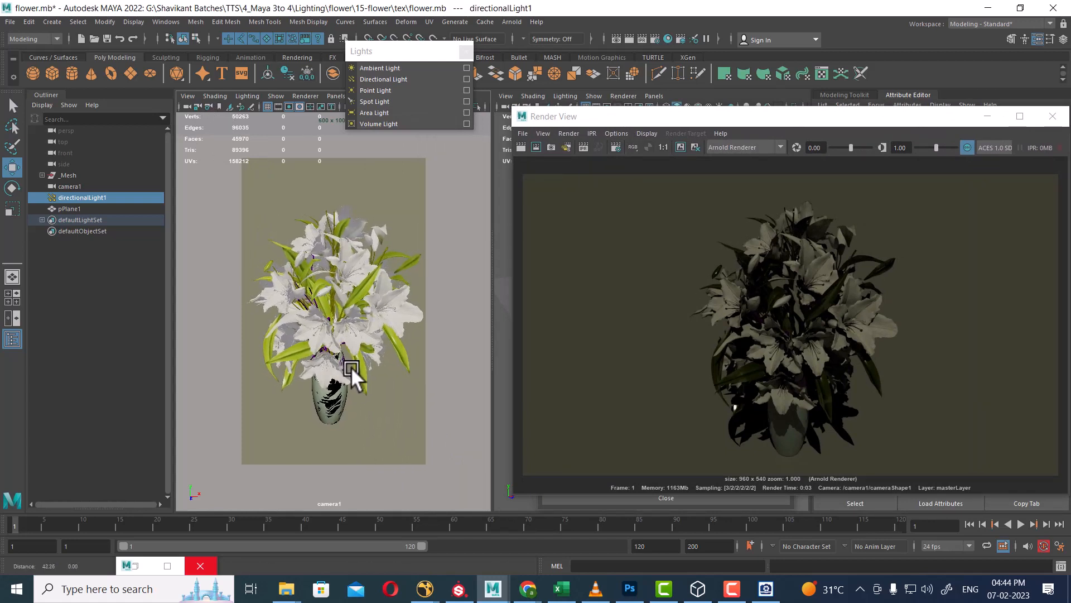
click(519, 146)
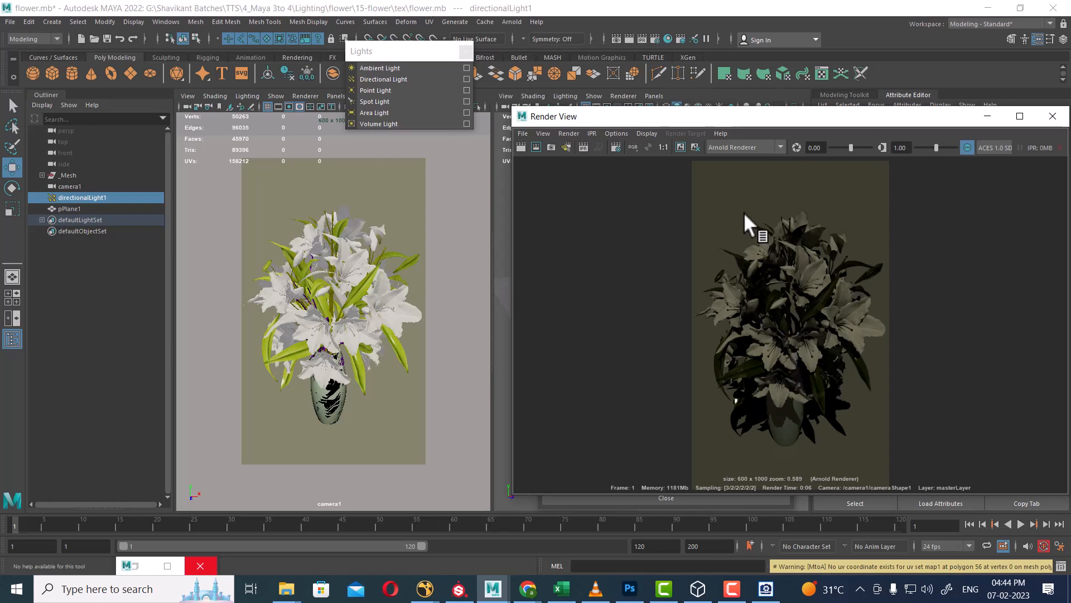
Close the floating lights list, add an Arnold Skydome Light and render the camera1 view with it
click(468, 50)
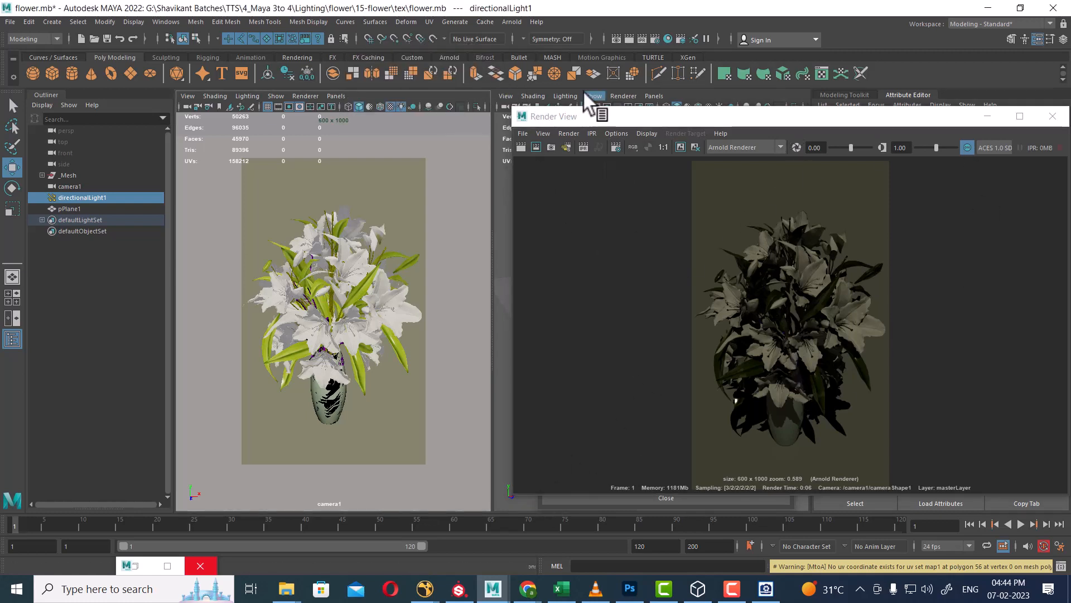
click(511, 22)
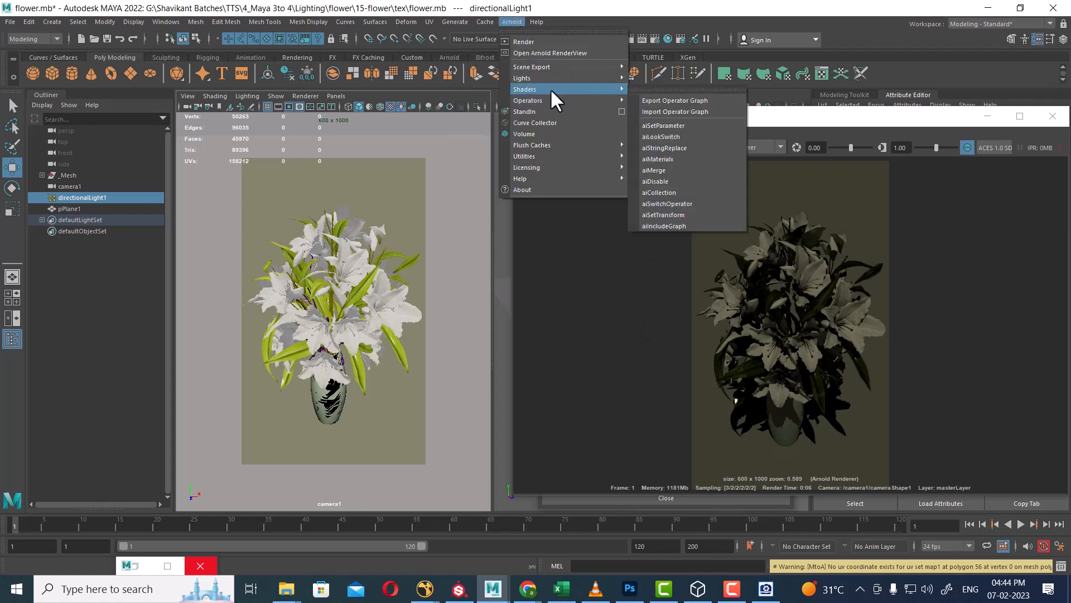
mouse_move(557, 79)
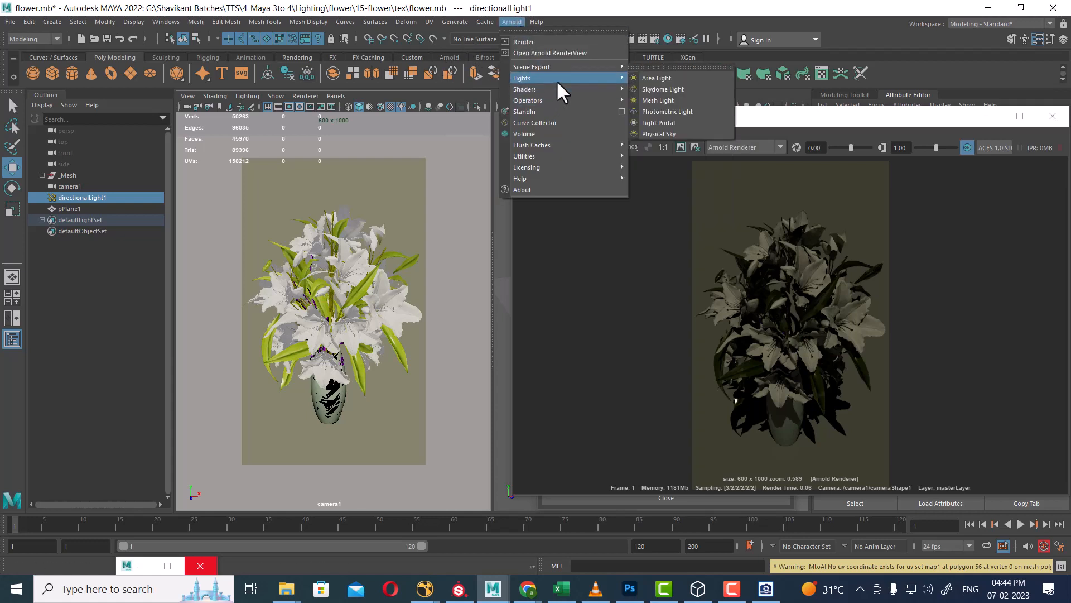
click(685, 97)
click(586, 257)
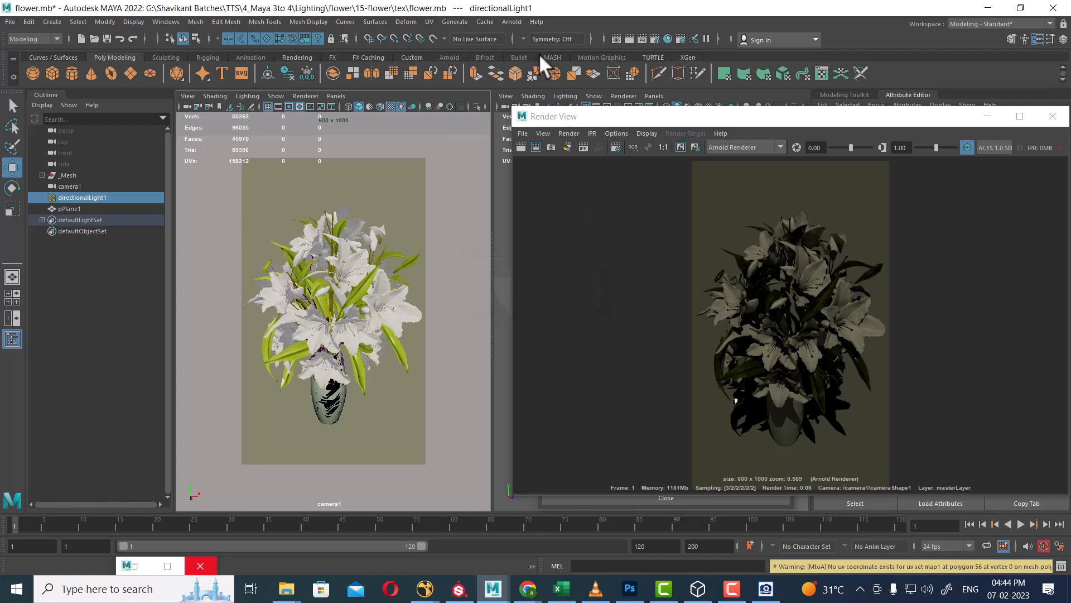
click(502, 21)
mouse_move(562, 78)
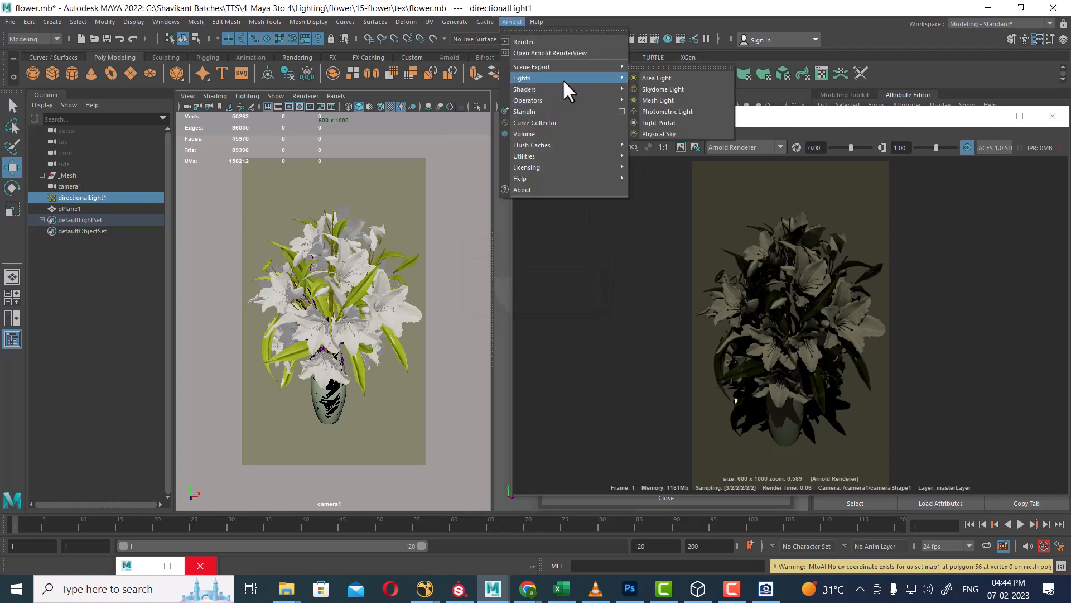
click(662, 88)
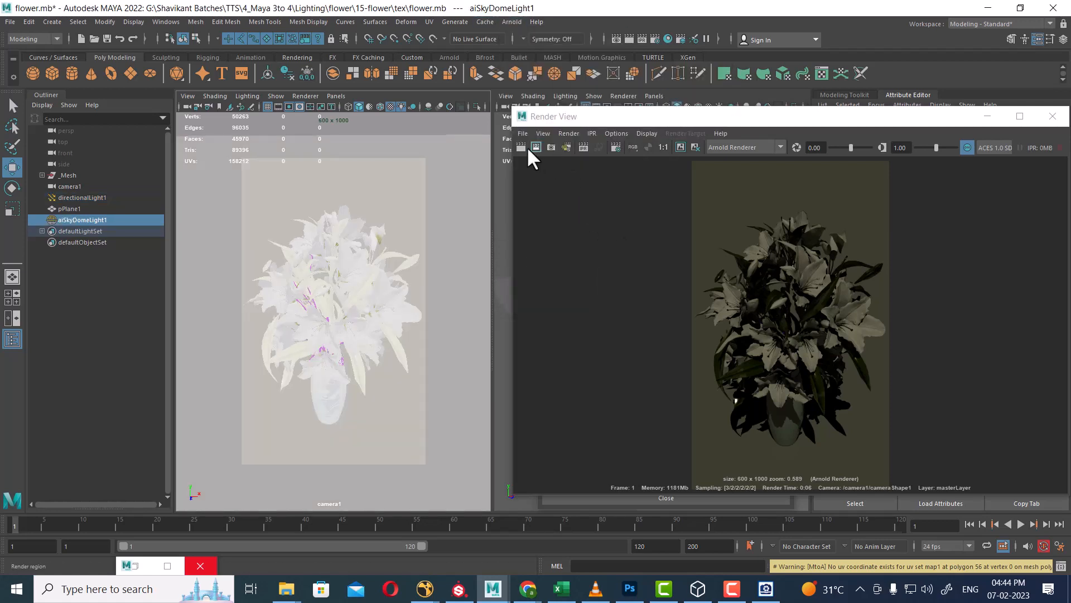
click(520, 146)
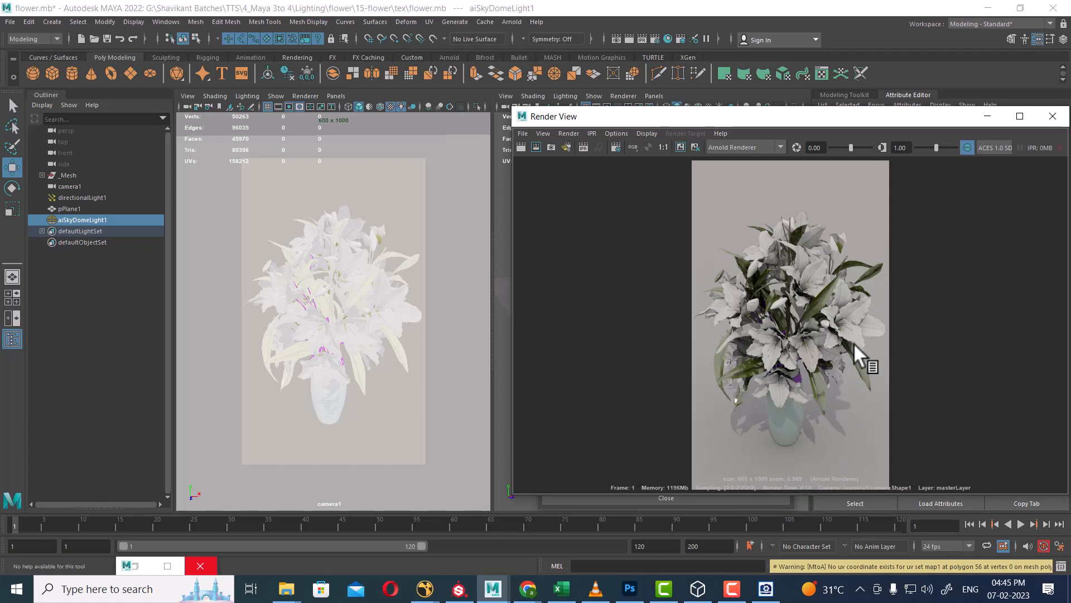
Close the render settings and assign a new Blinn material to the ground plane
drag(867, 124, 454, 141)
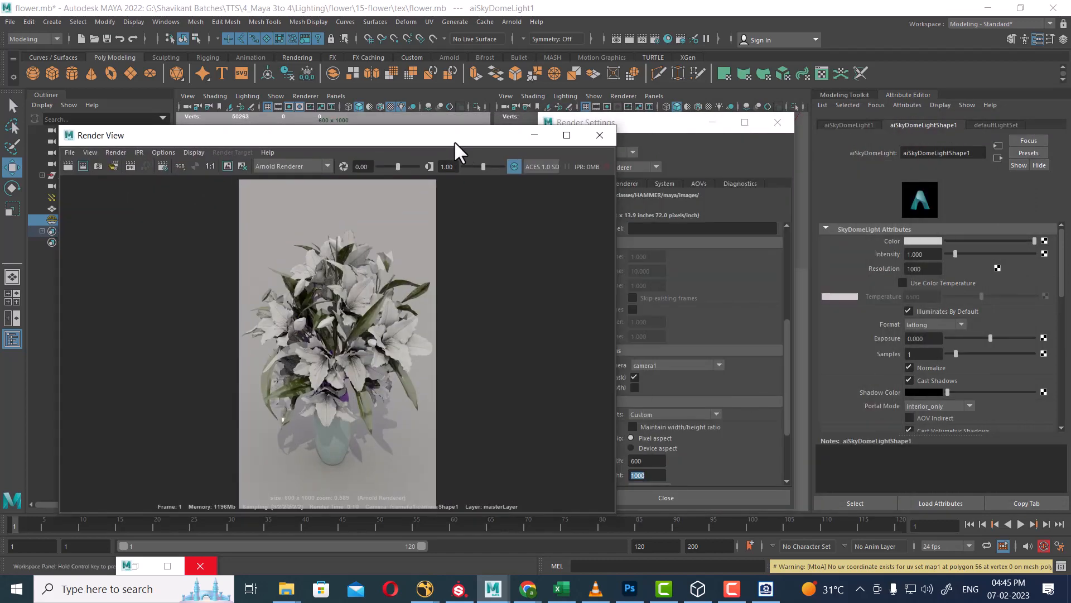
click(779, 129)
click(779, 129)
click(722, 377)
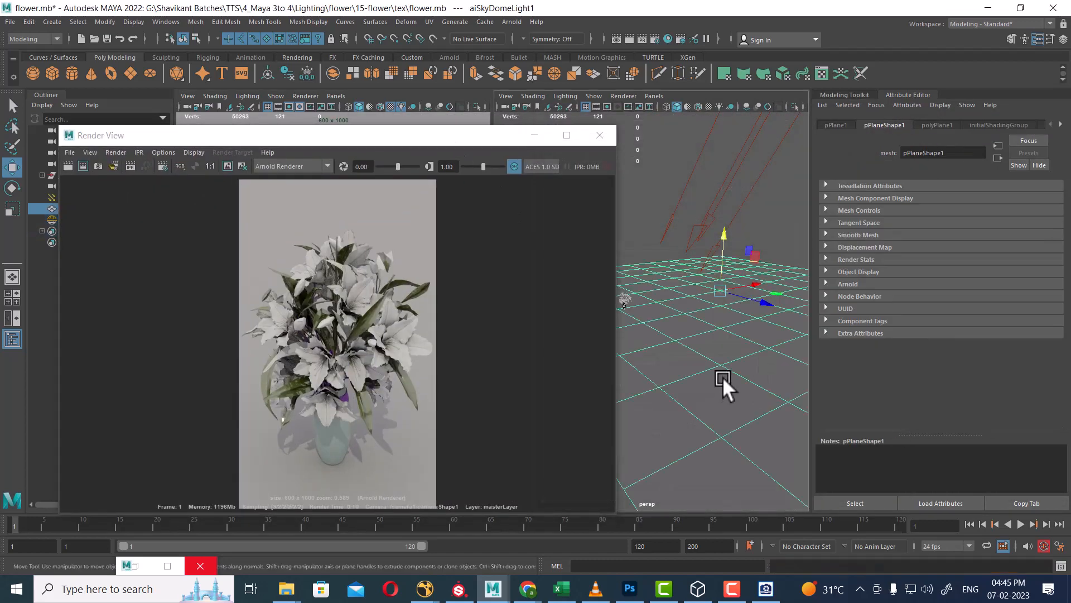
right_click(710, 284)
click(718, 555)
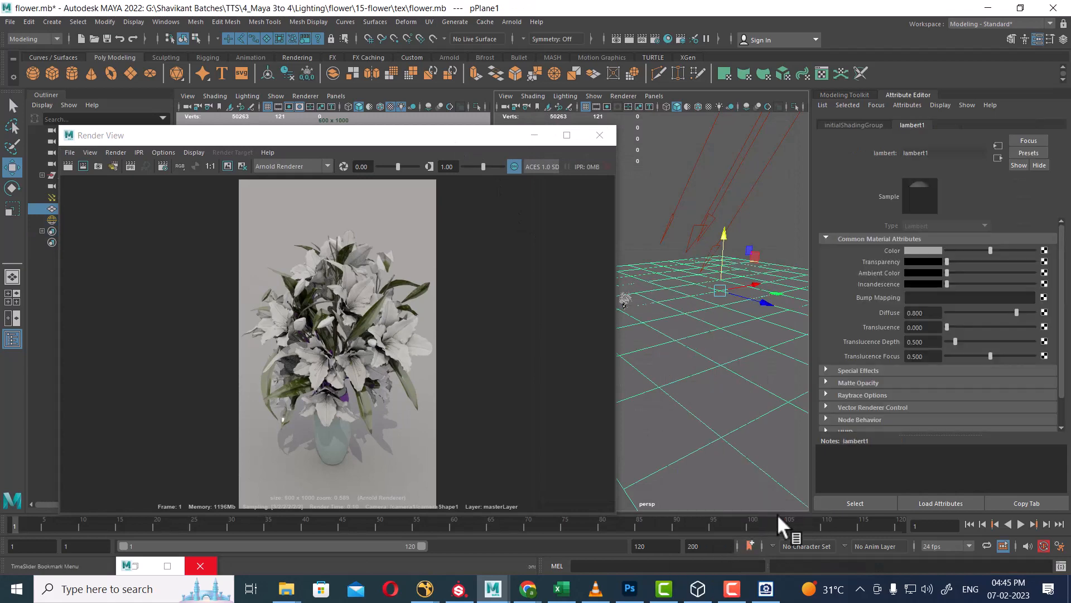
right_click(722, 283)
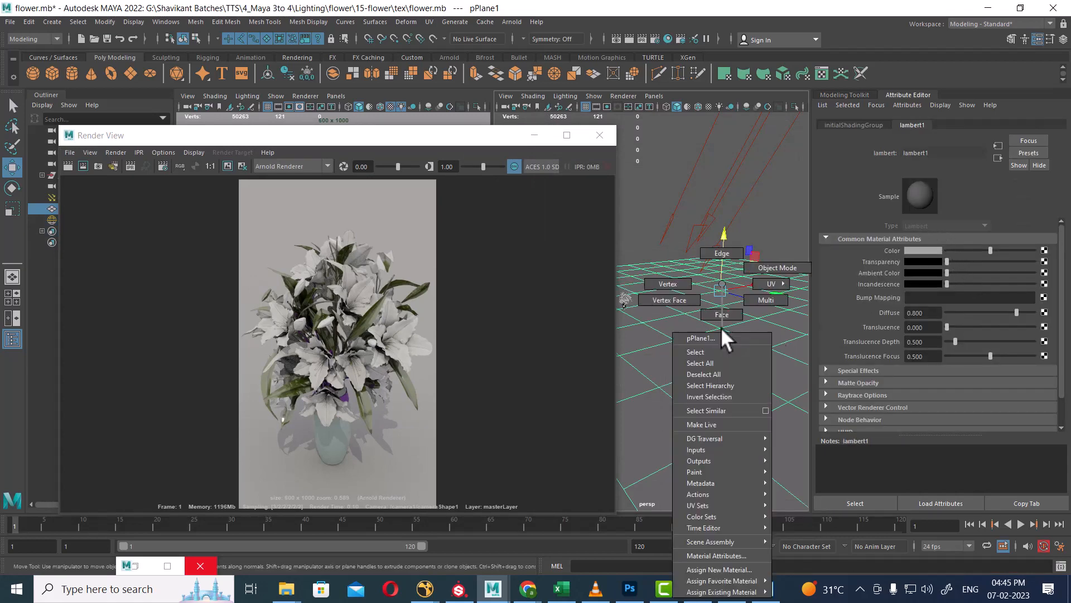
mouse_move(740, 583)
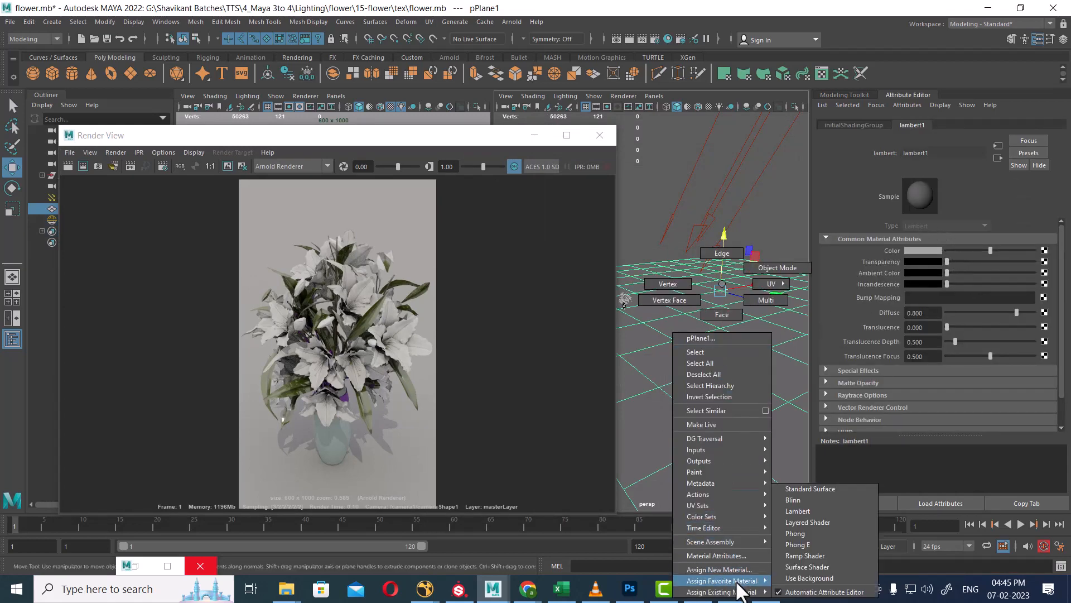
click(810, 501)
Render the camera1 view to check the Blinn ground, and minimise the render window
drag(428, 148, 834, 99)
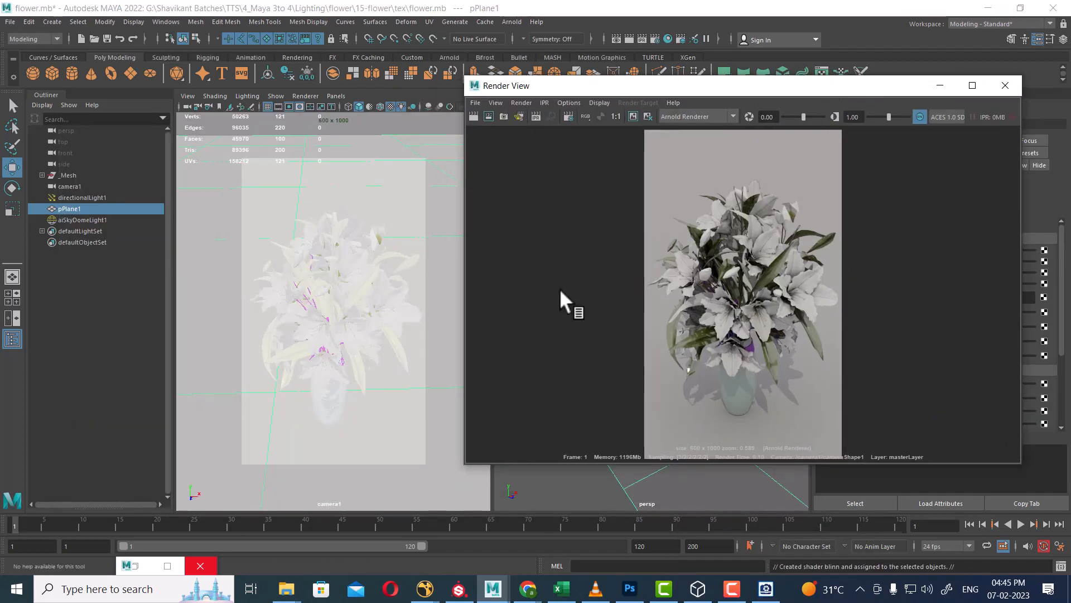
click(498, 115)
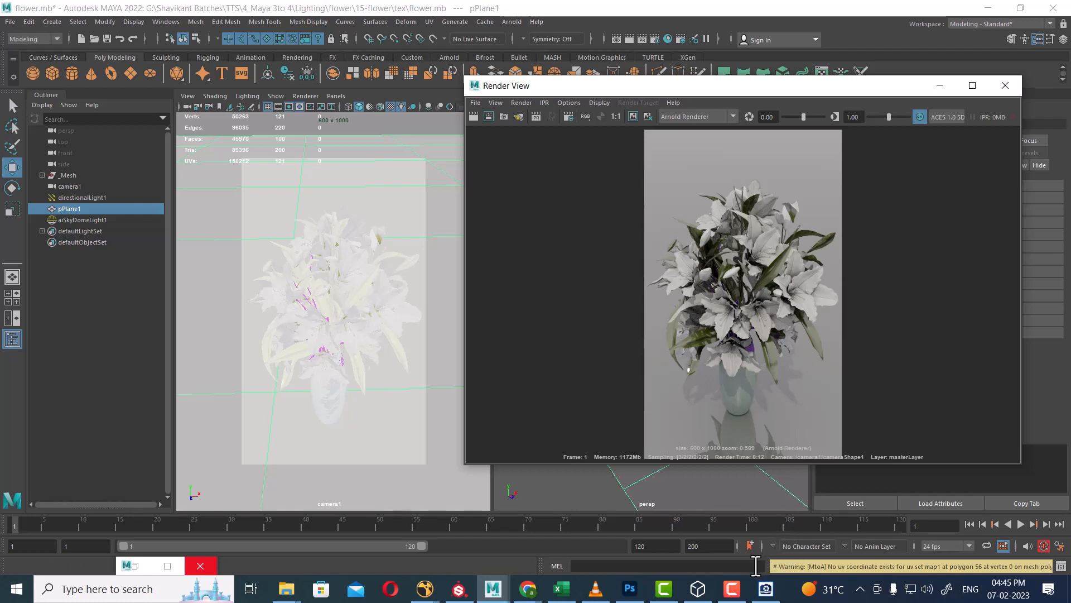
click(732, 588)
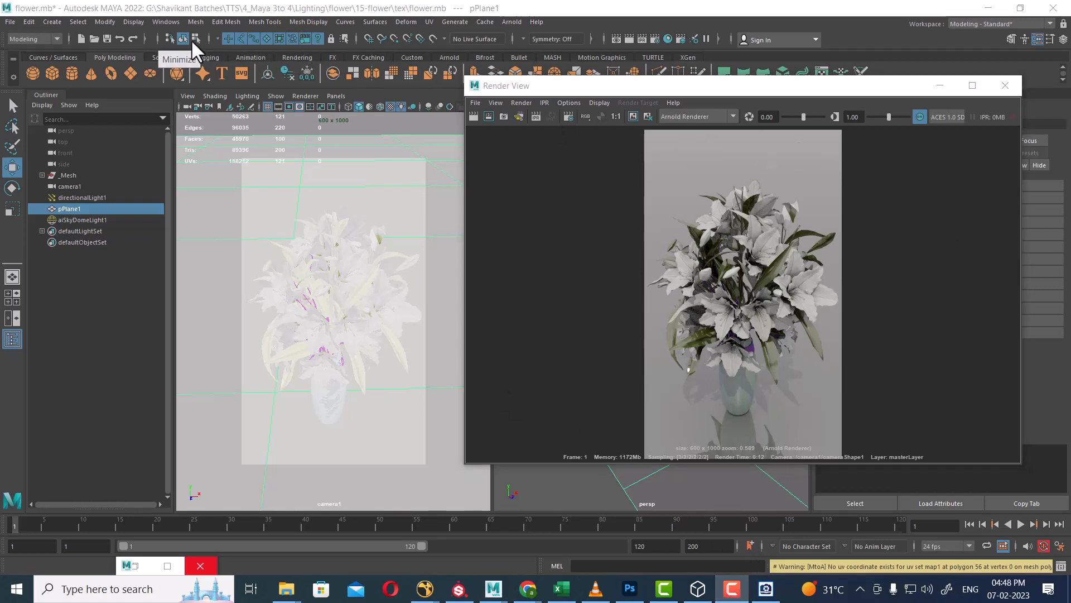
click(919, 86)
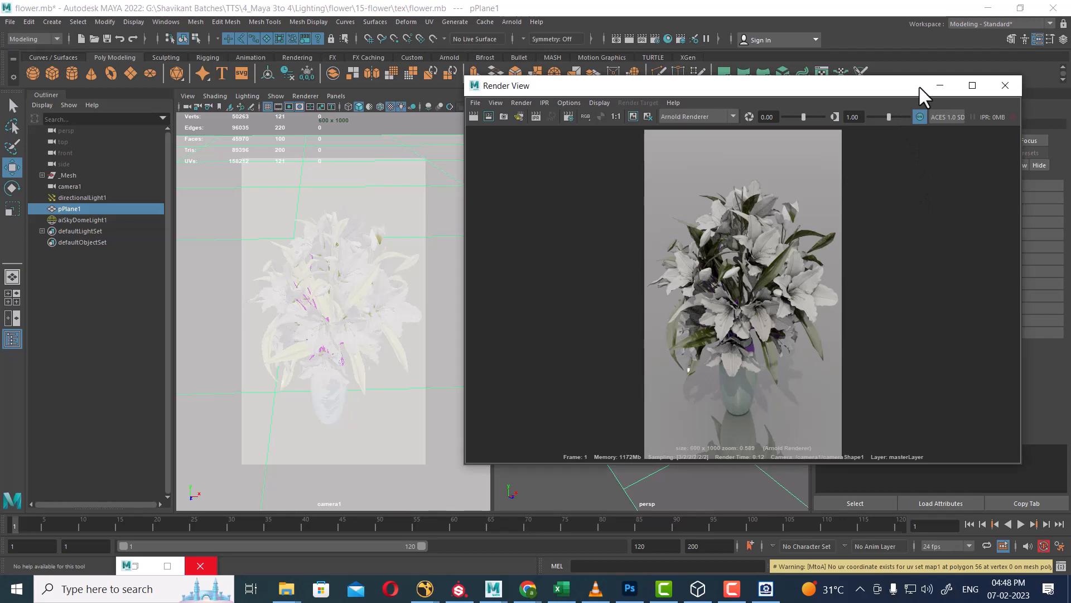
drag(919, 85, 787, 230)
click(807, 230)
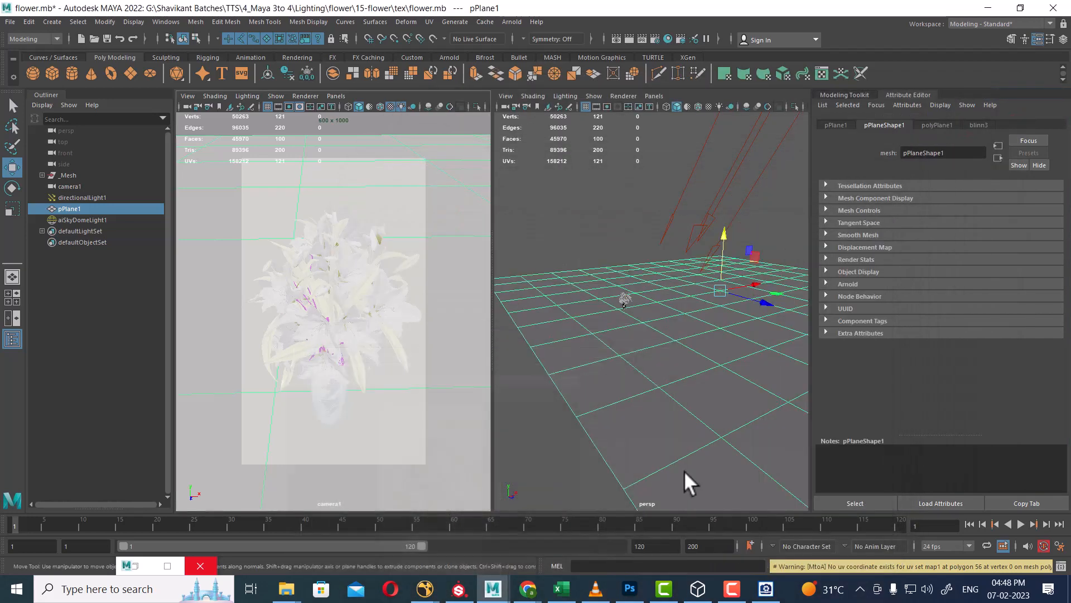
Open the ground plane's Blinn material attributes and rename the material to floor
right_drag(704, 339, 714, 551)
click(938, 148)
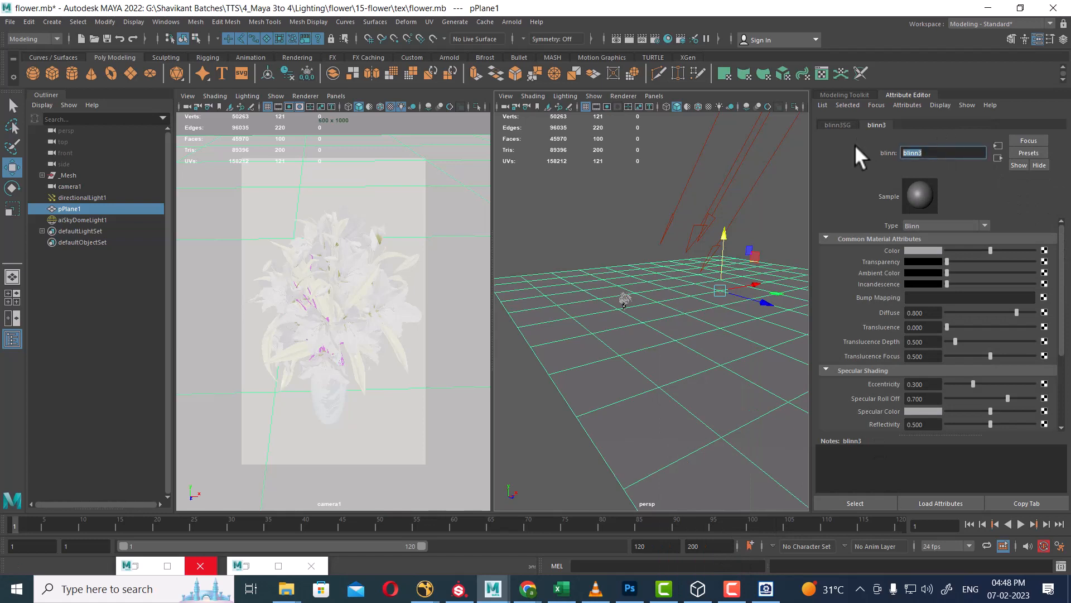
text(floor)
key(Return)
Connect a File texture to the floor material's Color and browse for its image in the 15-flower\tex folder
click(1044, 250)
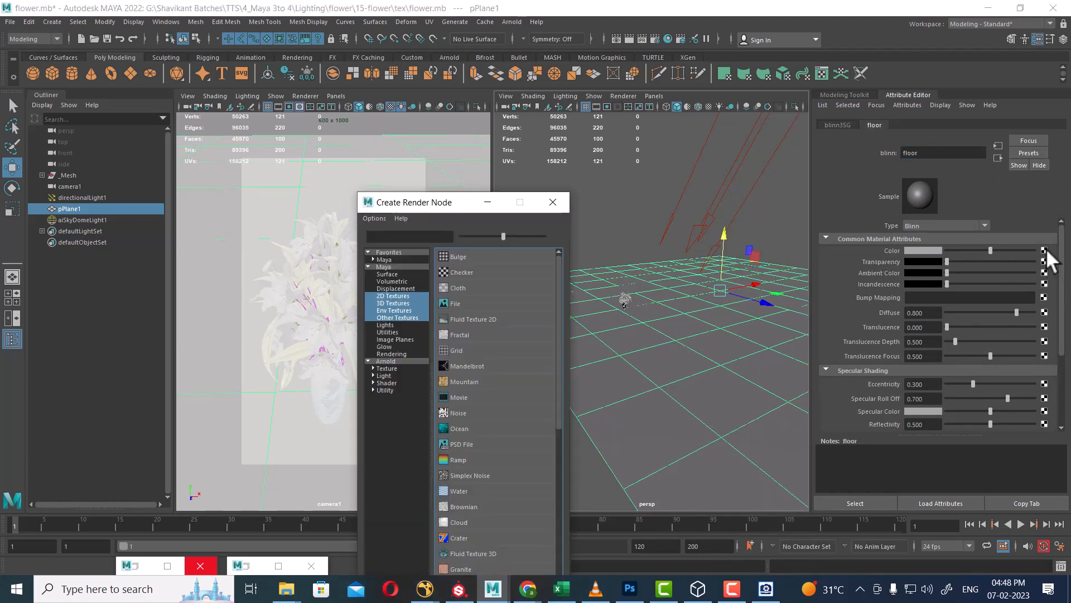
click(455, 304)
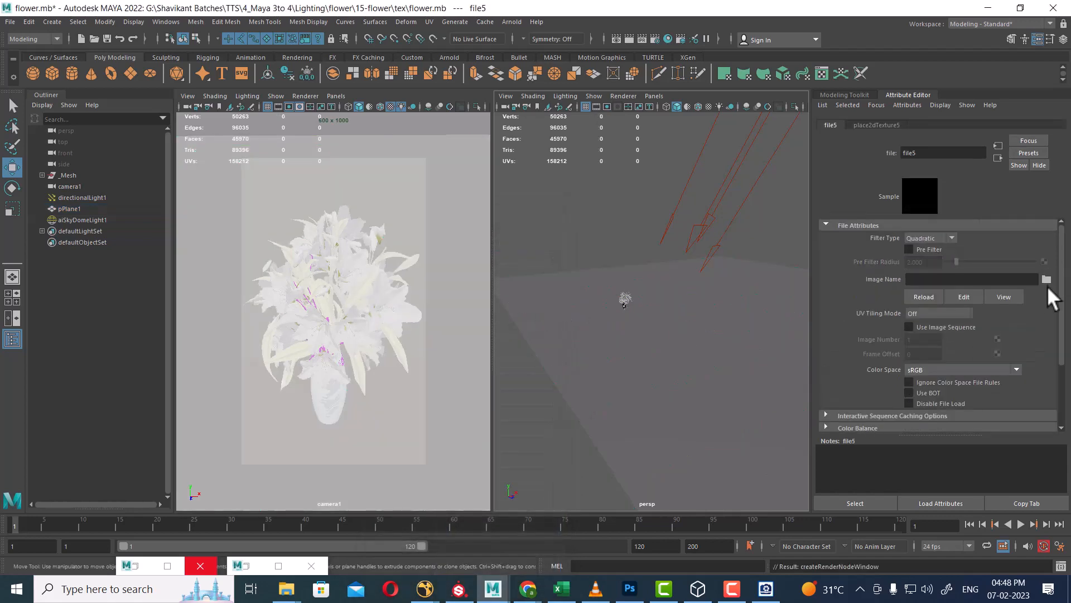
click(1046, 279)
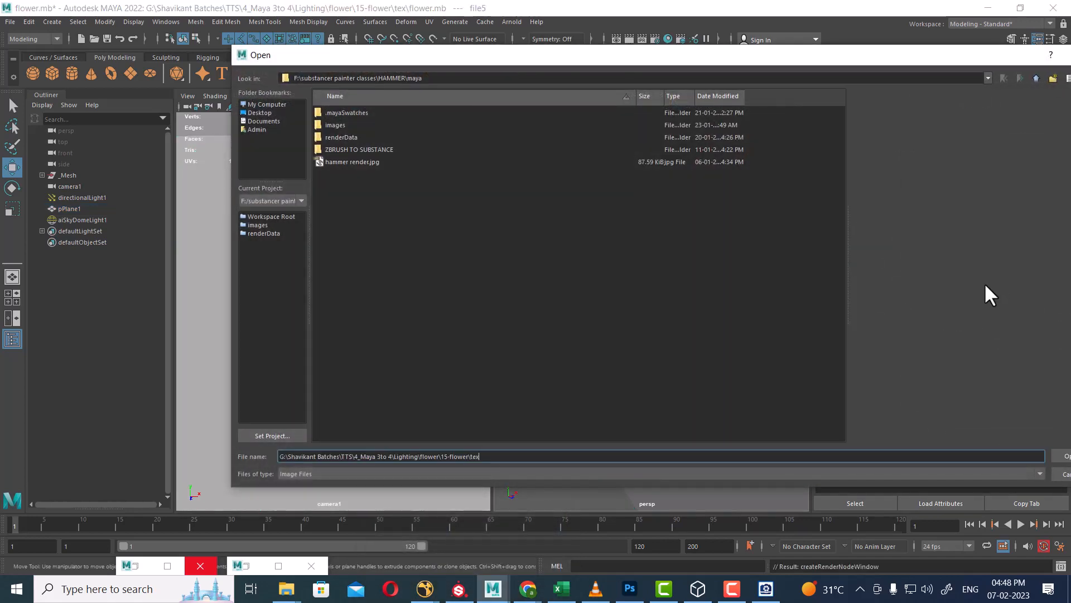
Preview the images in the tex folder to look for the wood floor texture
click(324, 211)
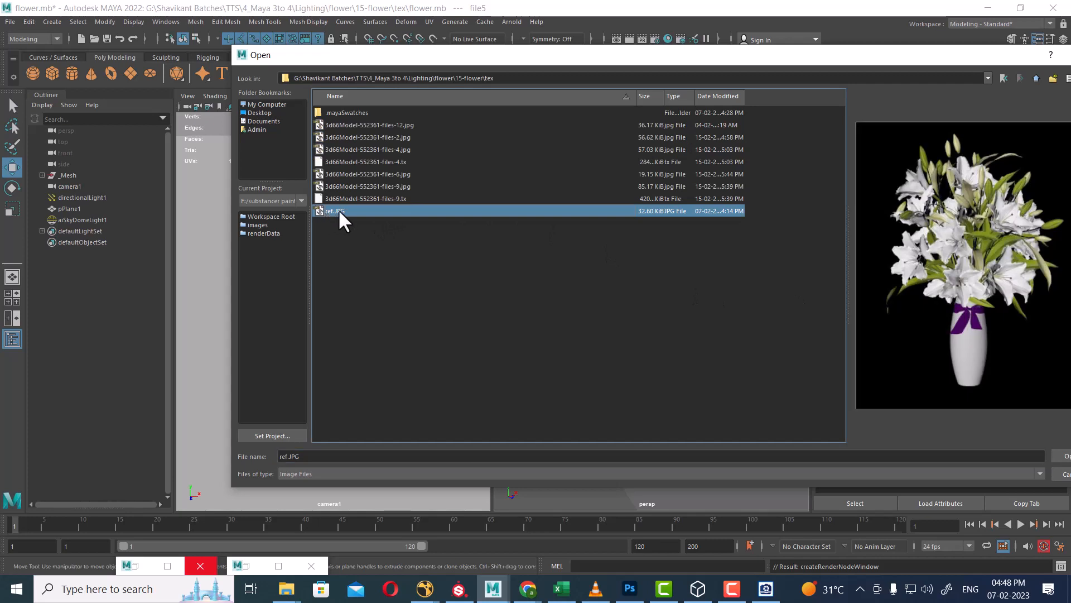
key(Up)
key(Up)
key(Up)
key(Up)
key(Up)
key(Up)
key(Up)
key(Up)
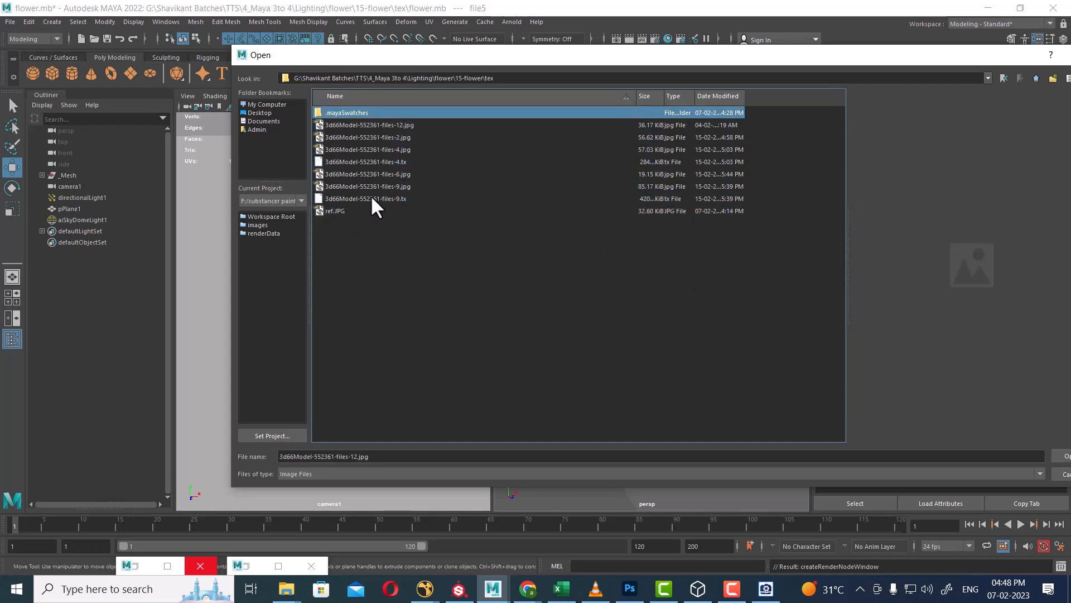
key(Down)
key(Down)
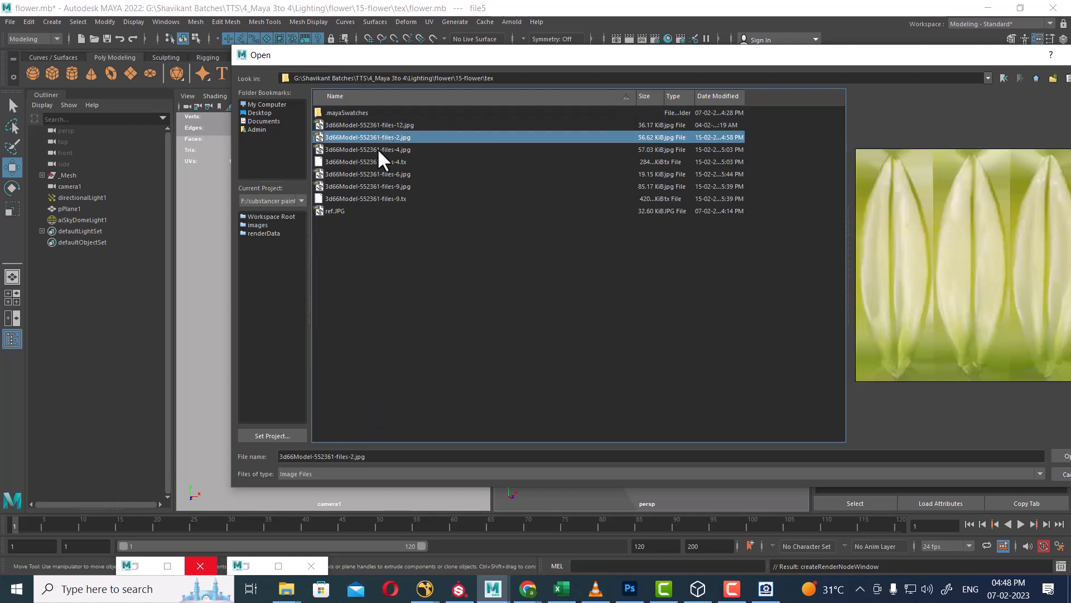
click(376, 158)
click(376, 173)
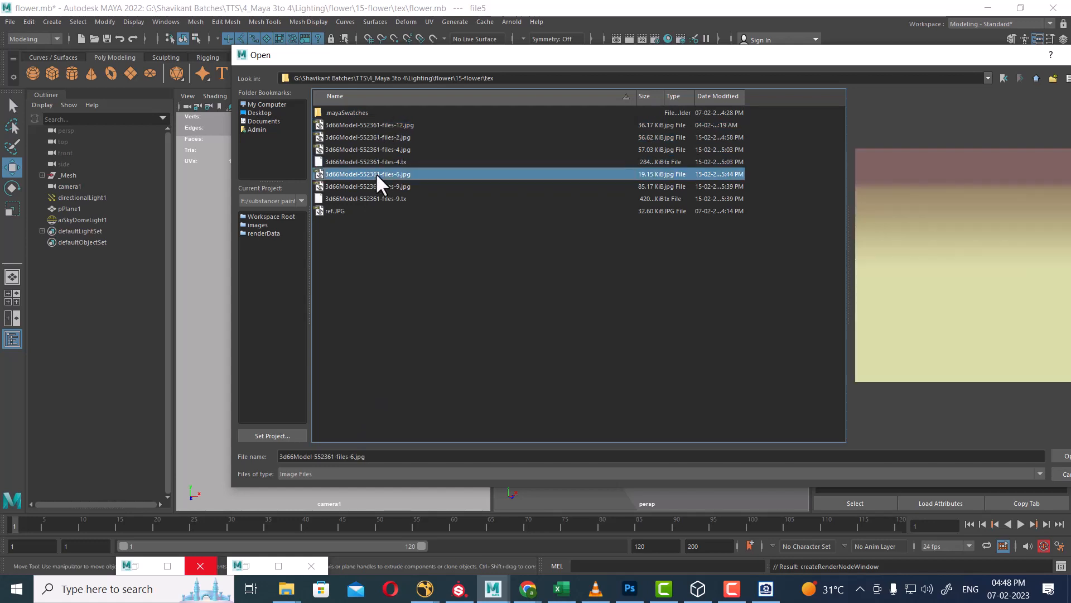
click(377, 186)
click(346, 211)
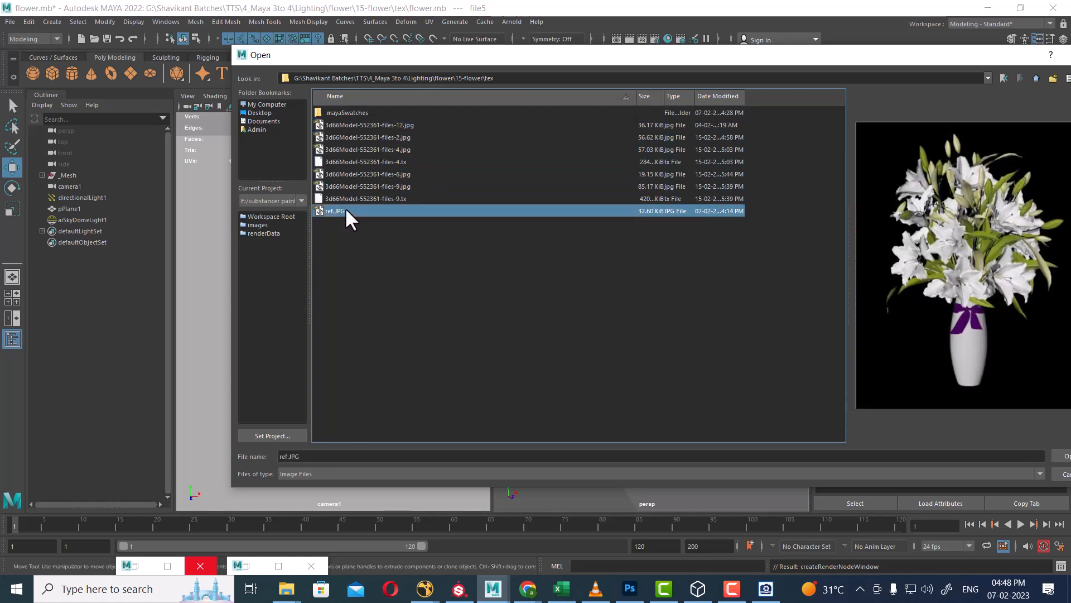
Switch to the tex folder in File Explorer and open floor.jfif in ACDSee Quick View
click(530, 590)
click(688, 524)
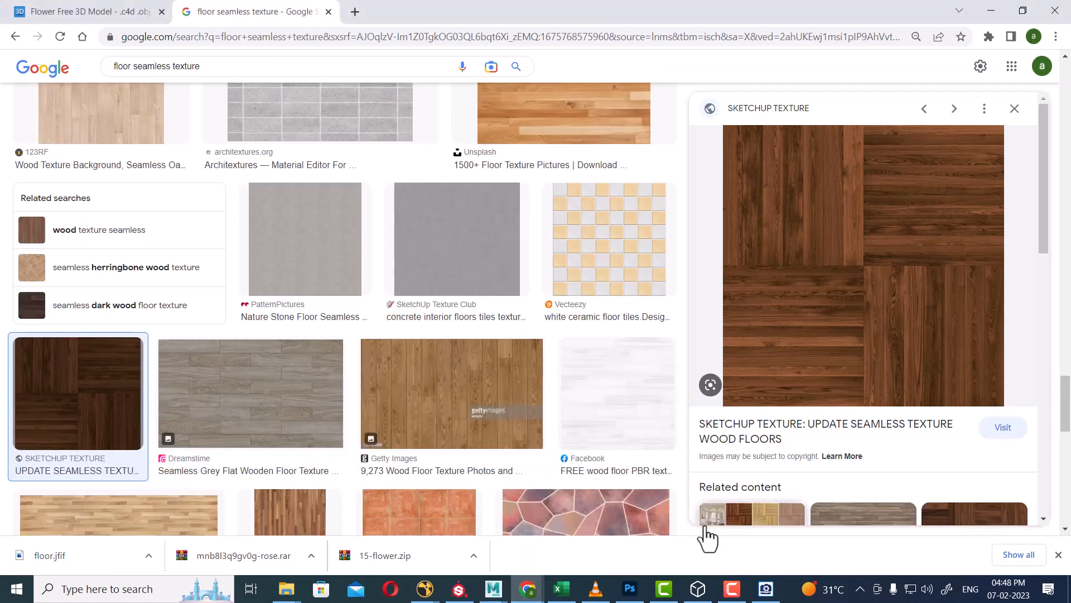
click(295, 595)
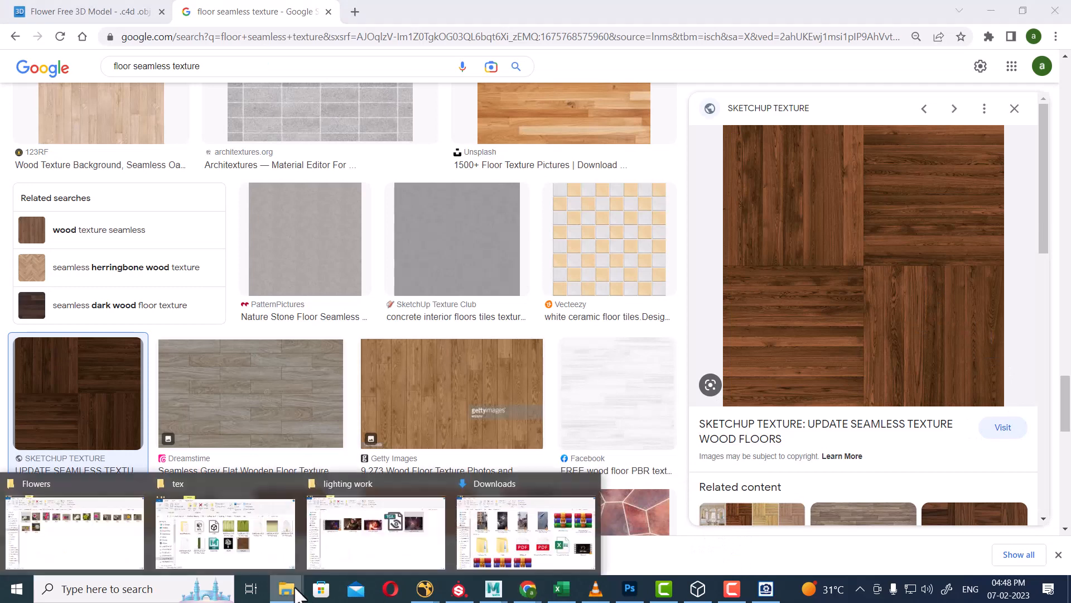
click(254, 539)
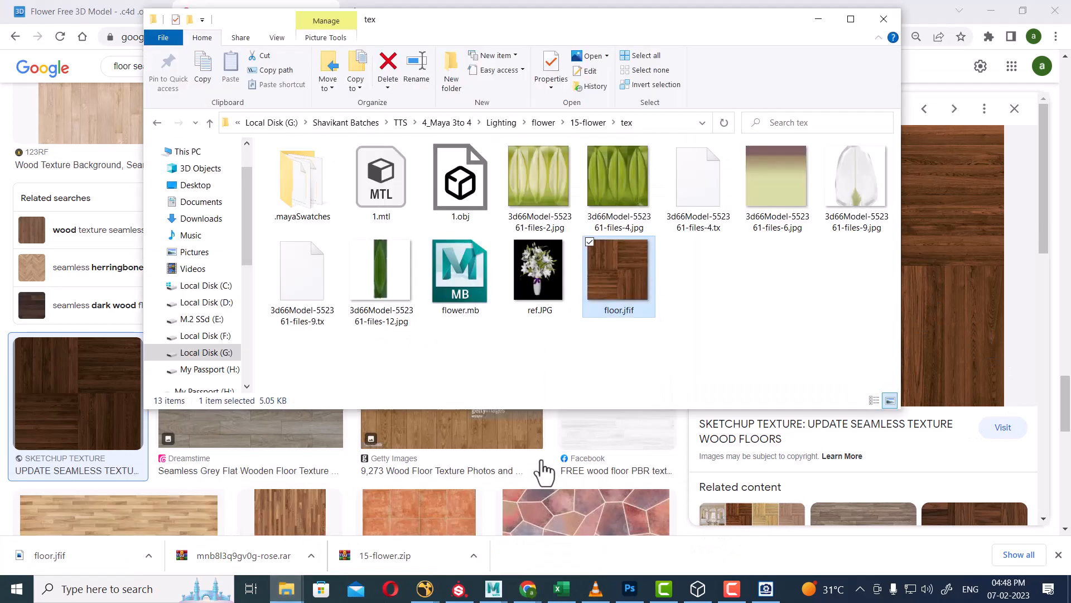
right_click(627, 289)
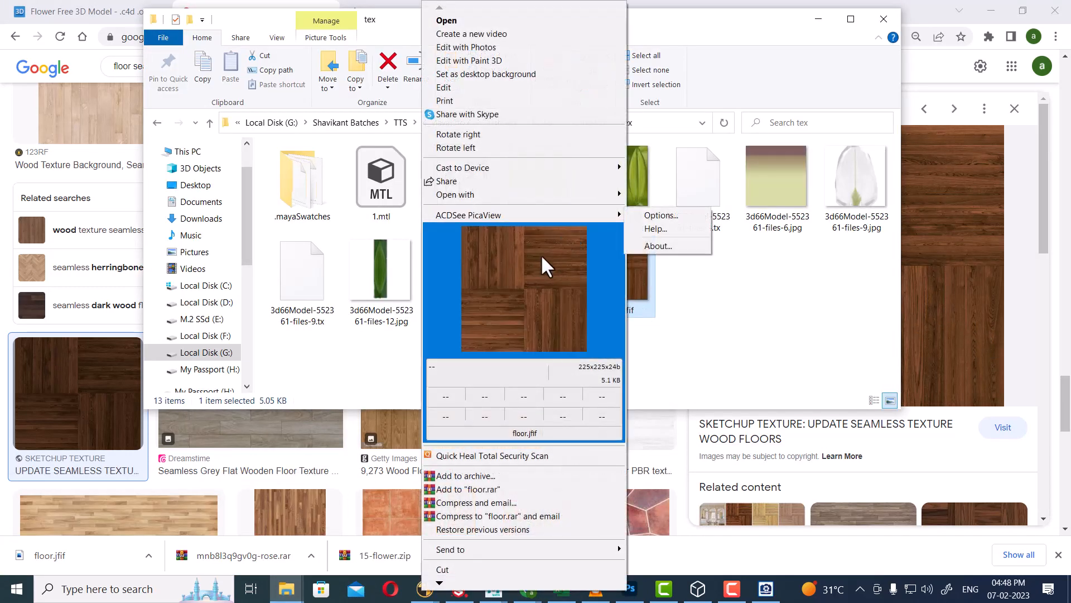
click(539, 263)
click(12, 22)
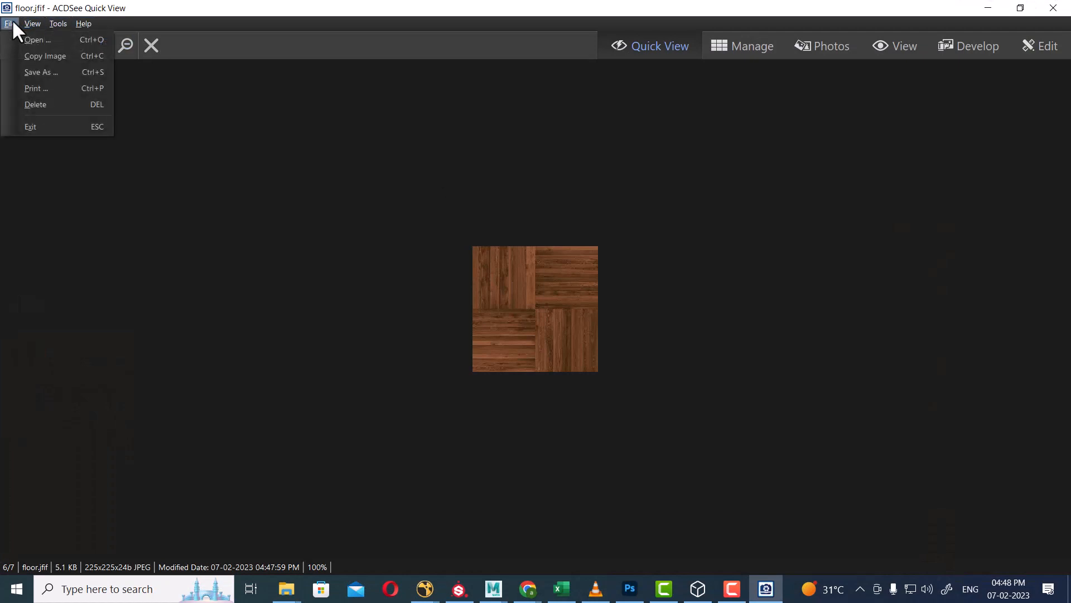
click(59, 73)
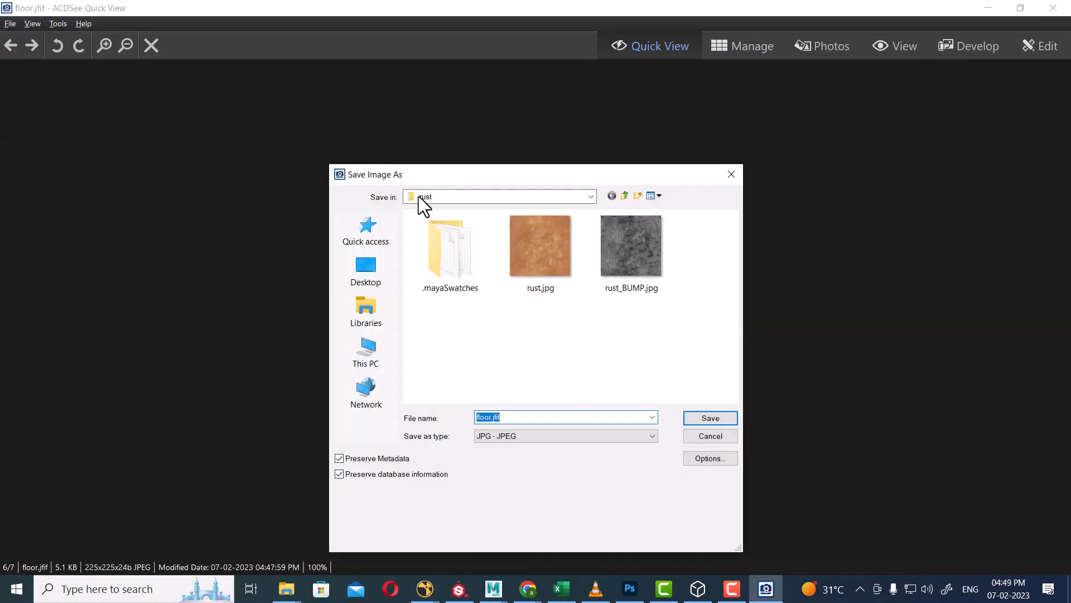
click(512, 437)
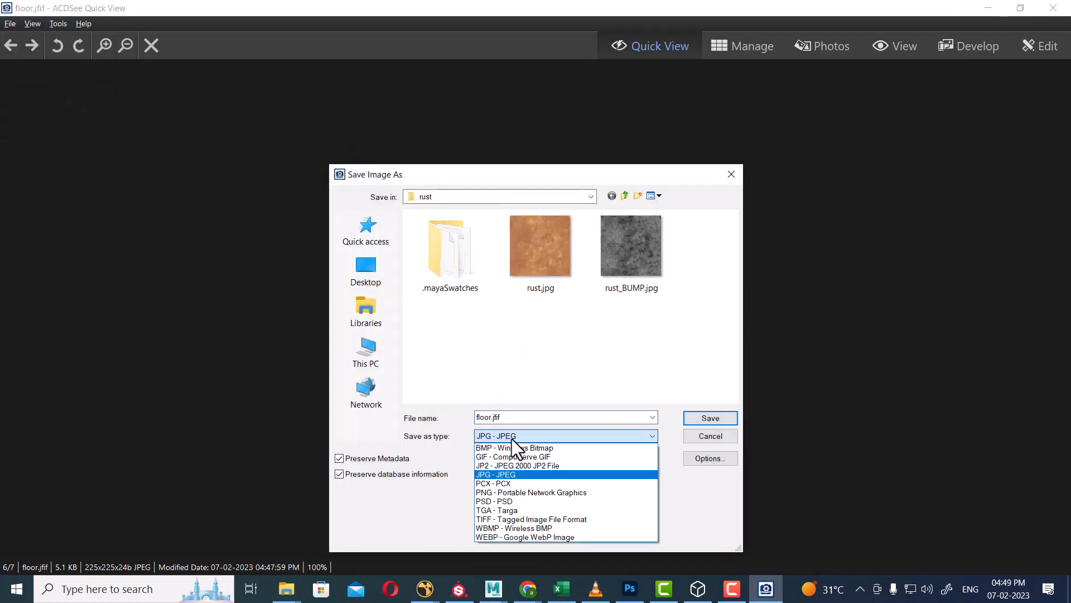
key(Up)
key(Return)
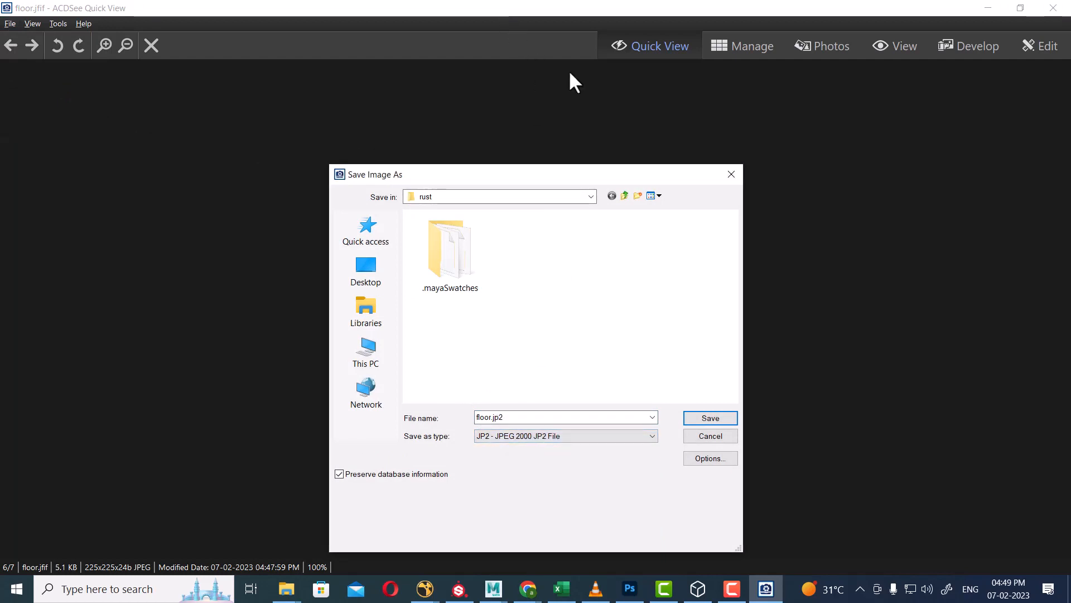
click(731, 441)
Copy the tex folder's path from File Explorer and make it the save location for the floor image in ACDSee
drag(936, 8, 907, 326)
click(651, 122)
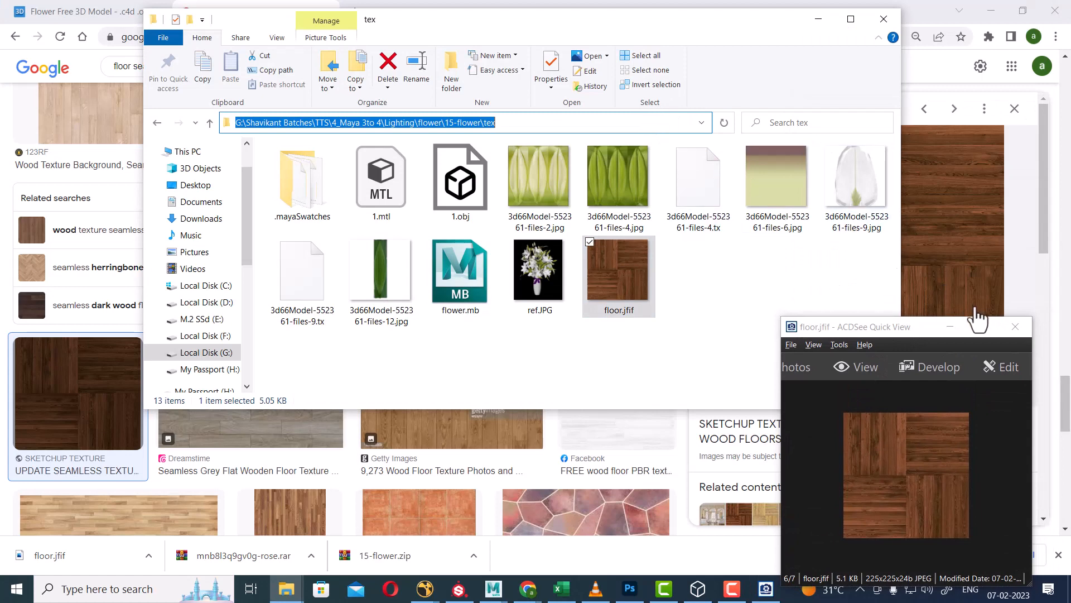
double_click(910, 326)
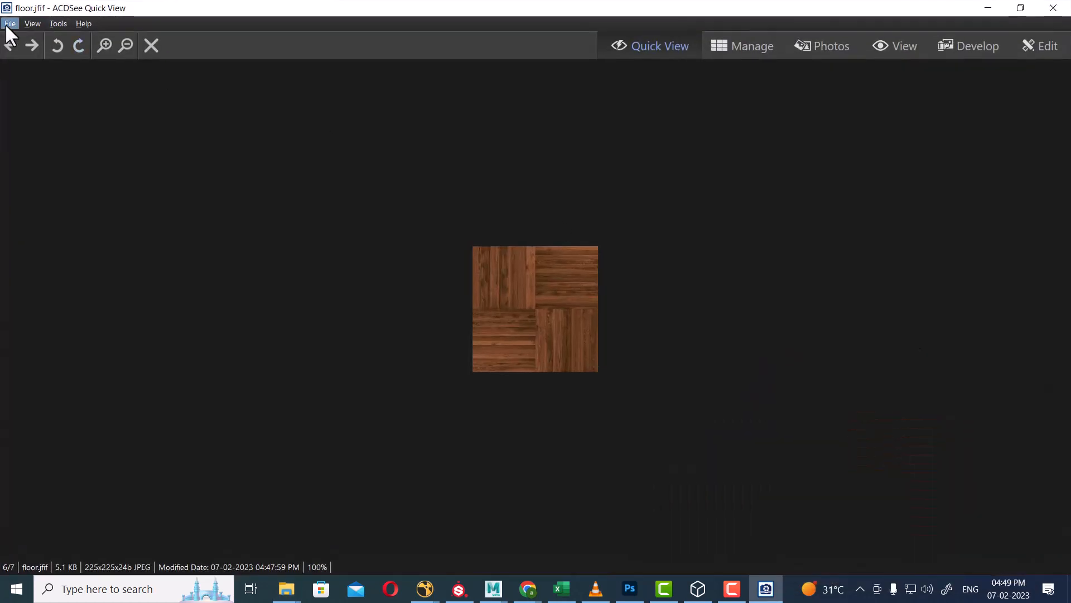
click(9, 24)
click(45, 72)
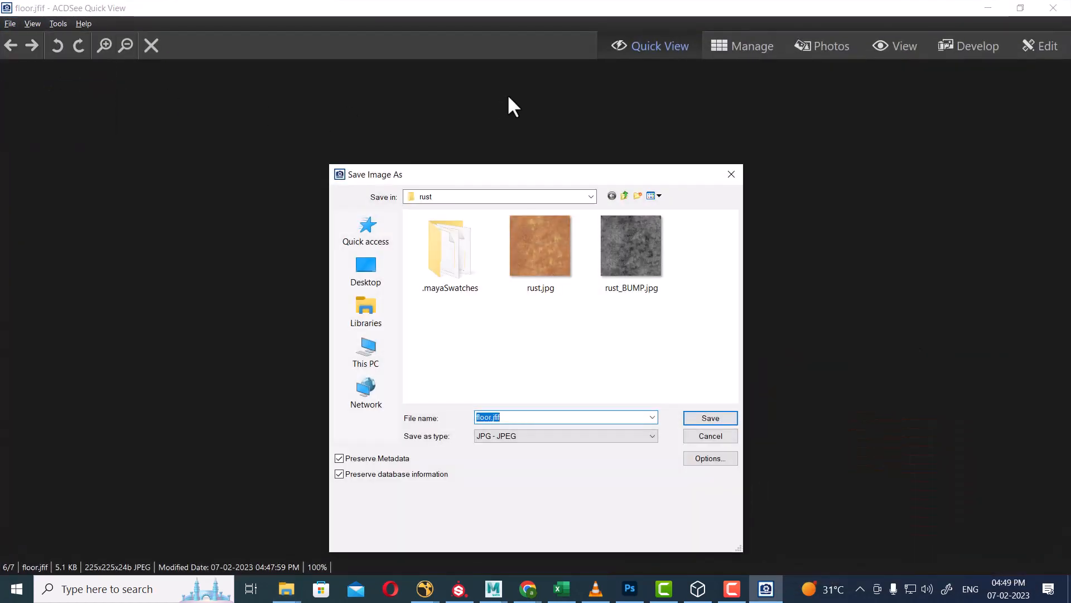
key(ctrl+v)
key(Return)
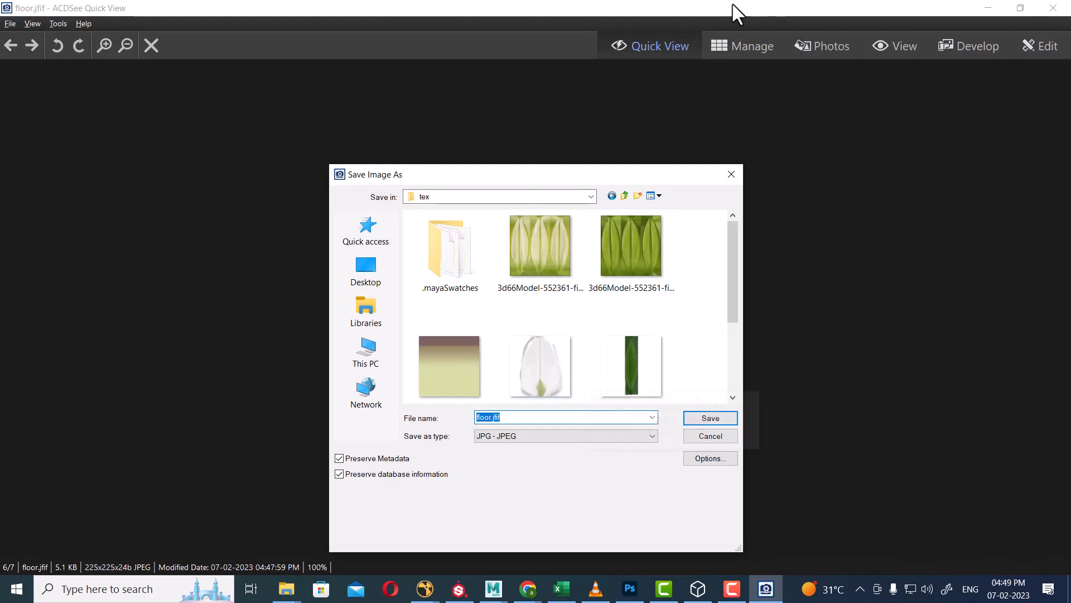
Save the image under the name floor in JPG - JPEG format and minimise ACDSee to return to the tex folder
click(504, 437)
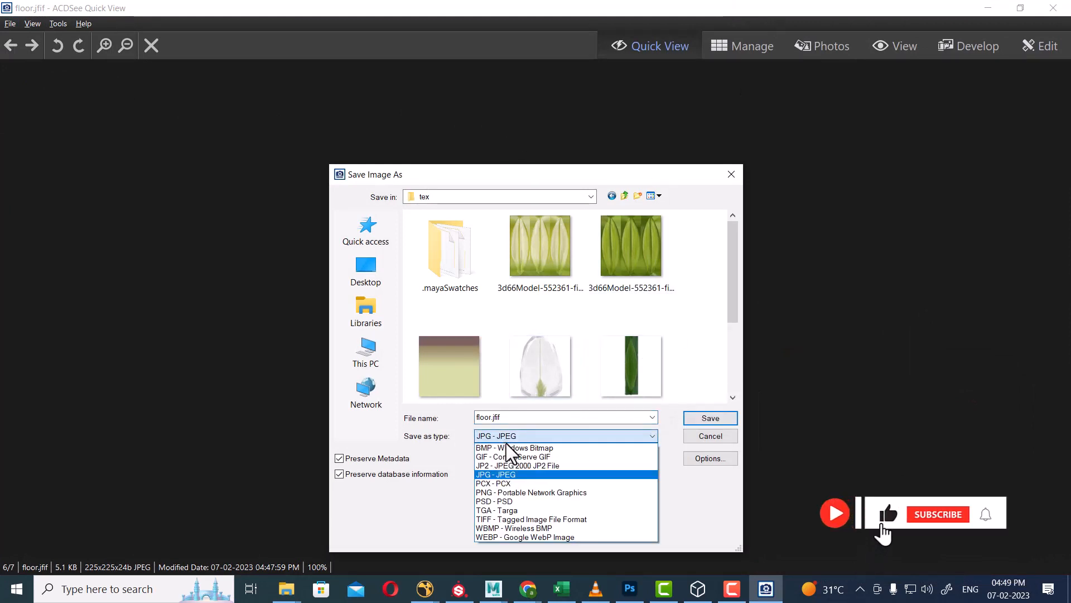
click(523, 418)
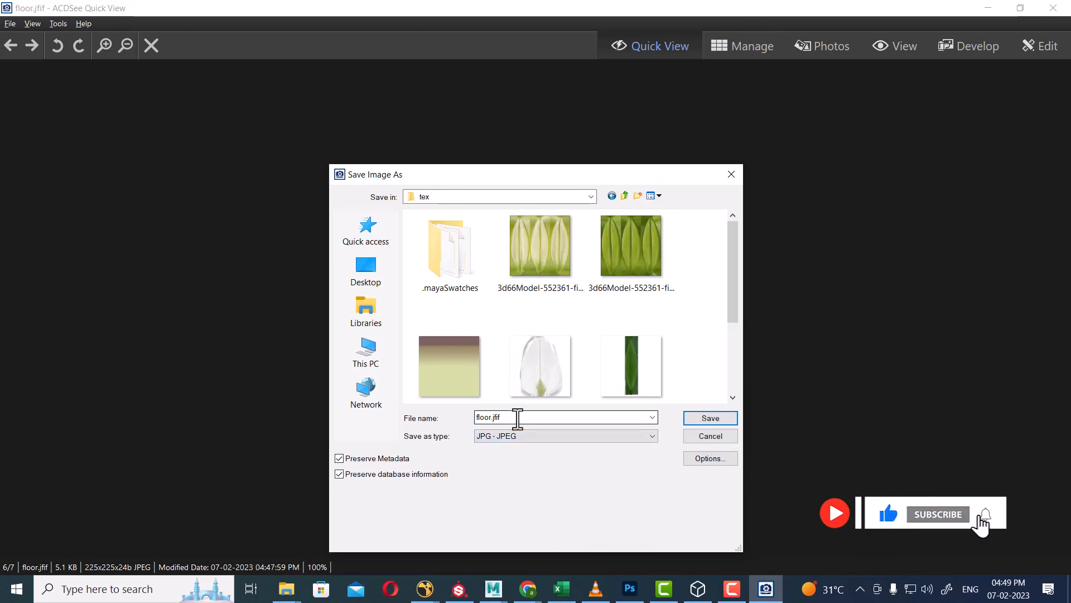
click(517, 418)
click(523, 417)
key(BackSpace)
key(BackSpace)
key(BackSpace)
key(BackSpace)
key(BackSpace)
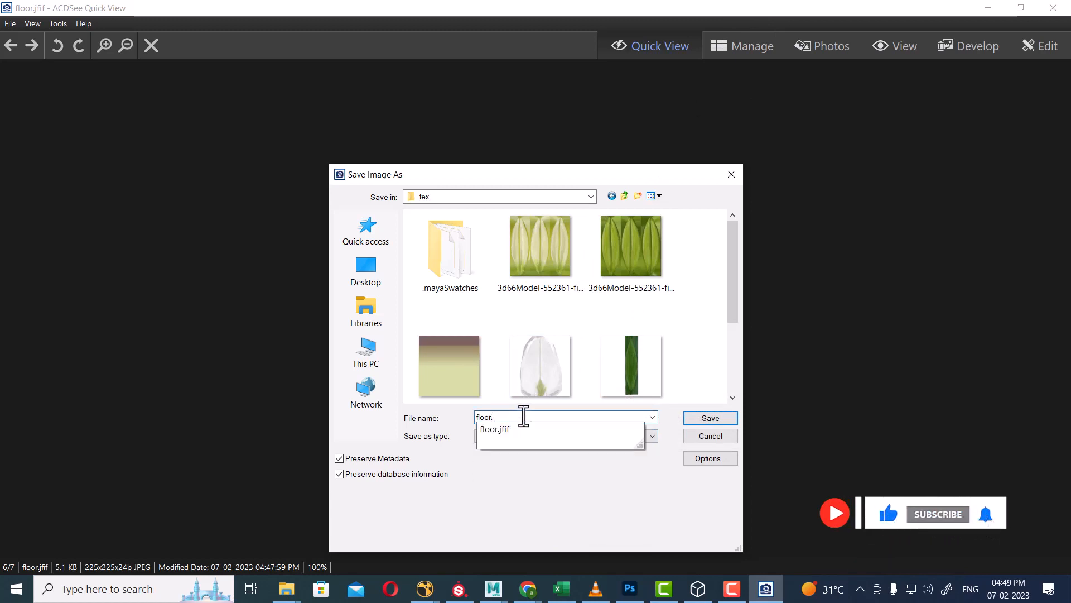
click(541, 494)
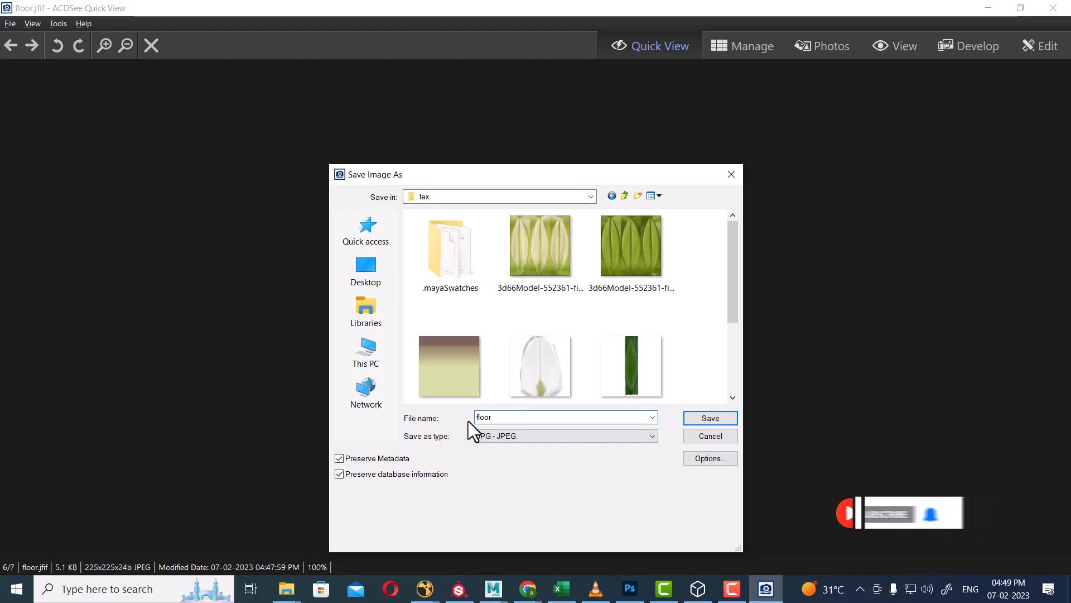
click(707, 420)
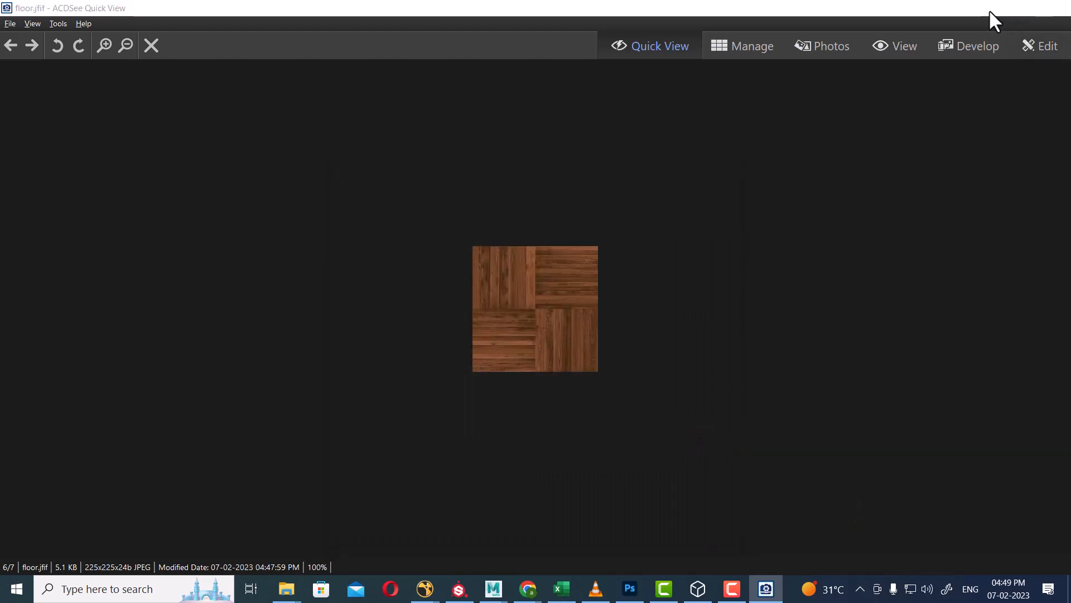
click(989, 8)
click(567, 347)
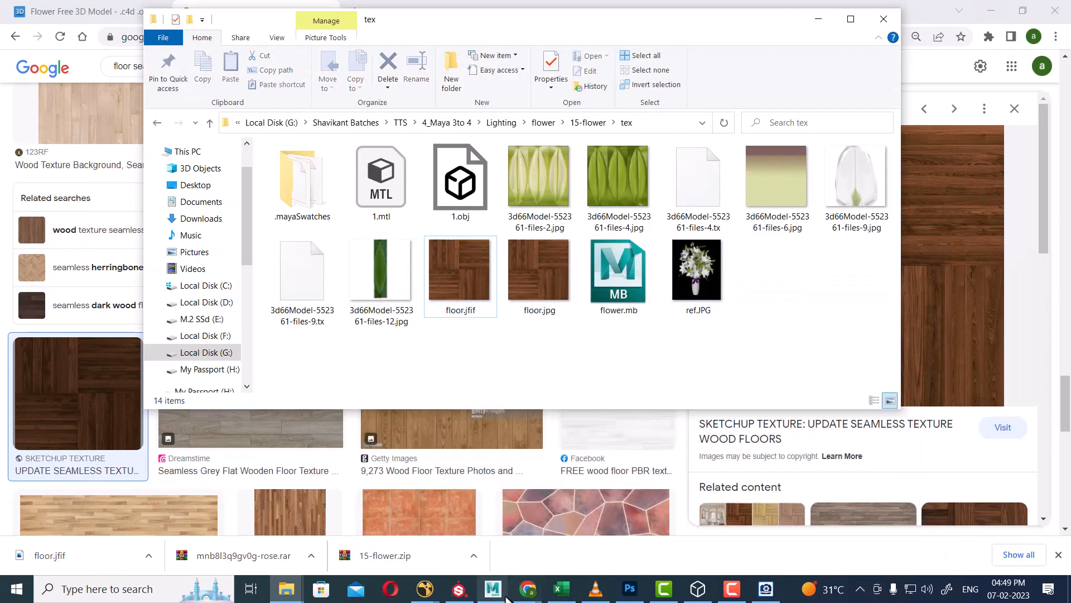
Switch back to the flower.mb scene in Maya and load floor.jpg as the File texture's image
mouse_move(498, 597)
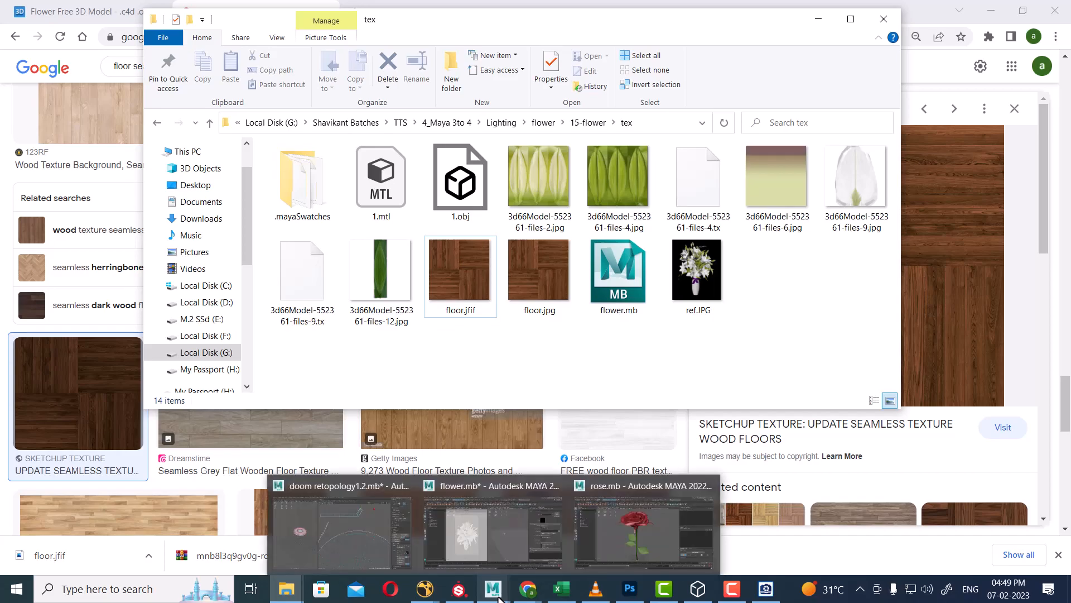
click(500, 547)
click(330, 211)
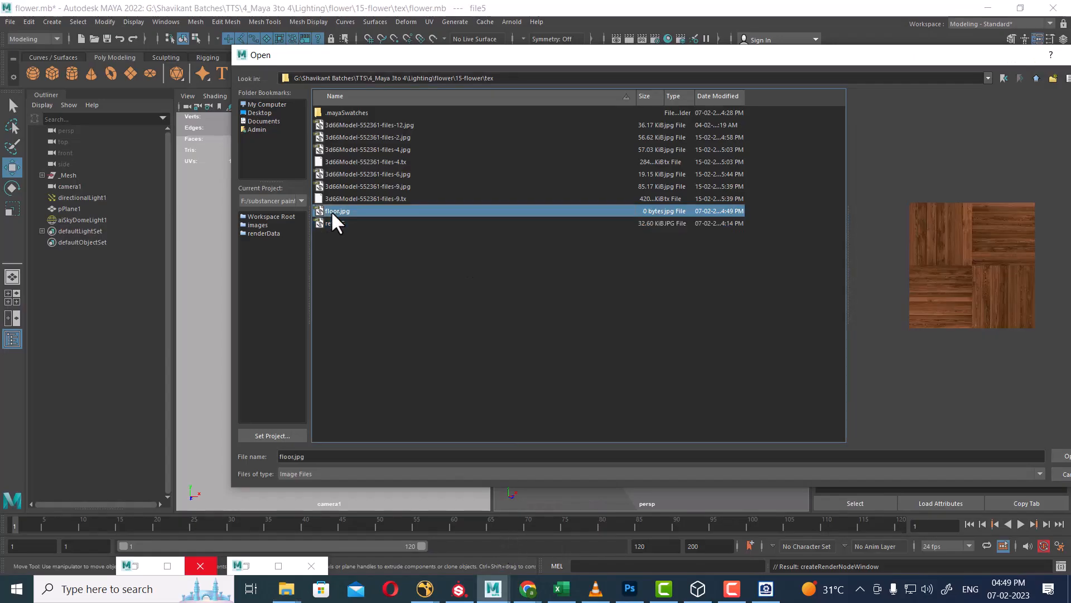
double_click(330, 210)
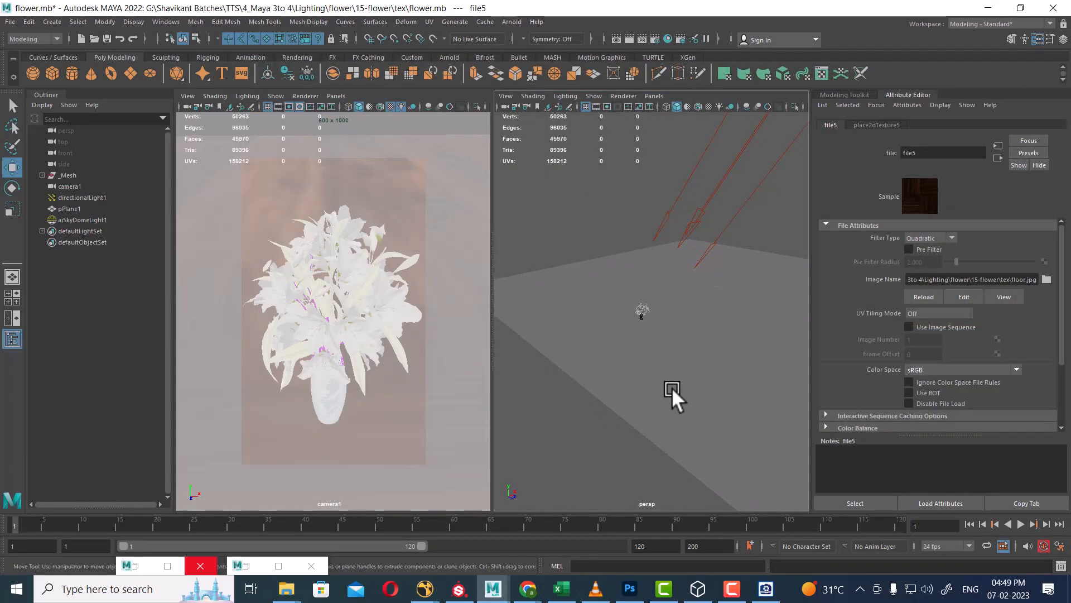
Set the floor texture's Repeat UV to 10 by 10 in its 2D placement and check the tiling around the vase
alt+drag(718, 400, 718, 431)
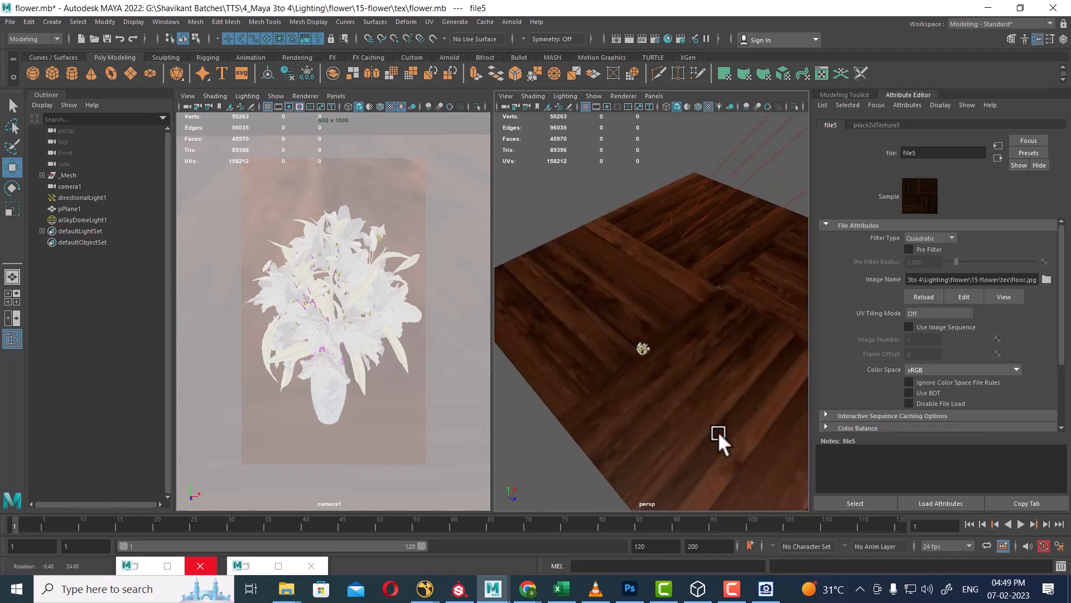
click(878, 125)
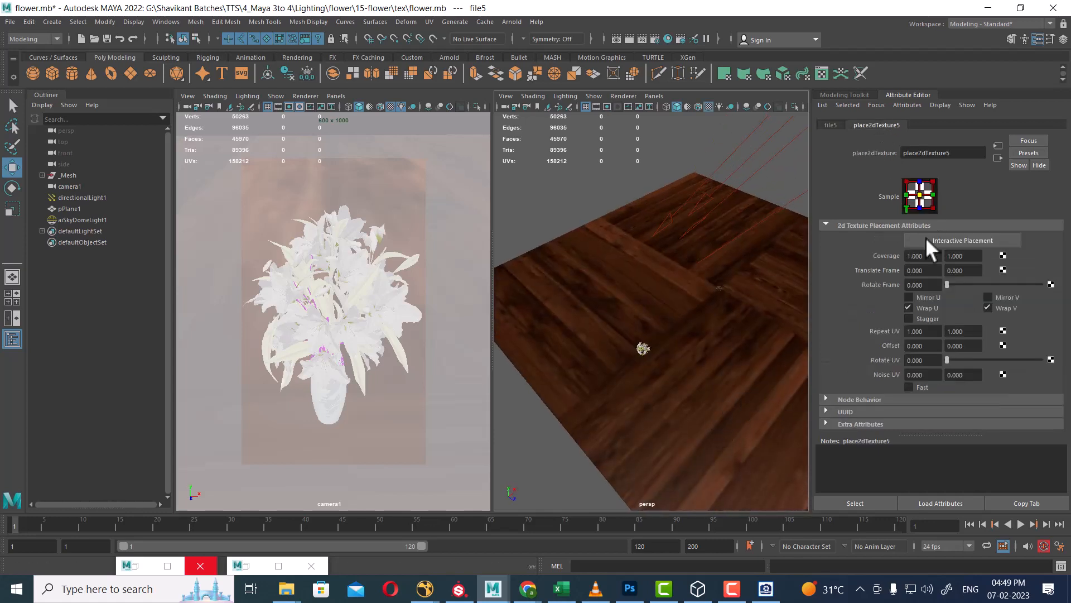
click(930, 332)
text(10)
key(Tab)
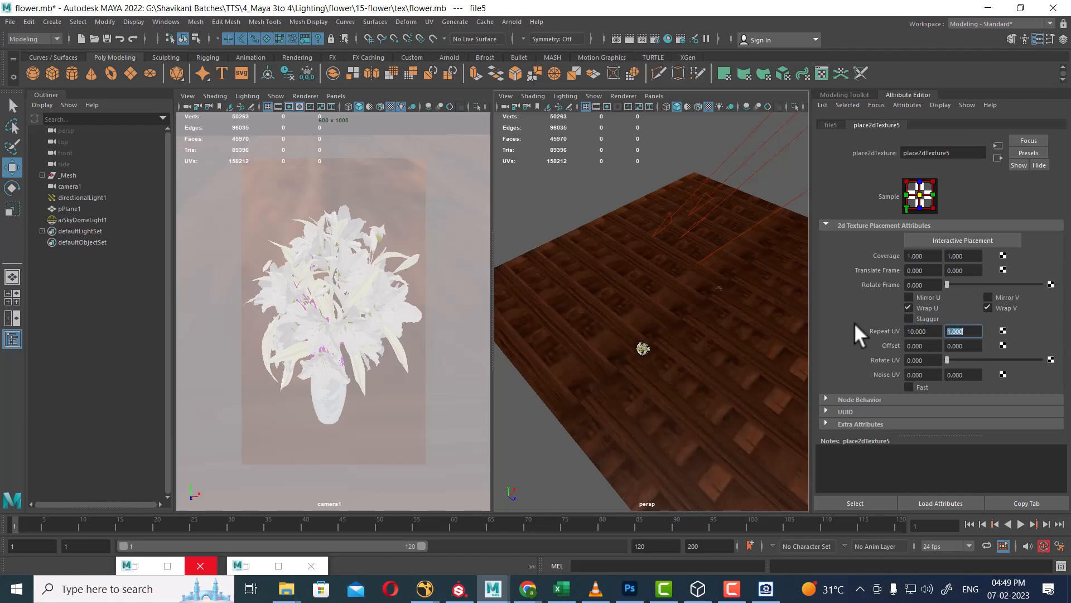
text(10)
key(Return)
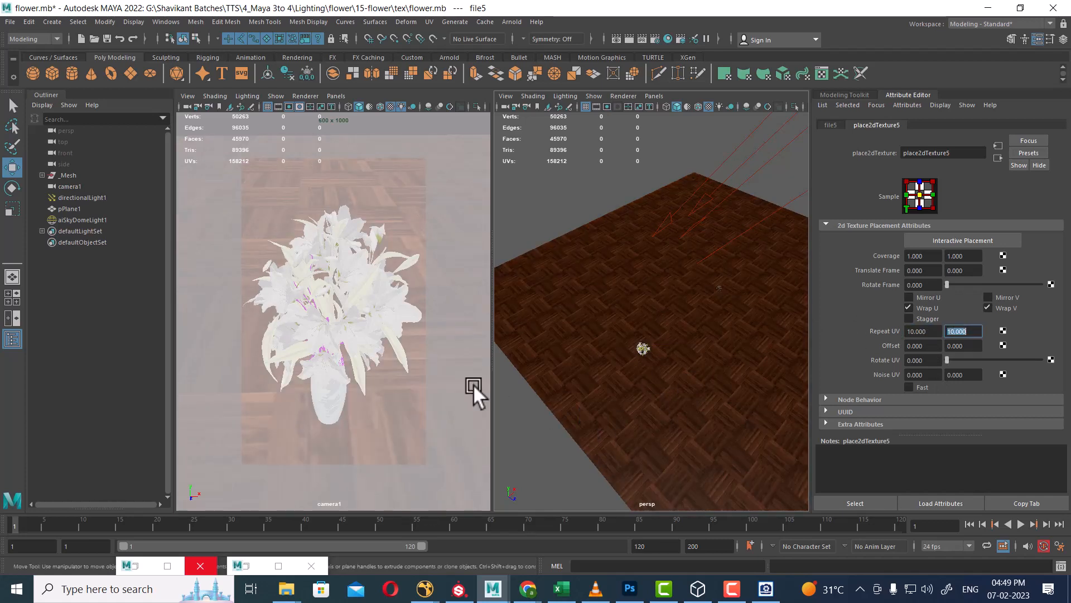
alt+drag(709, 420, 718, 365)
alt+right_drag(718, 366, 779, 505)
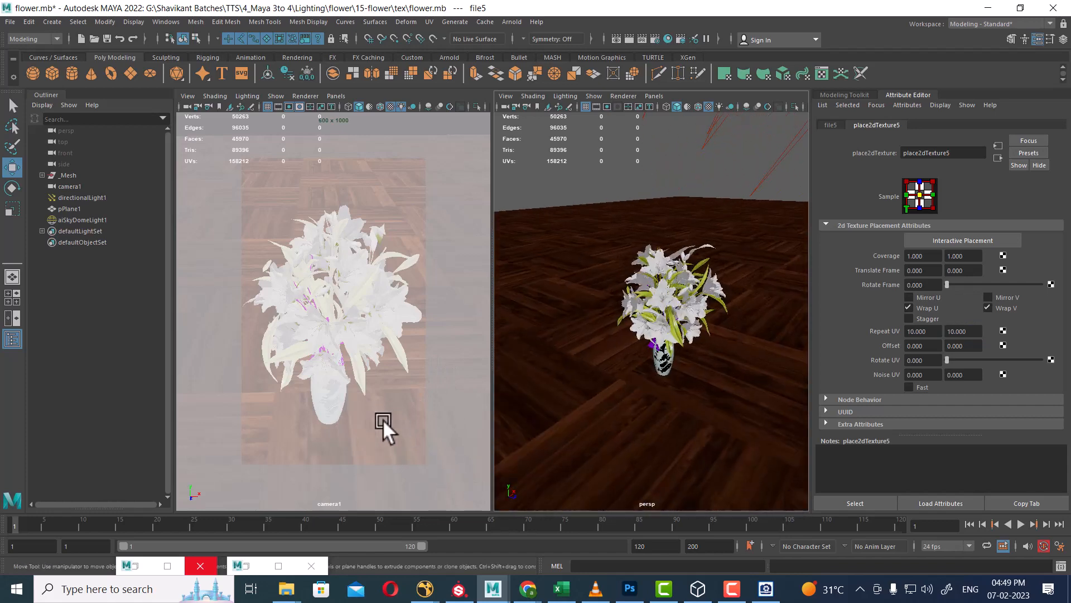
Render the camera1 view with Arnold and inspect the wood floor around the flowers and vase
click(383, 420)
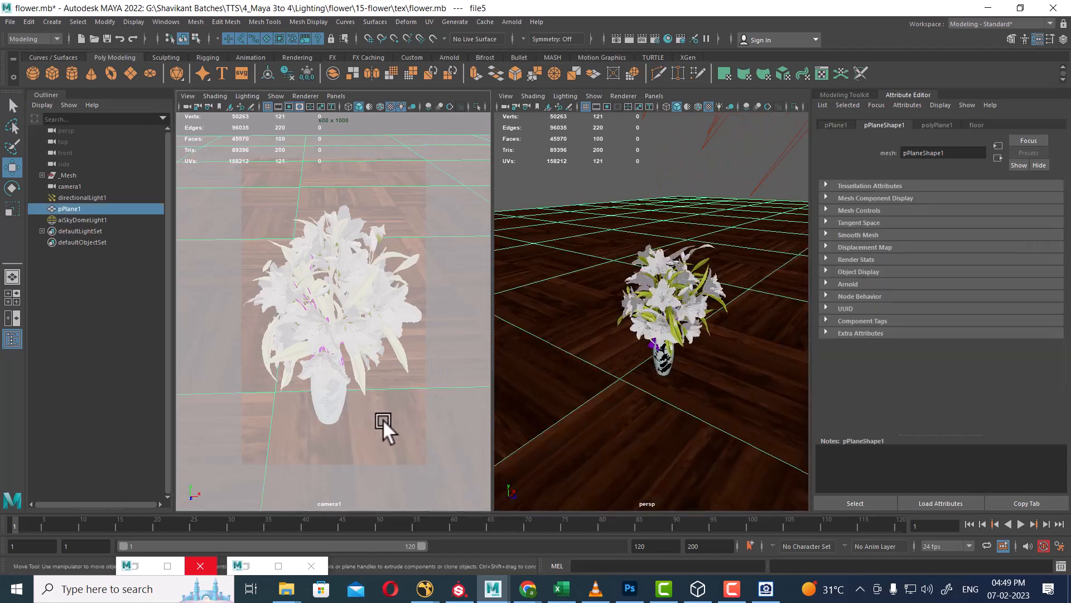
click(628, 36)
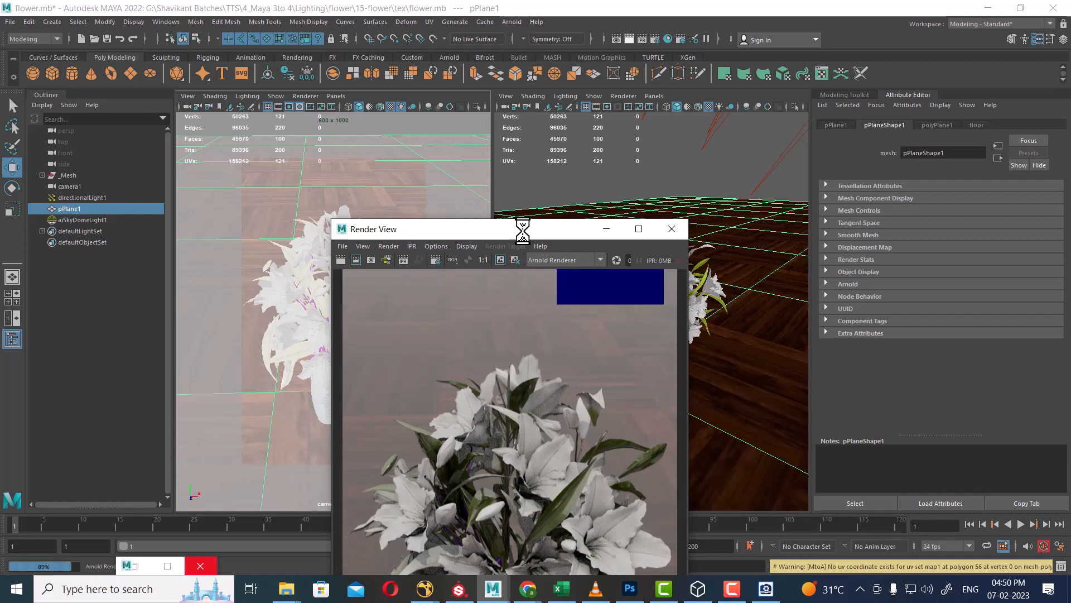
drag(528, 229, 426, 99)
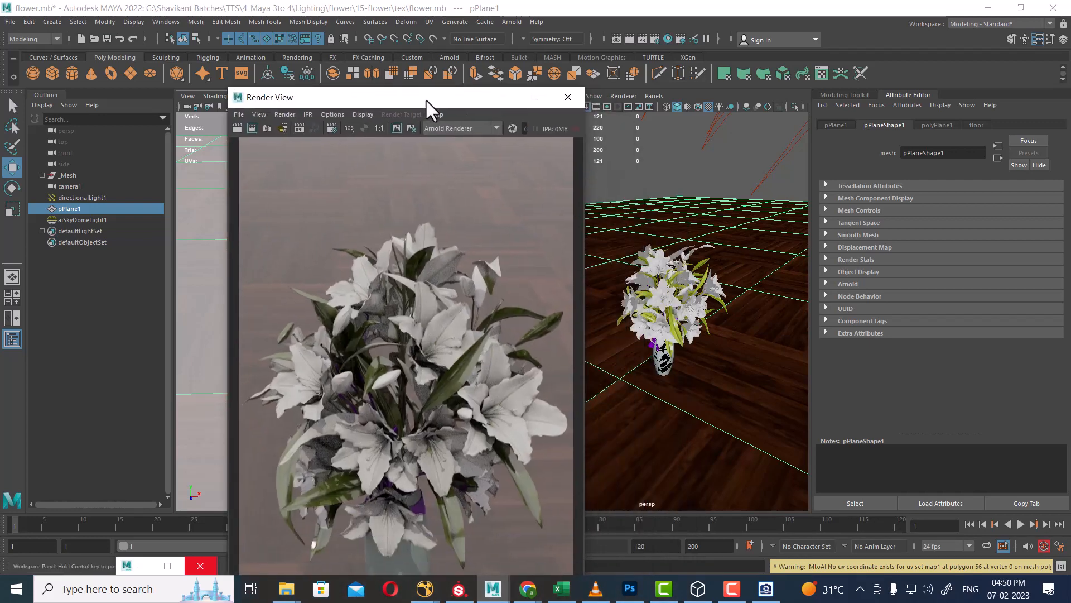
scroll(449, 383, down, 2)
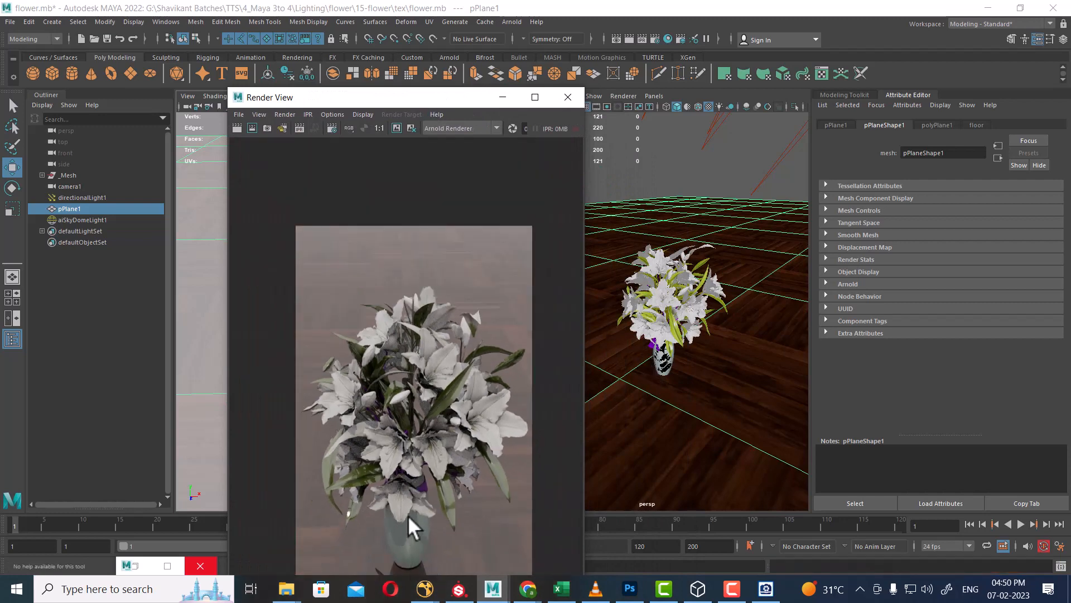
scroll(411, 527, down, 1)
Lower the floor Blinn material's reflectivity to 0.052, darken its specular color, and reduce its specular roll off
click(701, 427)
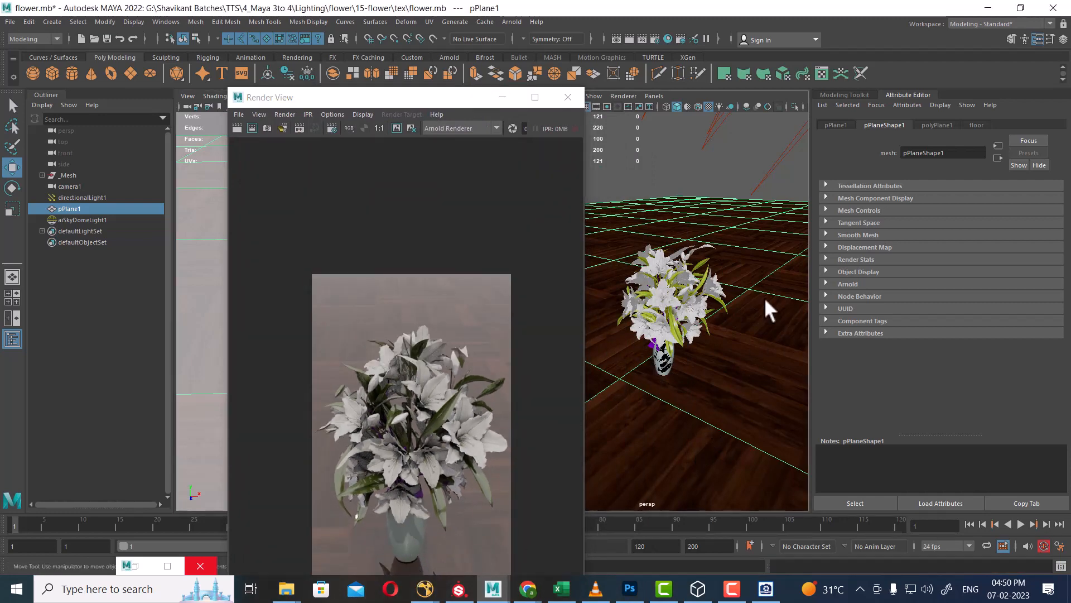
right_drag(765, 300, 775, 553)
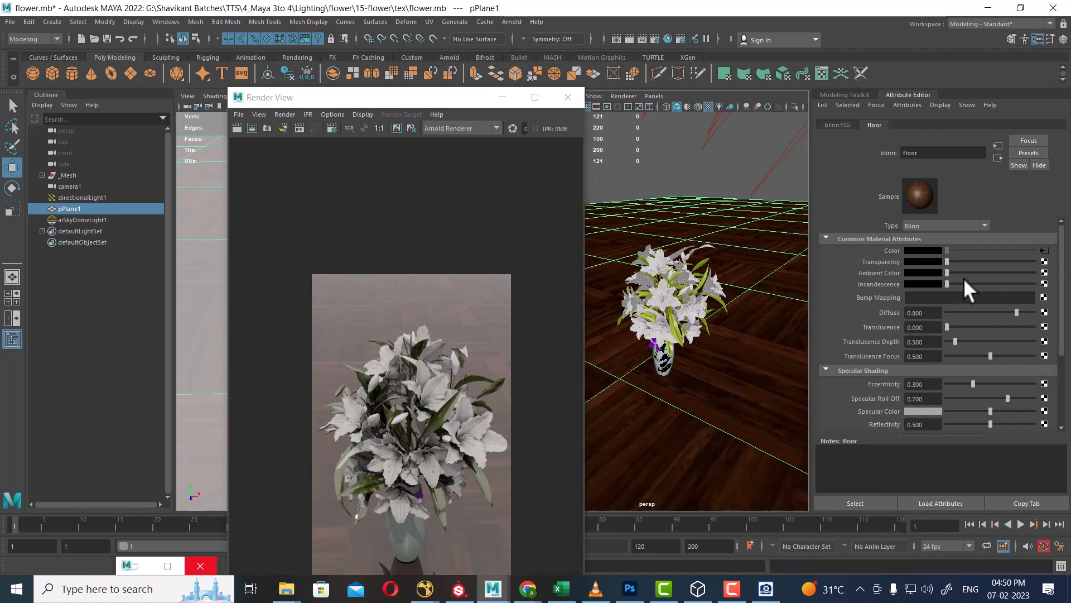
scroll(985, 374, down, 1)
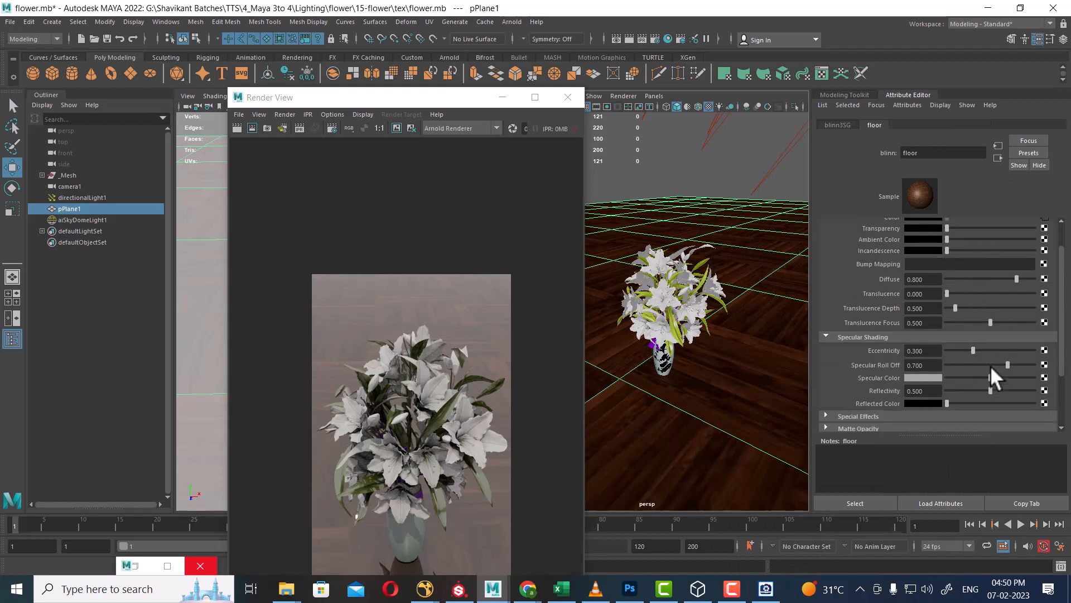
click(950, 390)
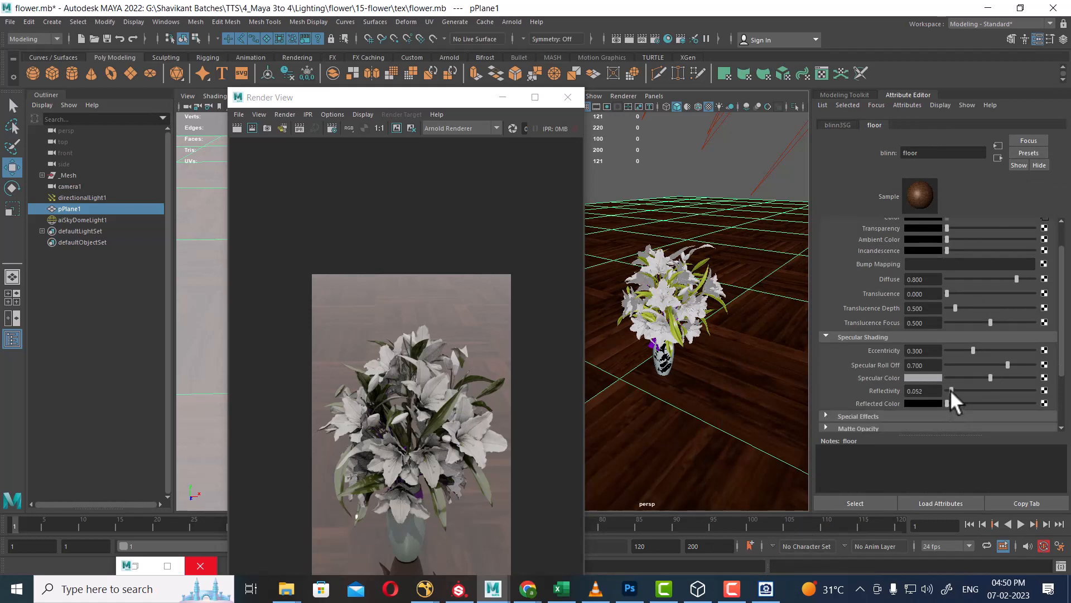
drag(993, 377, 966, 374)
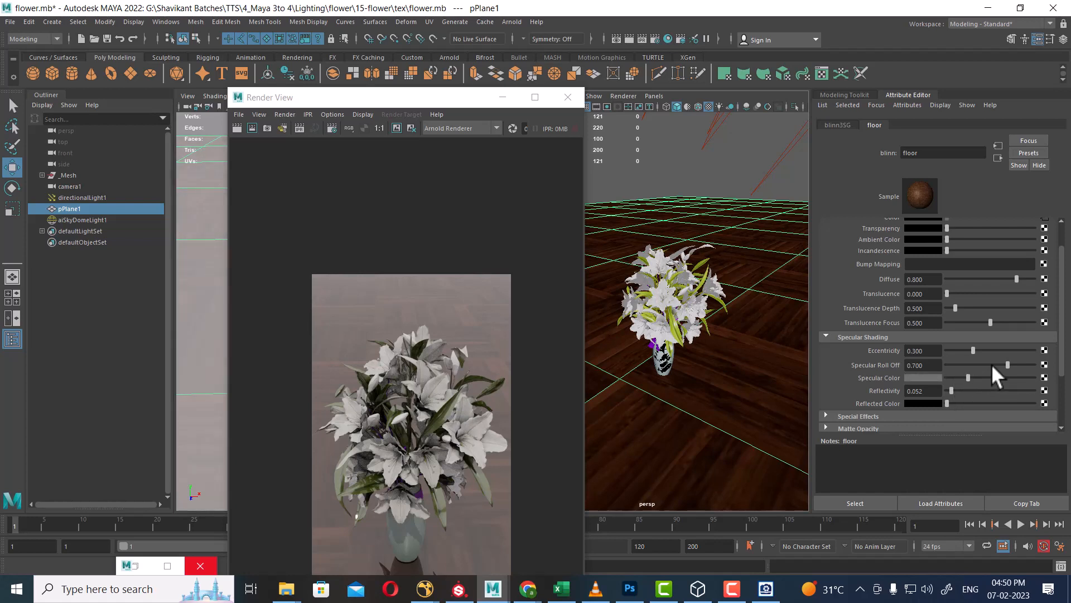
drag(1005, 361, 964, 365)
Render the camera1 view again and examine the less reflective floor in an enlarged Render View
click(218, 241)
click(247, 127)
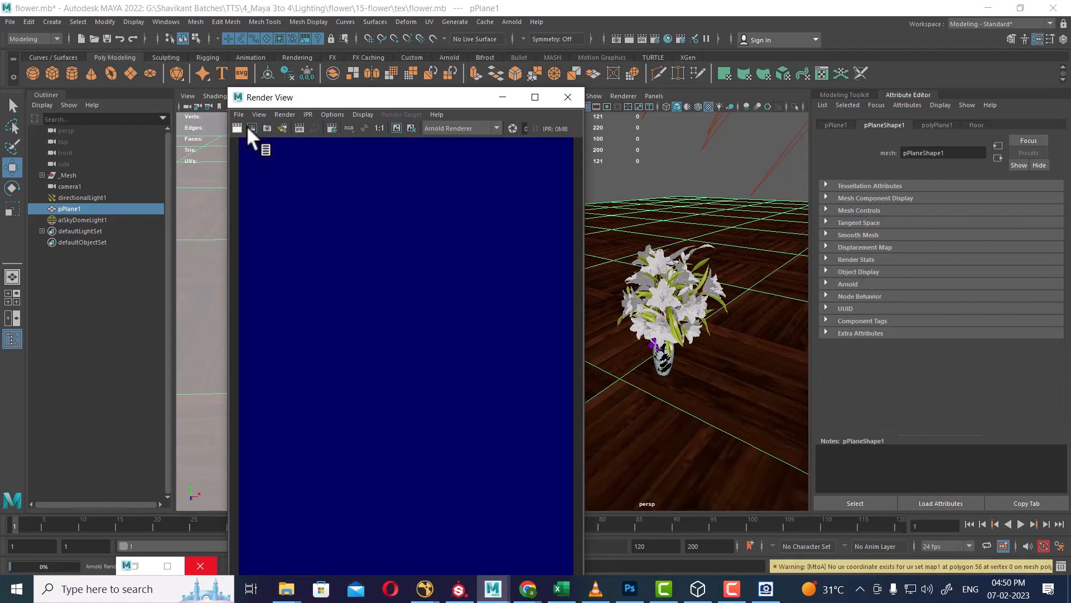
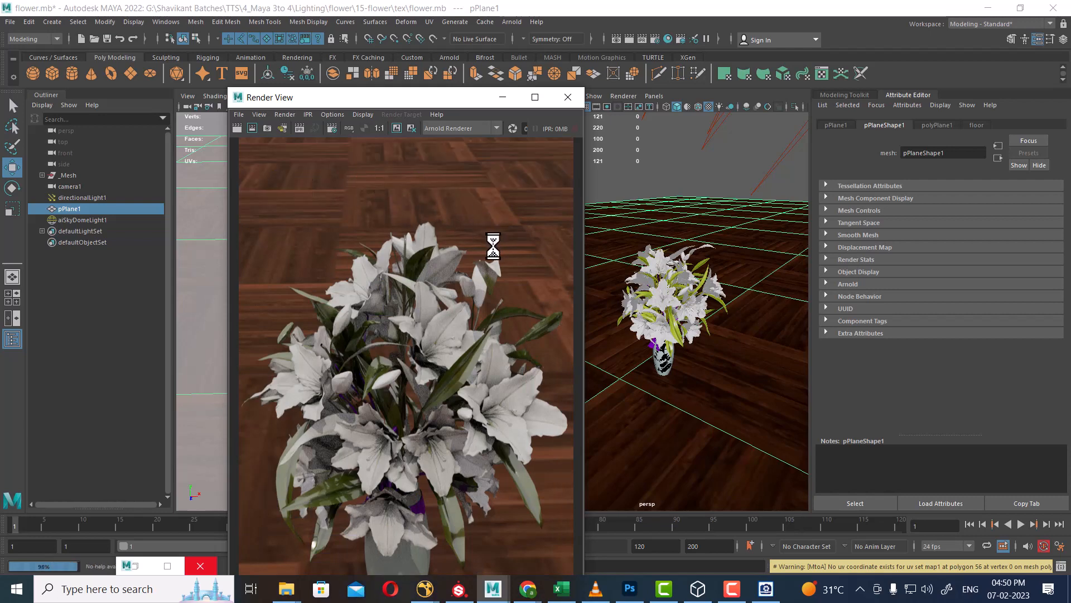
double_click(418, 101)
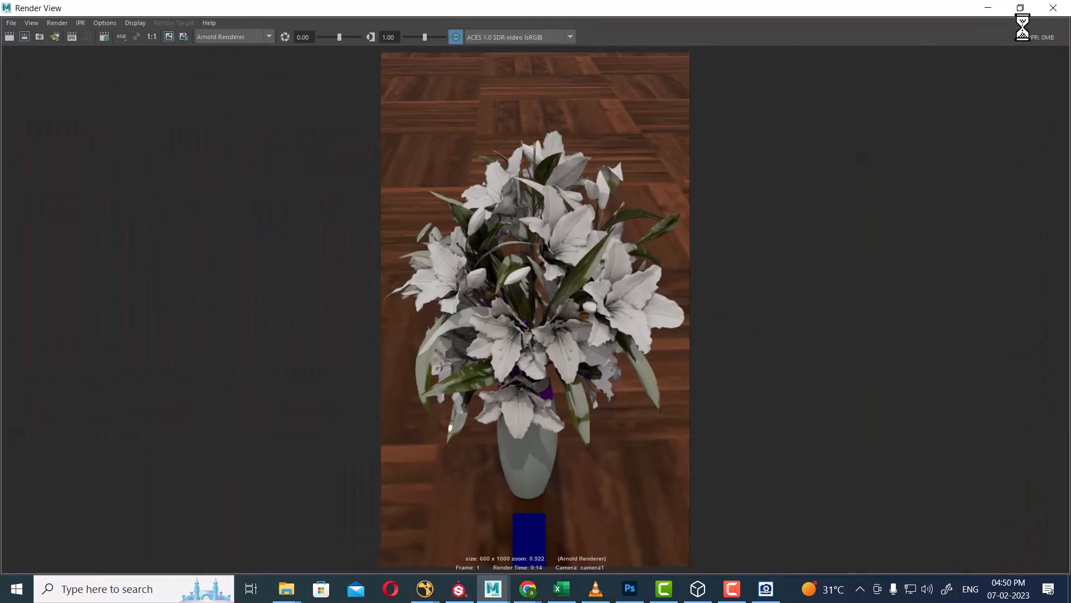
click(1021, 8)
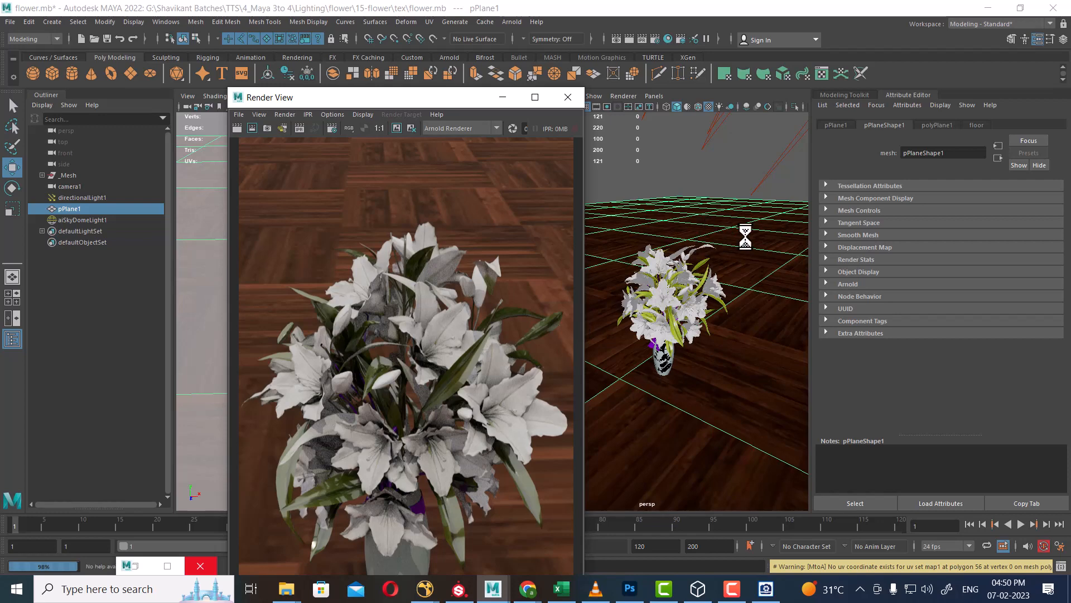
Set the floor texture's Repeat UV to 20 by 20 in its 2D placement
right_drag(745, 264, 733, 511)
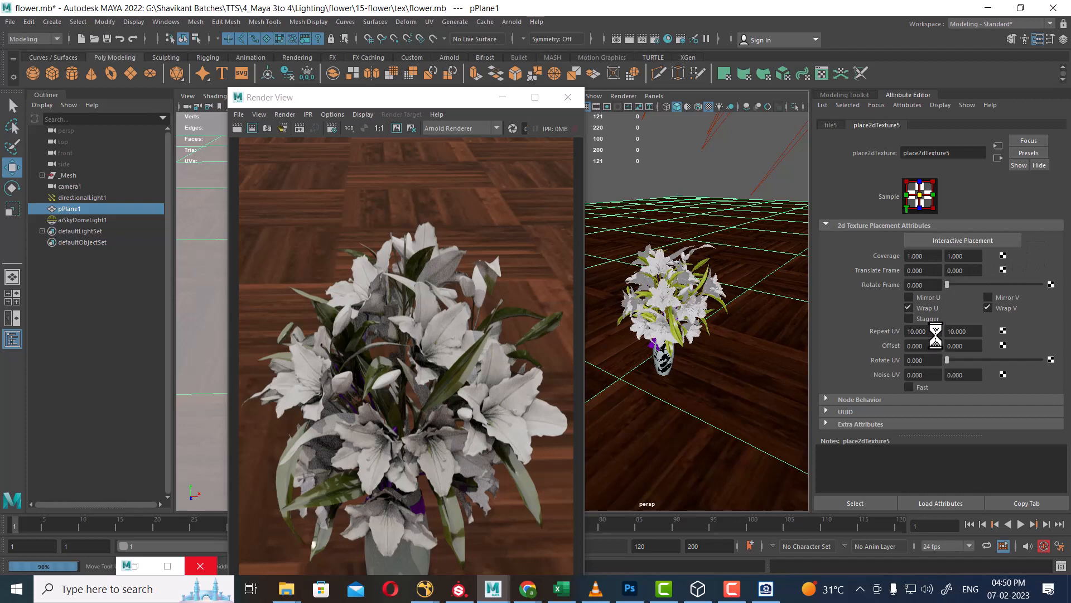
drag(936, 334, 877, 329)
key(Tab)
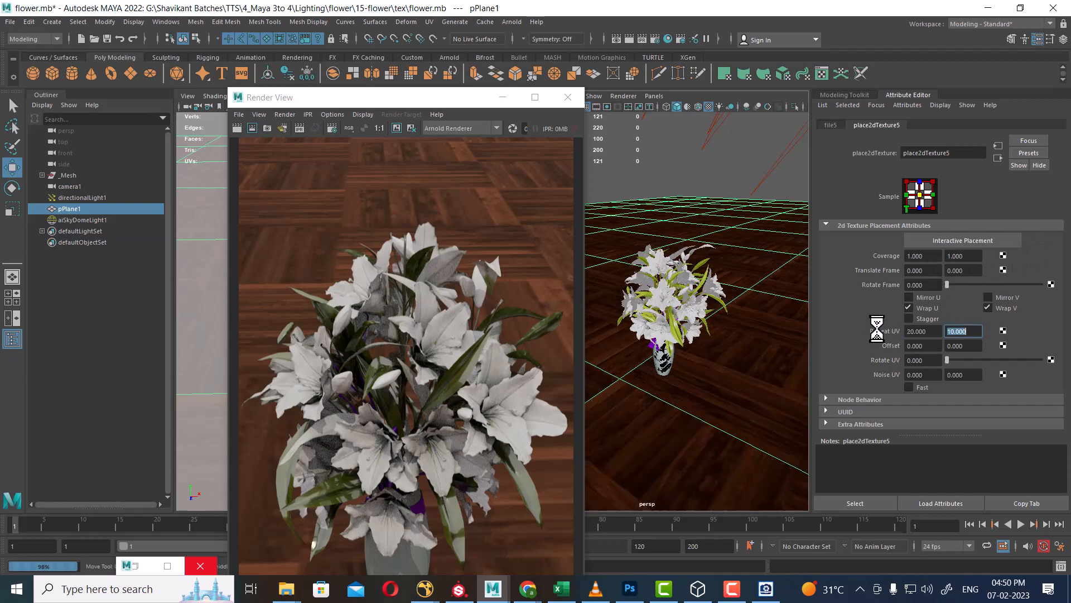
text(20)
key(Return)
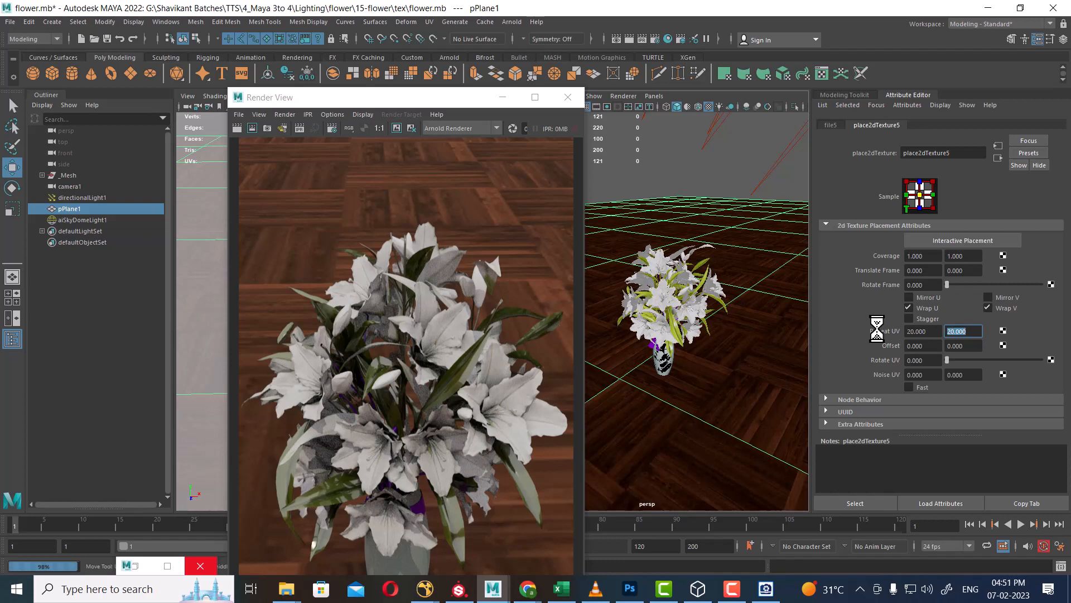
Start a live render of the enlarged camera1 view in Arnold RenderView and close the old Render View
drag(416, 98, 857, 110)
click(382, 222)
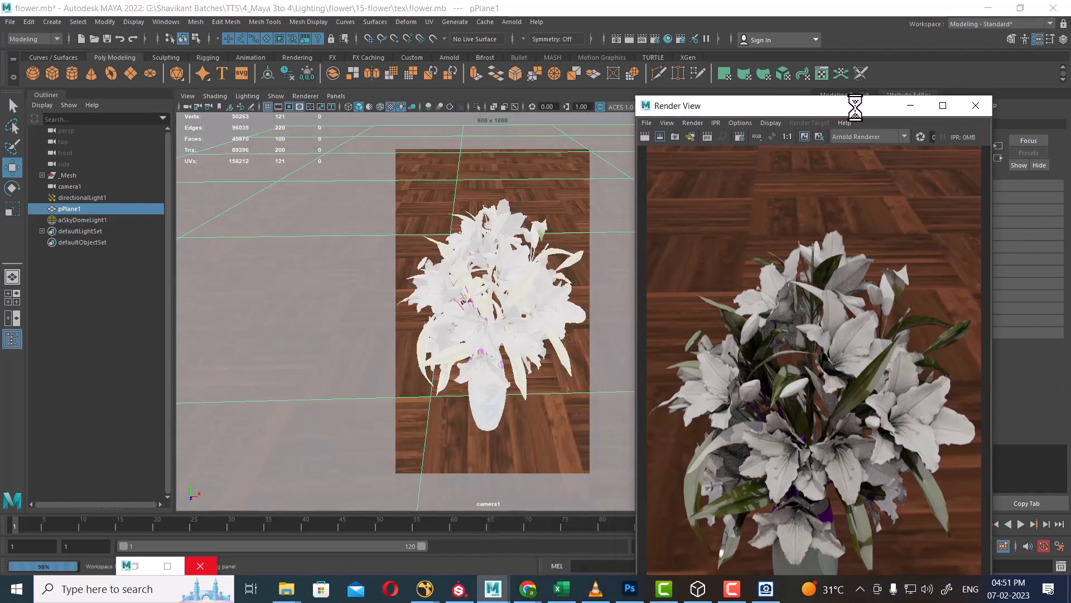
click(510, 23)
mouse_move(558, 87)
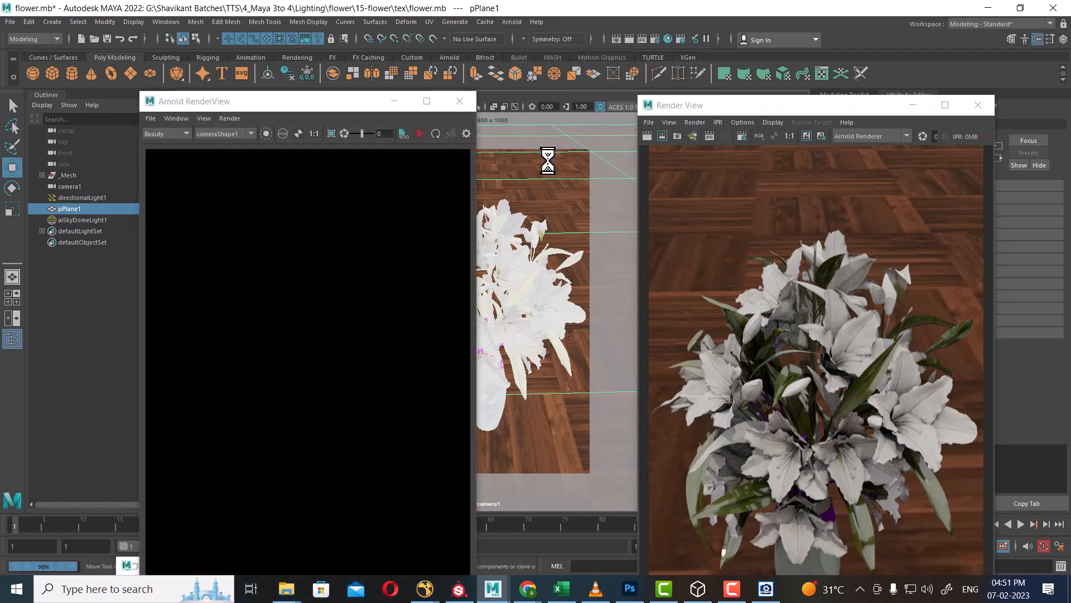
click(420, 134)
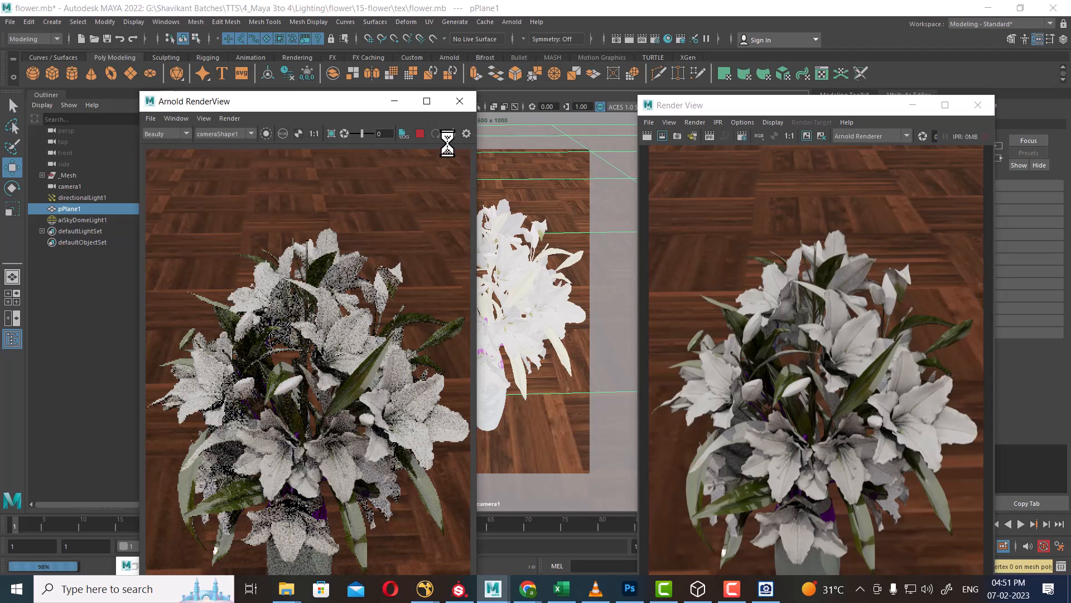
drag(327, 100, 556, 114)
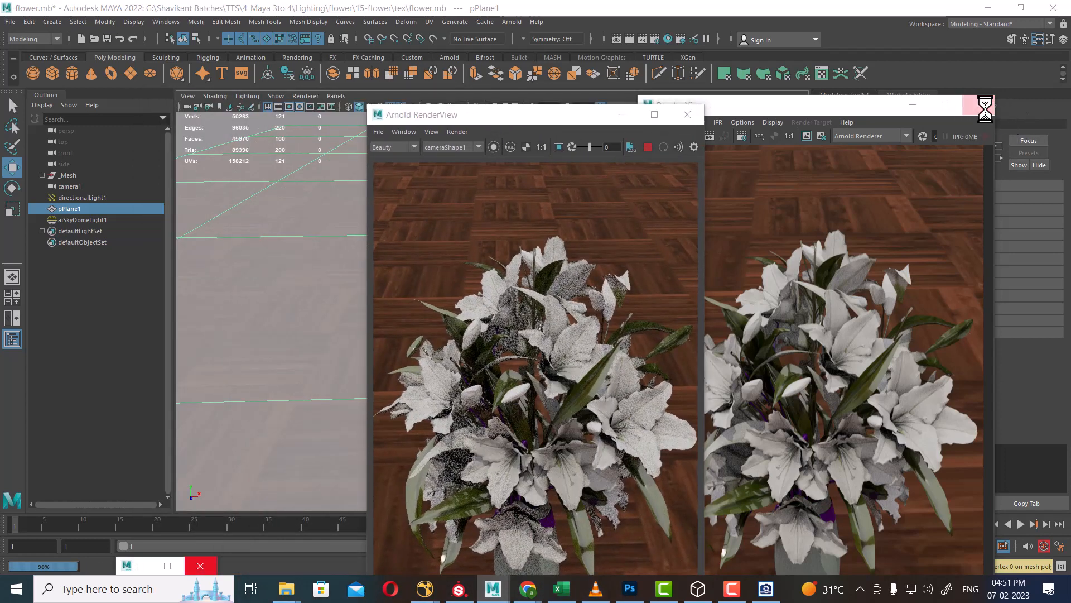
click(985, 106)
drag(610, 120, 865, 96)
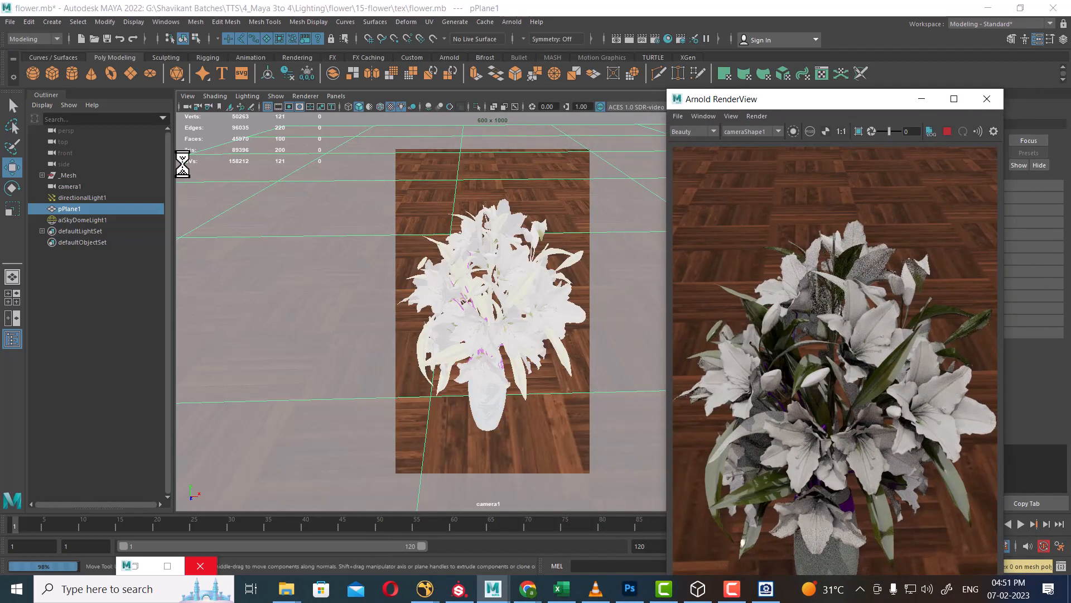
Unlock camera1 and orbit it to a higher angle looking down on the vase, checking the framing in the live render
click(194, 107)
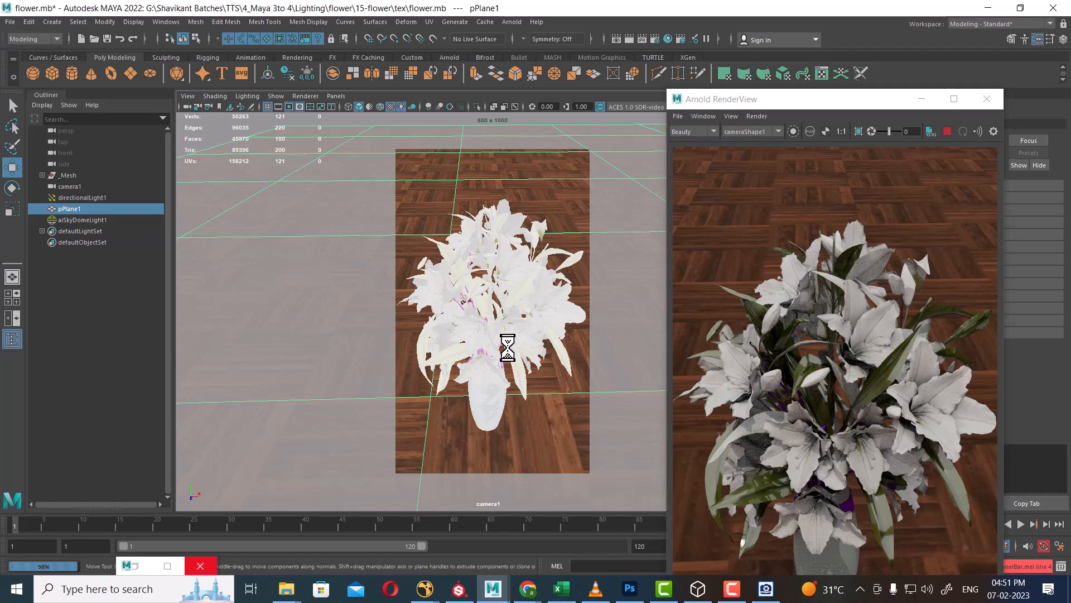
alt+drag(508, 348, 508, 343)
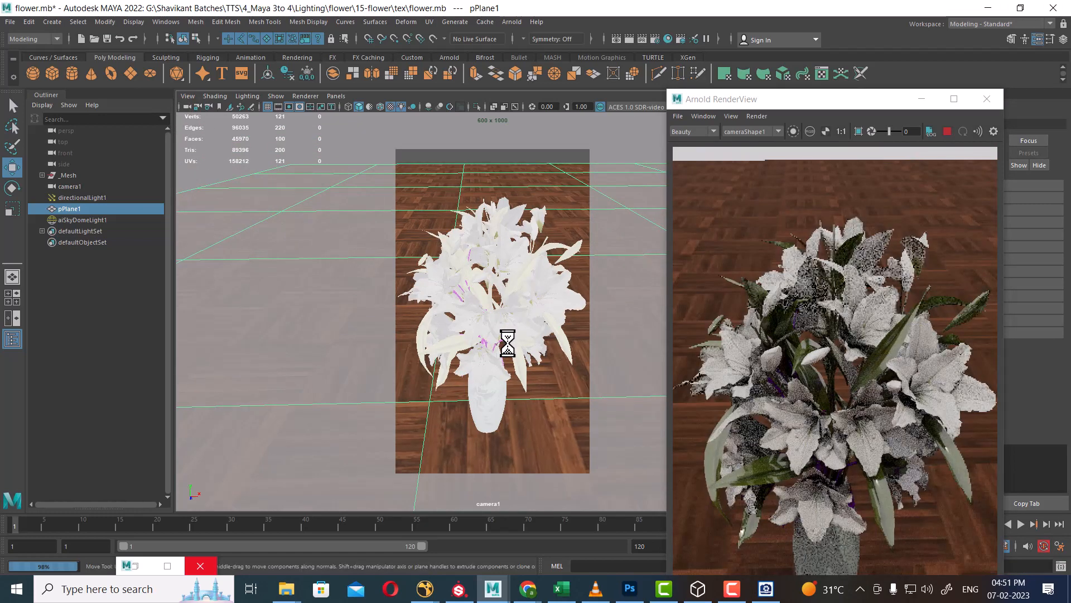
mouse_move(517, 304)
alt+mouse_down()
mouse_move(522, 333)
mouse_move(519, 306)
alt+mouse_up()
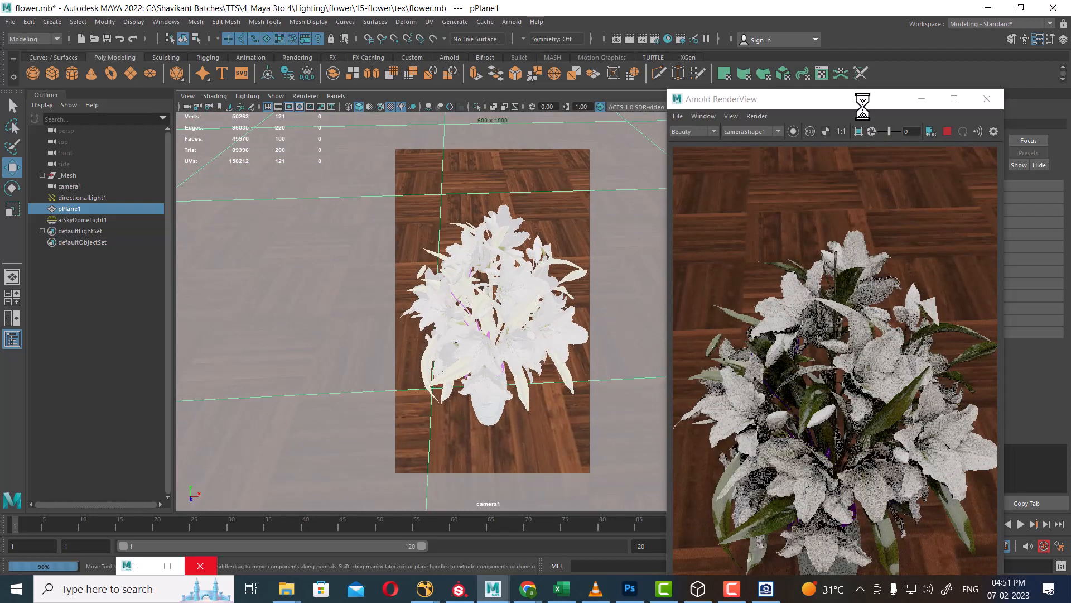
drag(862, 106, 297, 78)
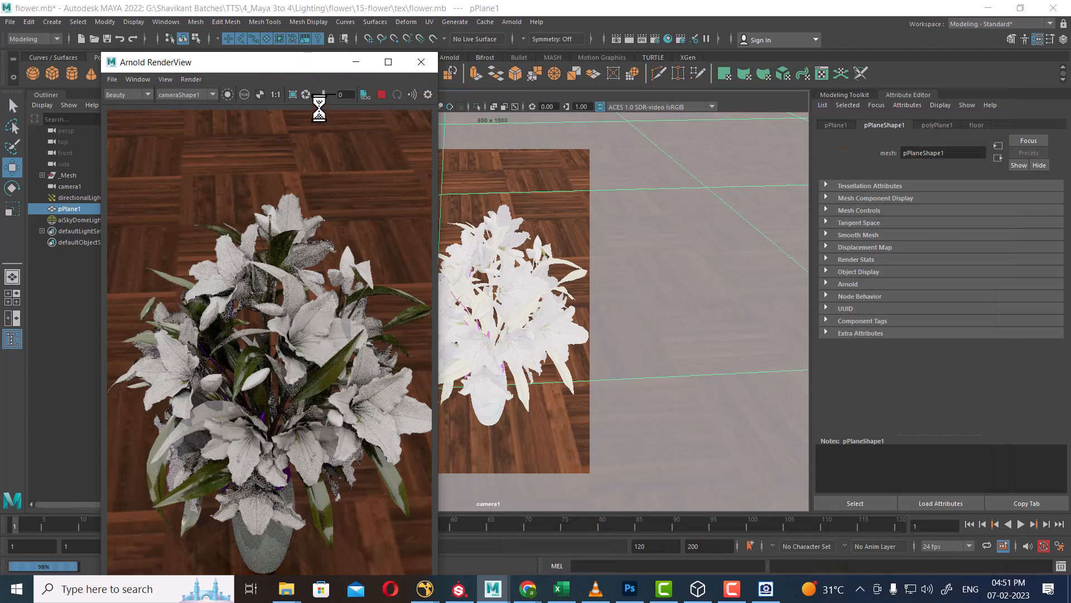
drag(285, 67, 248, 36)
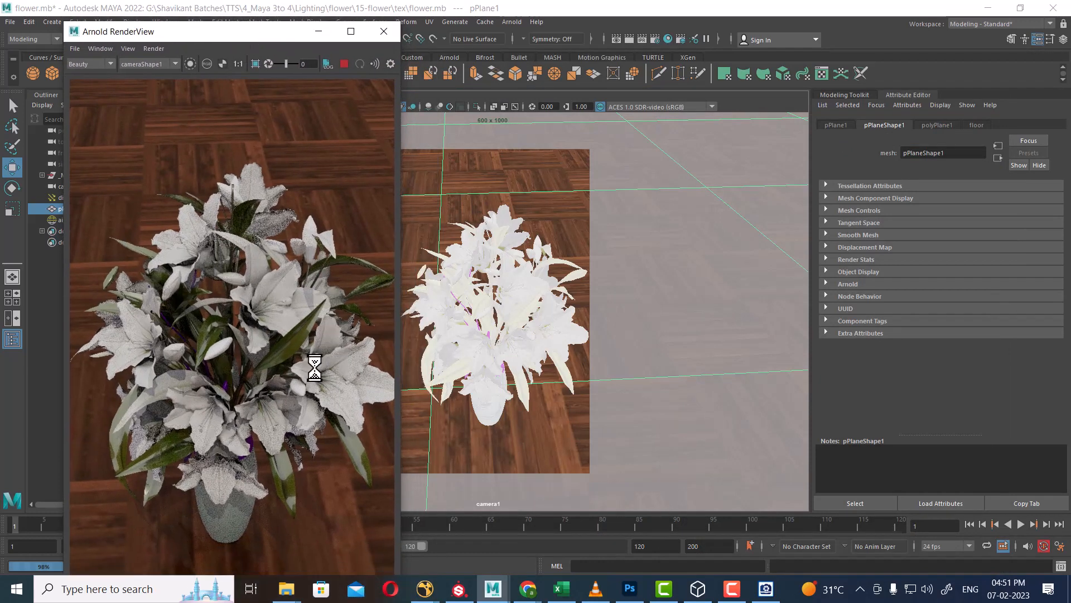
click(550, 385)
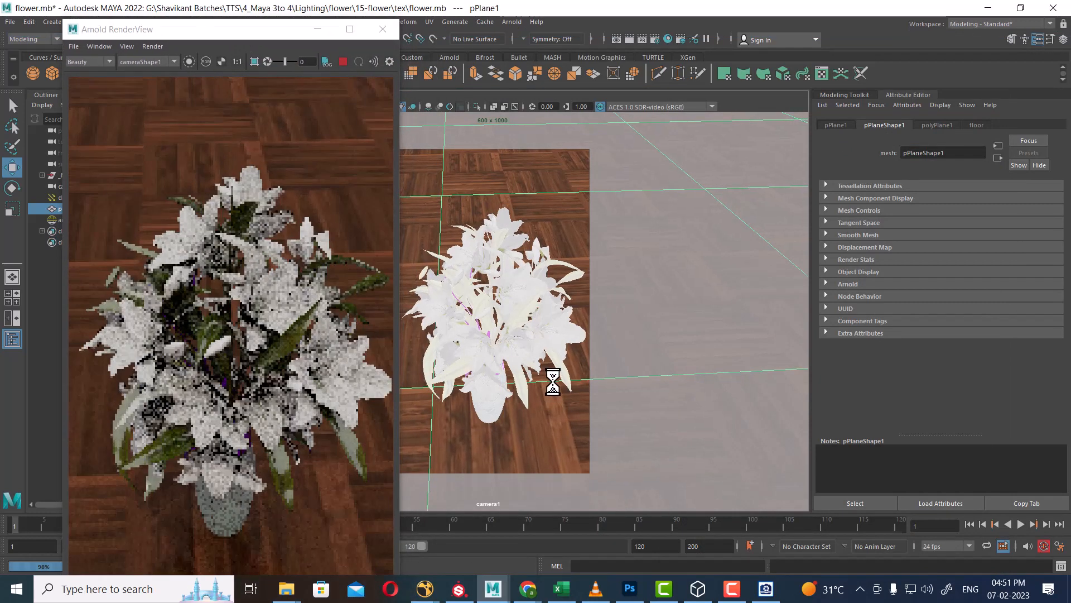
alt+drag(535, 374, 522, 371)
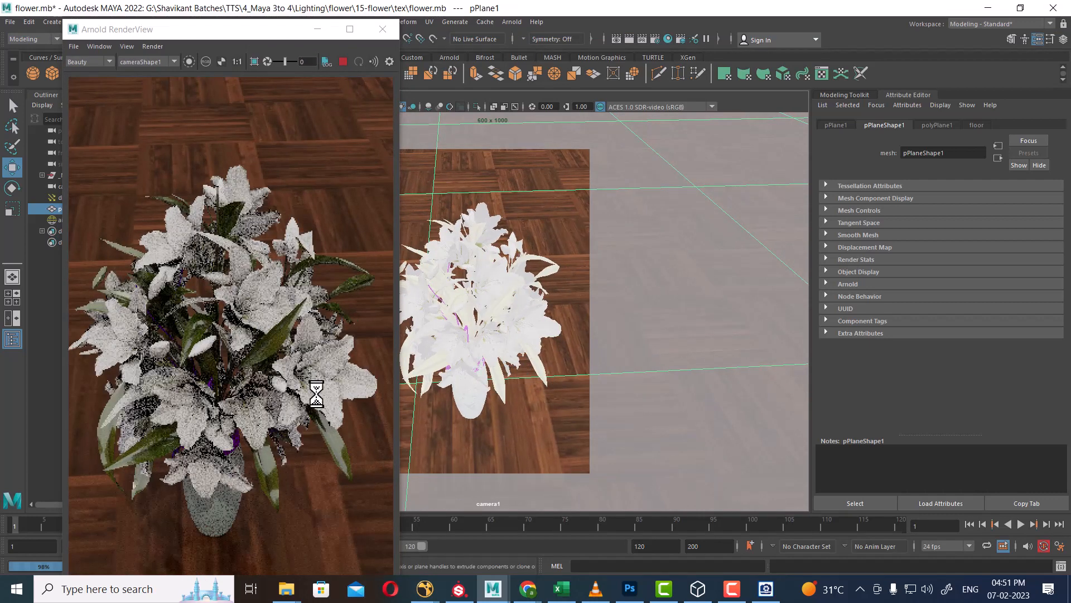
scroll(240, 428, down, 2)
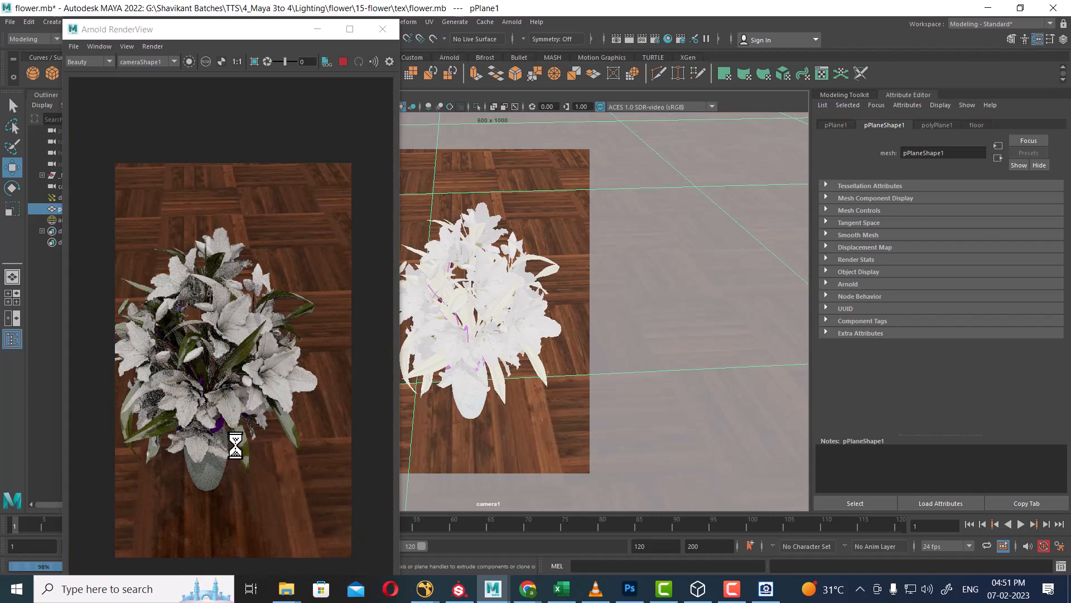
Set the render image height to 600 for a square 600 x 600 frame and restart the Arnold render
click(653, 39)
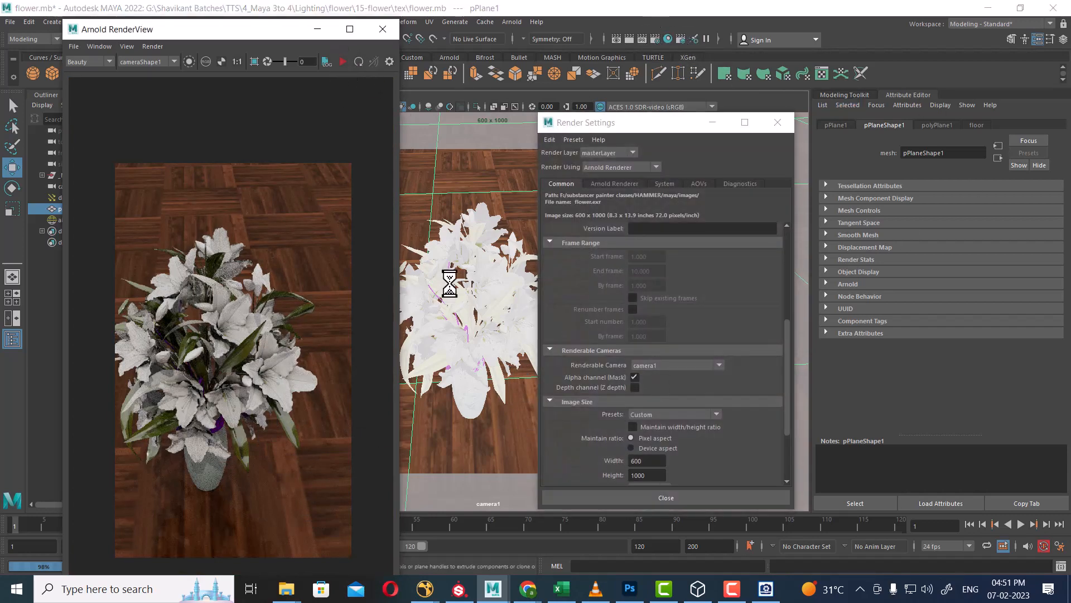
click(647, 474)
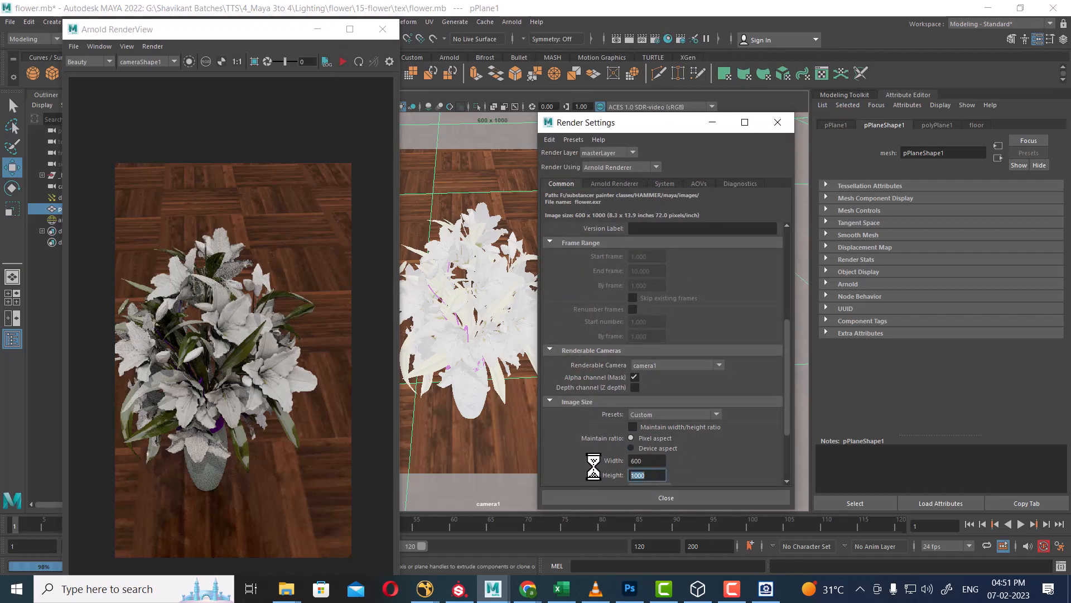
text(600)
key(Return)
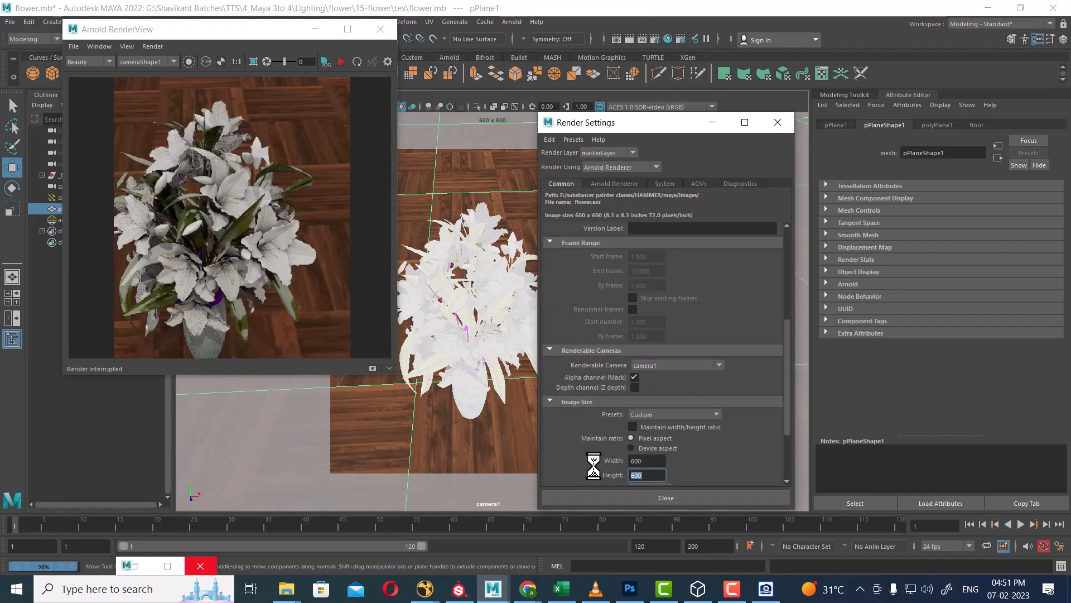
click(341, 61)
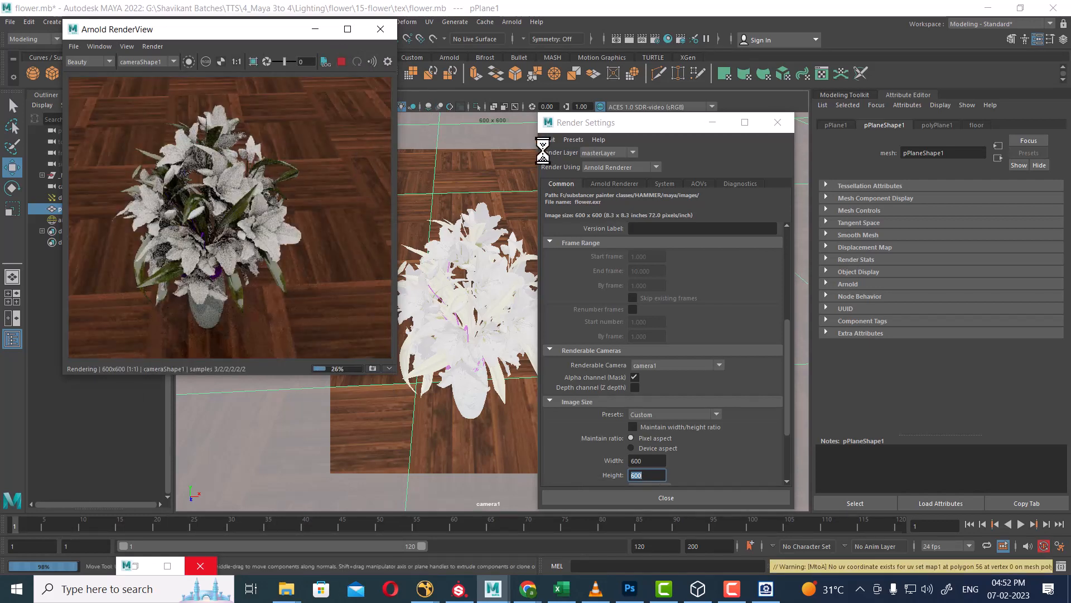
Reframe camera1 so the flower vase sits slightly higher and more central in the square frame
drag(581, 122, 647, 121)
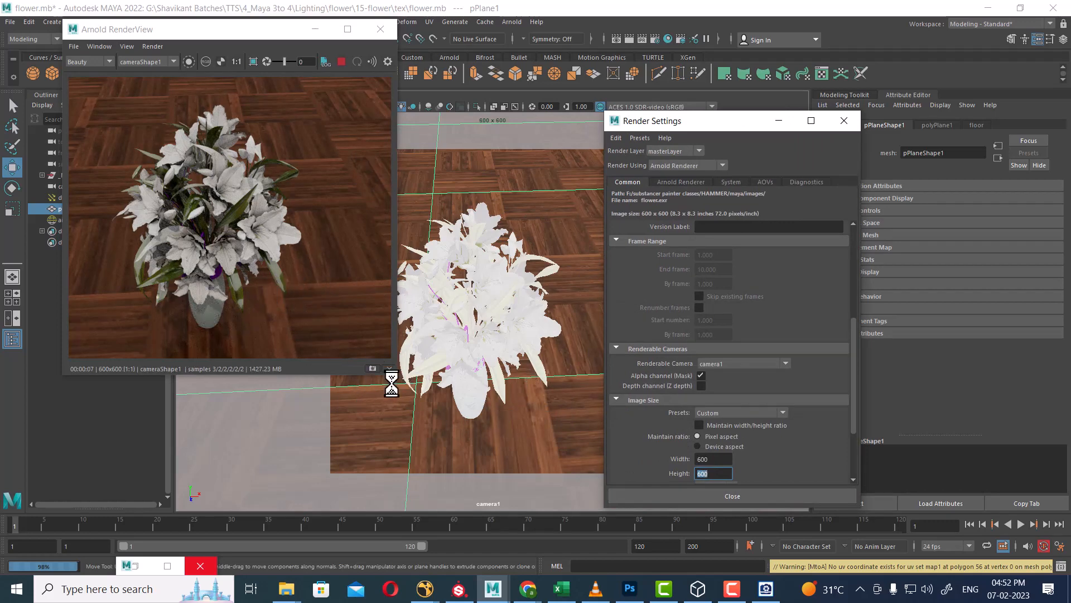
alt+drag(532, 331, 545, 341)
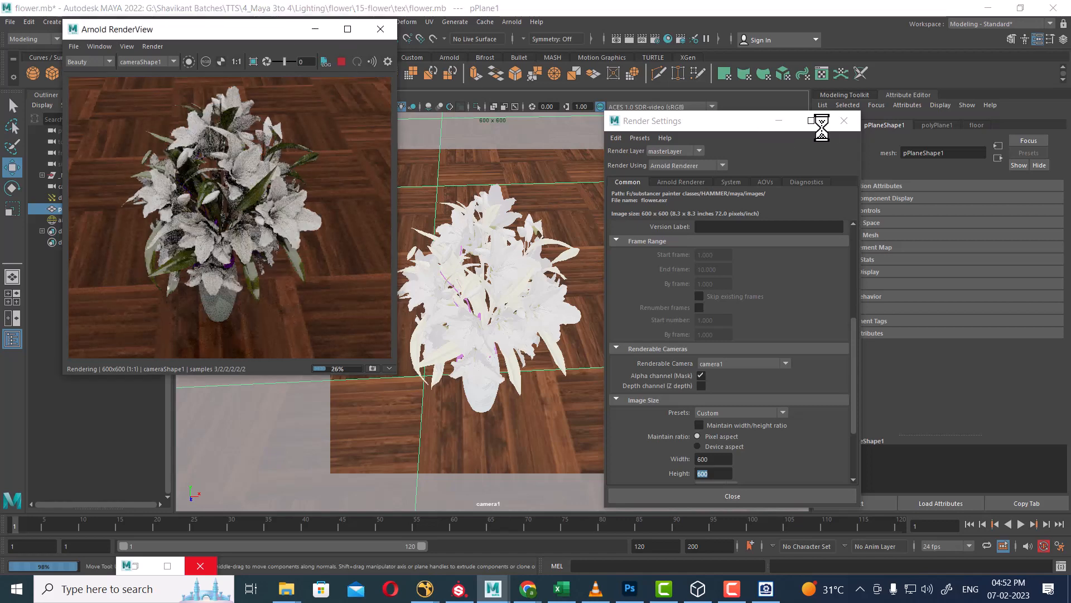
Put Render Settings away and move camera1 closer so the flower vase fills more of the square frame
click(779, 120)
drag(259, 28, 828, 87)
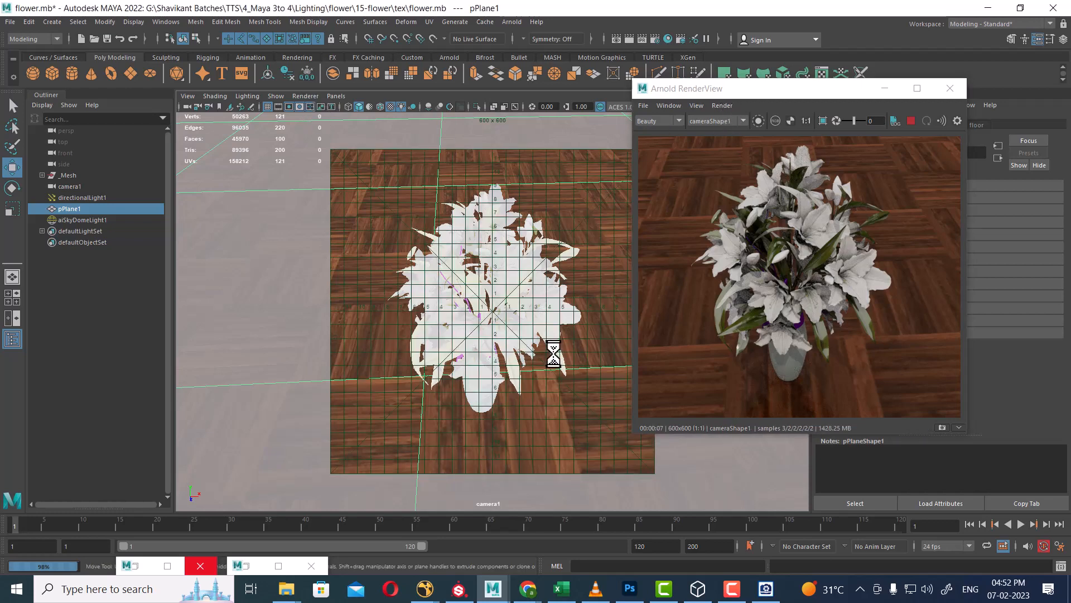
mouse_move(531, 341)
alt+mouse_down()
mouse_move(549, 351)
mouse_move(538, 361)
alt+mouse_up()
mouse_move(539, 361)
alt+right_down()
mouse_move(548, 356)
mouse_move(551, 376)
alt+right_up()
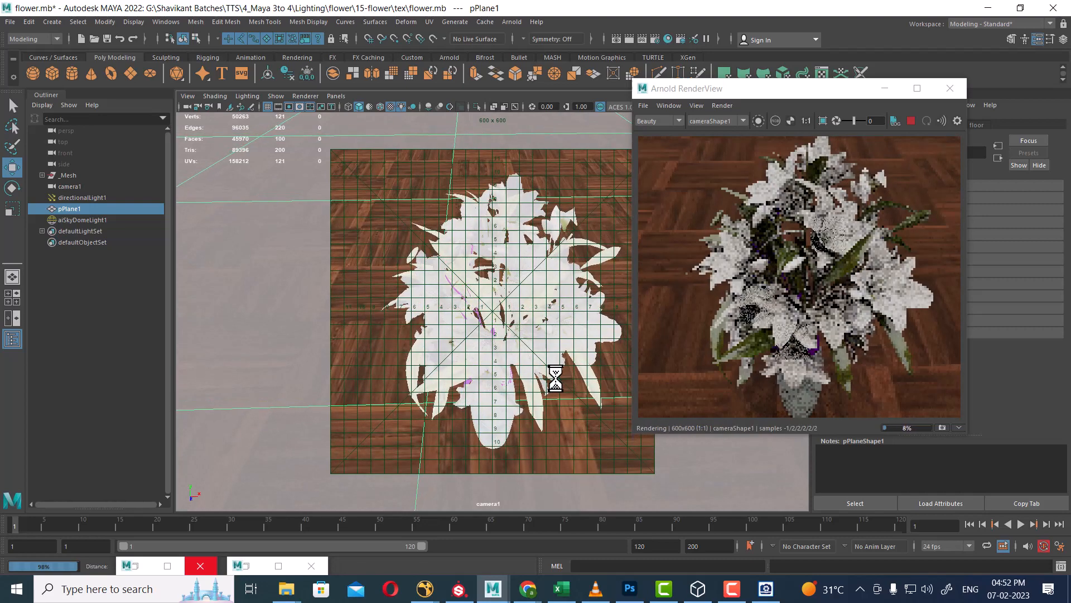
click(291, 106)
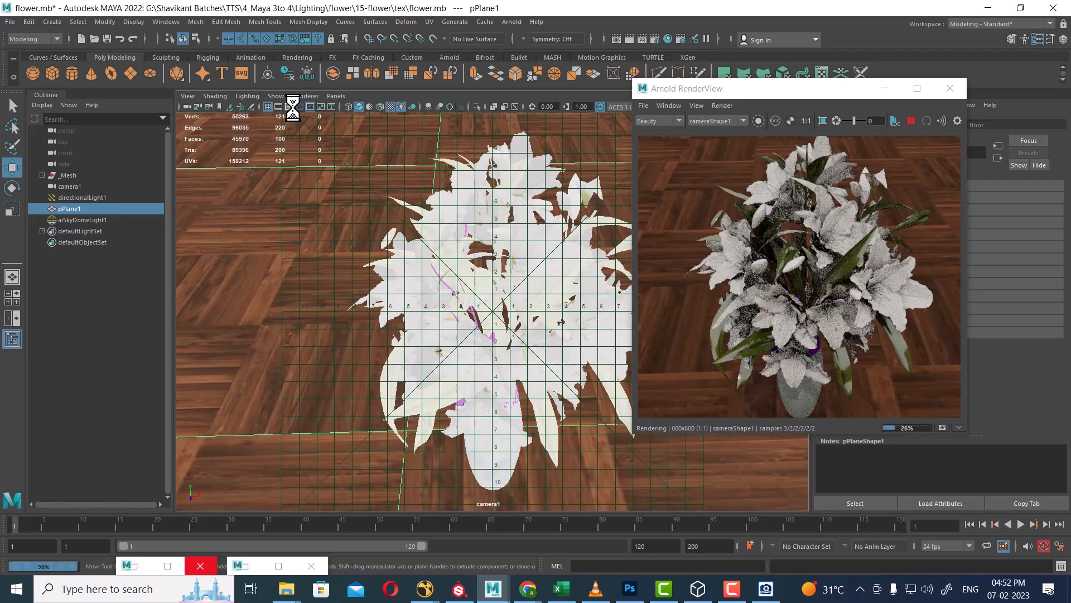
click(291, 106)
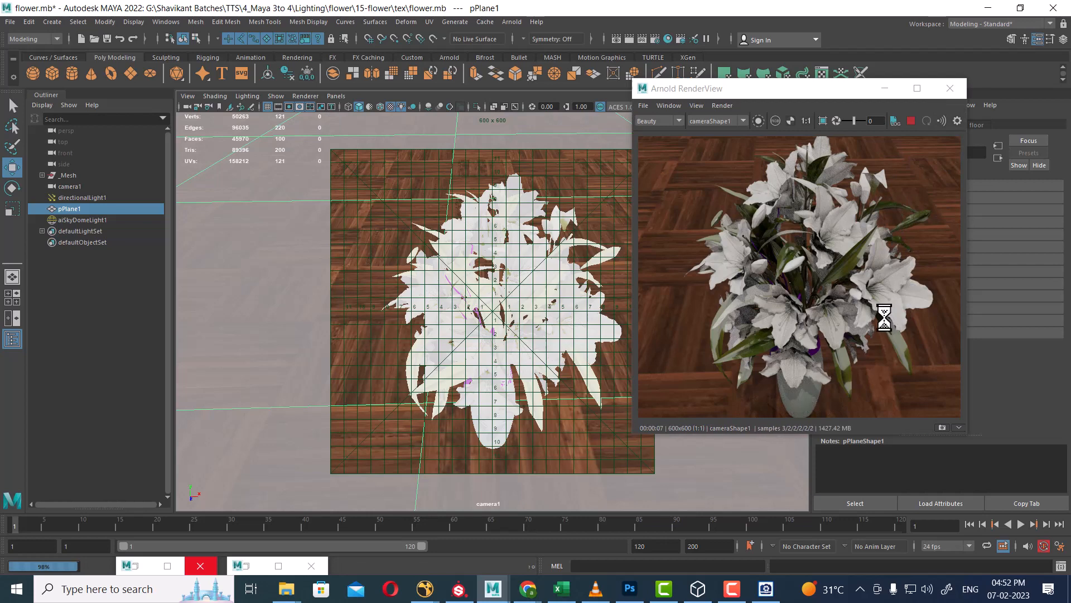
Check the whole square frame in Arnold RenderView, rerender the slightly adjusted camera1 view and close the render window
scroll(884, 318, down, 2)
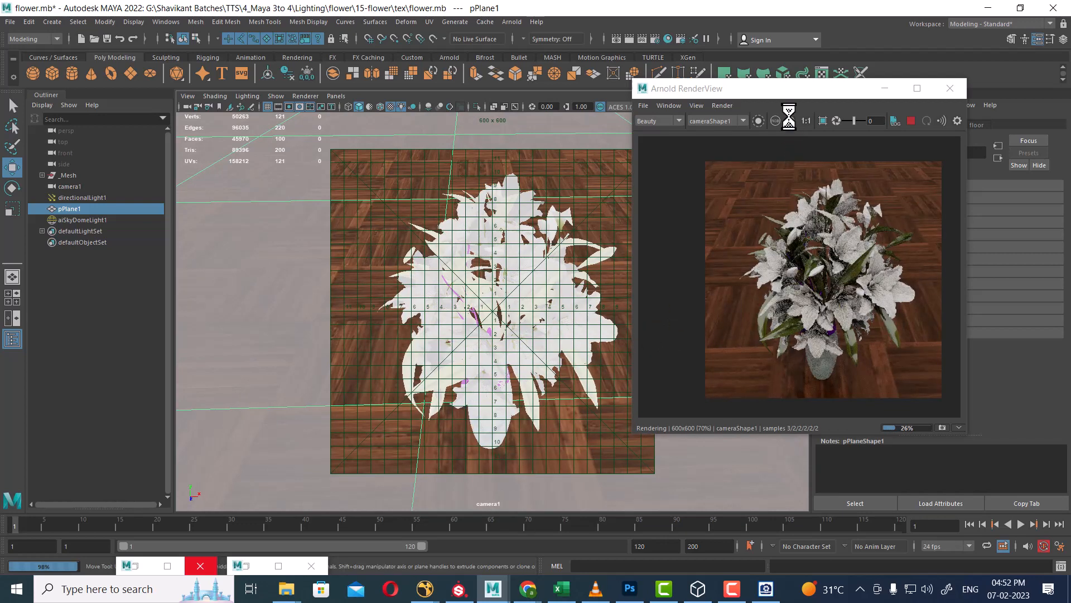
drag(757, 91, 171, 131)
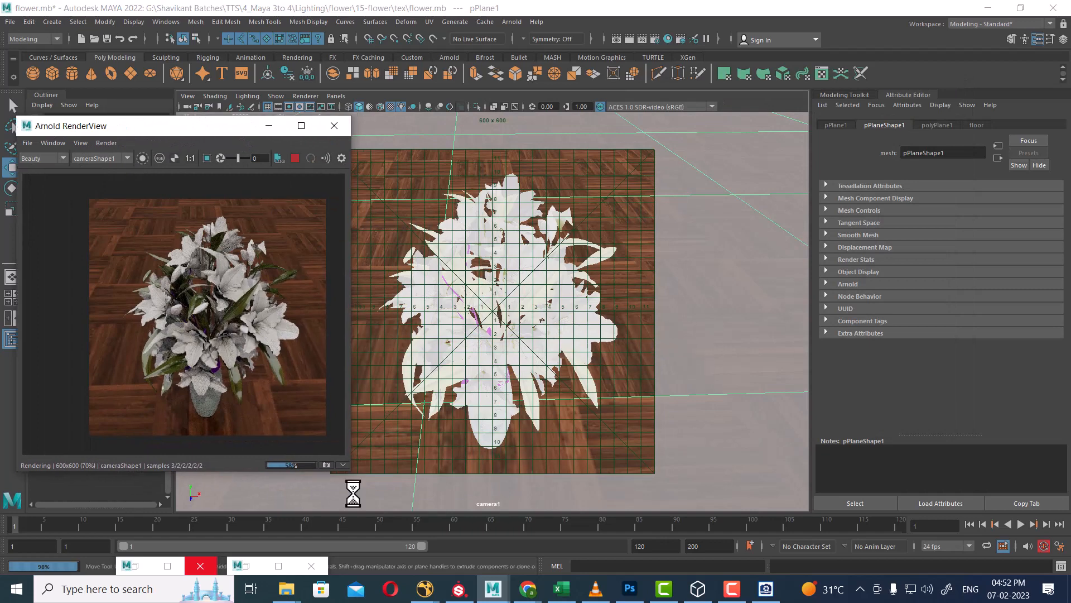
scroll(290, 410, down, 1)
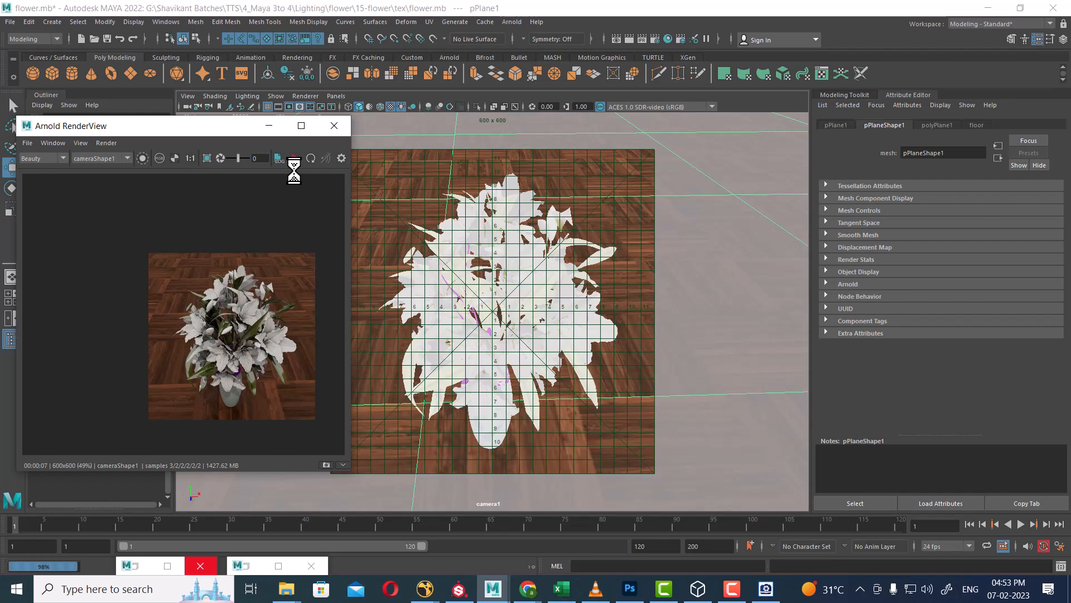
scroll(231, 295, up, 2)
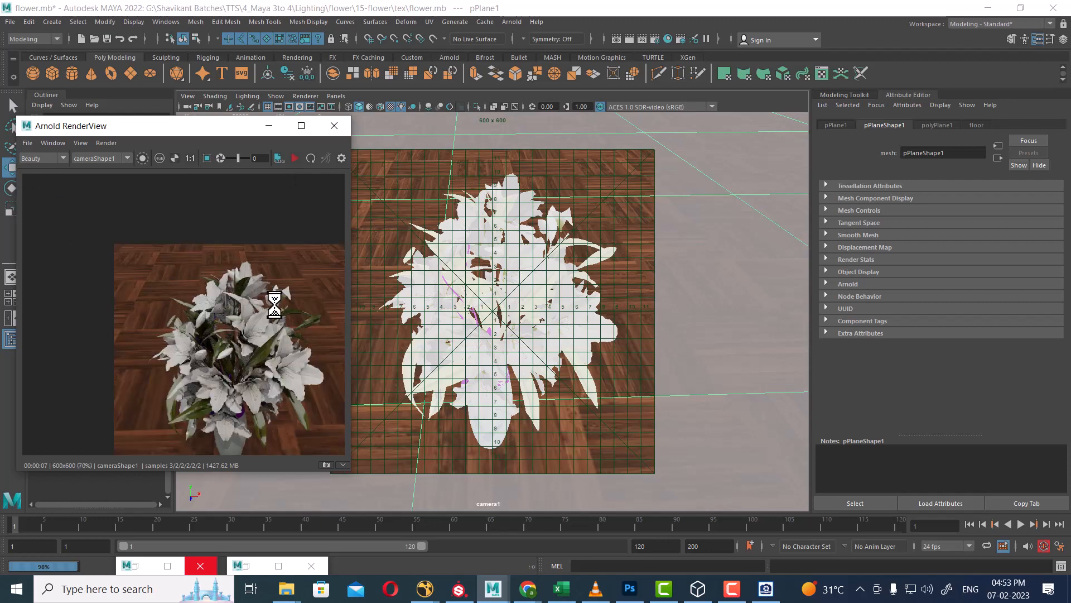
middle_drag(264, 327, 176, 287)
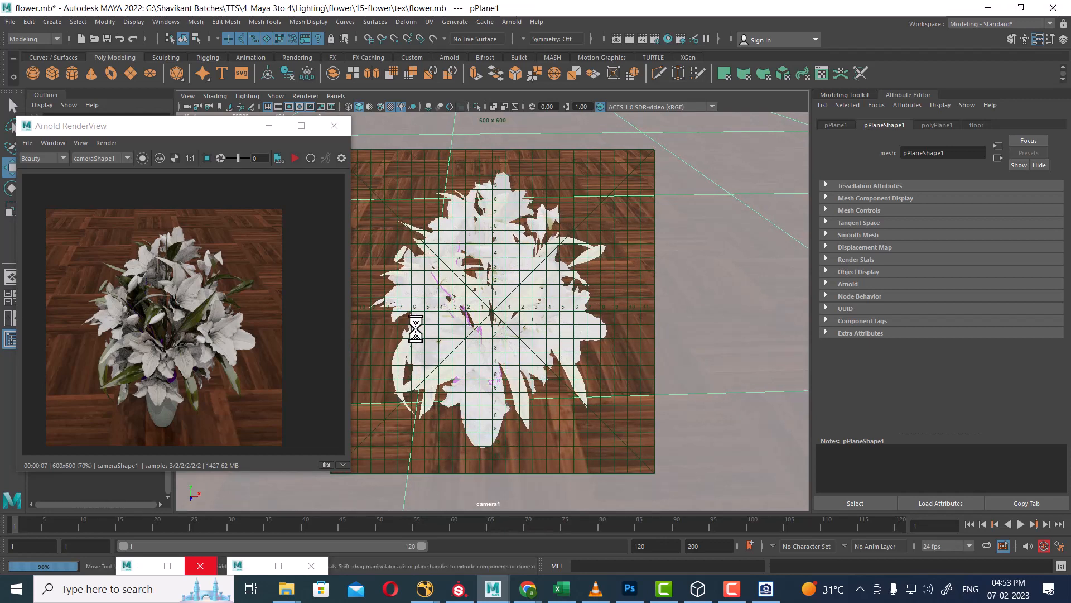
click(296, 159)
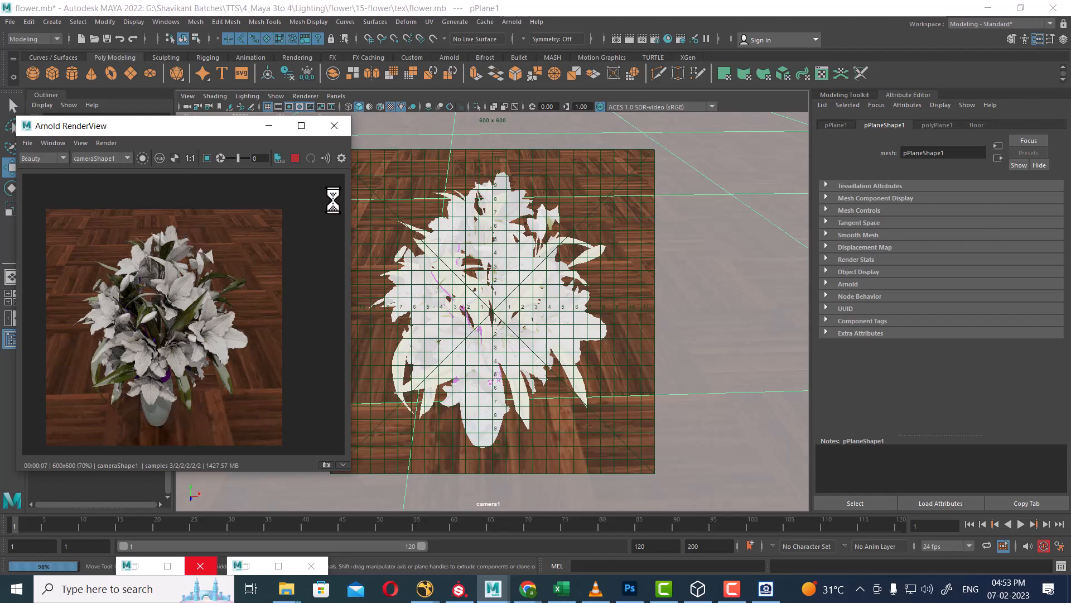
click(337, 125)
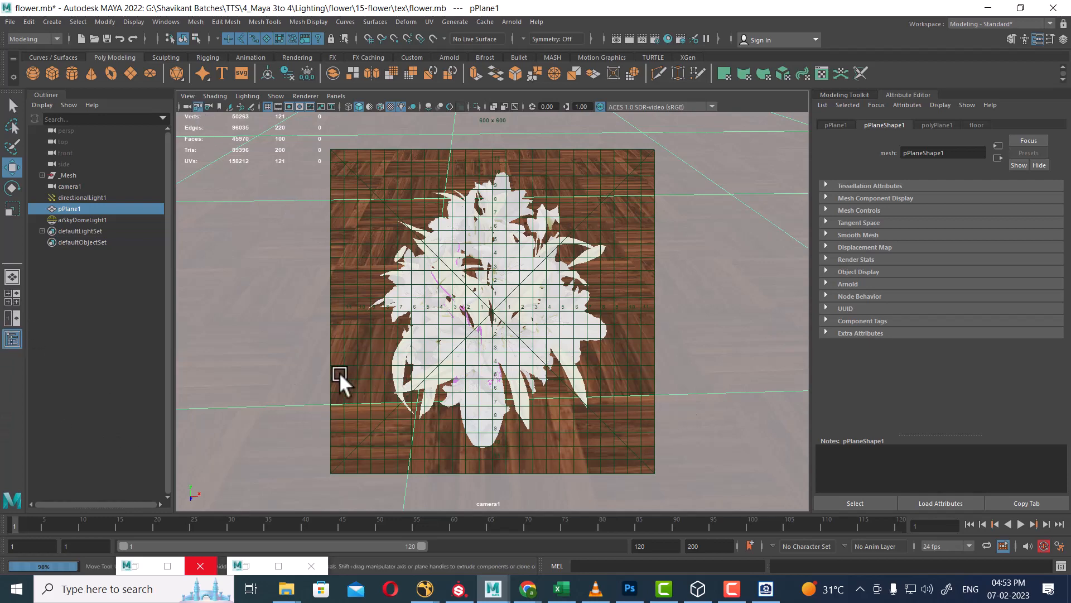
Show the camera1 and perspective views side by side and set the directional light's intensity to 2.5
key(space)
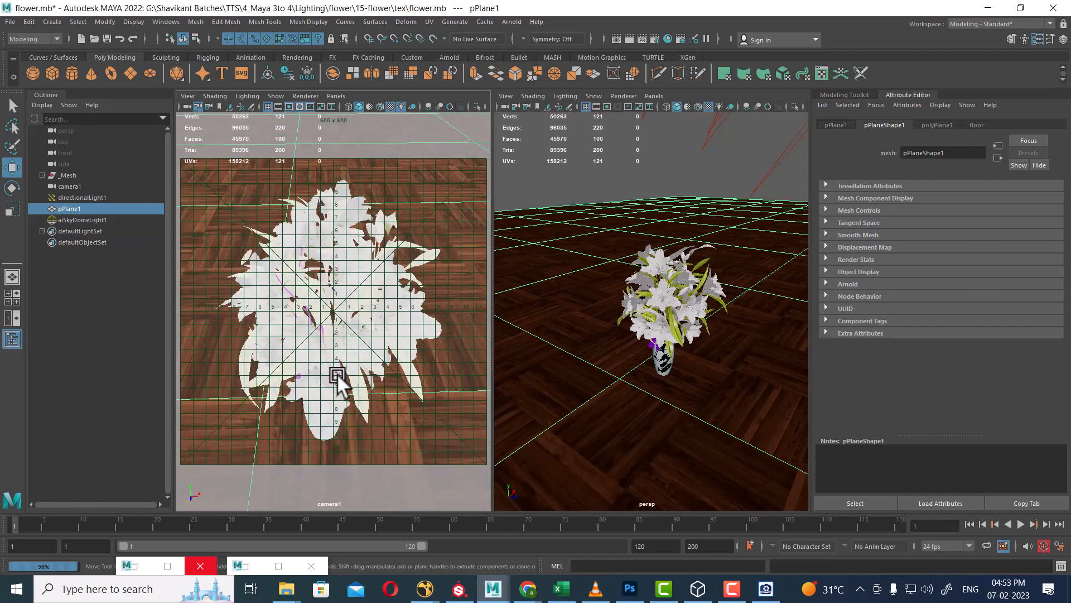
click(774, 167)
scroll(932, 335, up, 2)
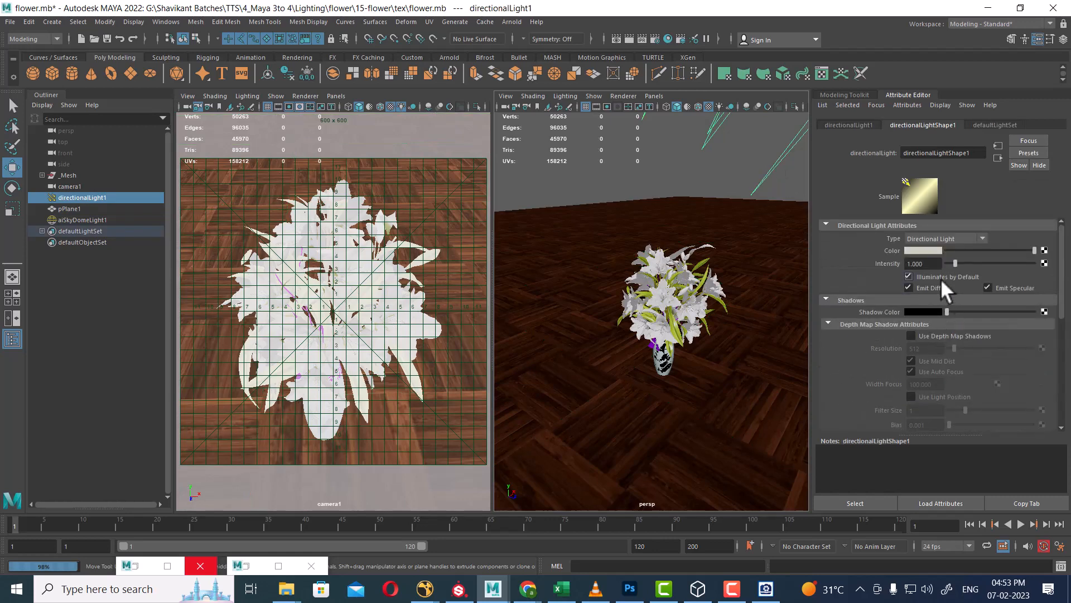
text(2.5)
key(Return)
click(429, 324)
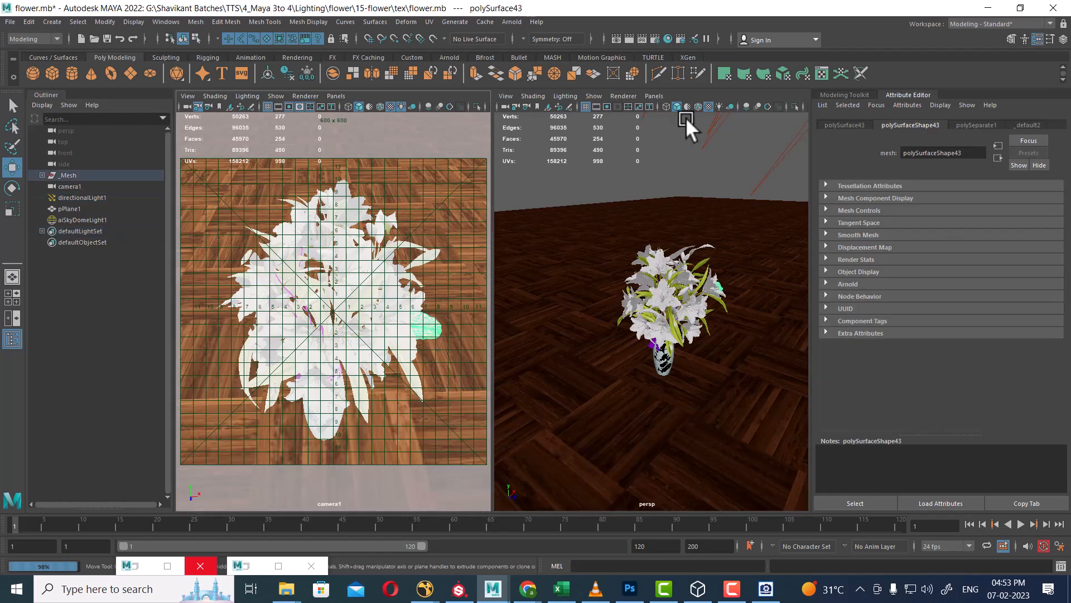
Select the directional light, frame it together with the floor in the perspective view and activate the Rotate tool
click(786, 155)
alt+drag(774, 196, 722, 240)
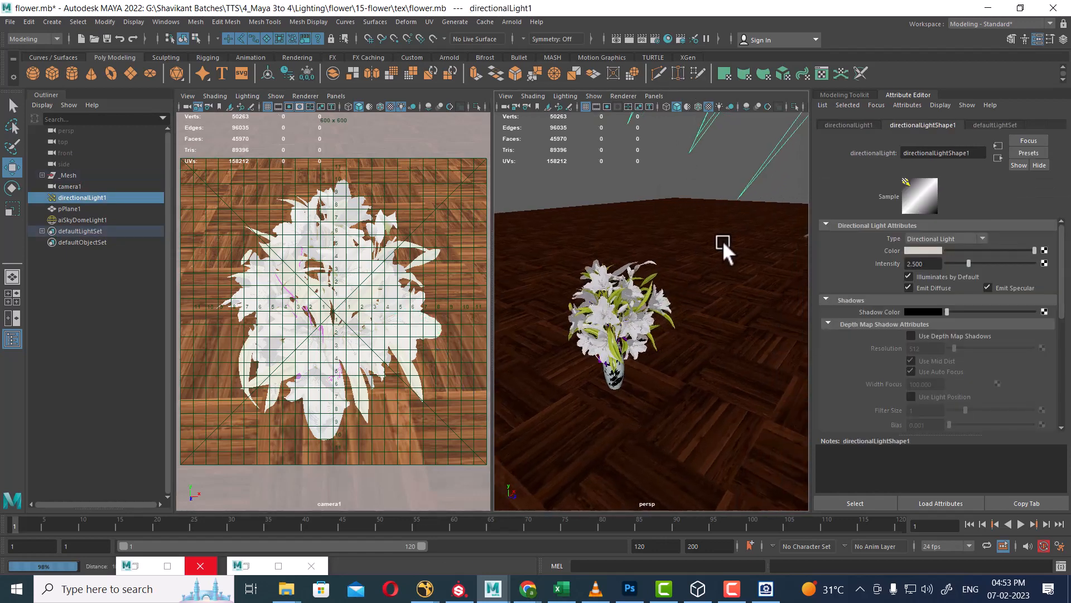
alt+right_drag(722, 240, 691, 206)
alt+drag(691, 206, 725, 247)
alt+drag(772, 170, 747, 268)
alt+drag(756, 210, 802, 213)
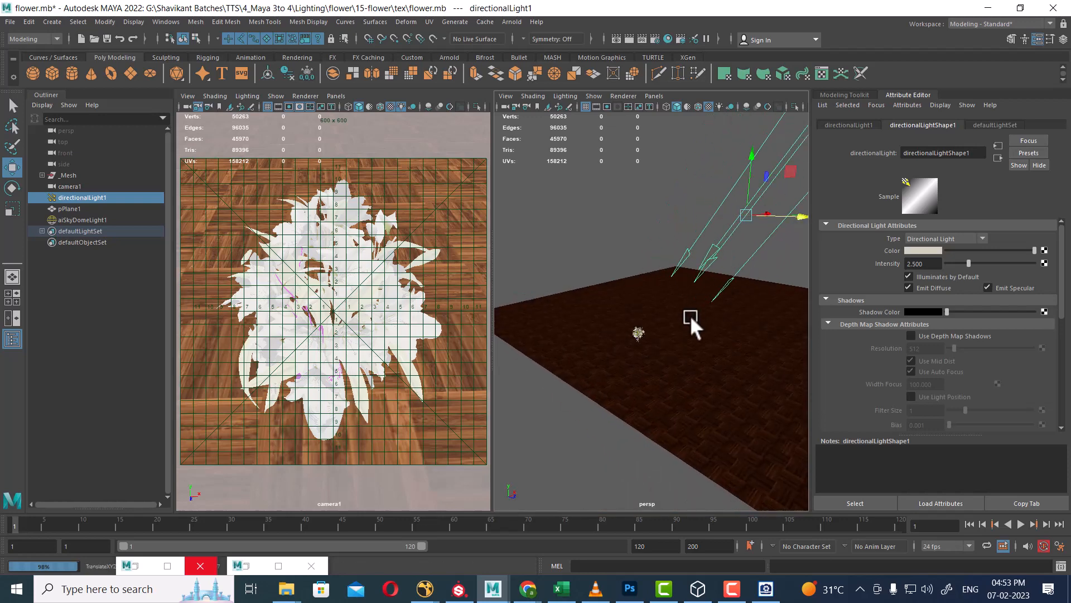
alt+drag(690, 314, 741, 305)
key(e)
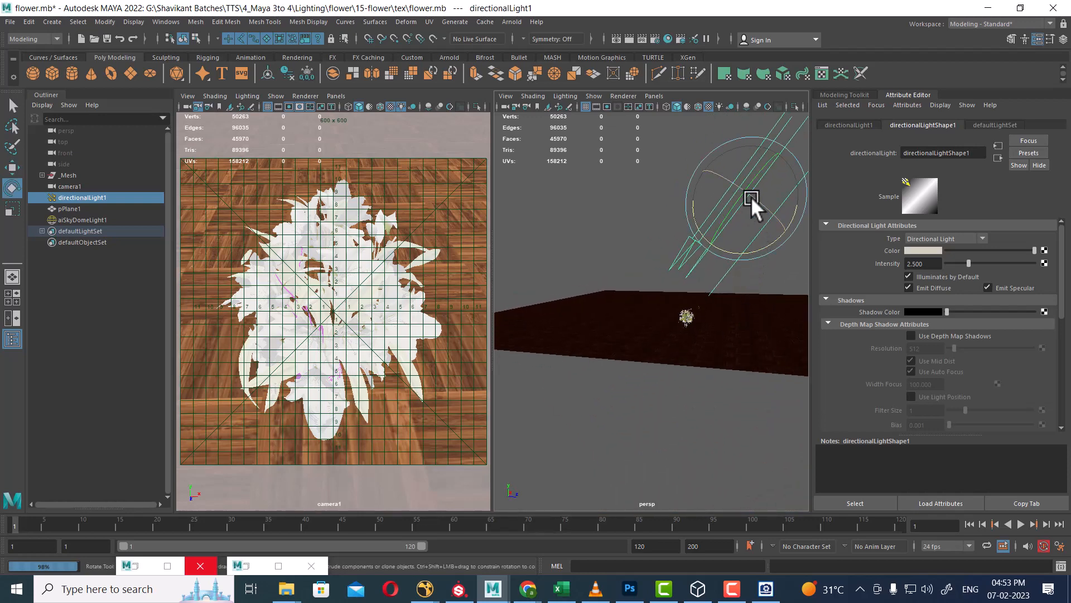
Reopen Arnold RenderView with the camera1 view active and start a live render from camera1
click(506, 22)
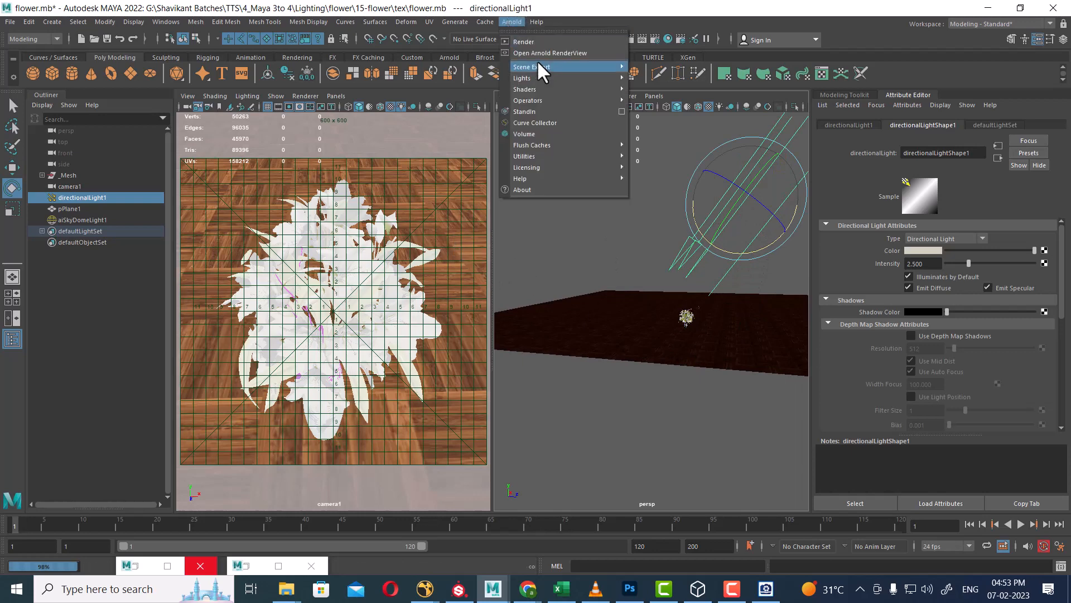
mouse_move(567, 78)
click(558, 53)
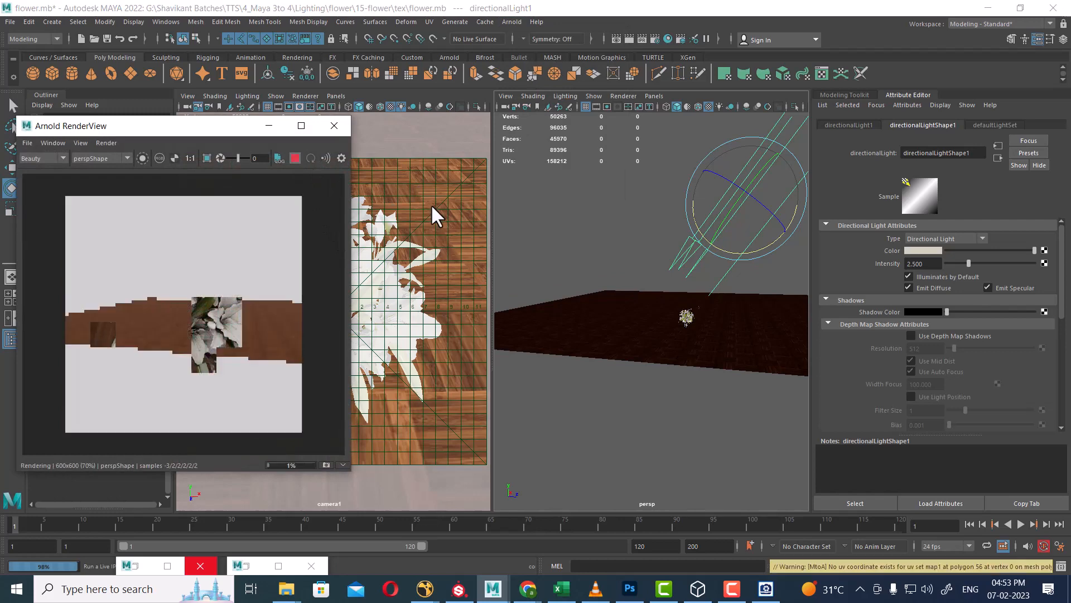
click(431, 203)
click(335, 126)
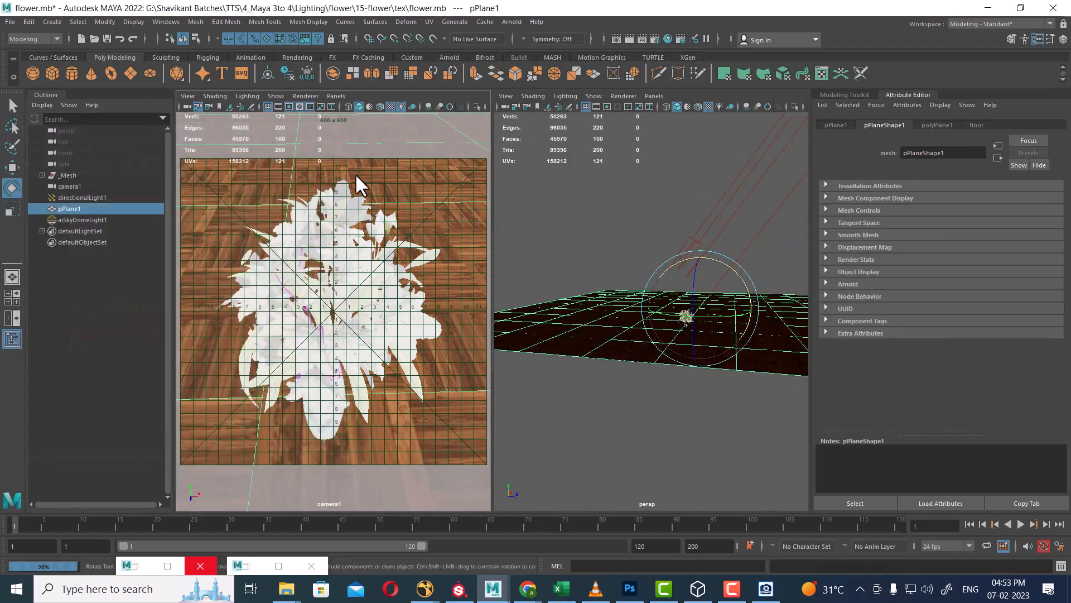
click(508, 23)
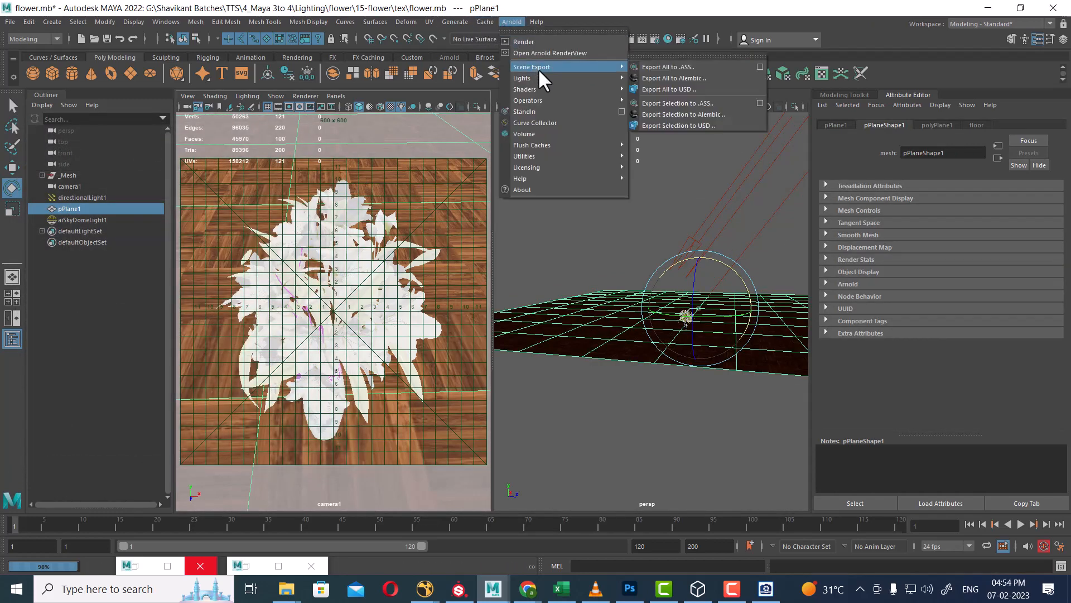
click(548, 53)
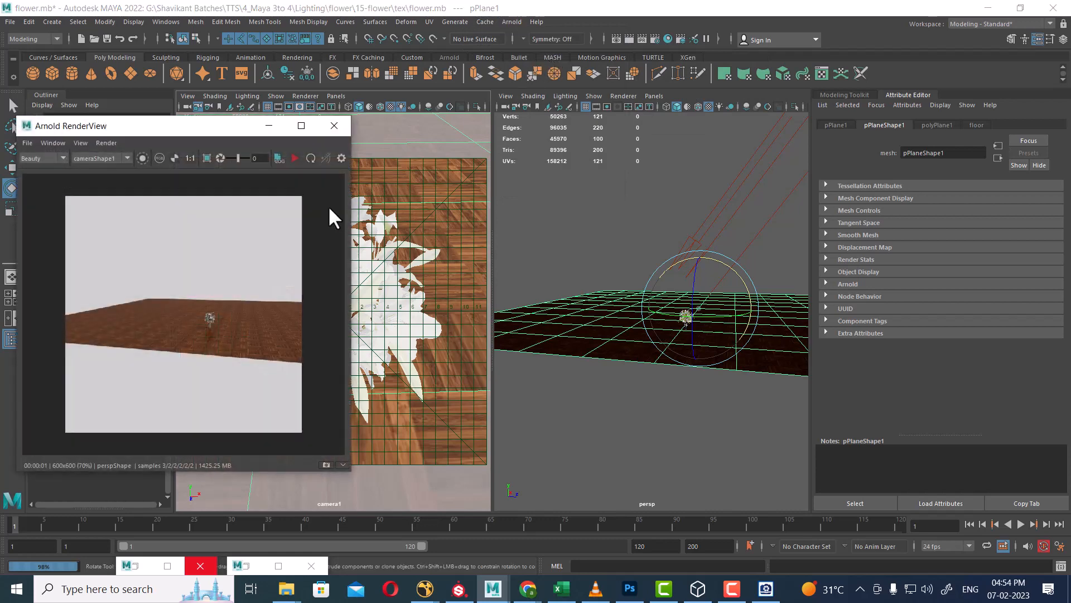
click(294, 157)
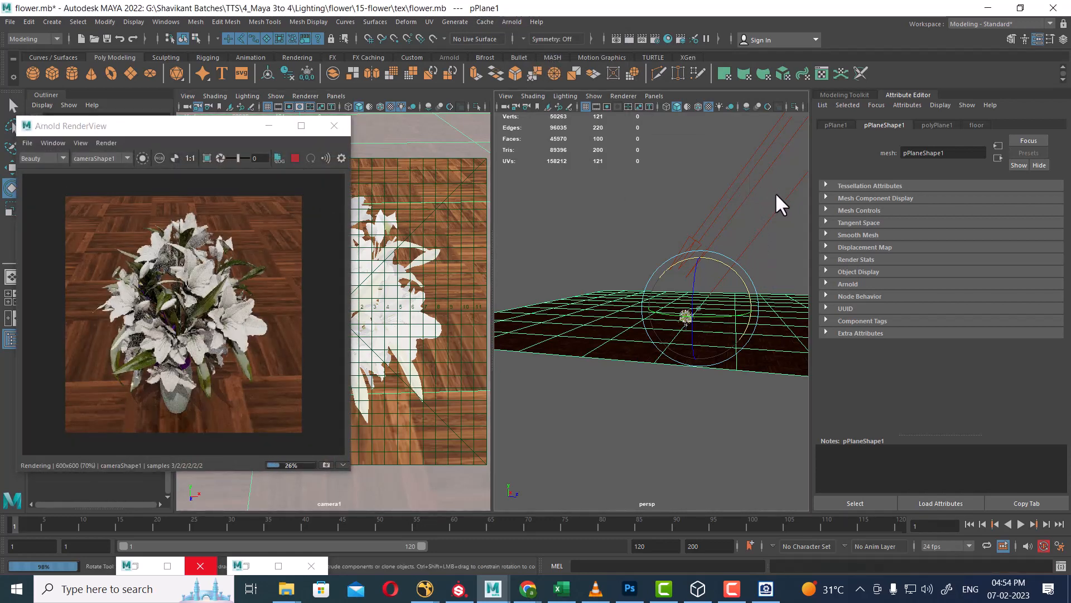
Rotate the directional light in the perspective view so it strikes the vase from a different side, checking the live render
click(769, 225)
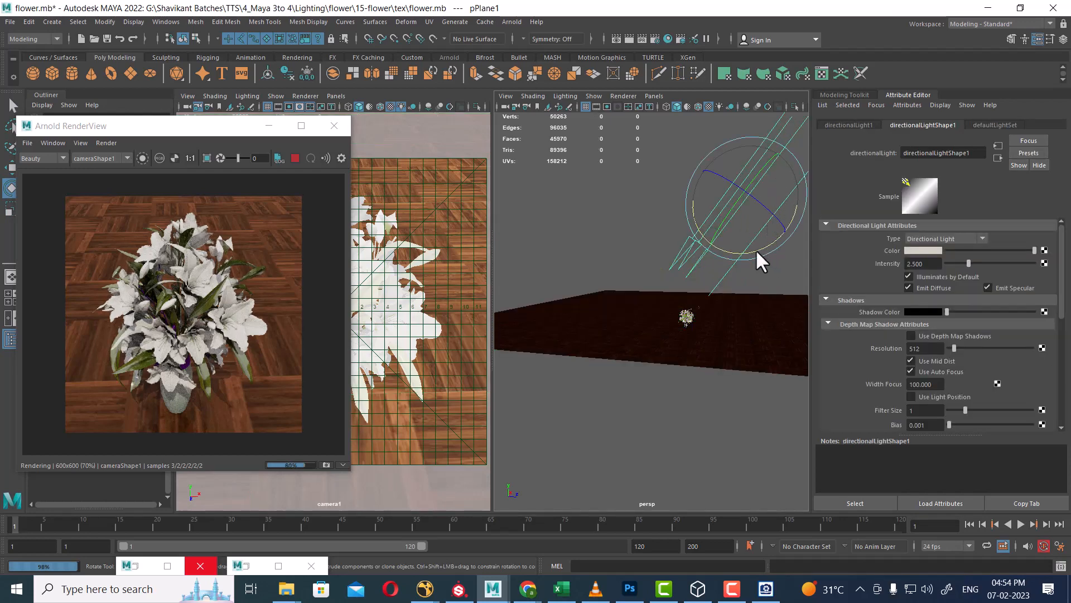
drag(756, 250, 788, 246)
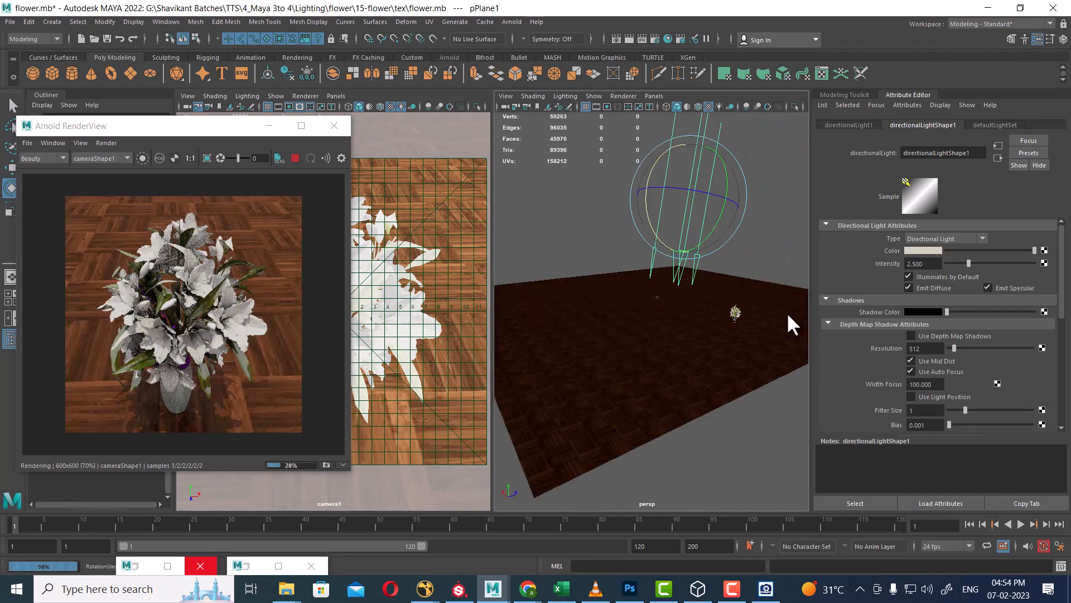
alt+drag(787, 312, 668, 220)
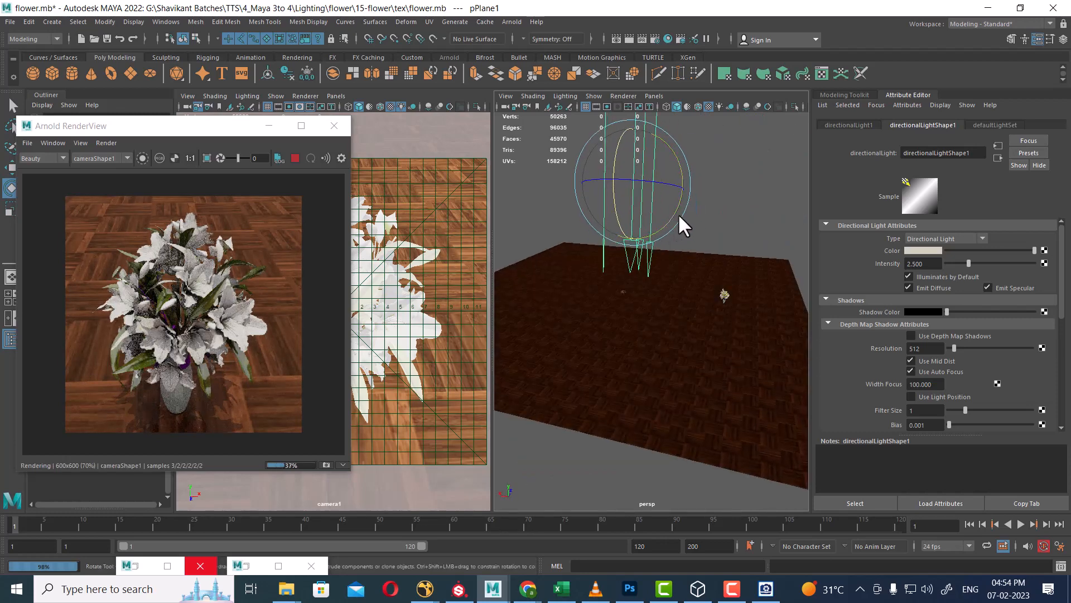
drag(684, 213, 718, 206)
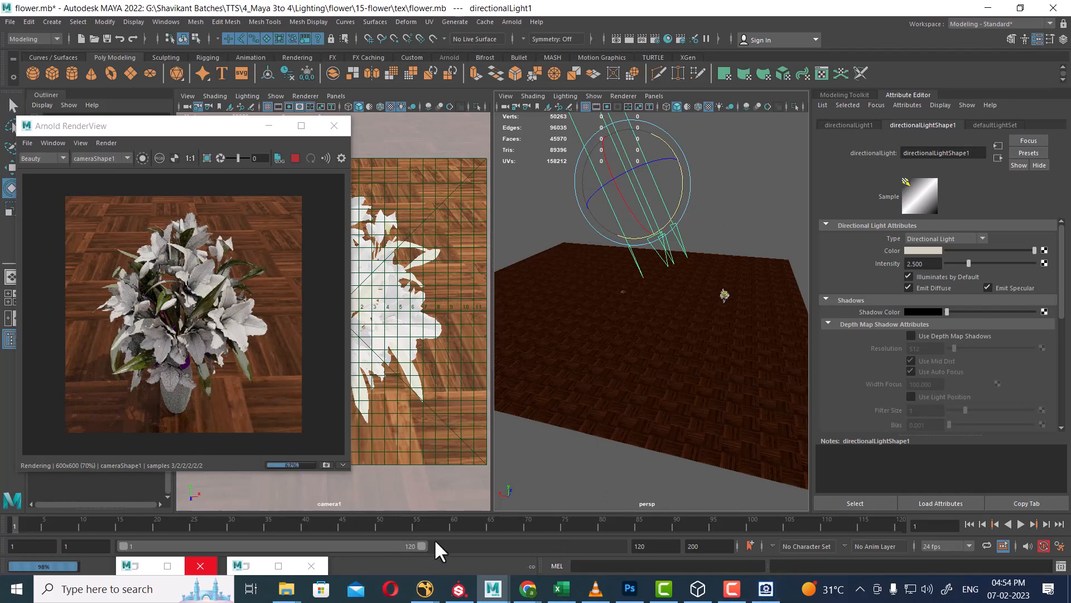
Open the white flower reference 1.jpg from the Flowers folder in ACDSee and place it beside the Arnold render
click(765, 589)
click(493, 589)
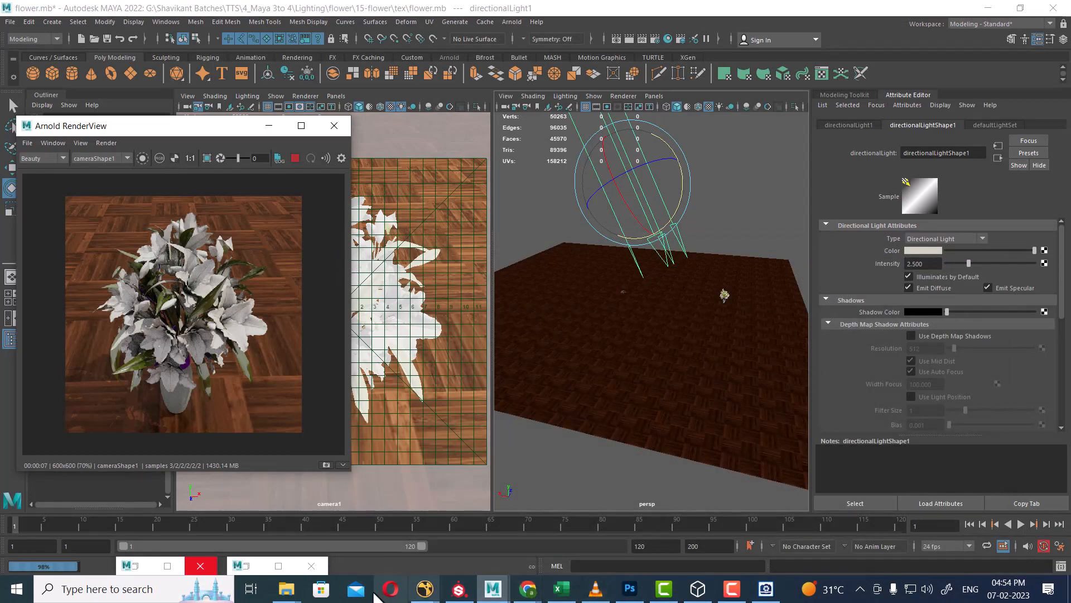
mouse_move(286, 589)
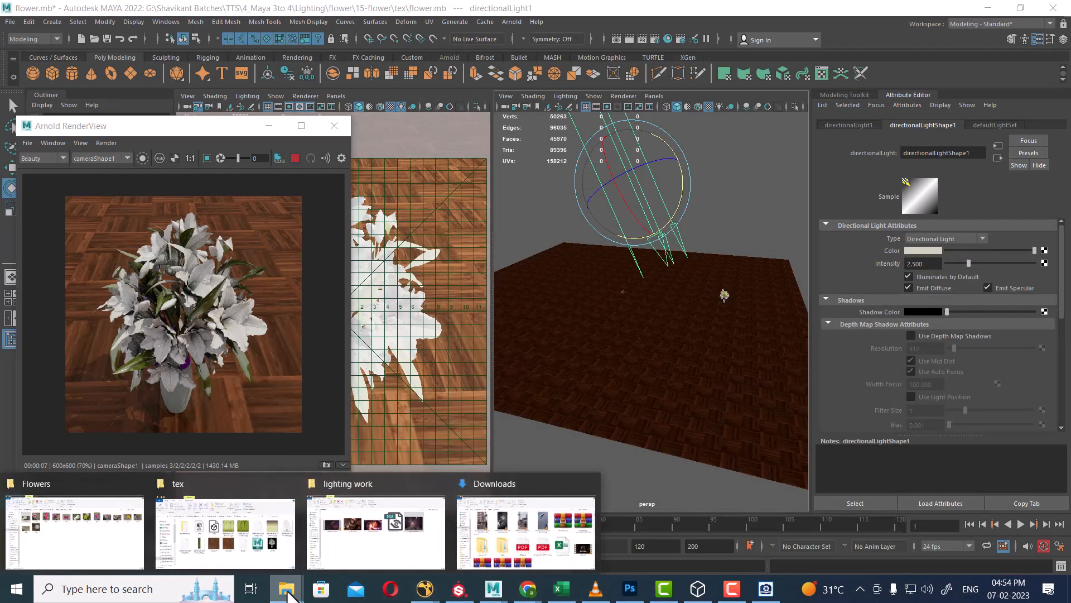
click(123, 537)
double_click(162, 178)
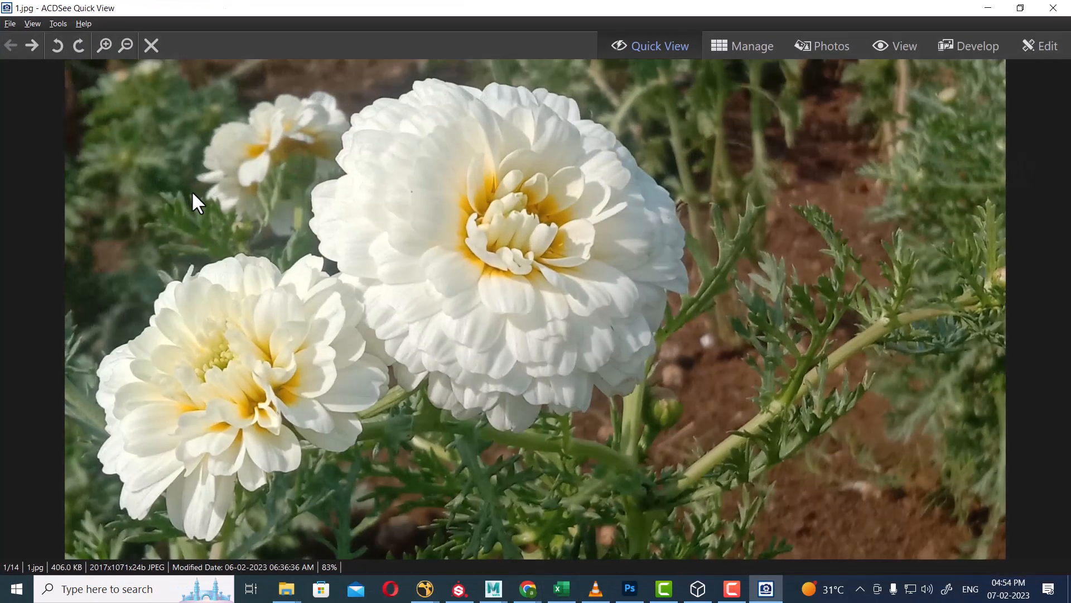
double_click(746, 8)
click(988, 9)
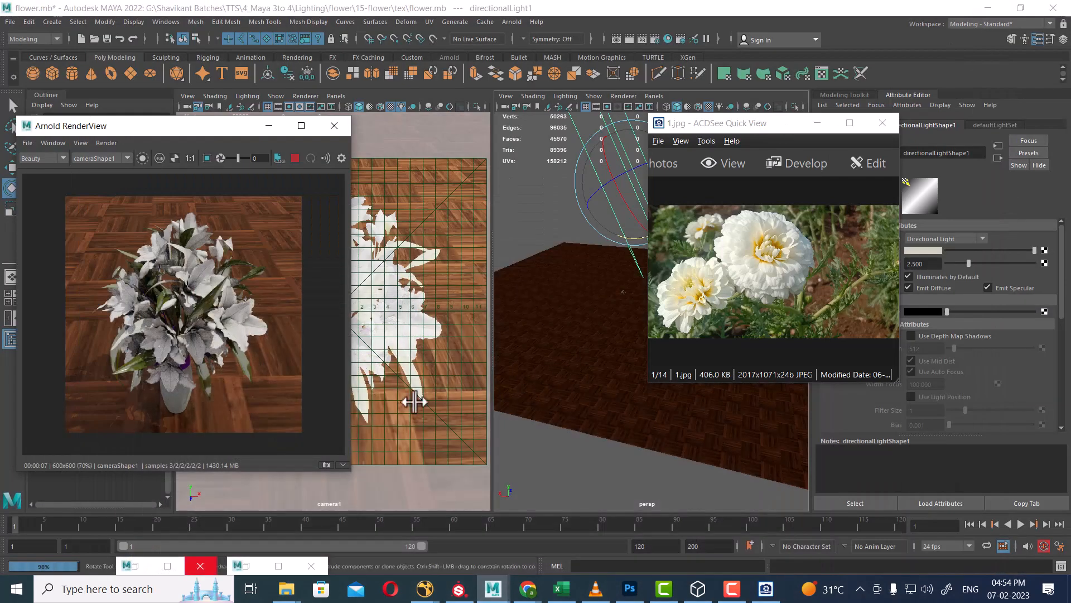
drag(789, 125, 498, 230)
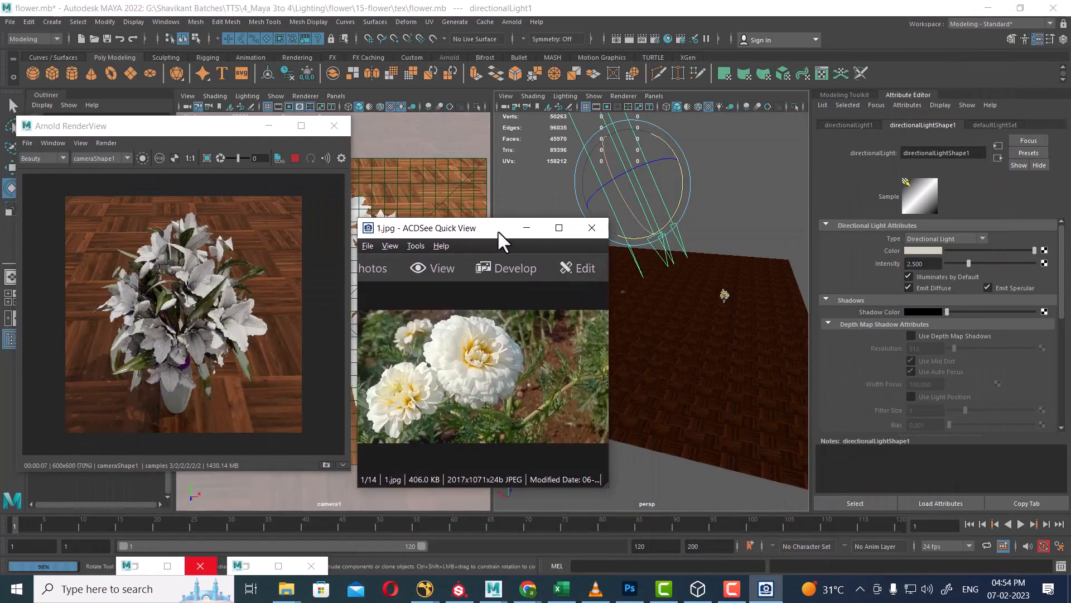
Examine the flower vase up close in the perspective view alongside the white flower reference
scroll(736, 313, up, 5)
alt+middle_drag(750, 329, 718, 337)
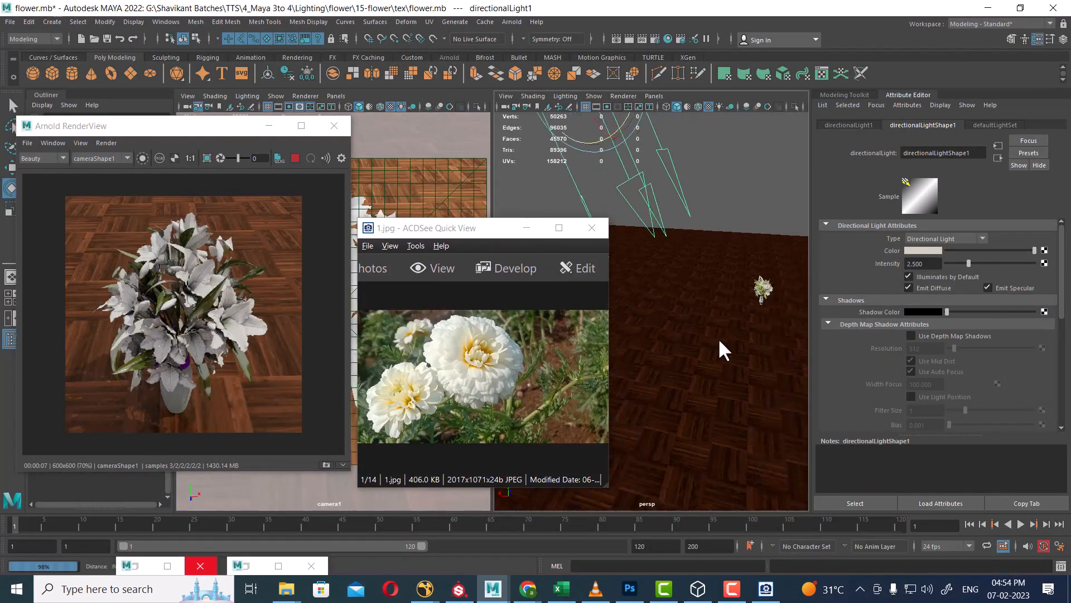
scroll(718, 337, up, 3)
alt+middle_drag(781, 346, 711, 347)
alt+middle_drag(720, 291, 622, 317)
scroll(702, 313, up, 8)
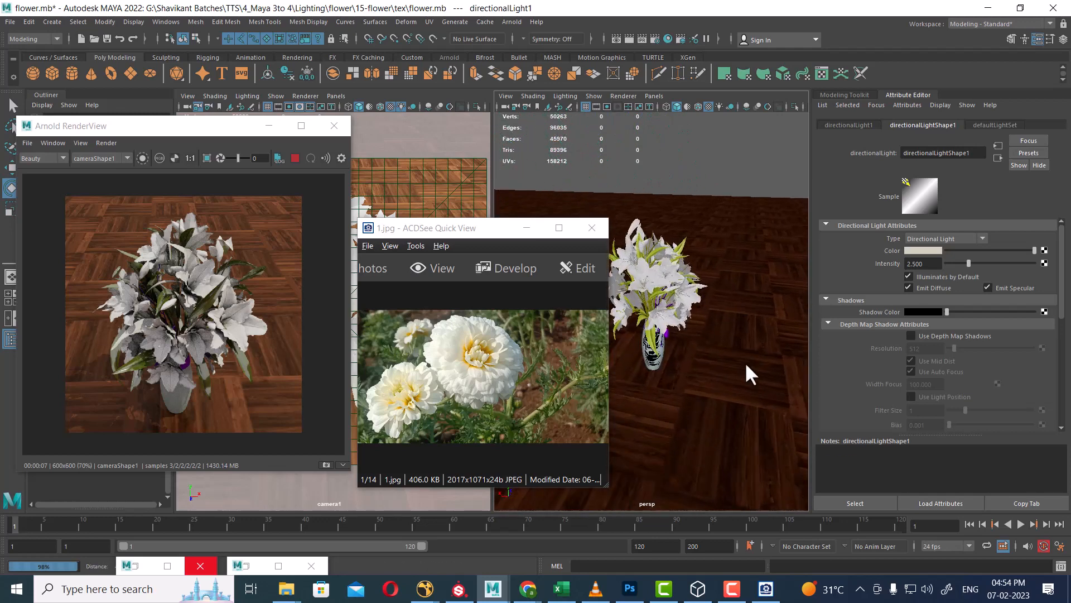
scroll(702, 320, up, 2)
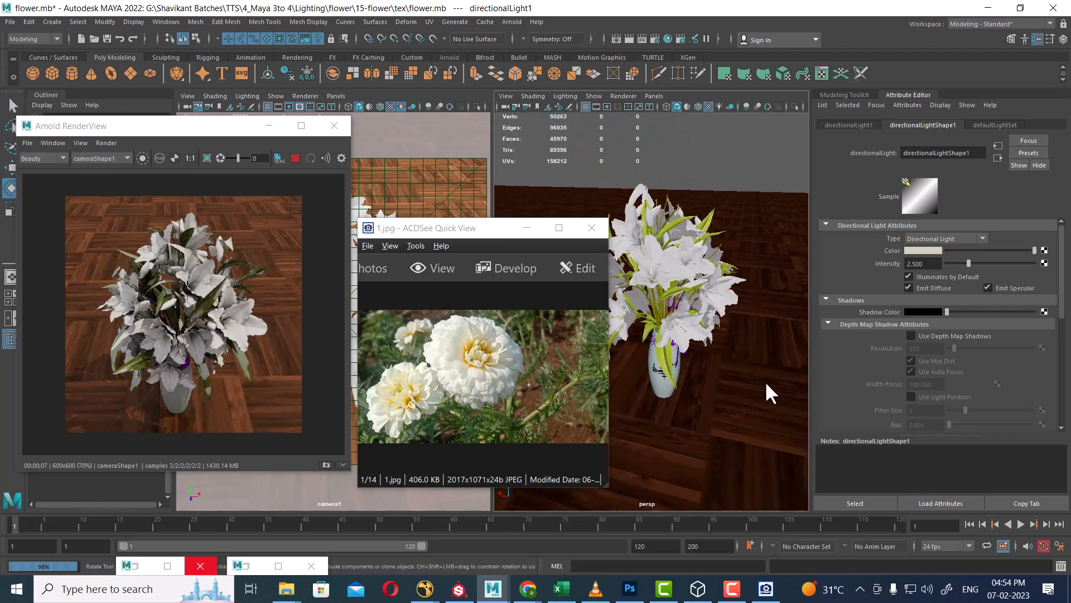
Open the lambert material attributes of a white petal in the perspective view and stop the live Arnold render
click(707, 269)
right_drag(707, 268, 719, 541)
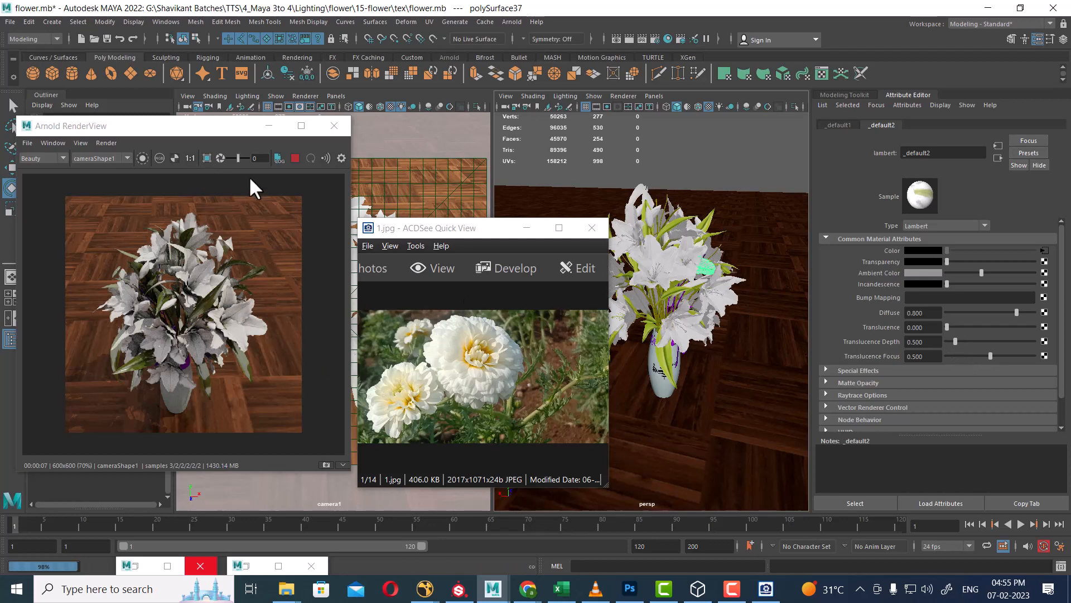
click(294, 158)
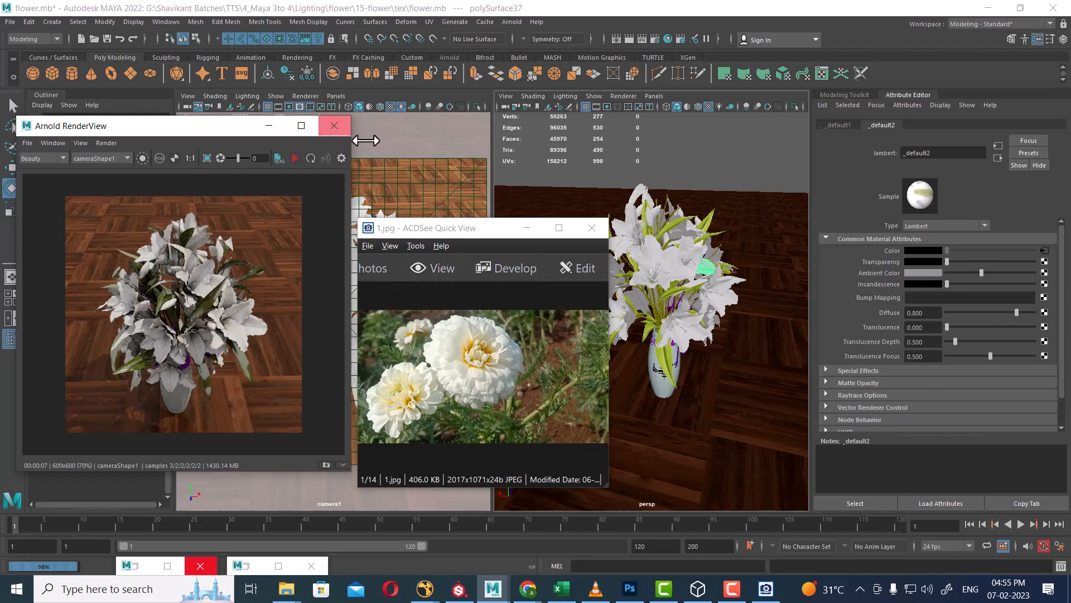
Try to render the camera1 view as a still frame in the Render View window
click(626, 36)
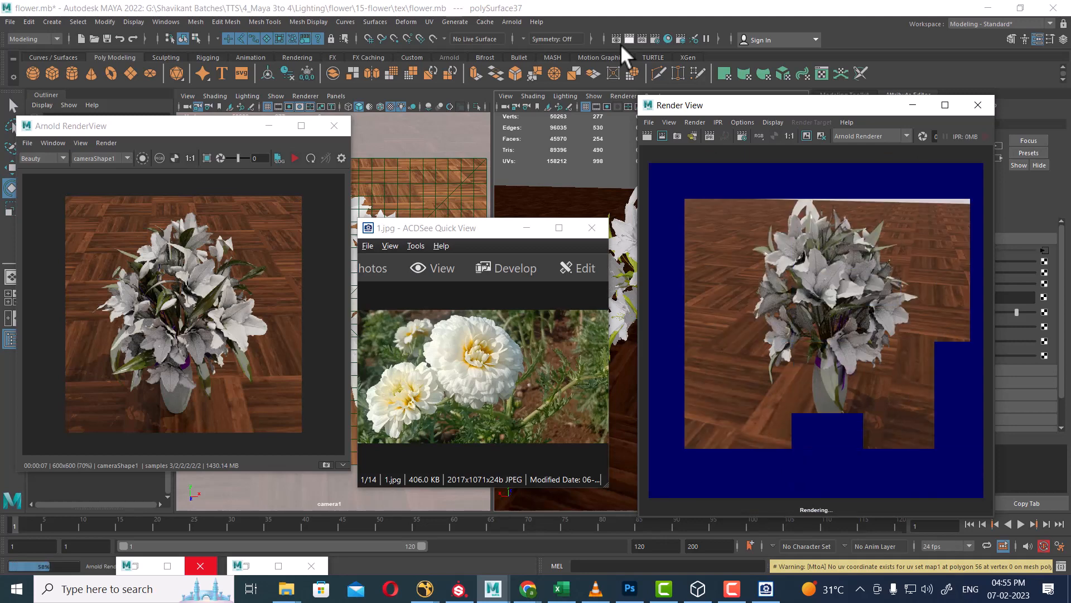
click(476, 177)
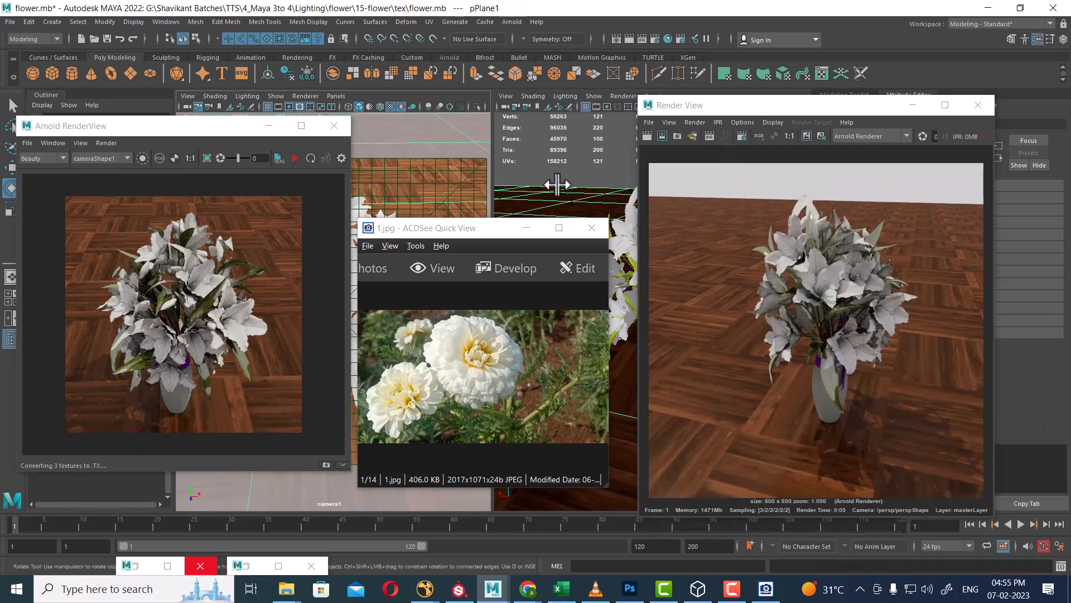
click(642, 134)
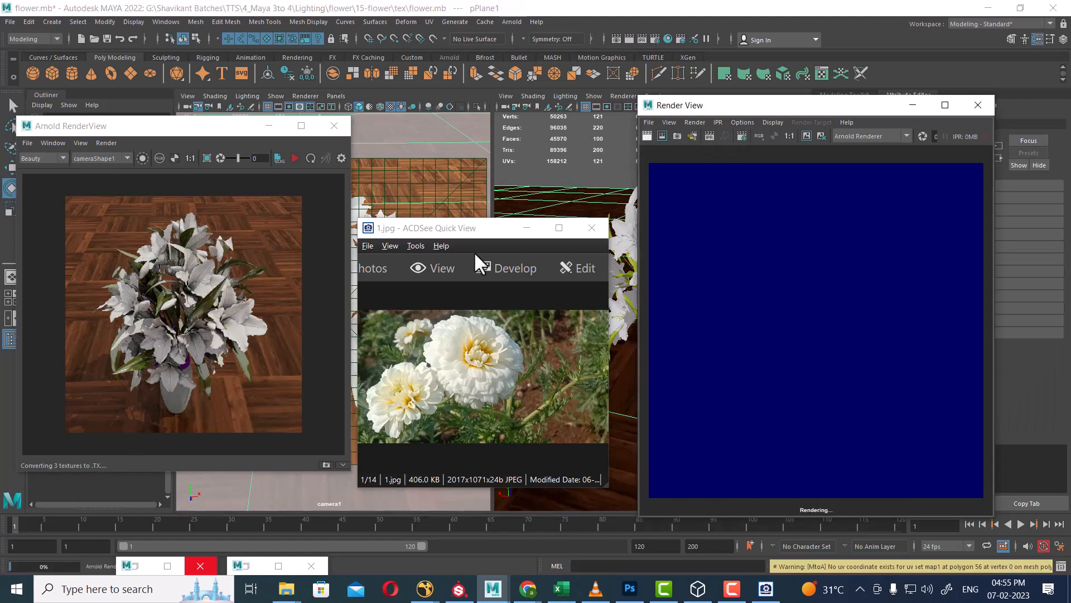
Clear away the reference and render windows, maximize the camera1 view and render it in Render View, keeping the image for comparison
click(526, 227)
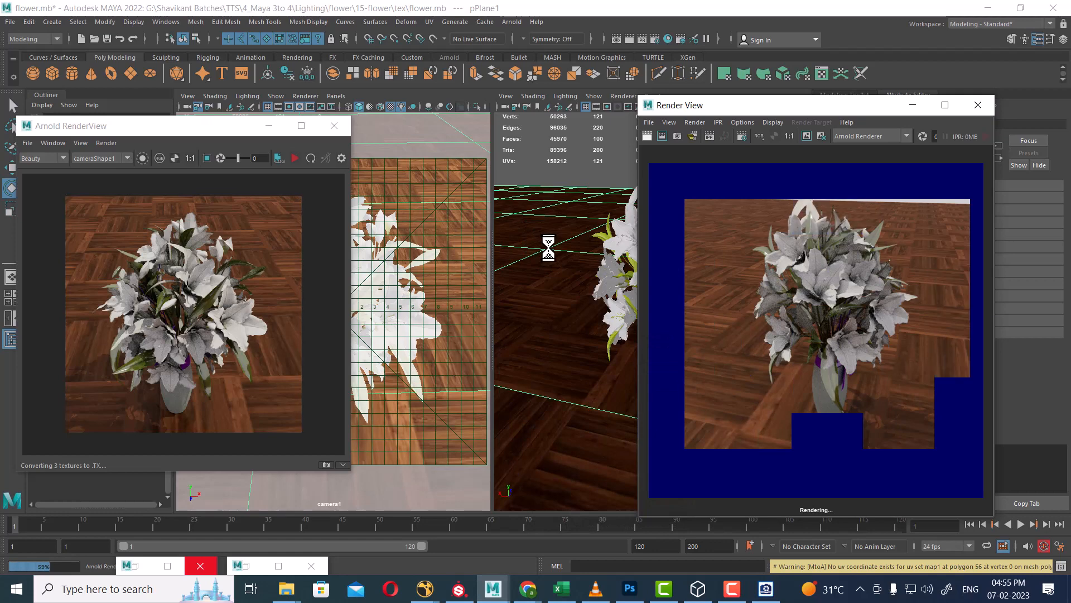
click(334, 126)
click(977, 106)
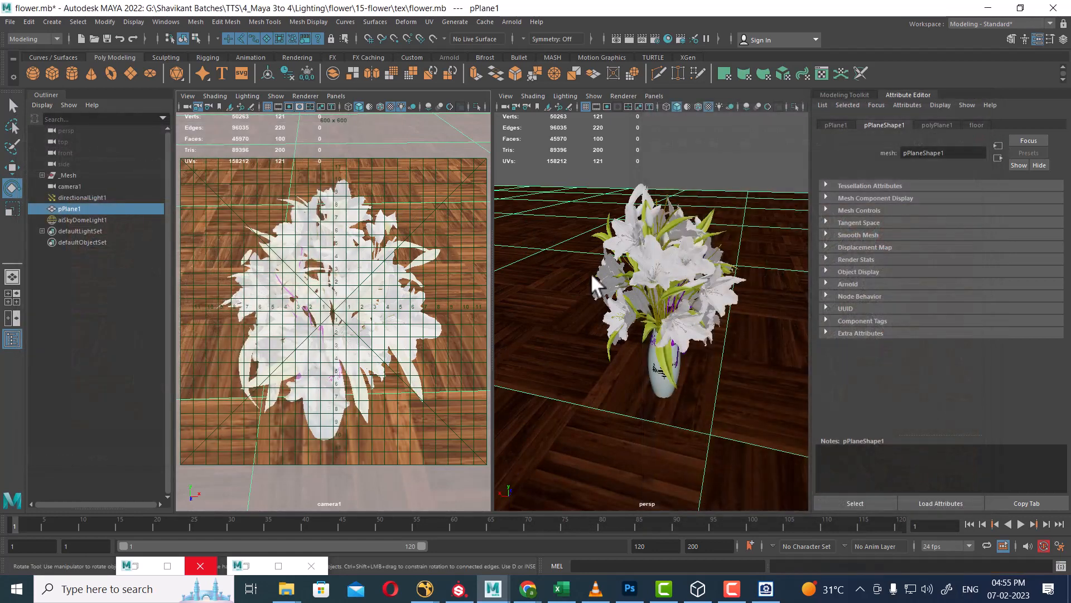
key(space)
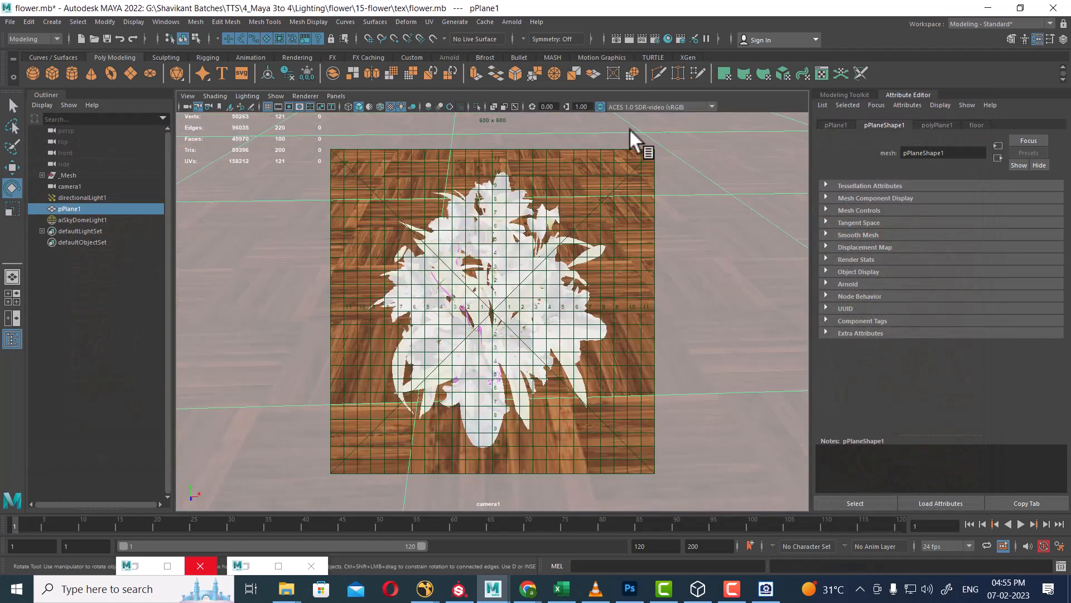
click(629, 38)
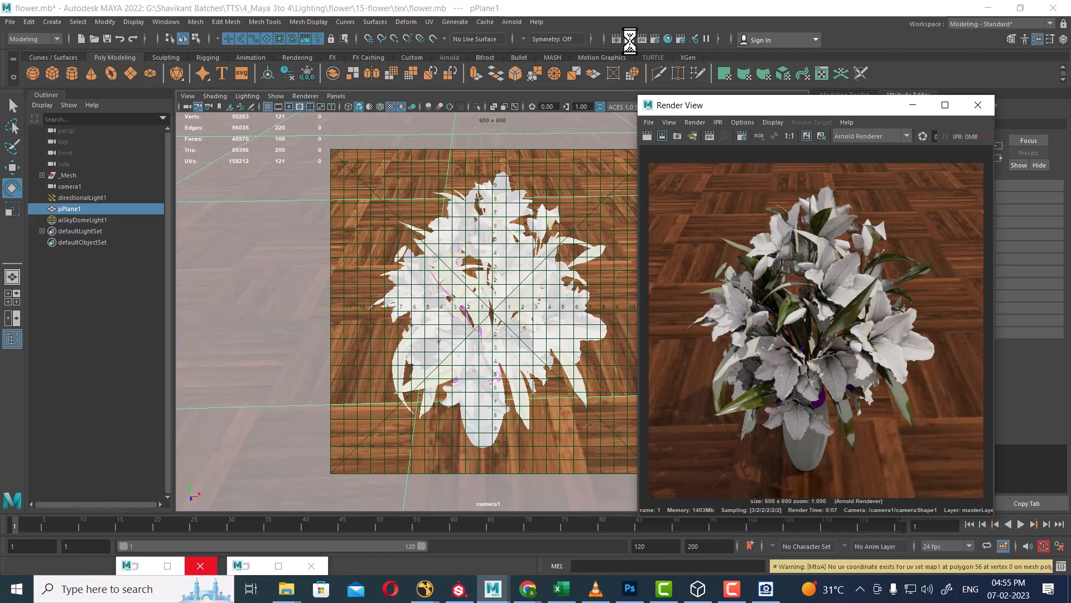
drag(767, 108, 234, 99)
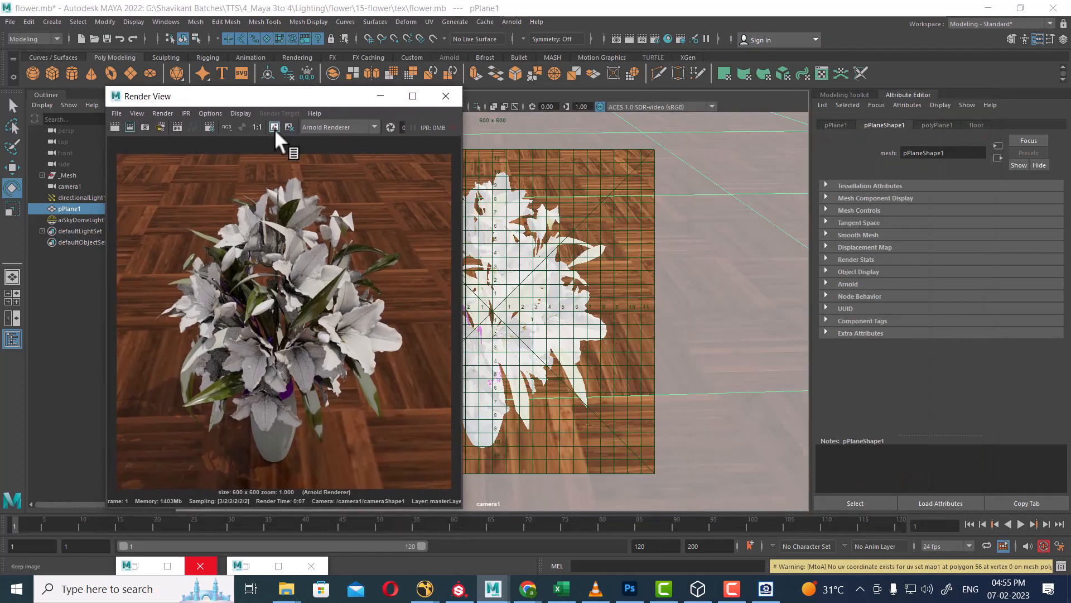
Set the white petal material's Translucence to 0.206, render a region over the right-hand flowers and compare it with the kept image
click(575, 312)
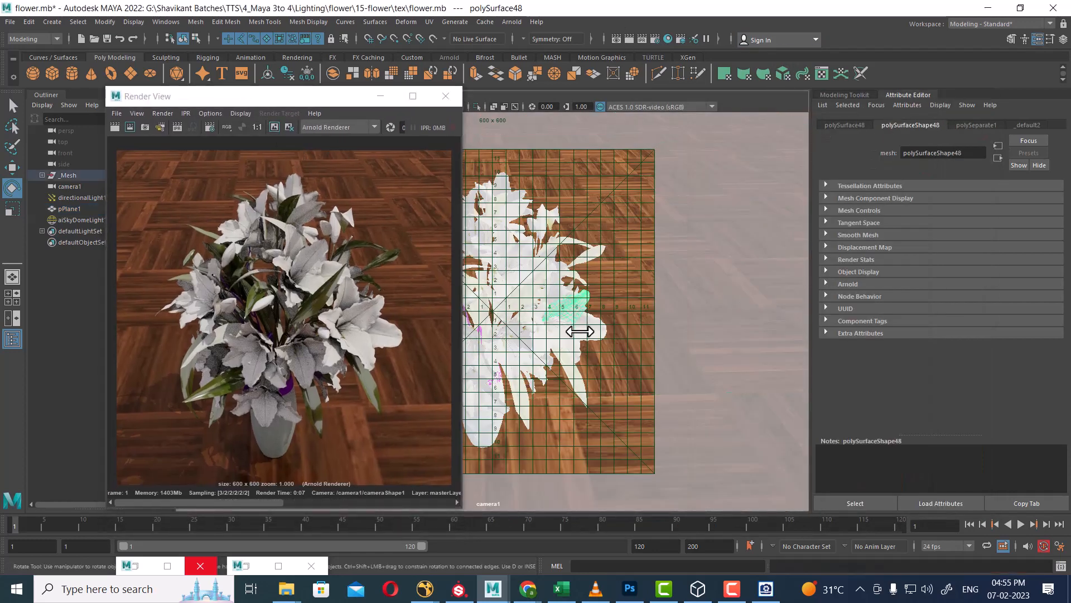
right_drag(571, 313, 581, 554)
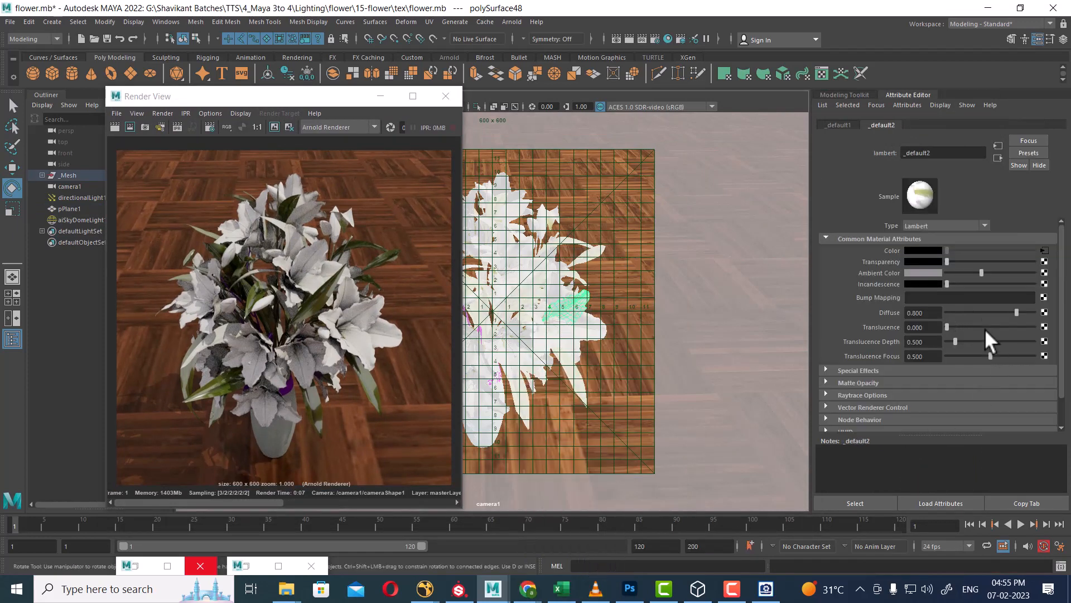
drag(956, 326, 965, 327)
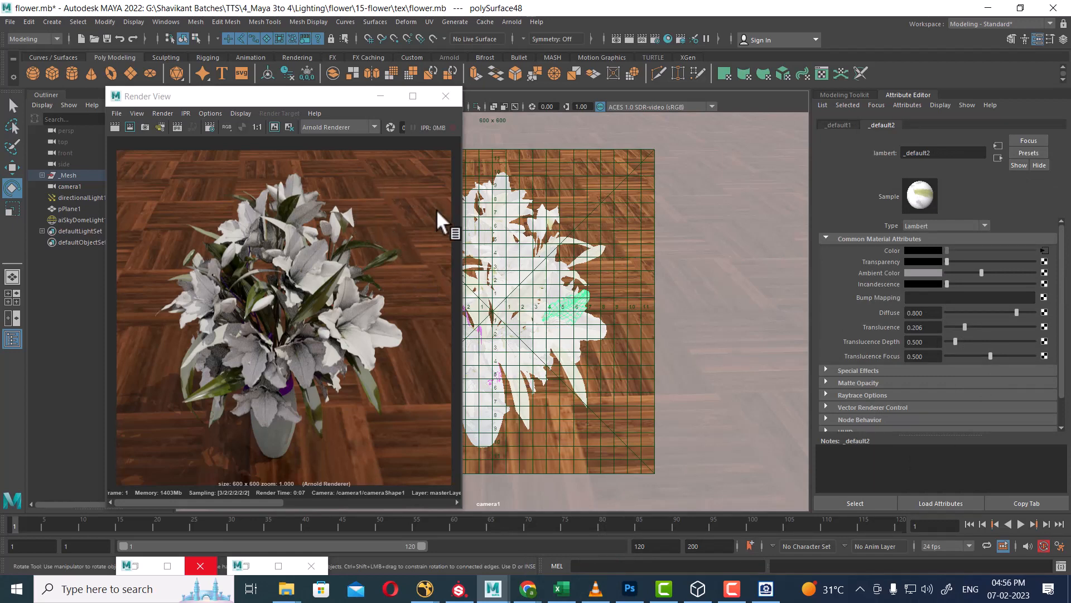
drag(439, 216, 329, 394)
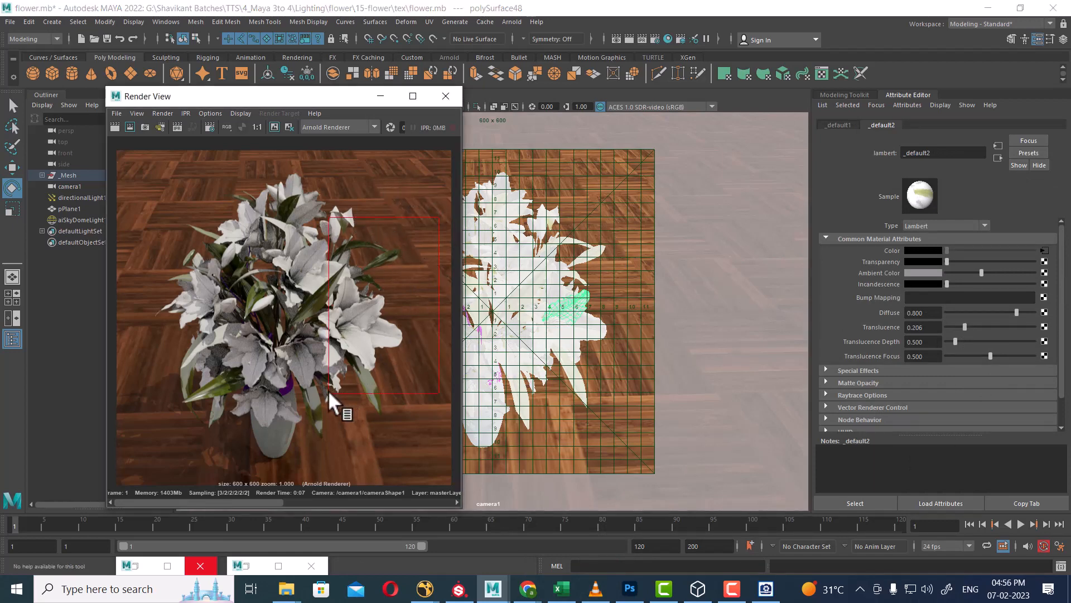
click(128, 126)
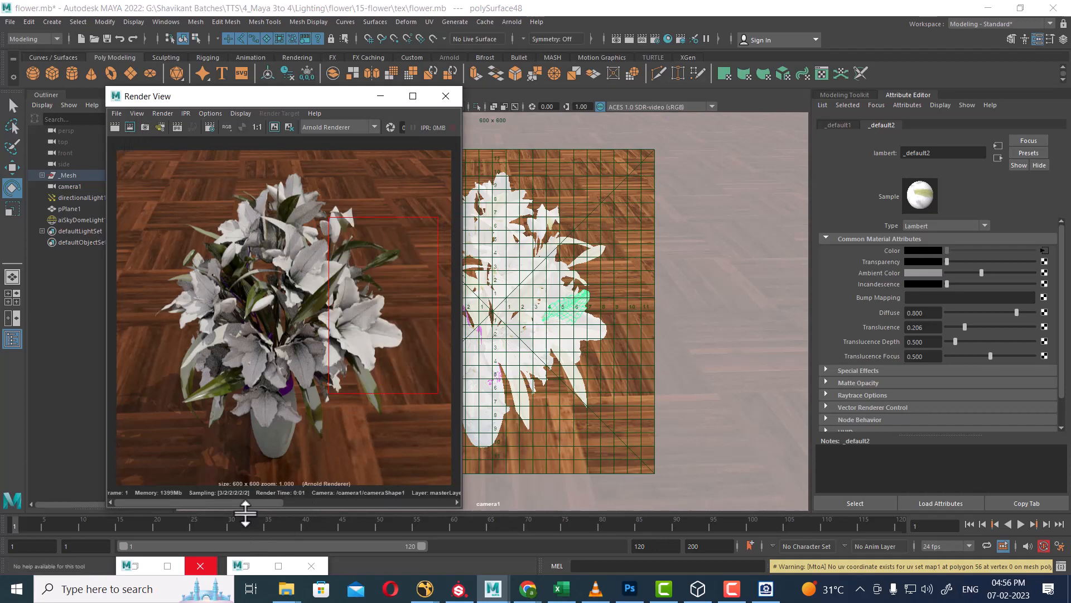
click(323, 503)
drag(391, 510, 145, 506)
Set the petal material's Translucence to 0.555 and Translucence Depth to 2.774, and render the marked region again
drag(970, 327, 993, 326)
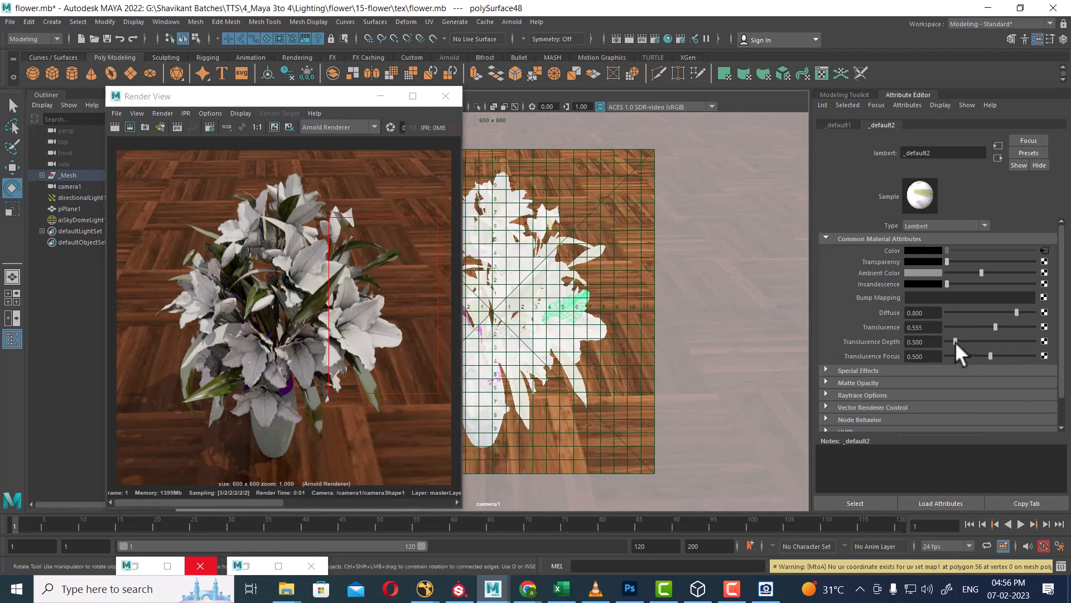
drag(994, 341, 996, 341)
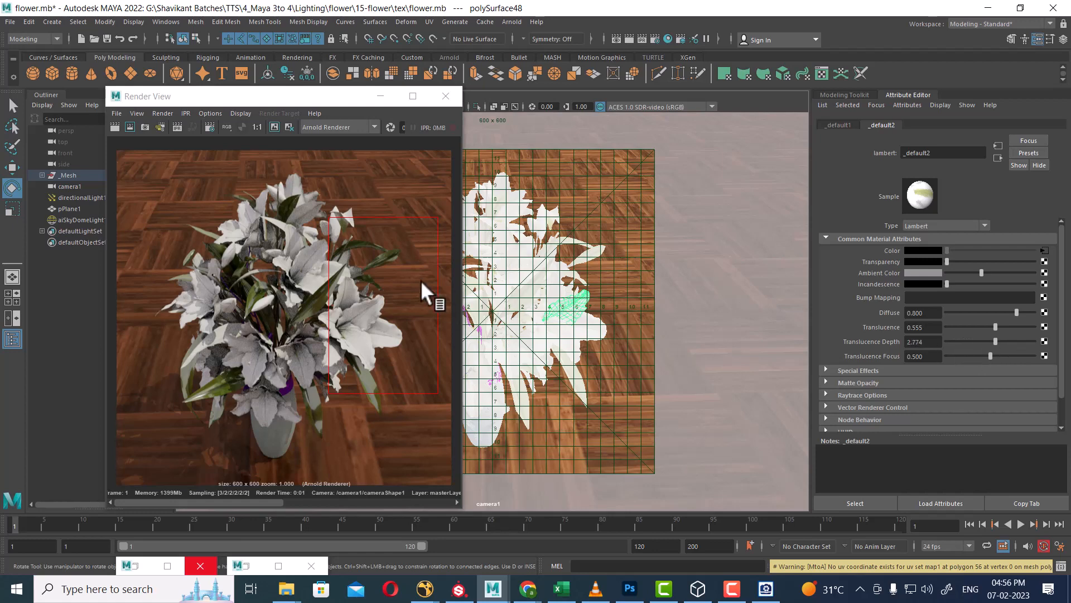
click(130, 127)
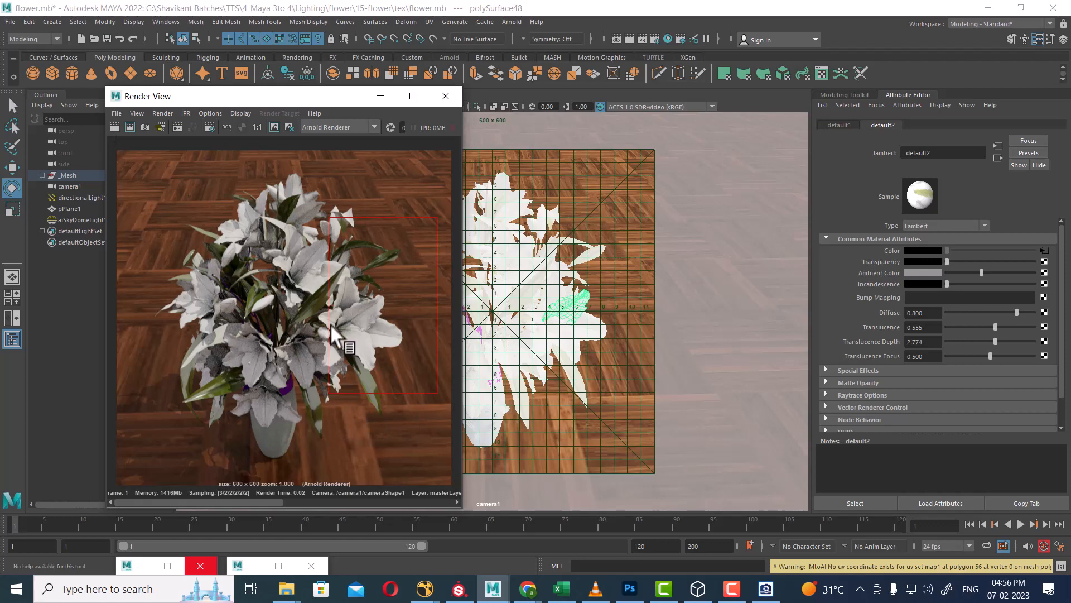
Render a larger flower region with Diffuse 0.806, Translucence 0.206, Translucence Depth 3.032 and Translucence Focus 0.129, and compare it with the kept image
drag(306, 199, 440, 454)
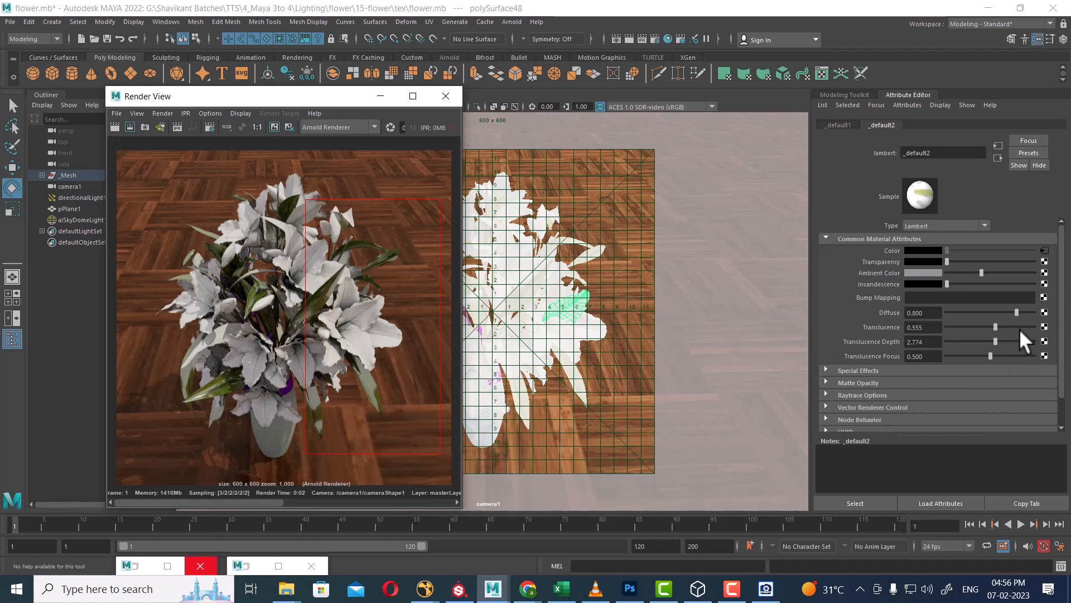
drag(996, 341, 1028, 342)
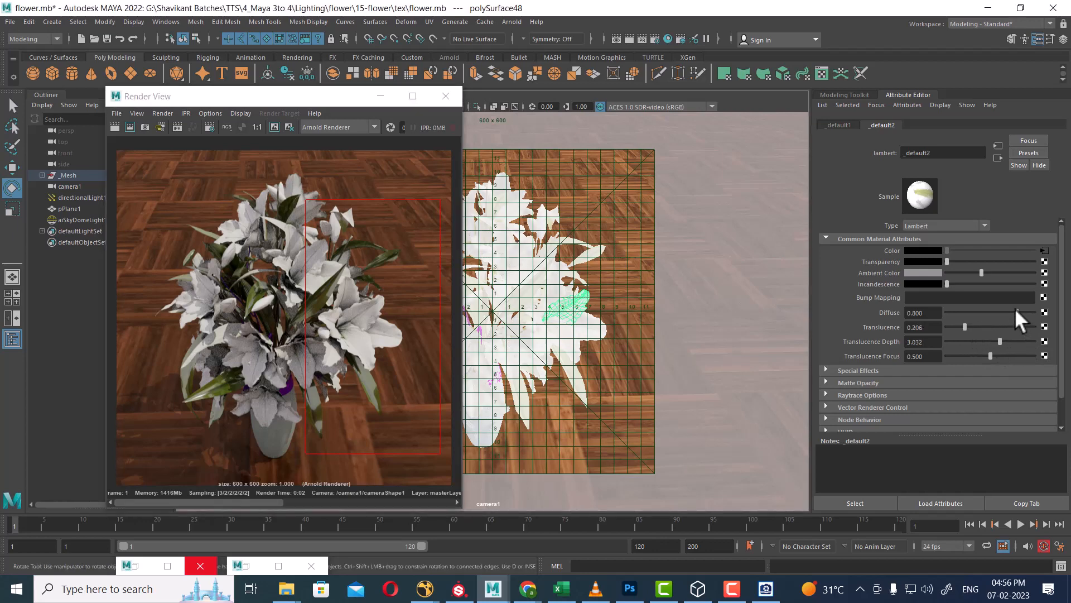
mouse_move(1015, 310)
mouse_down()
mouse_move(981, 310)
mouse_move(1015, 311)
mouse_up()
drag(991, 355, 953, 358)
click(131, 129)
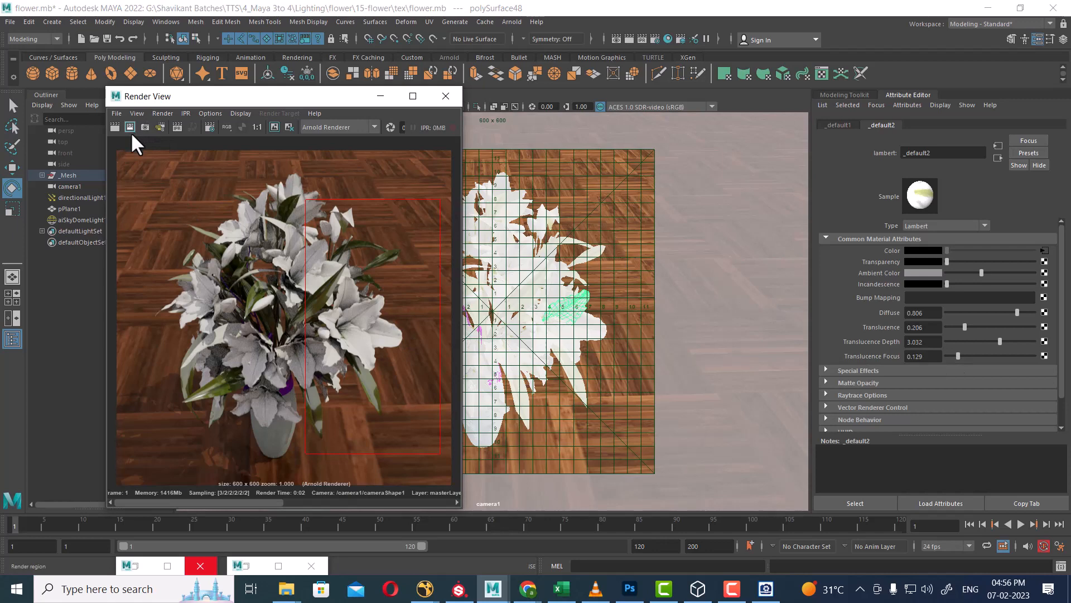
click(130, 128)
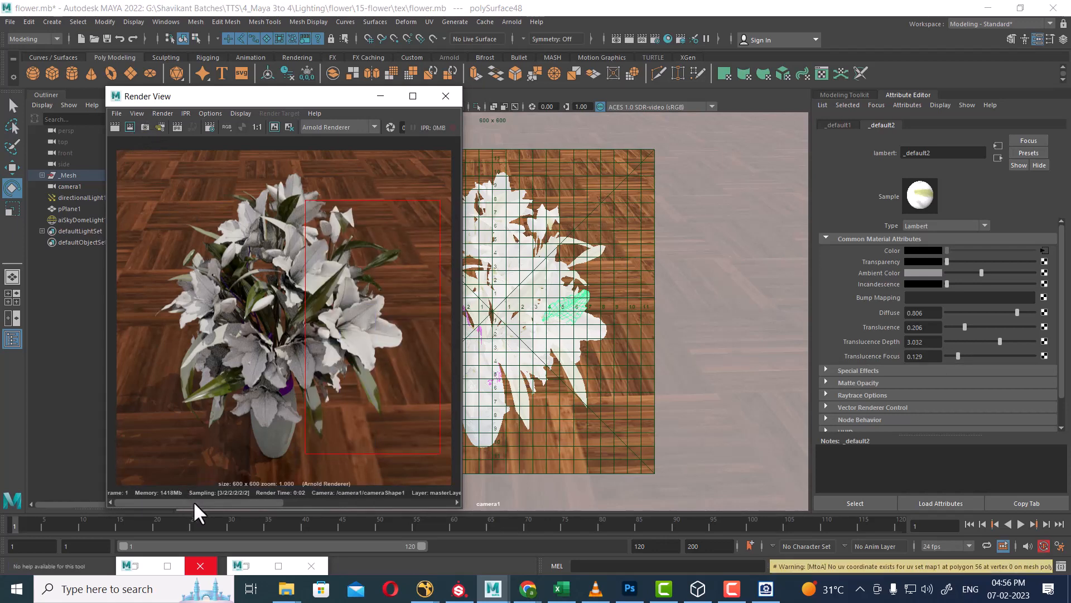
drag(193, 502, 368, 506)
drag(268, 508, 244, 497)
Render and compare the full camera1 frame, and set the petal material's Translucence to 0.168, Translucence Depth to 3.355 and Translucence Focus to 0.748
click(114, 125)
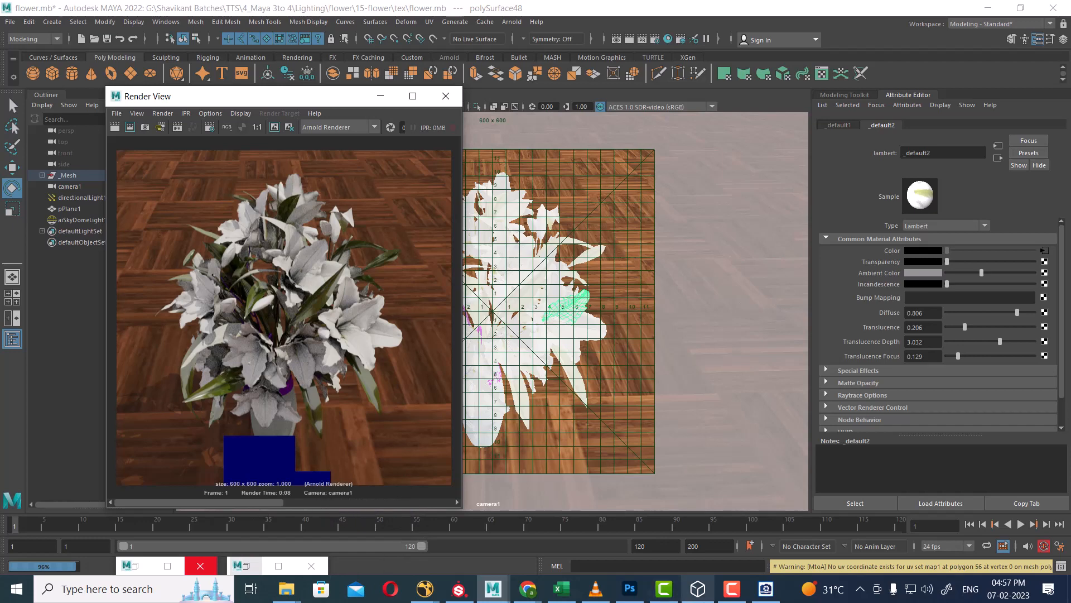
click(270, 317)
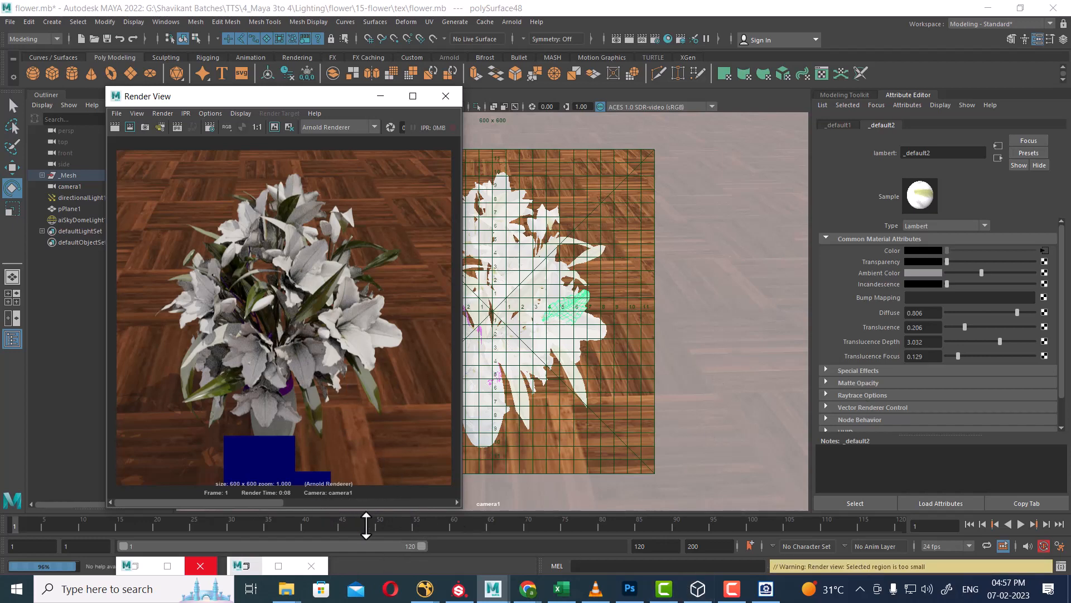
drag(390, 503, 70, 521)
mouse_move(962, 356)
mouse_down()
mouse_move(999, 355)
mouse_move(1002, 326)
mouse_move(953, 333)
mouse_move(1012, 356)
mouse_up()
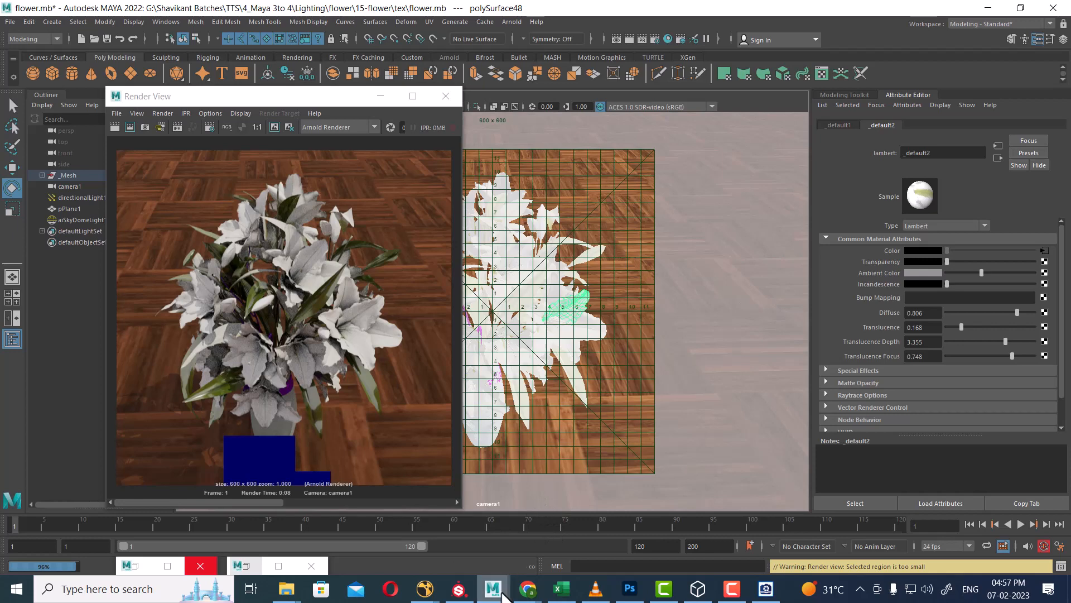
Switch to the Maya window with rose.mb and create a point light in the scene
mouse_move(502, 593)
click(631, 541)
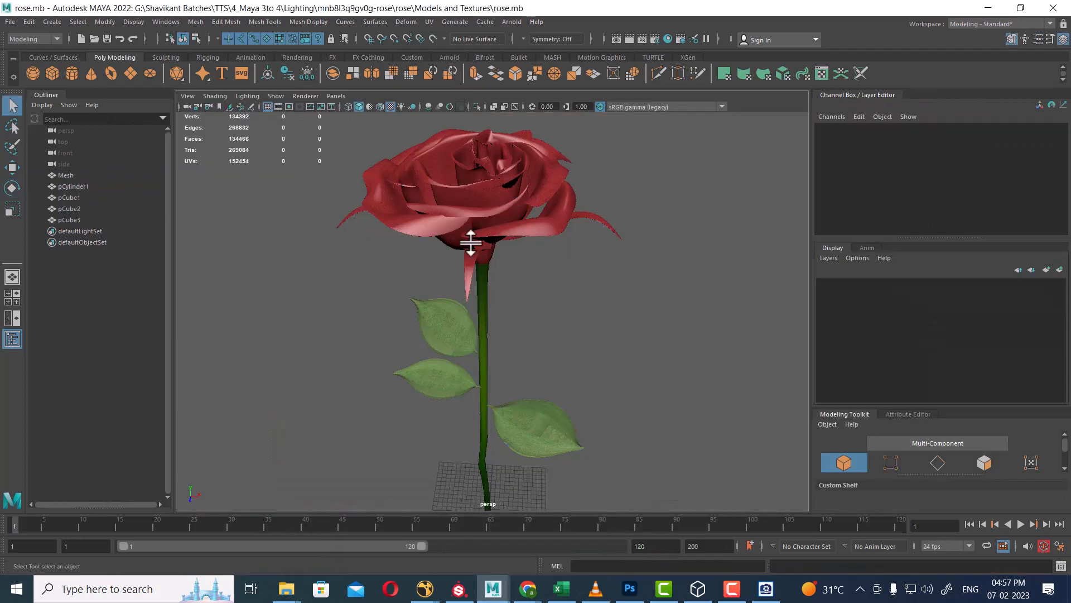
alt+right_drag(555, 328, 494, 334)
alt+drag(493, 333, 258, 210)
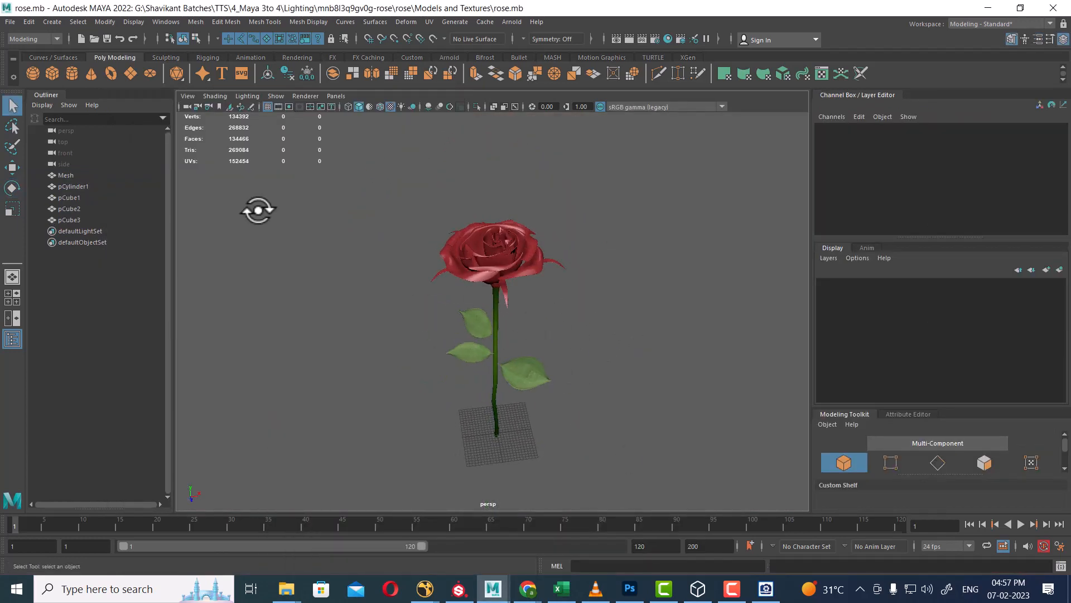
click(52, 22)
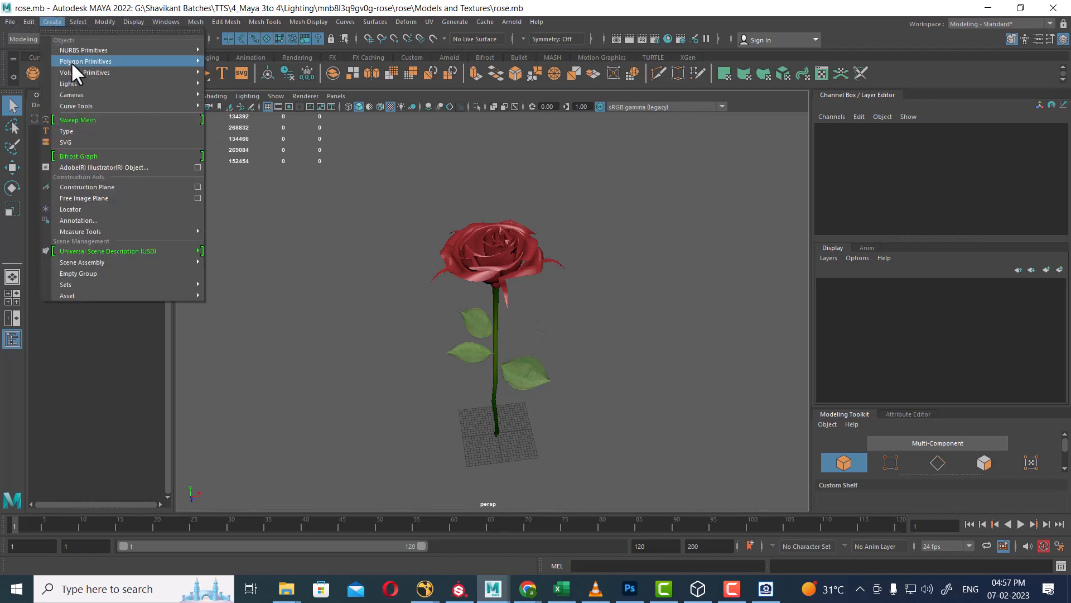
mouse_move(104, 92)
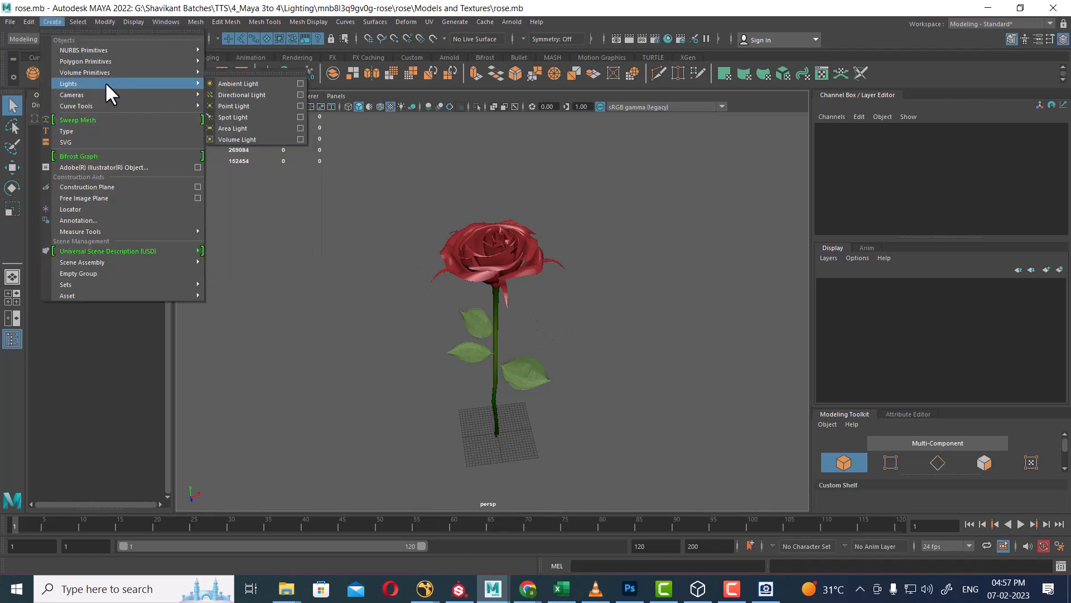
click(257, 106)
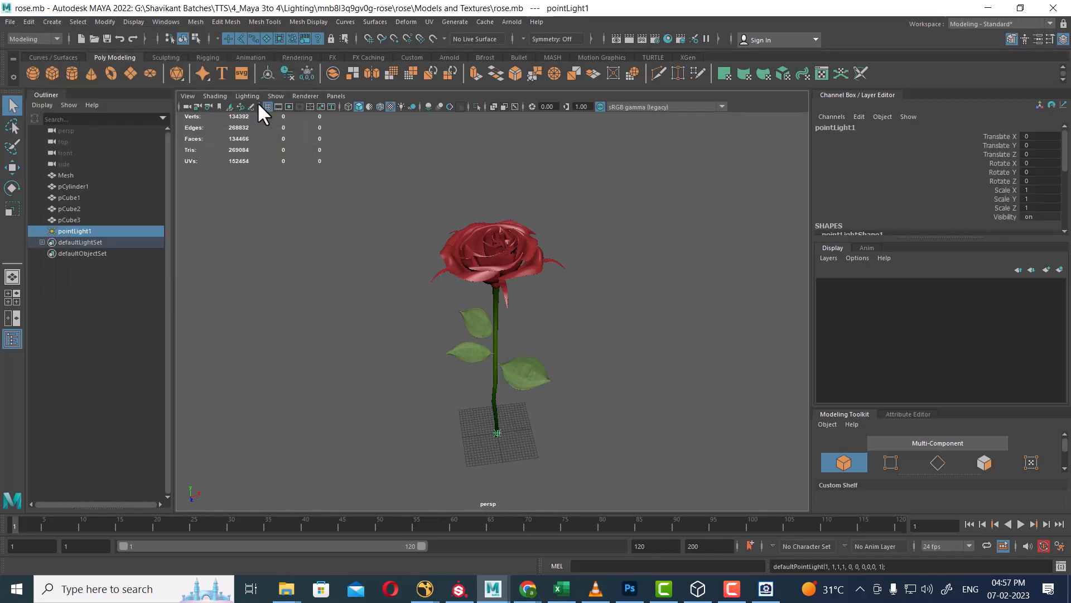
Raise the point light from the grid up to the rose bloom, at about 82.3 in Translate Y
key(w)
scroll(520, 430, up, 3)
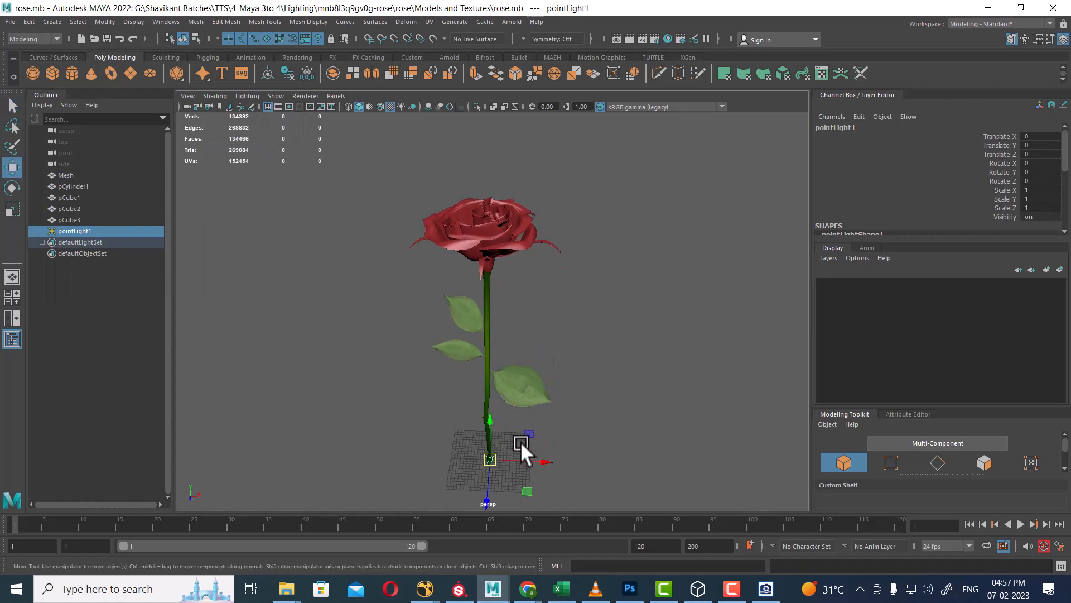
drag(487, 416, 490, 132)
scroll(537, 230, up, 3)
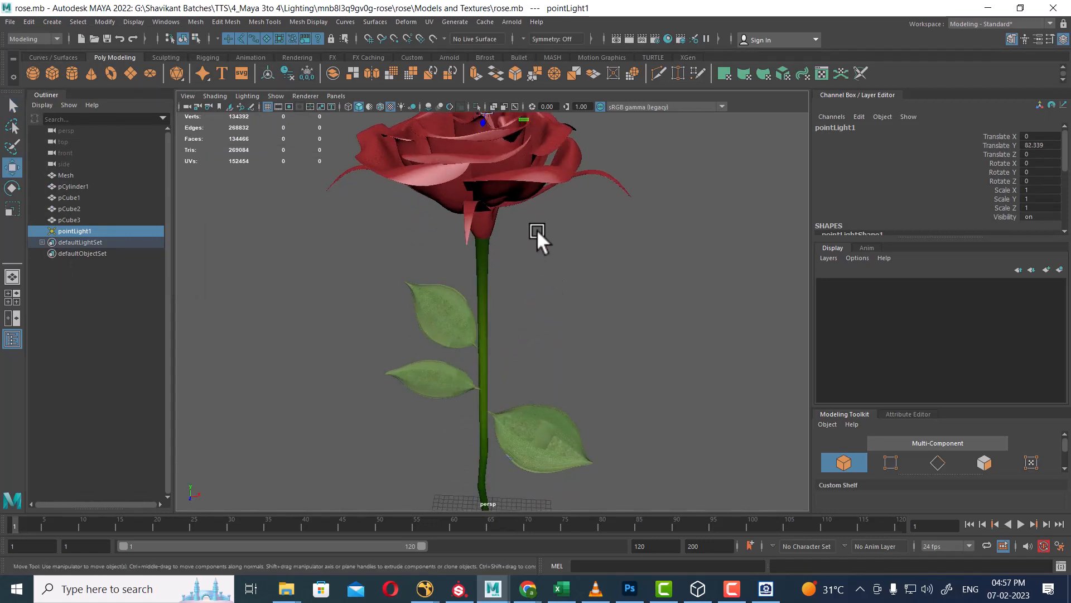
Move the point light among the inner petals of the rose, to about X -1.5, Y 82.0, Z 2.1
alt+drag(537, 229, 560, 340)
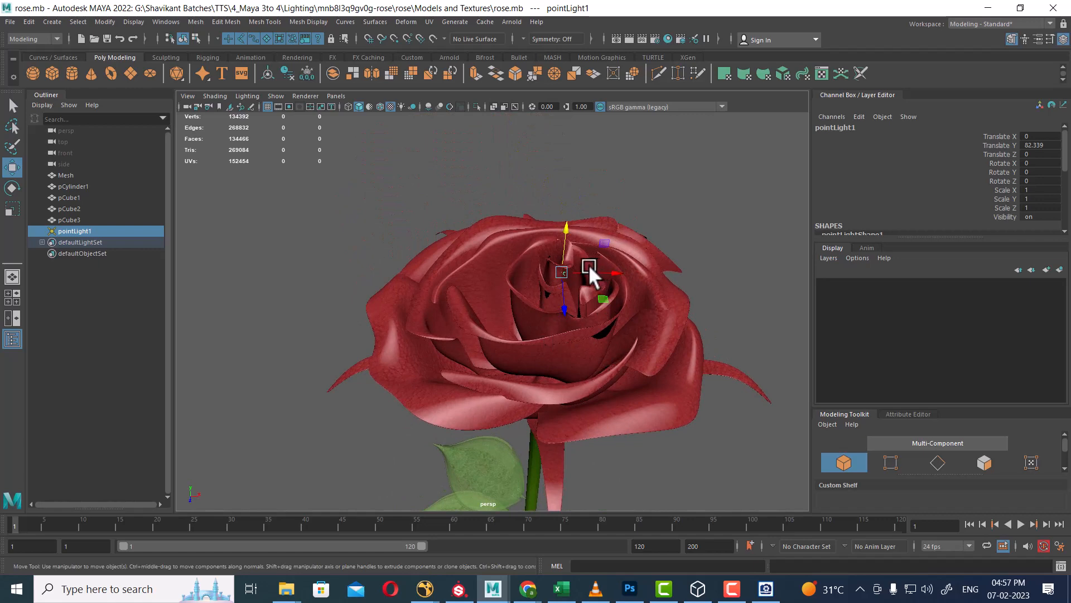
alt+drag(588, 264, 561, 313)
drag(558, 273, 457, 364)
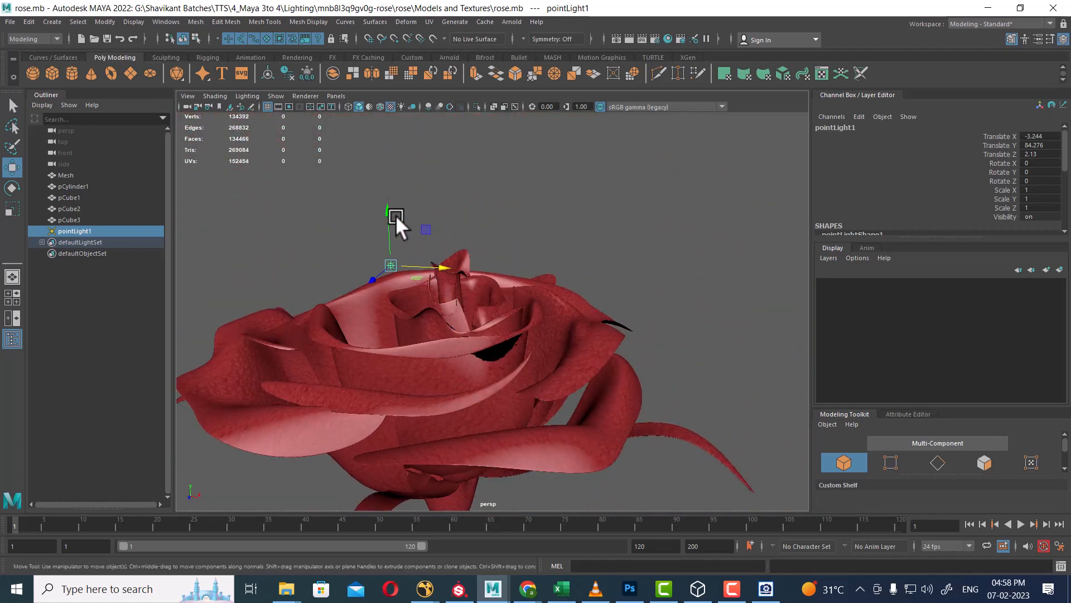
drag(396, 216, 401, 255)
drag(448, 313, 470, 299)
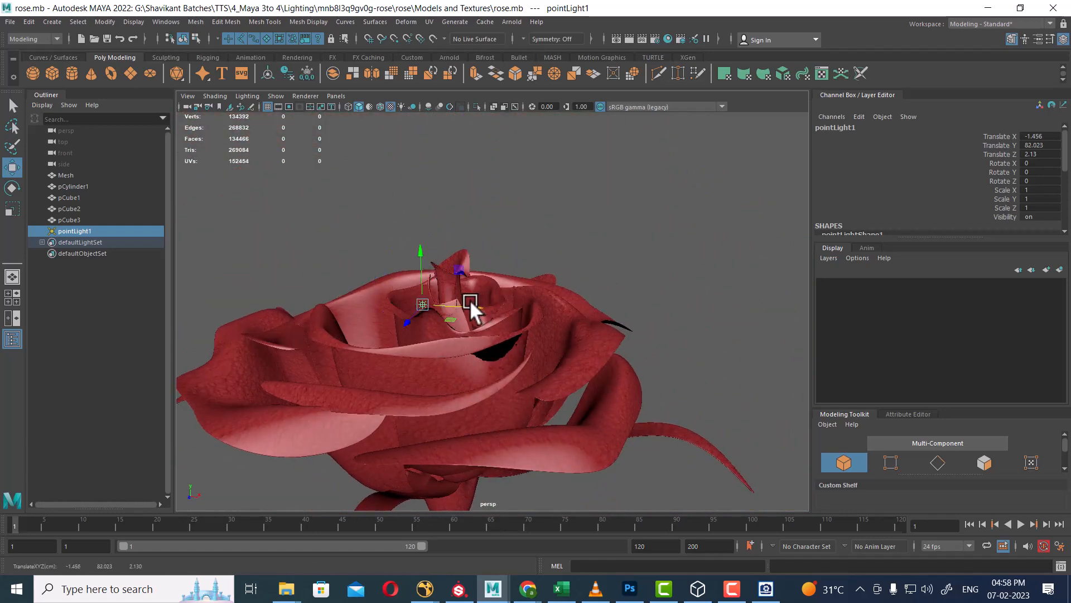
Lower the point light to about 81.1 in Translate Y, render the perspective view with Arnold and keep the image
drag(420, 249, 580, 339)
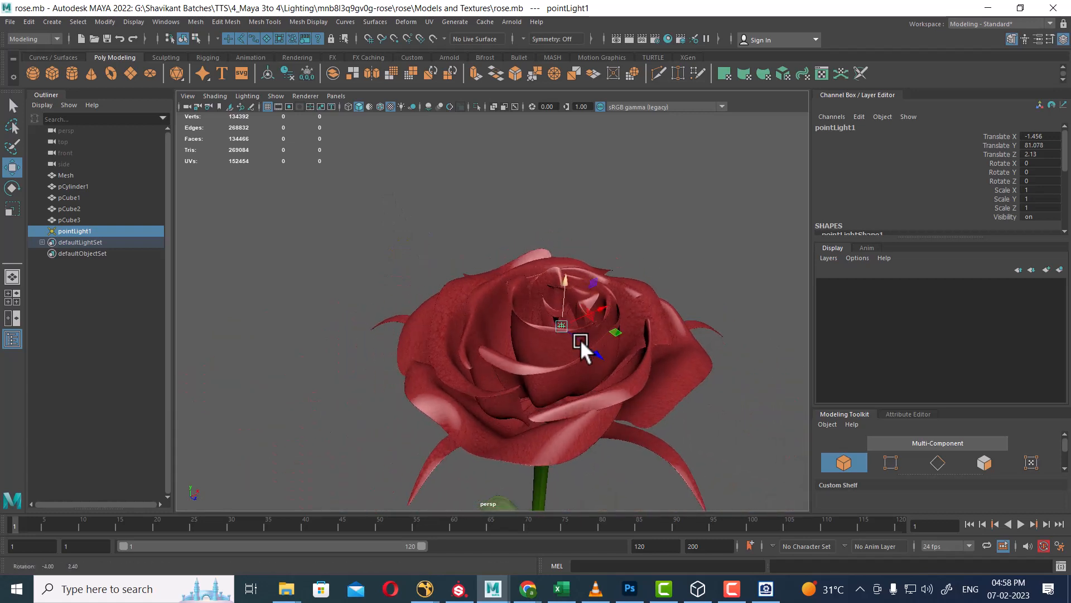
click(630, 38)
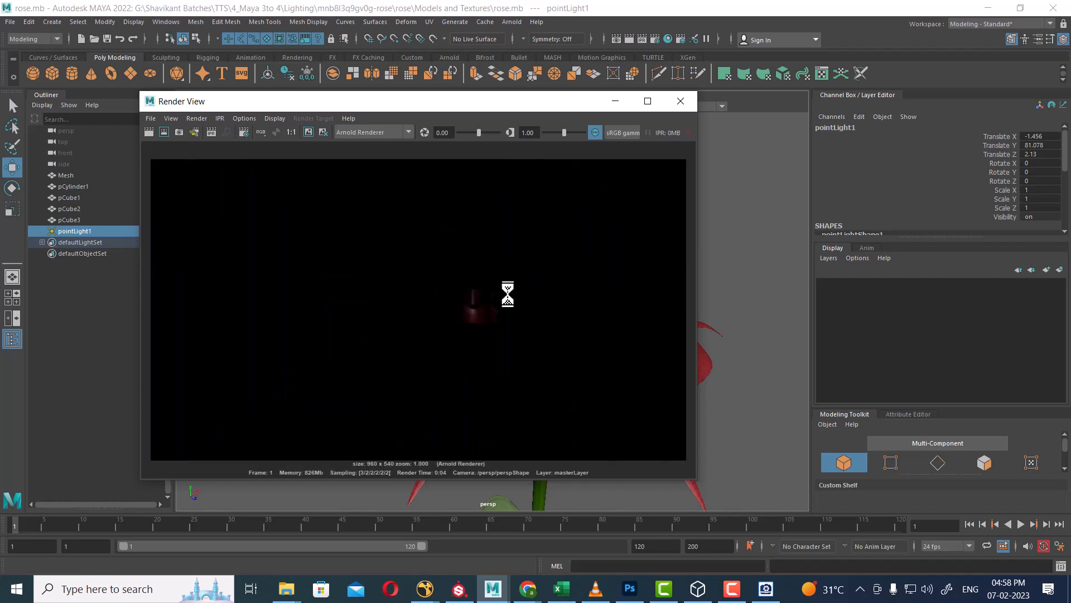
click(308, 133)
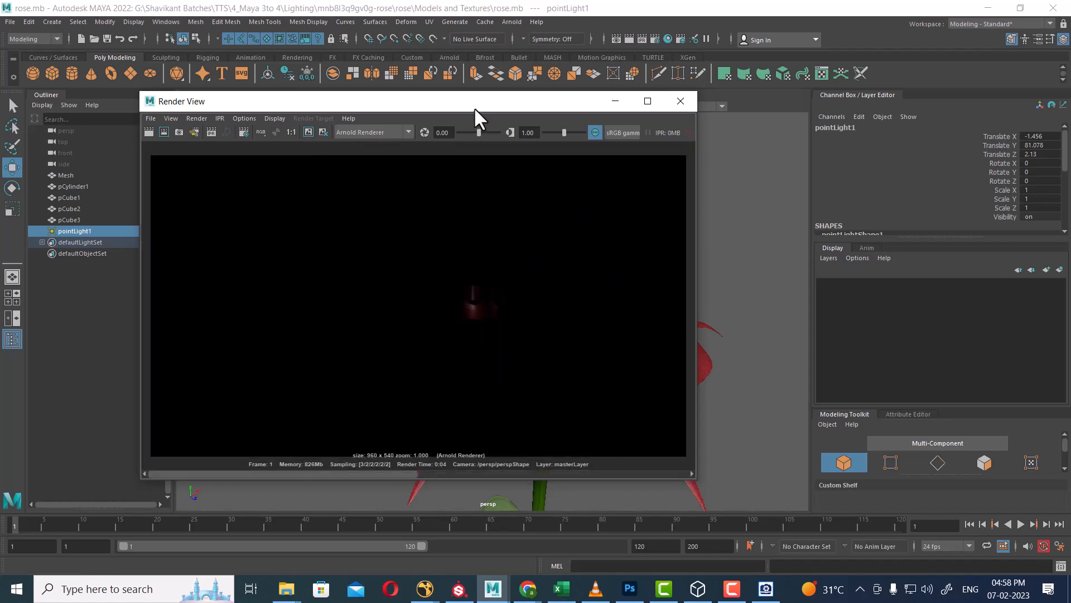
Open the rose mesh's Phong E material attributes and set its Translucence to 1.000
drag(475, 103, 201, 103)
click(611, 342)
right_click(658, 323)
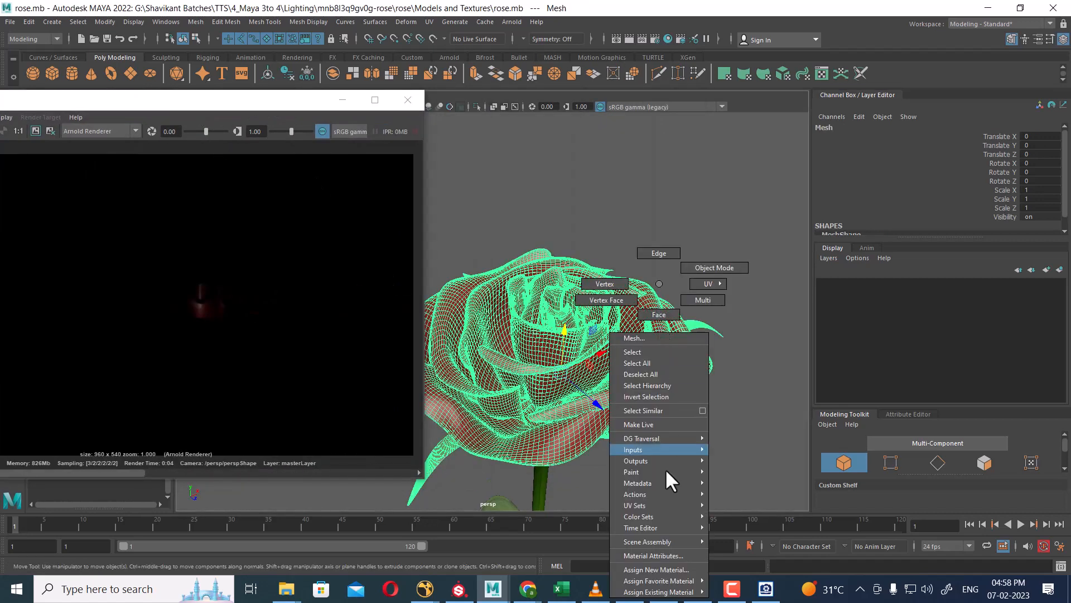
click(672, 562)
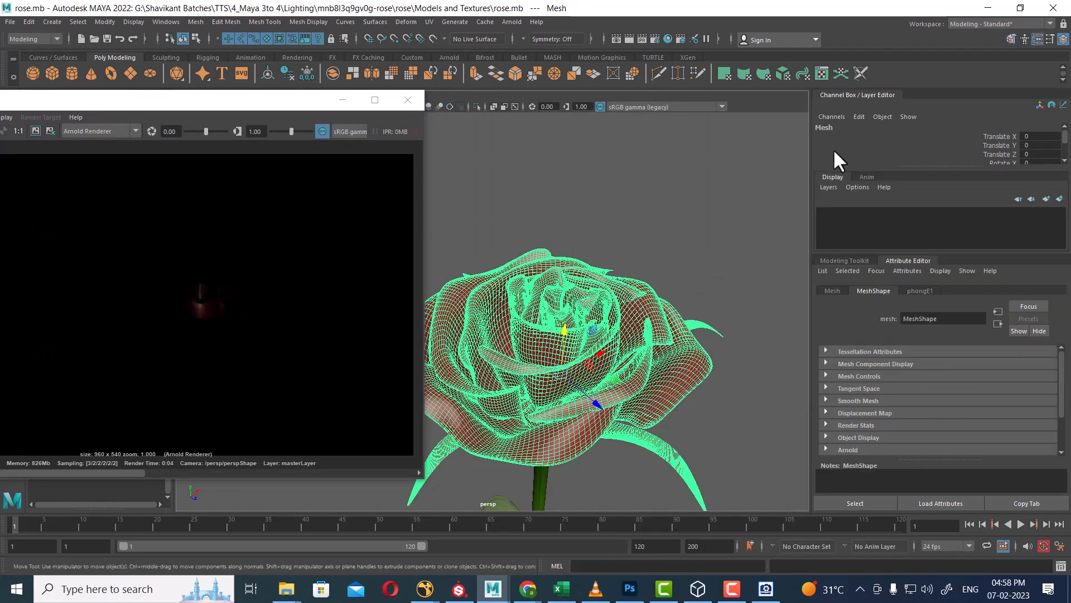
drag(856, 93, 838, 89)
click(839, 89)
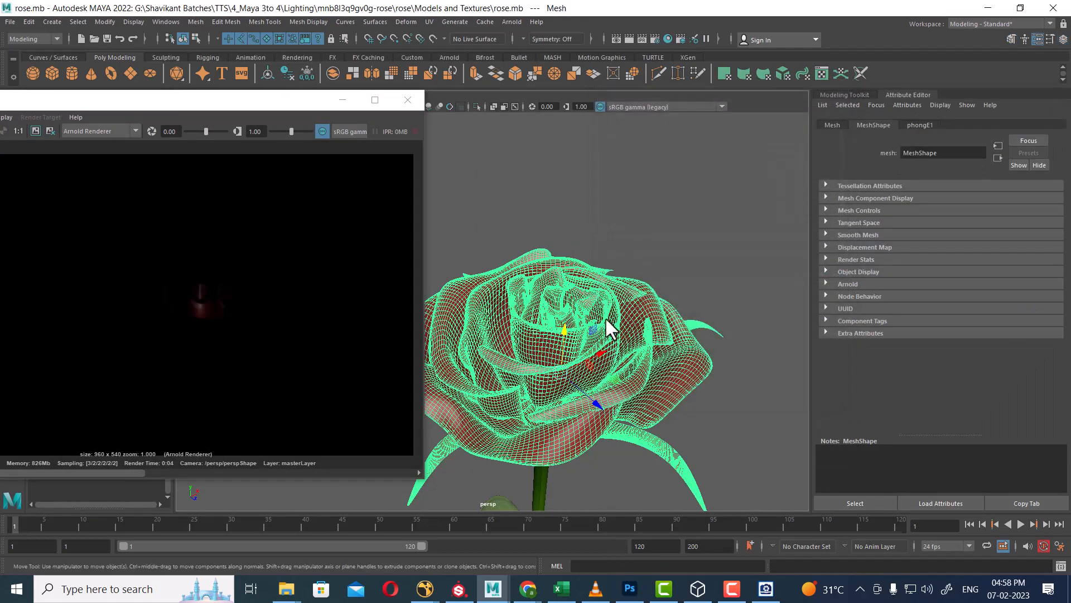
right_click(606, 319)
click(620, 555)
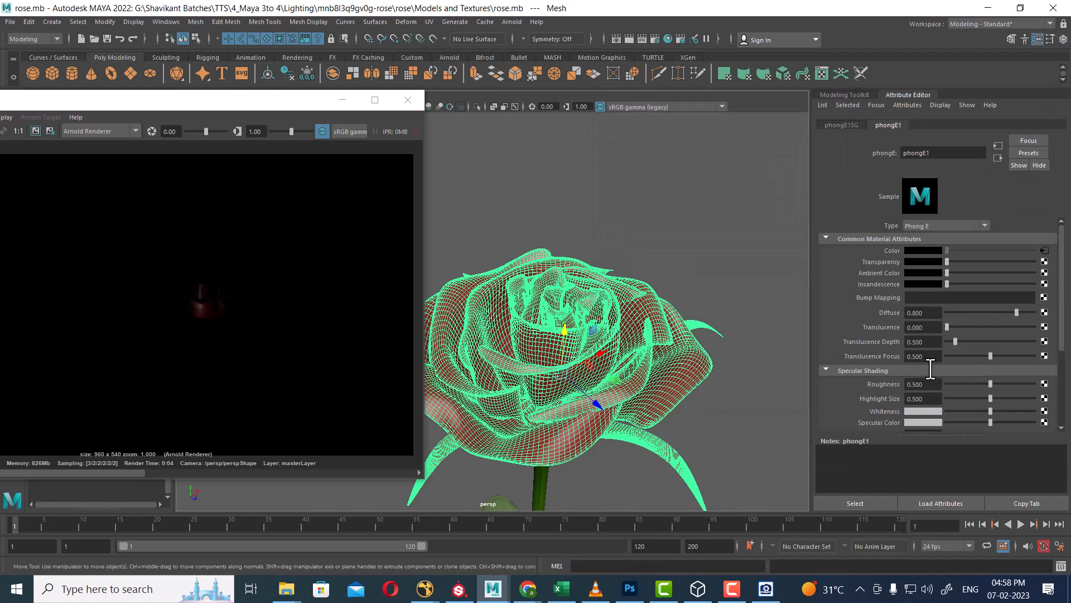
drag(948, 327, 1038, 324)
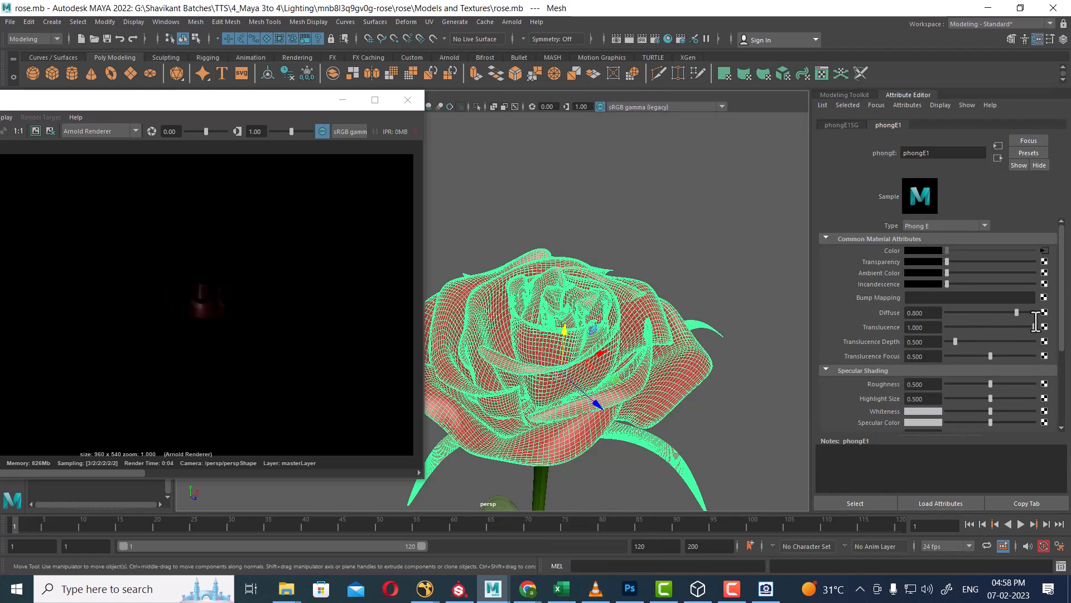
Render the rose again with Arnold and compare the result with the kept image
drag(142, 102, 388, 105)
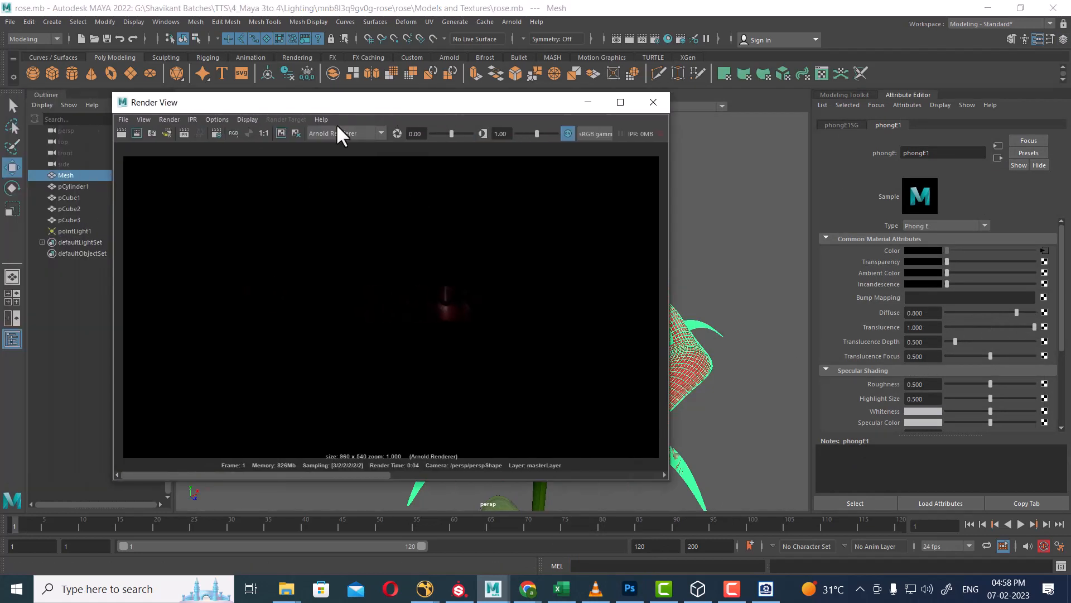
click(278, 133)
click(122, 132)
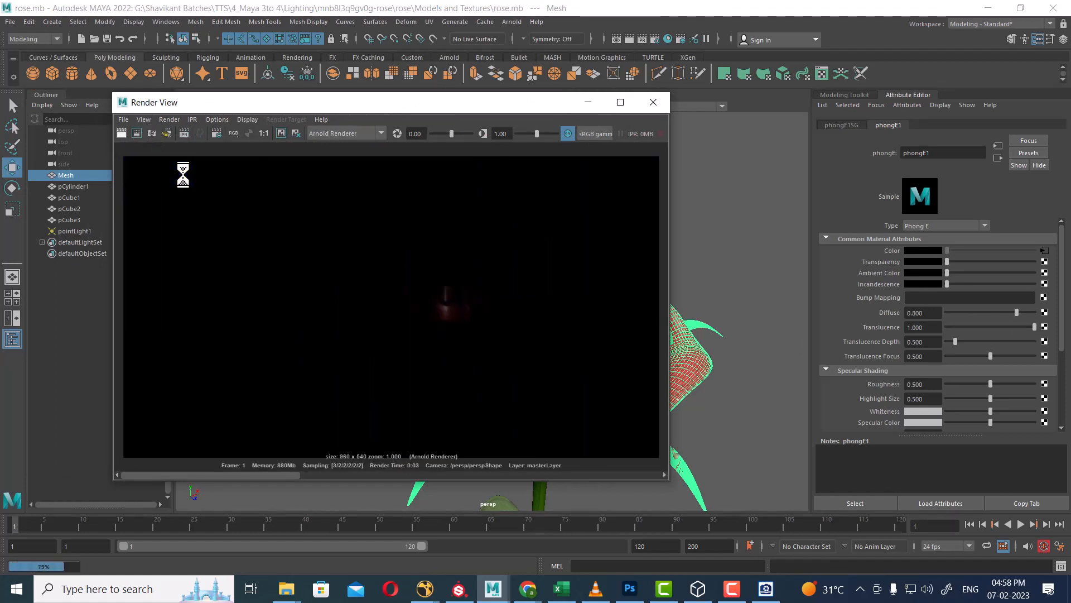
drag(219, 474, 183, 473)
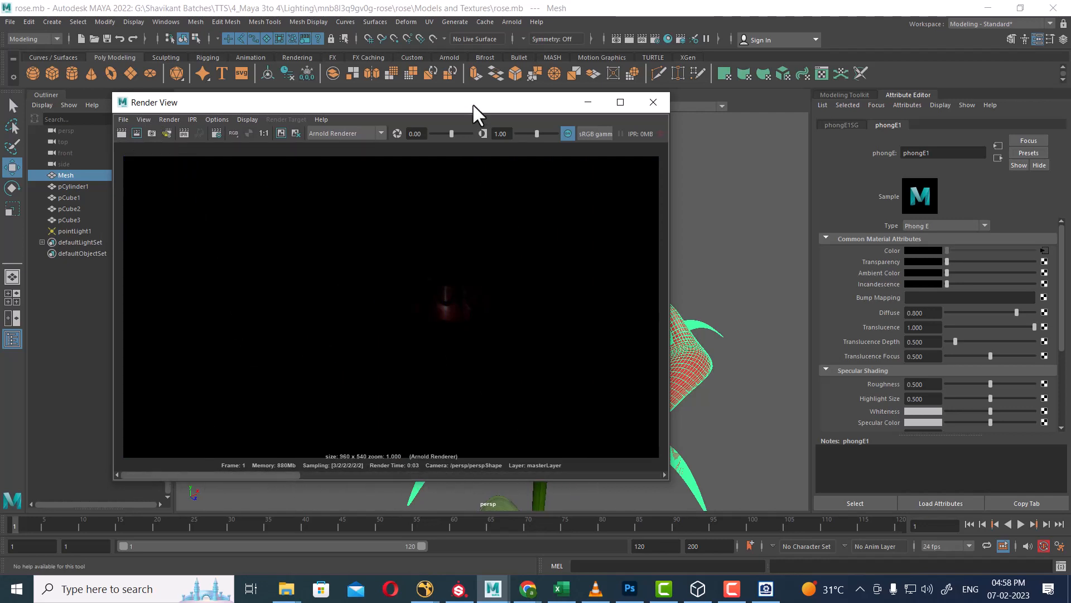
Switch the renderer to Maya Software and render the rose
drag(473, 105, 477, 108)
click(366, 135)
click(349, 143)
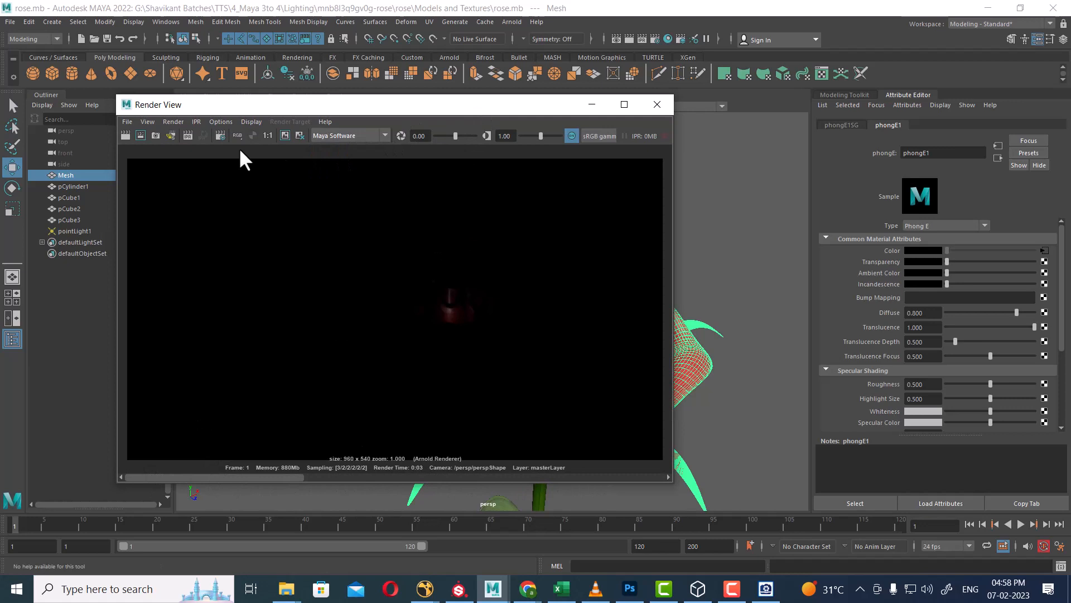
click(122, 139)
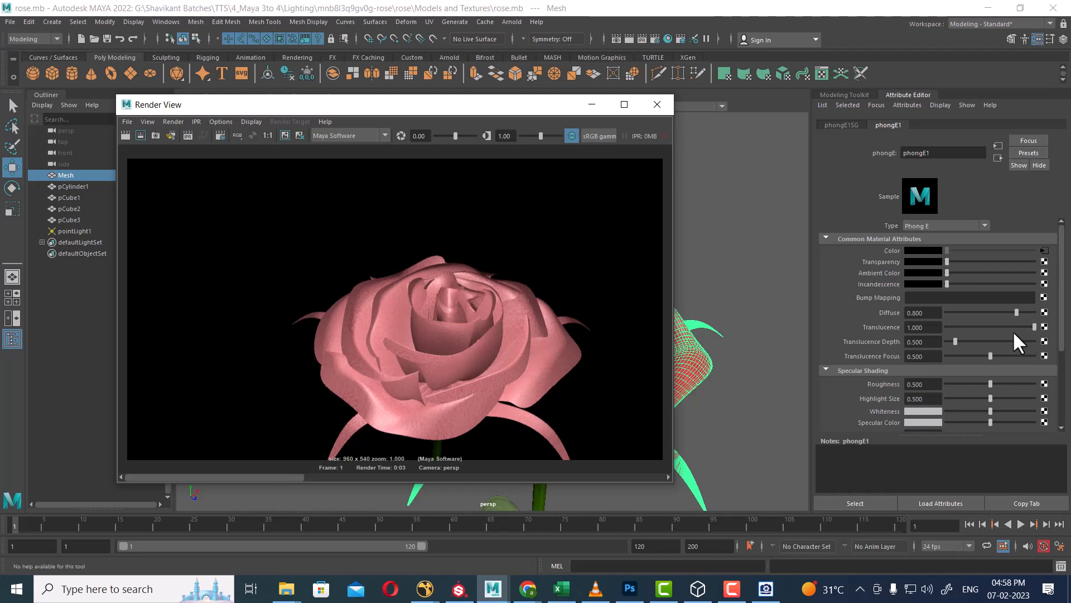
Render the rose with the petal material's Translucence at 0.077 and again at 1.000, keeping and comparing the images
drag(1029, 329, 965, 328)
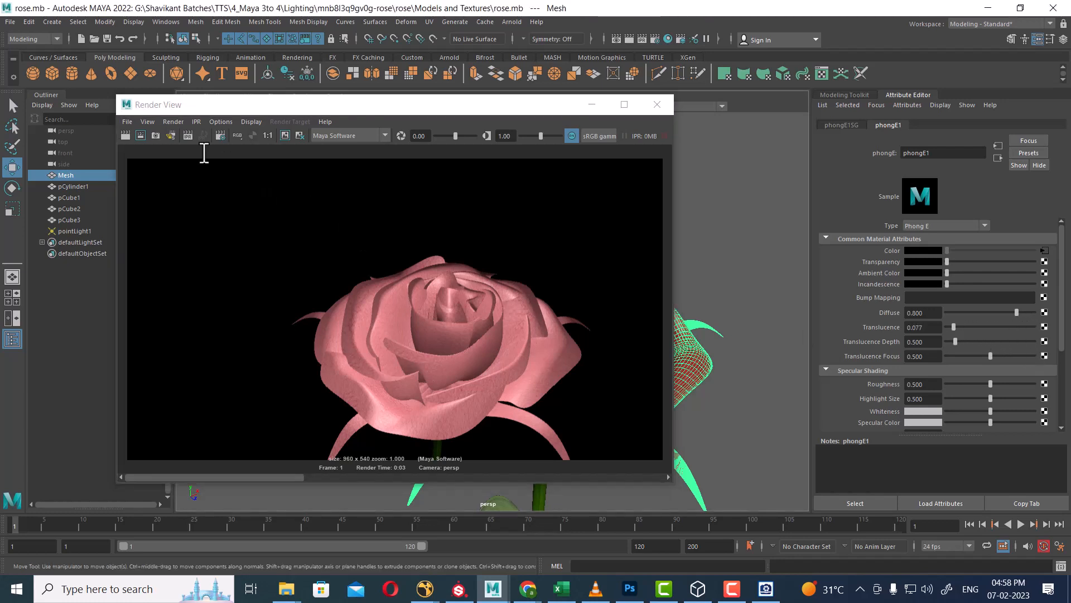
click(126, 136)
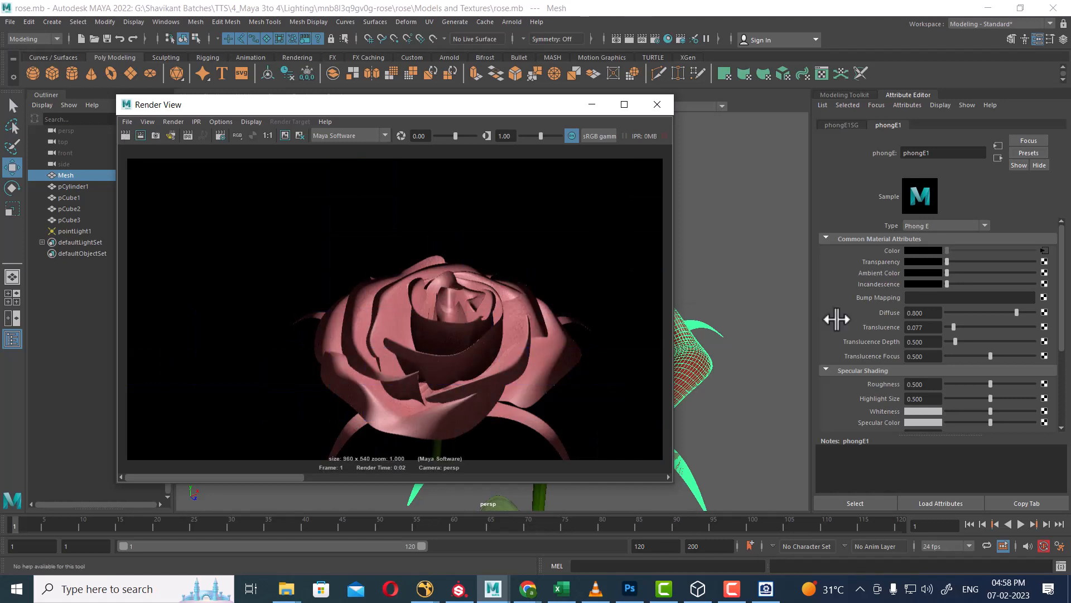
drag(954, 327, 1042, 328)
click(285, 135)
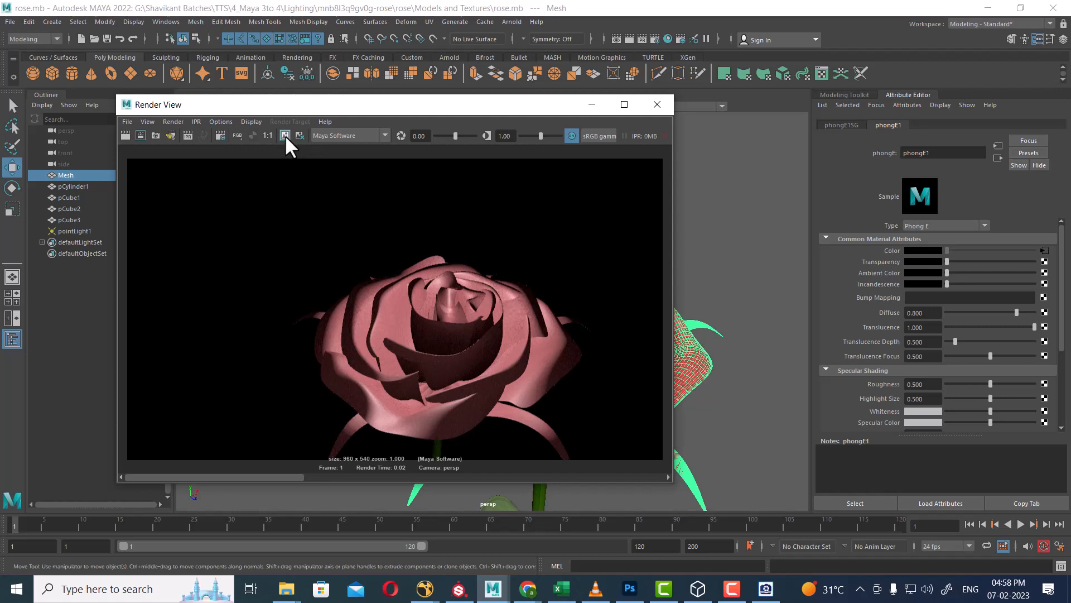
click(125, 136)
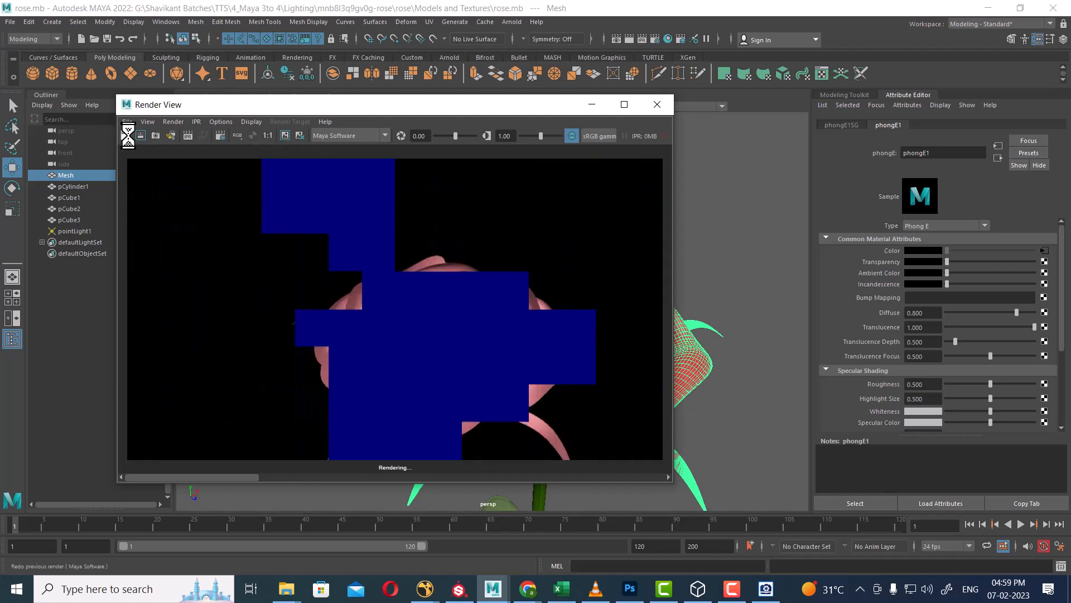
drag(225, 478, 177, 479)
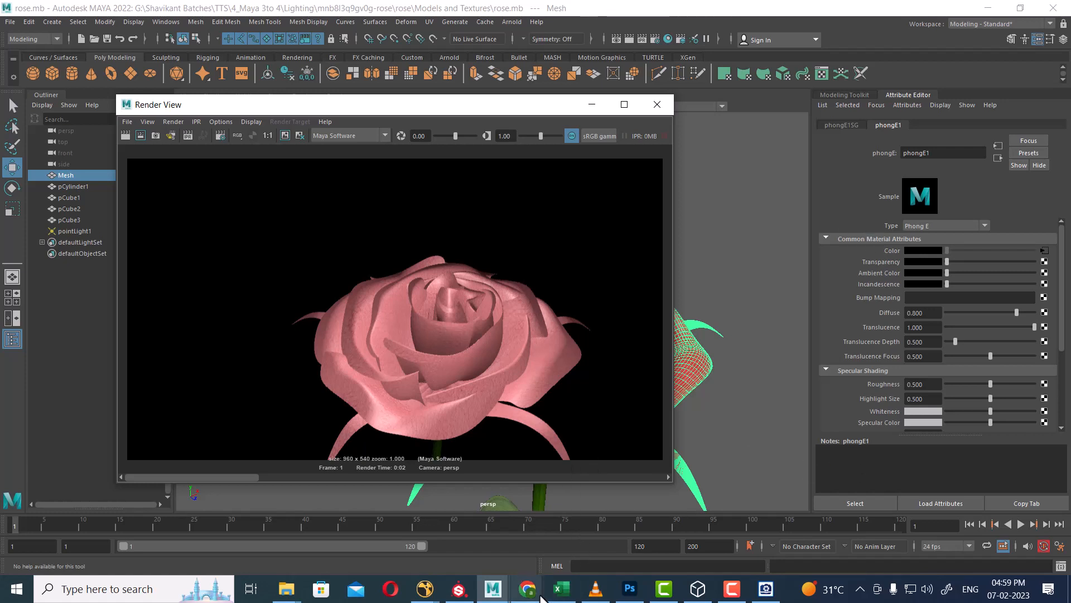
Switch to the Maya window with flower.mb and close its Render View
mouse_move(541, 598)
mouse_move(733, 592)
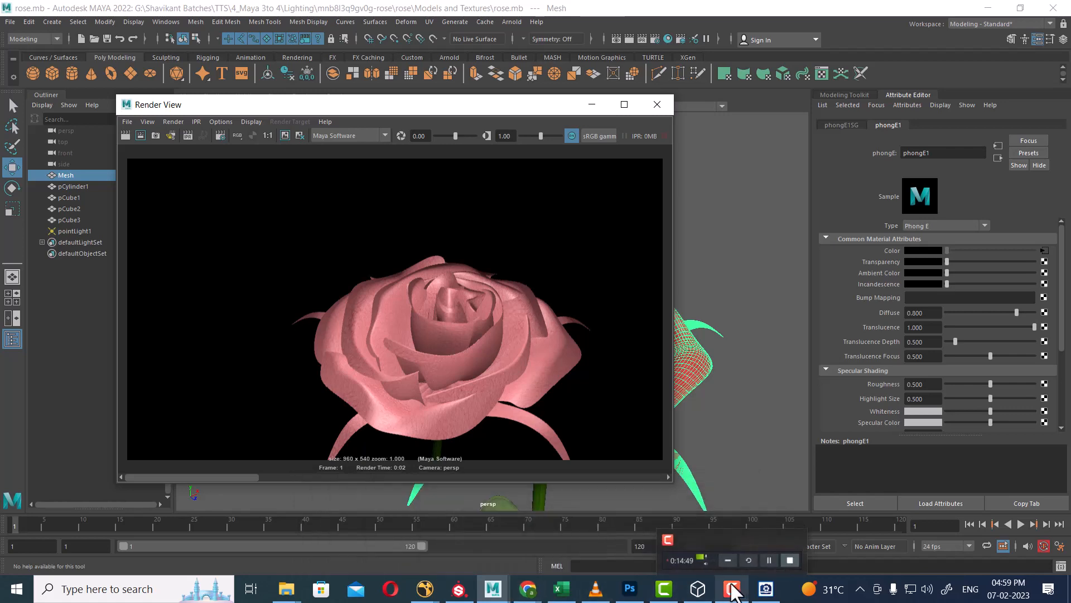
mouse_move(491, 589)
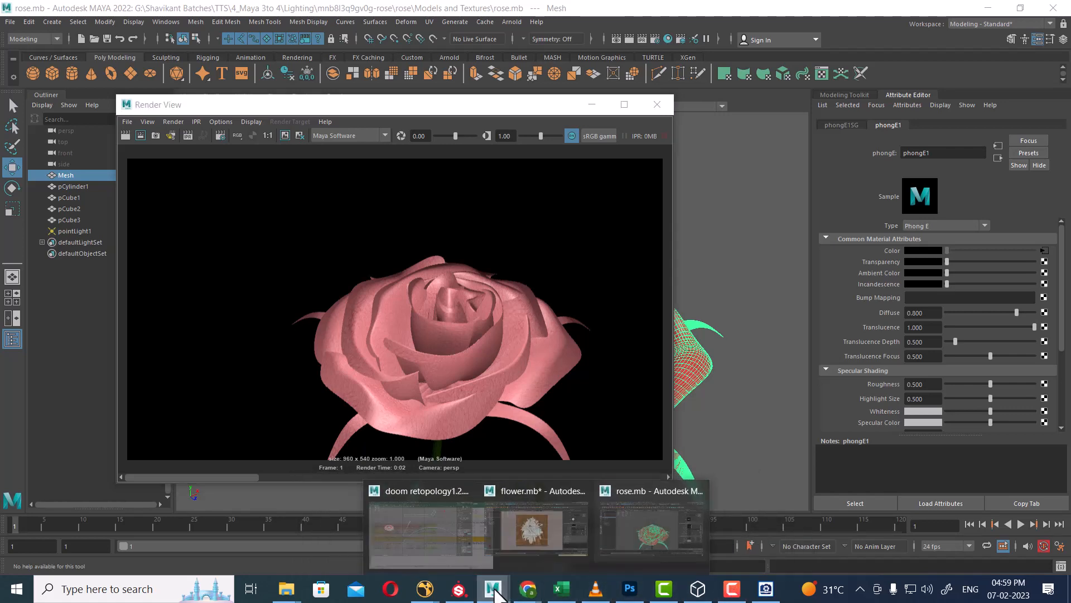
click(515, 546)
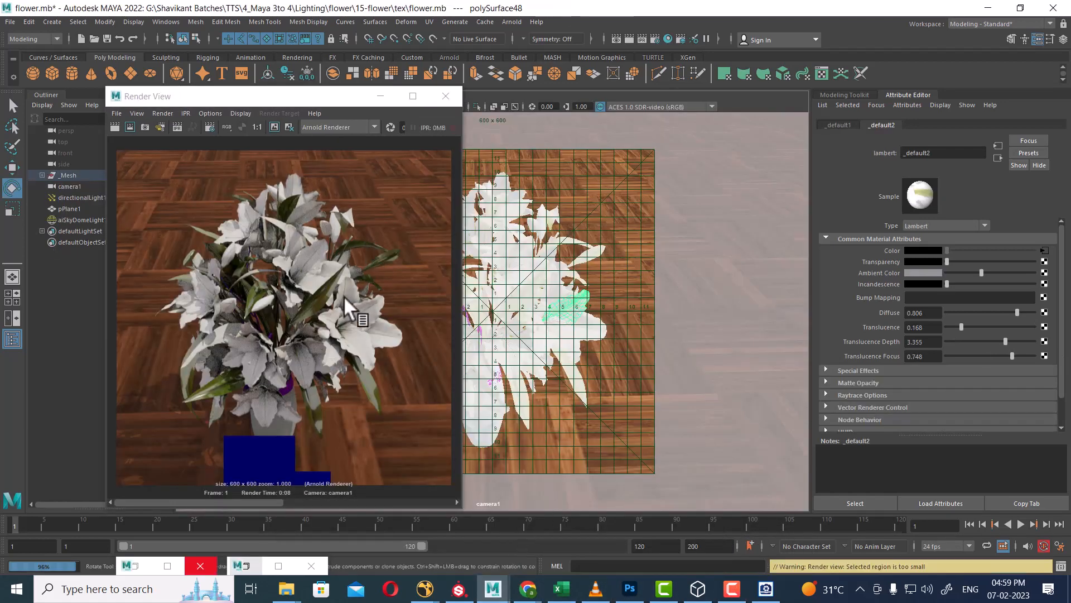
drag(321, 98, 635, 68)
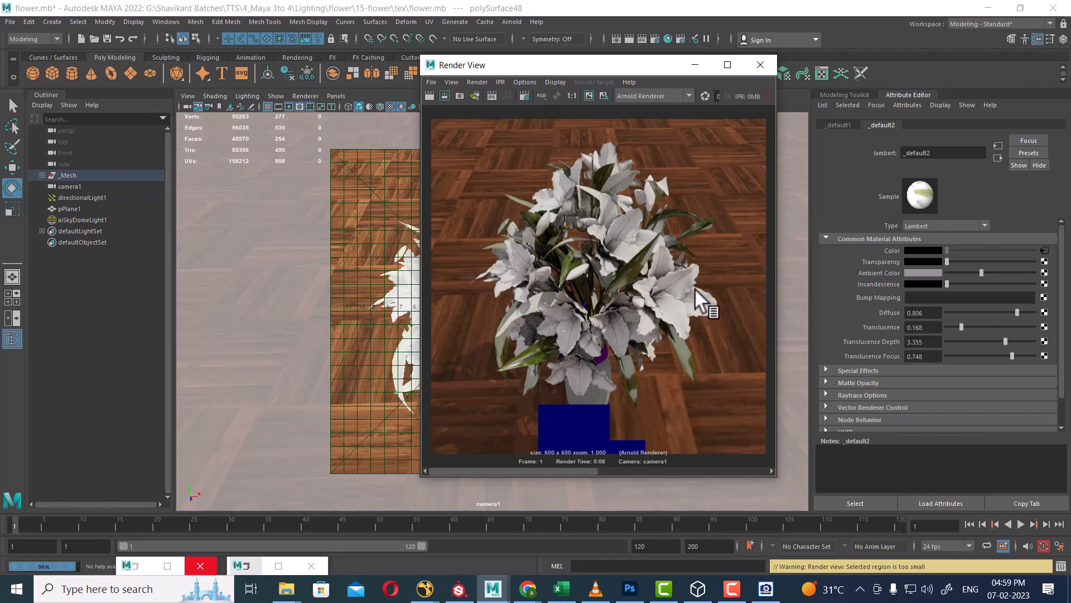
click(760, 66)
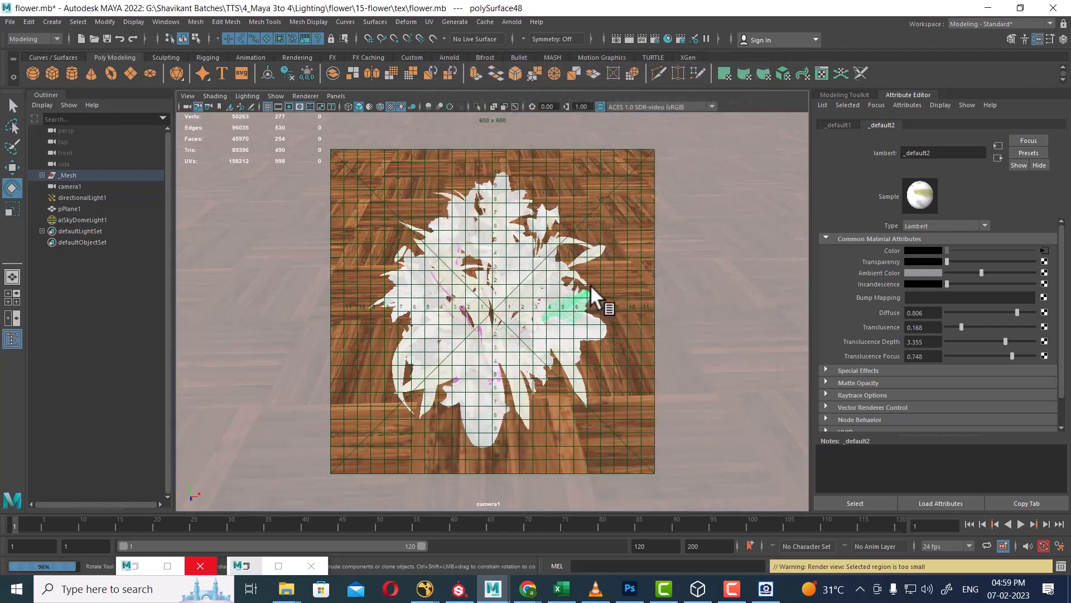
Duplicate the directional light in the perspective view and rotate the copy to shine from a different direction
click(82, 198)
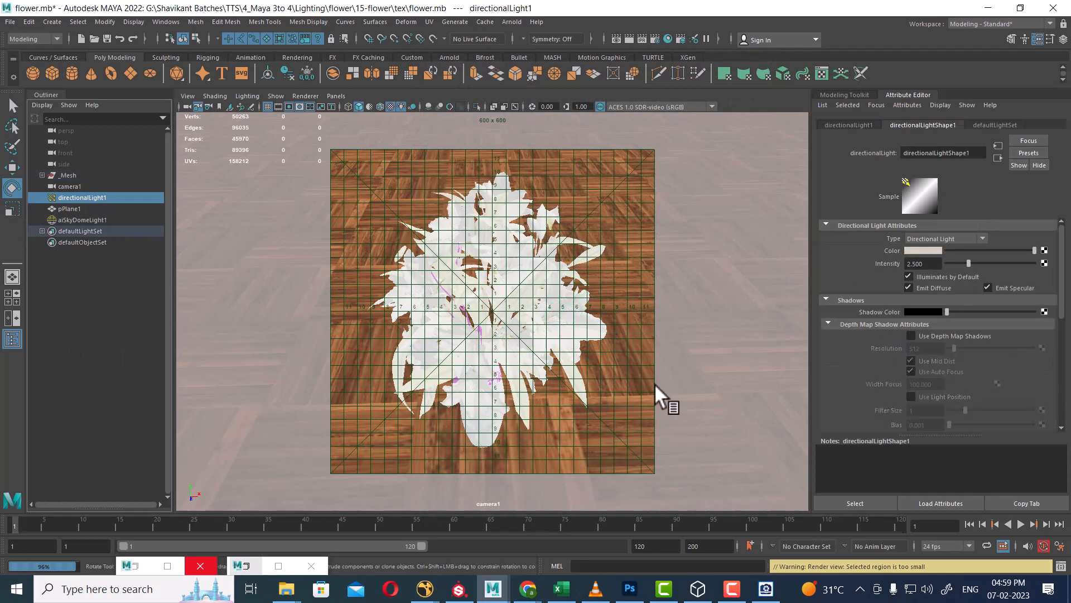
key(ctrl+space)
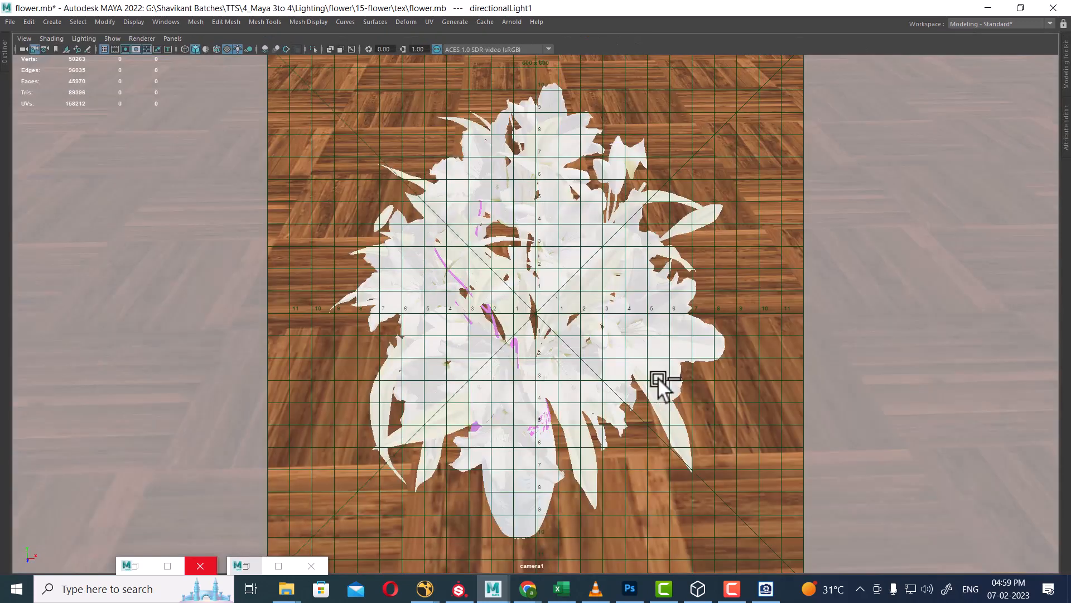
key(ctrl+space)
key(space)
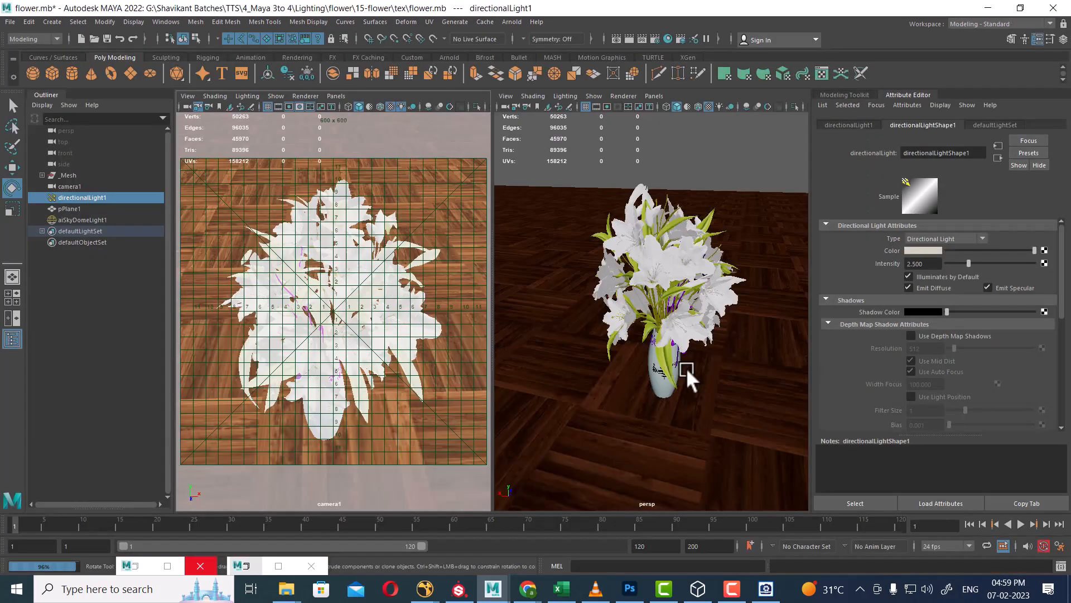
alt+drag(731, 390, 675, 226)
click(576, 191)
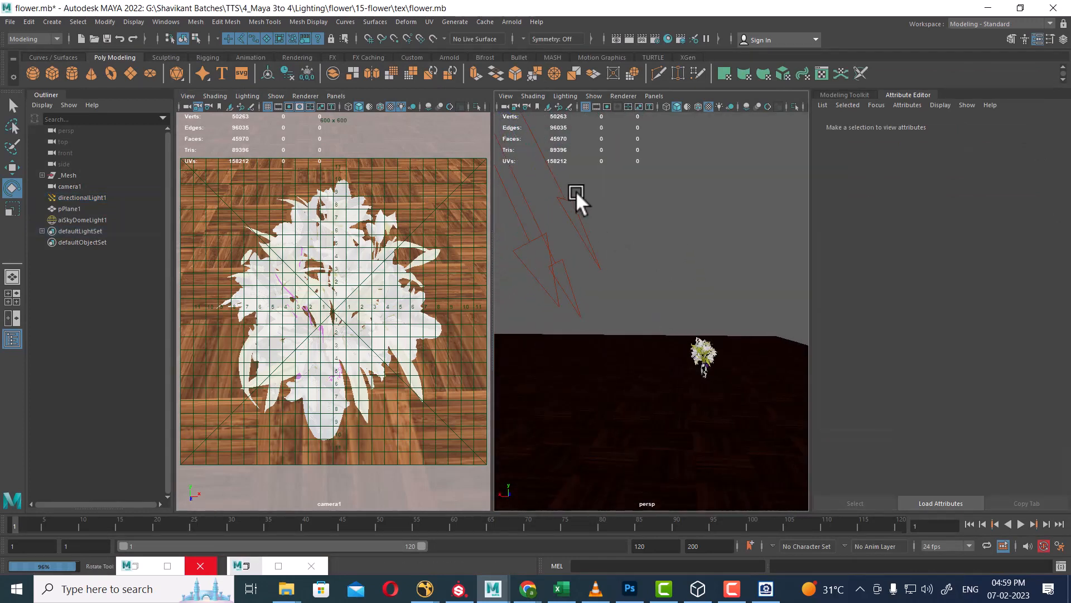
click(568, 218)
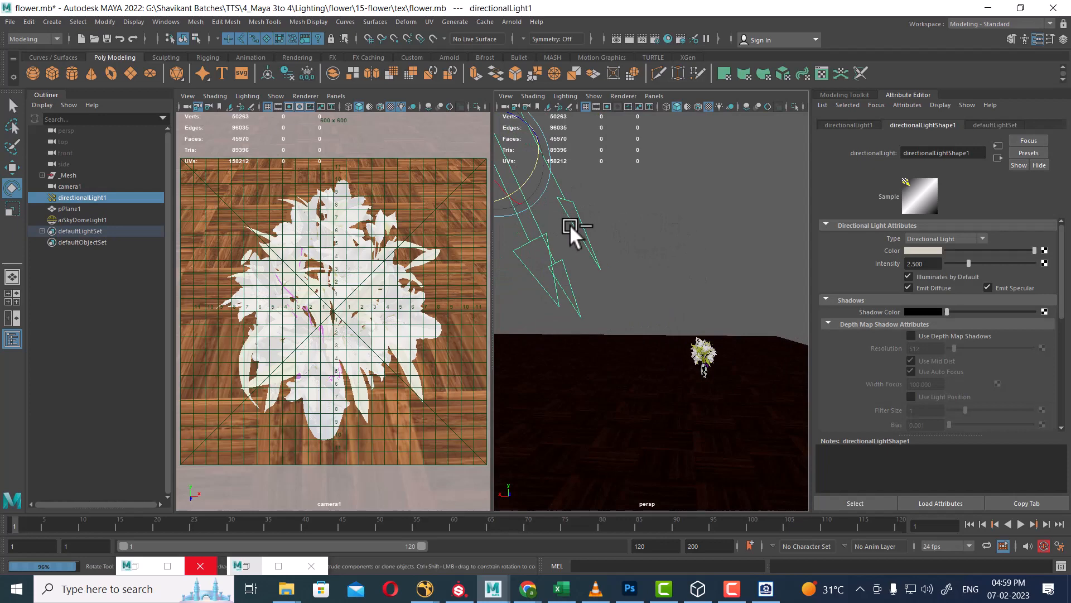
key(ctrl+d)
scroll(608, 230, up, 3)
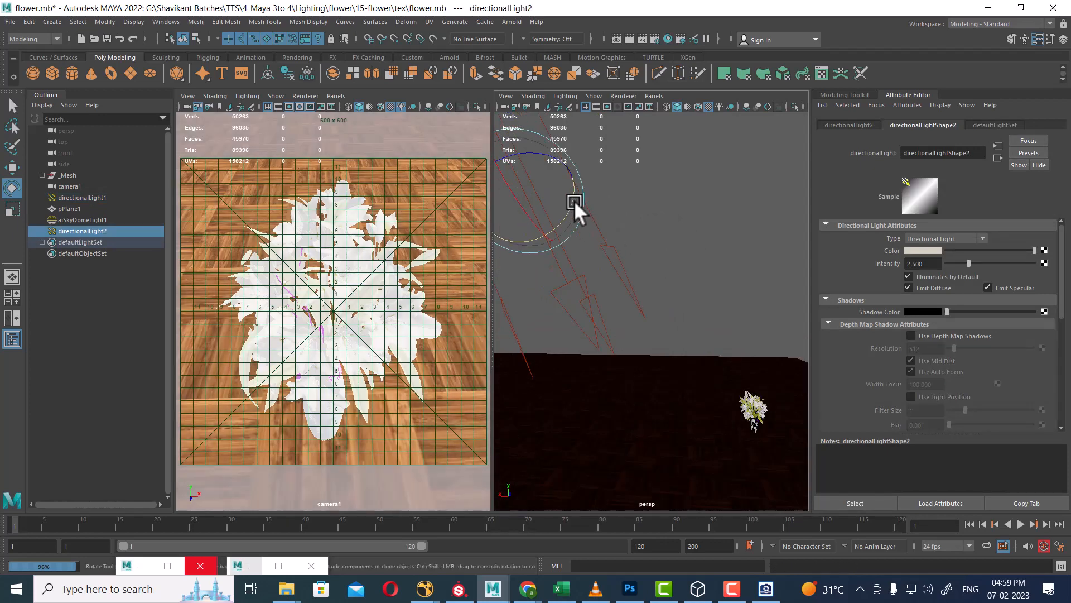
drag(575, 199, 548, 239)
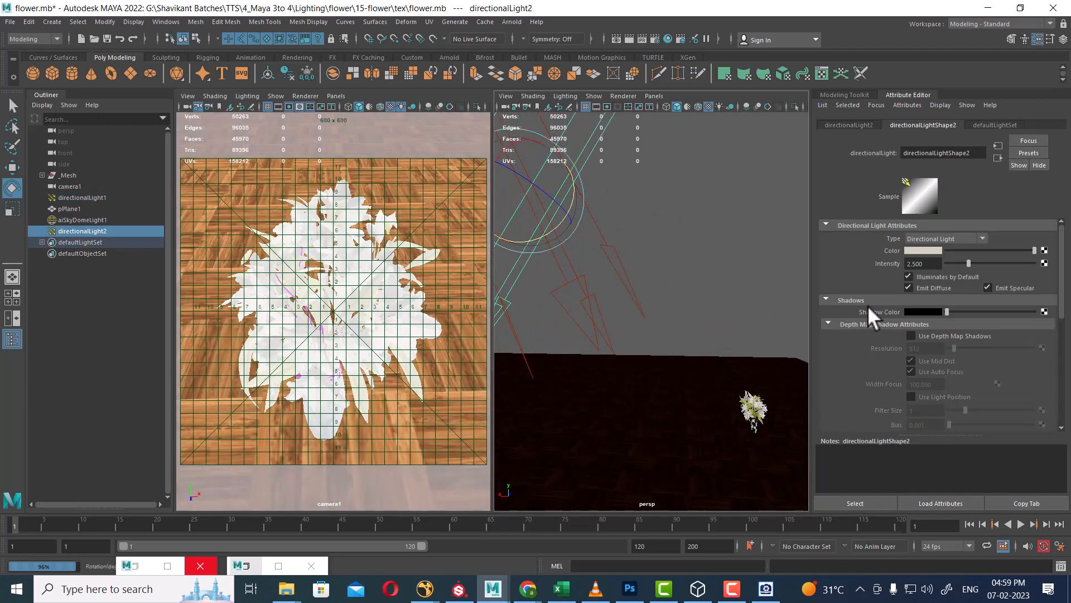
Change the second directional light's color from warm white to a pale blue
click(925, 250)
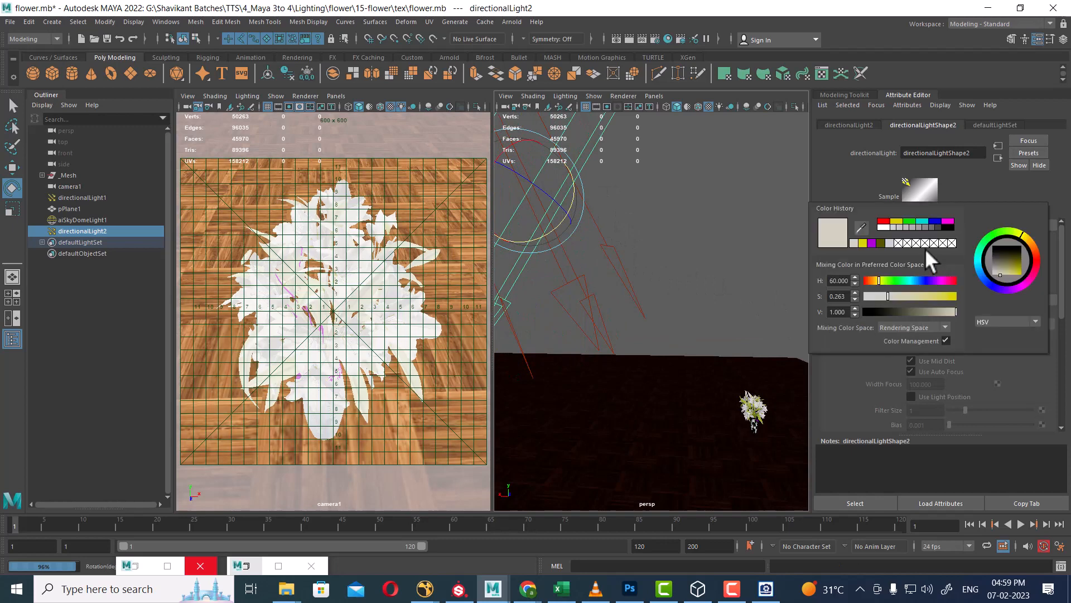
click(935, 221)
click(984, 277)
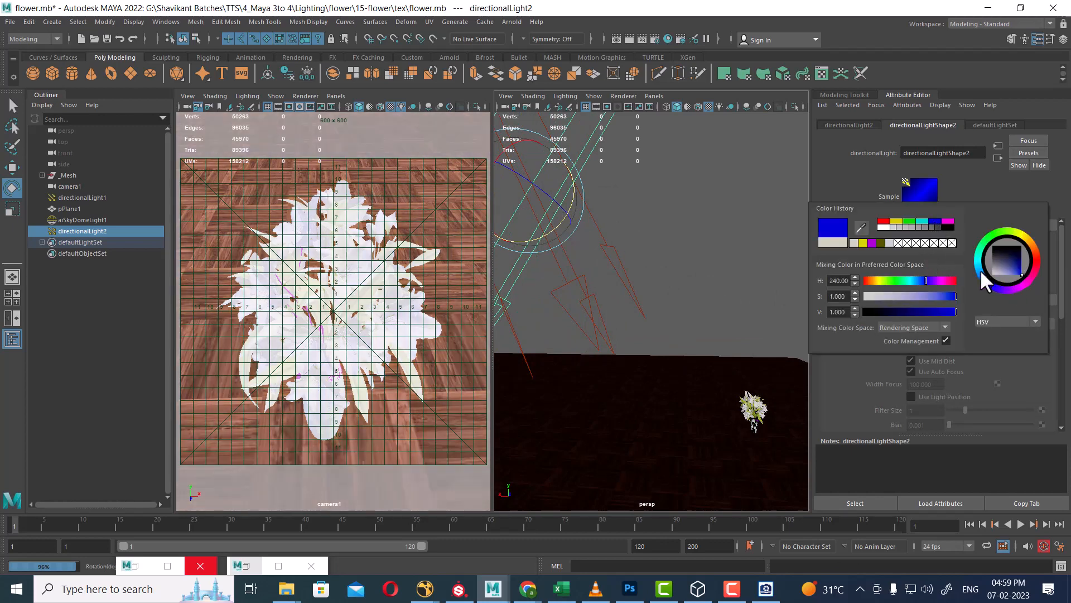
drag(1012, 269, 1007, 269)
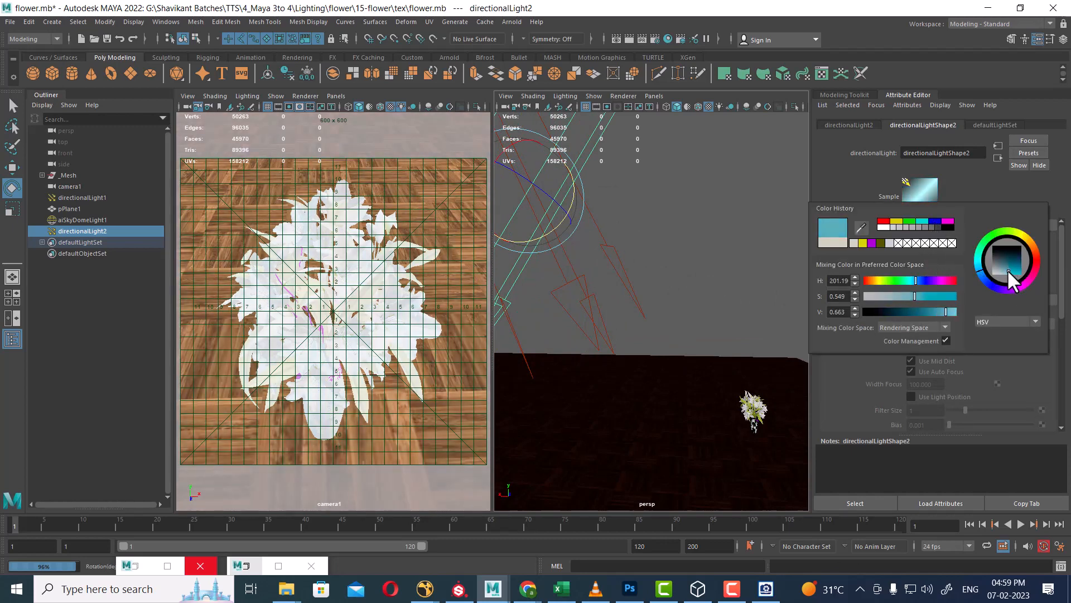
click(933, 297)
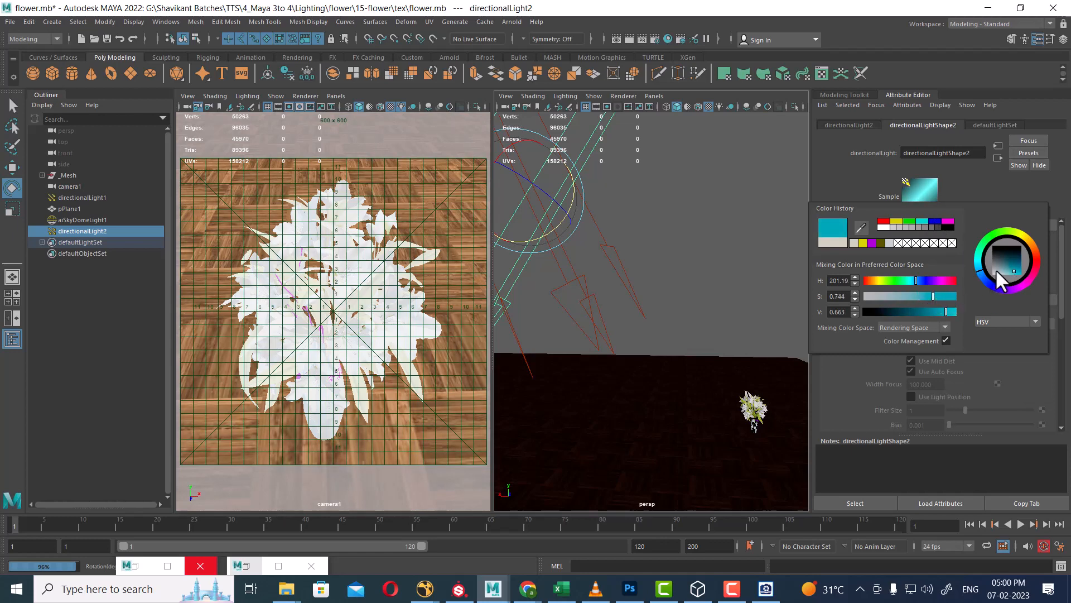
click(979, 273)
drag(1013, 268, 1006, 263)
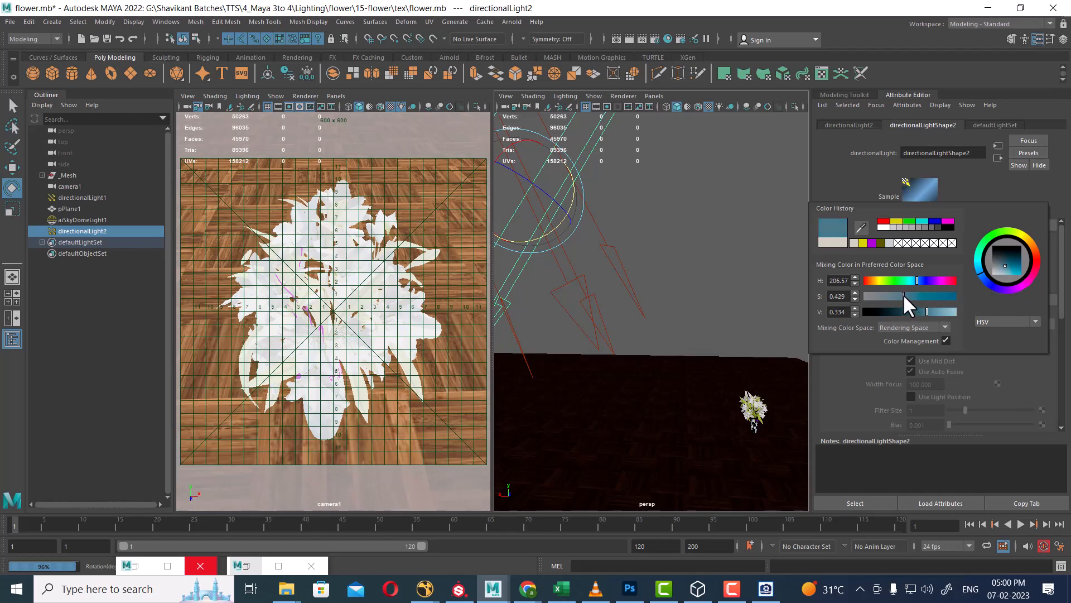
drag(903, 295, 942, 314)
Set the second directional light's intensity to 1 and render the vase through camera1
click(928, 264)
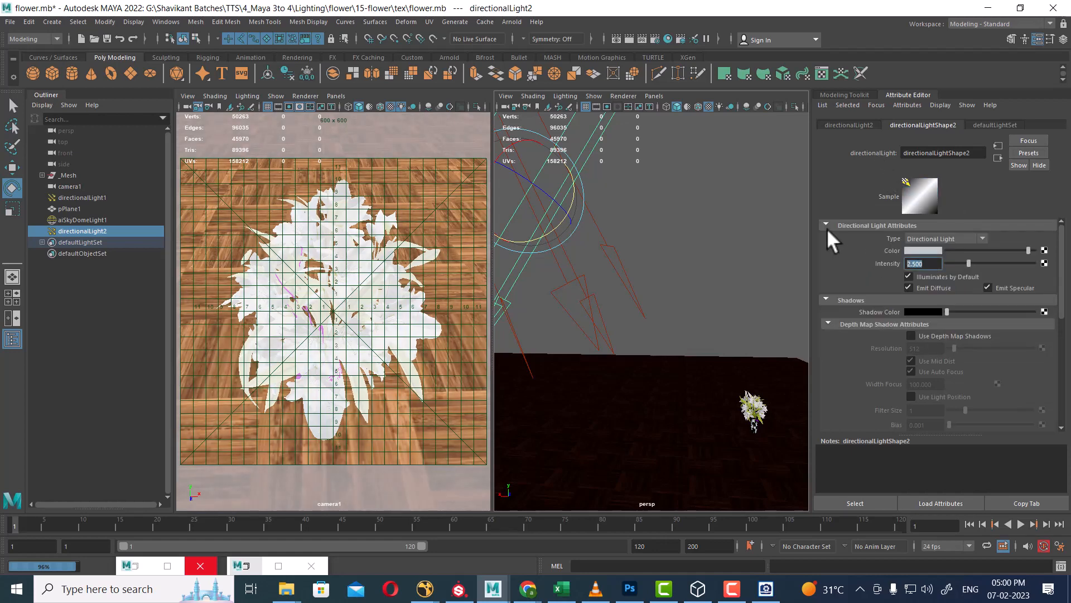
text(1)
key(Return)
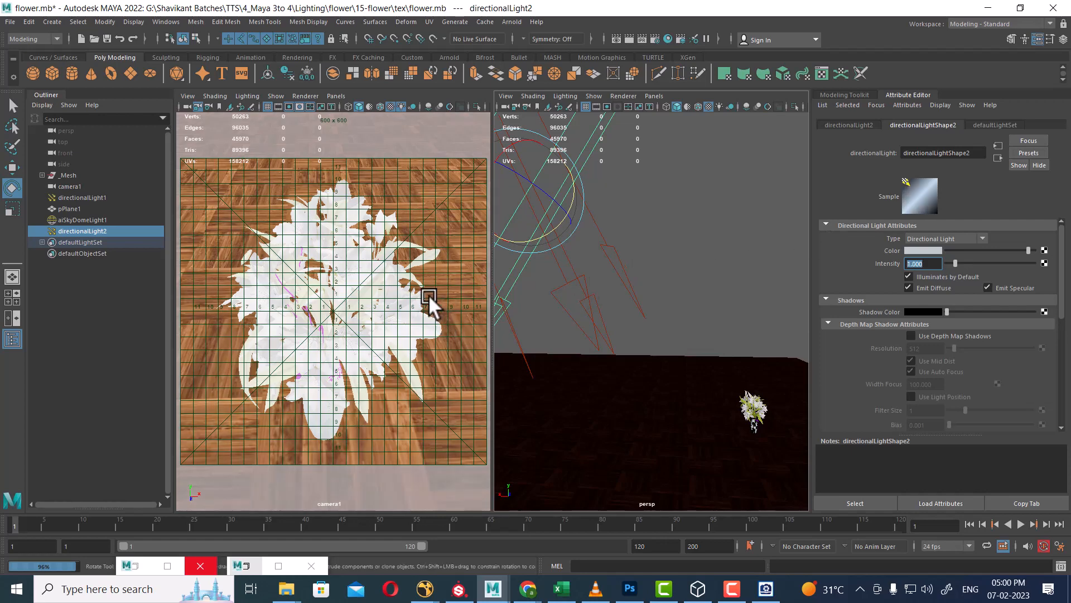
click(441, 236)
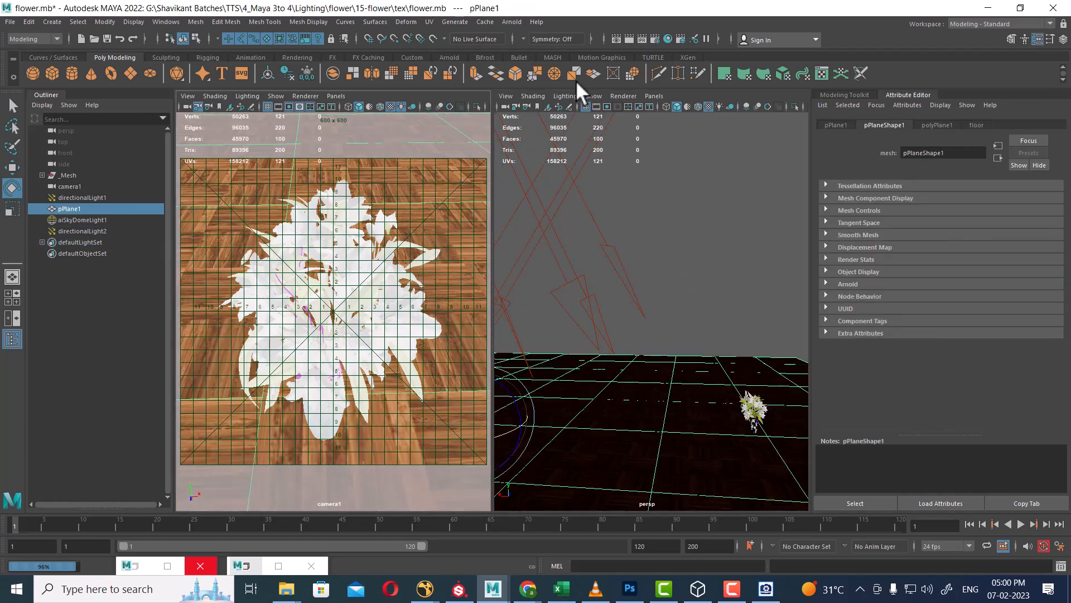
click(628, 39)
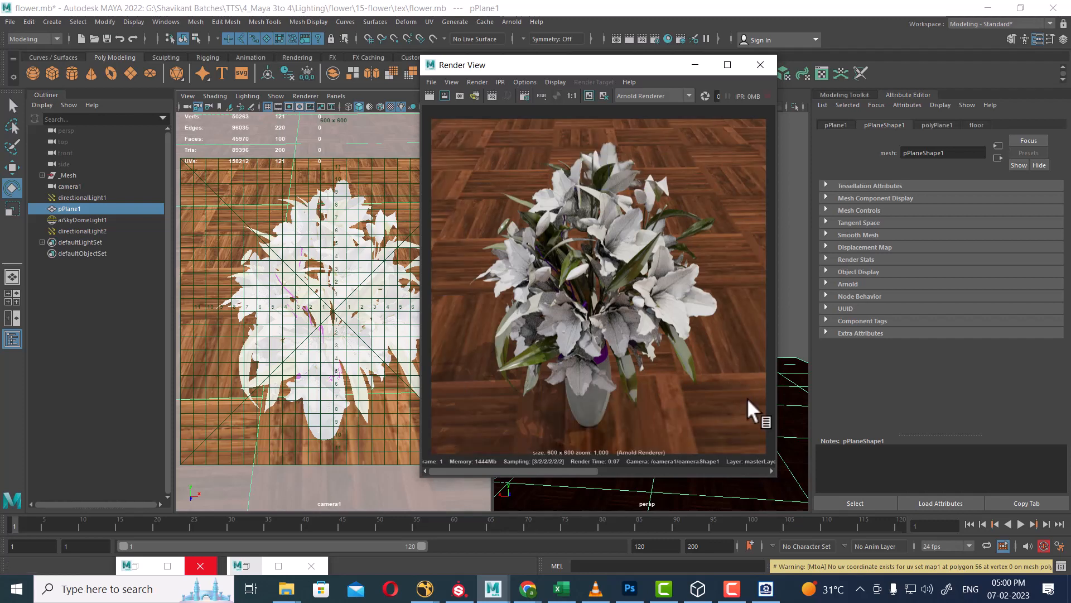
drag(650, 66, 753, 79)
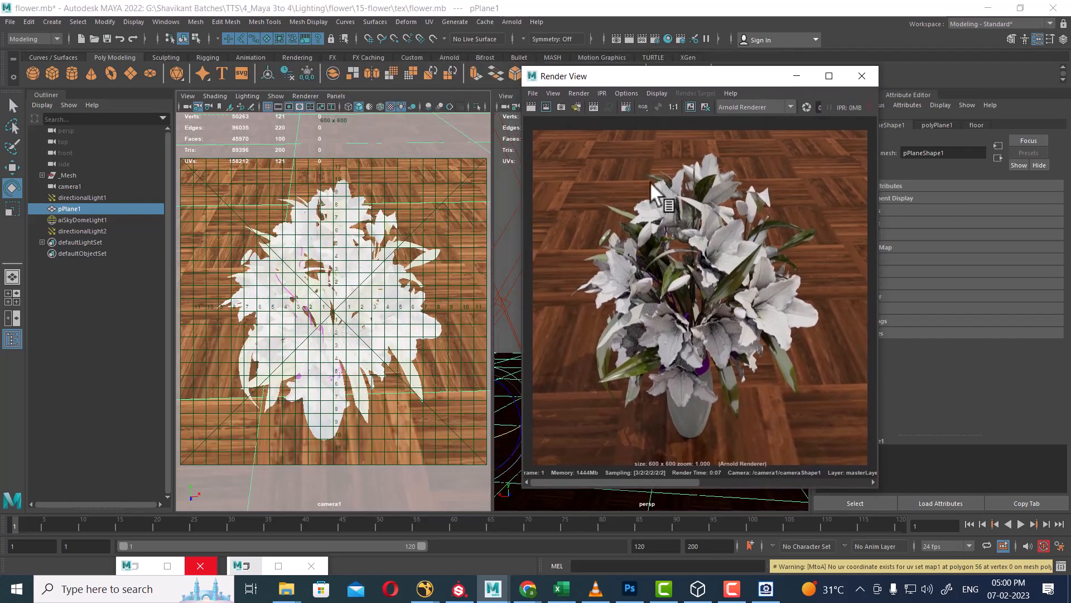
On the green_leaf material, set Cosine Power to 43.097 and Reflectivity to 0.084, and darken the Specular Color to grey
click(413, 378)
right_drag(417, 385, 414, 553)
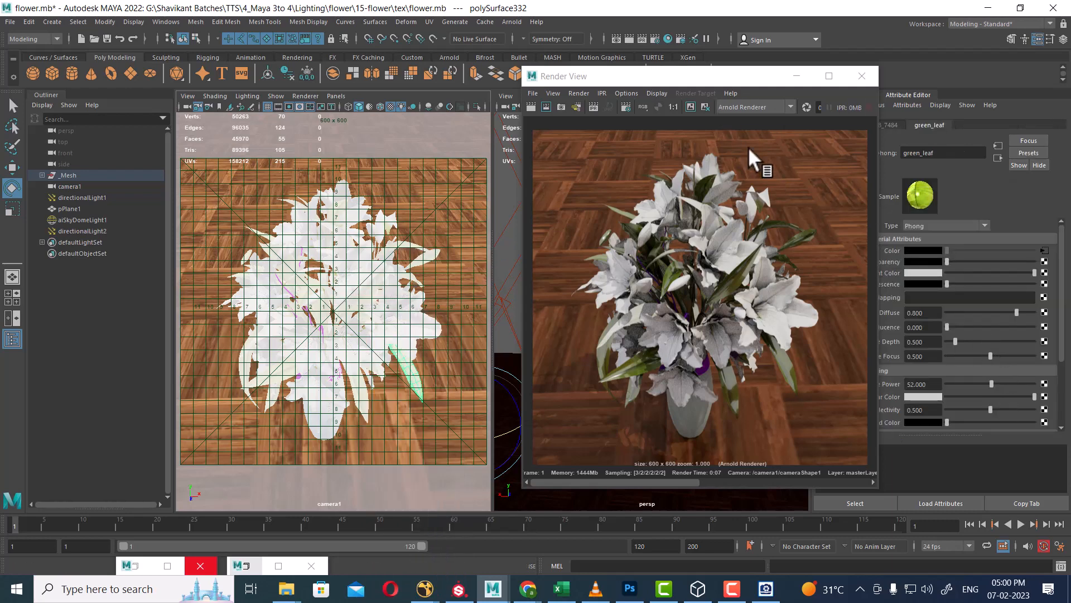
drag(735, 80, 594, 85)
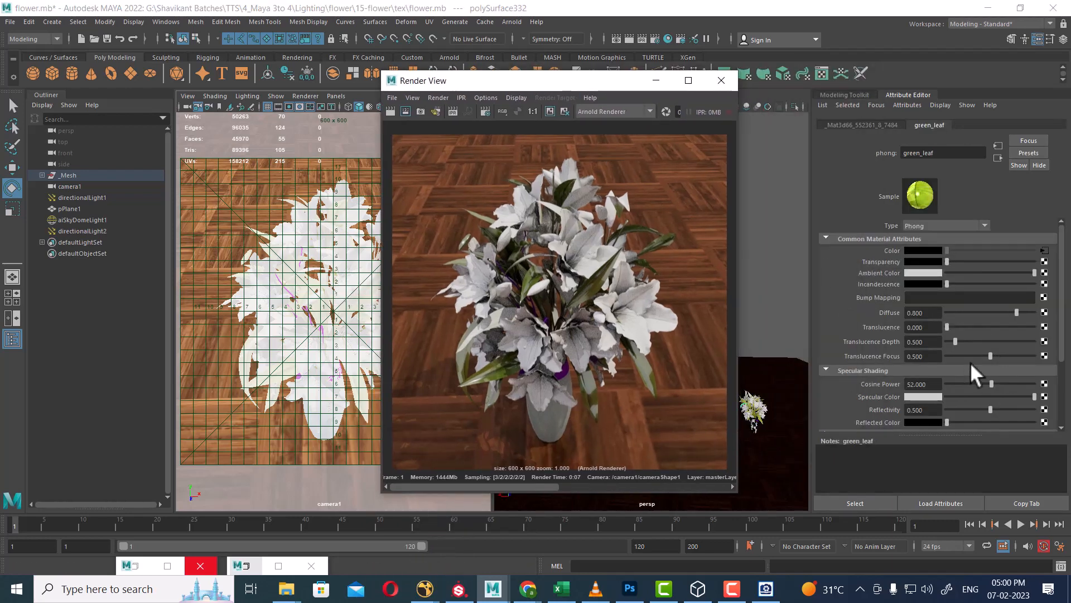
scroll(972, 373, down, 1)
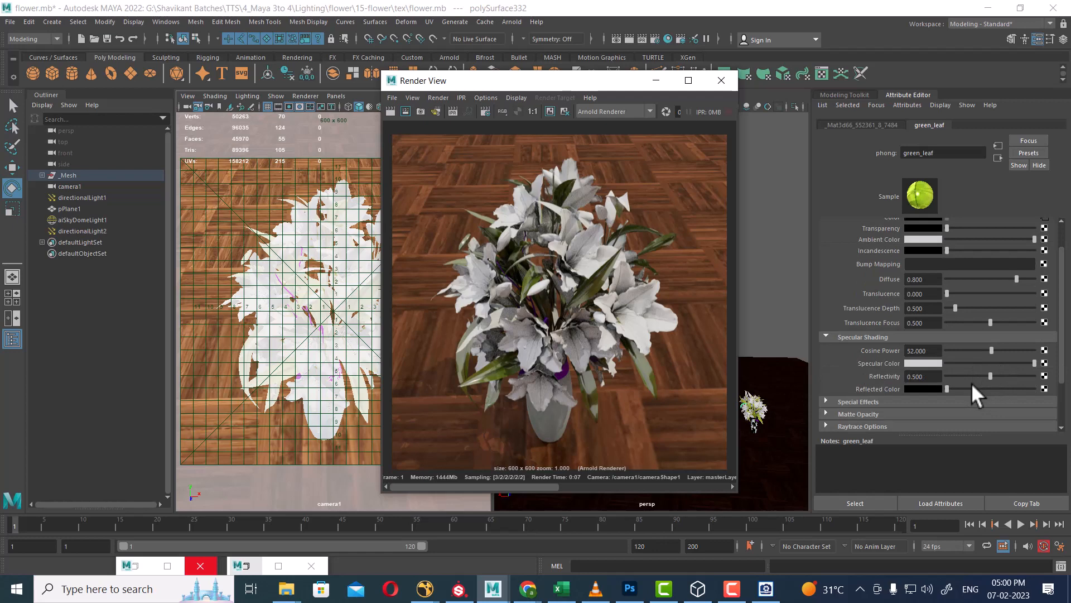
drag(1028, 363, 947, 376)
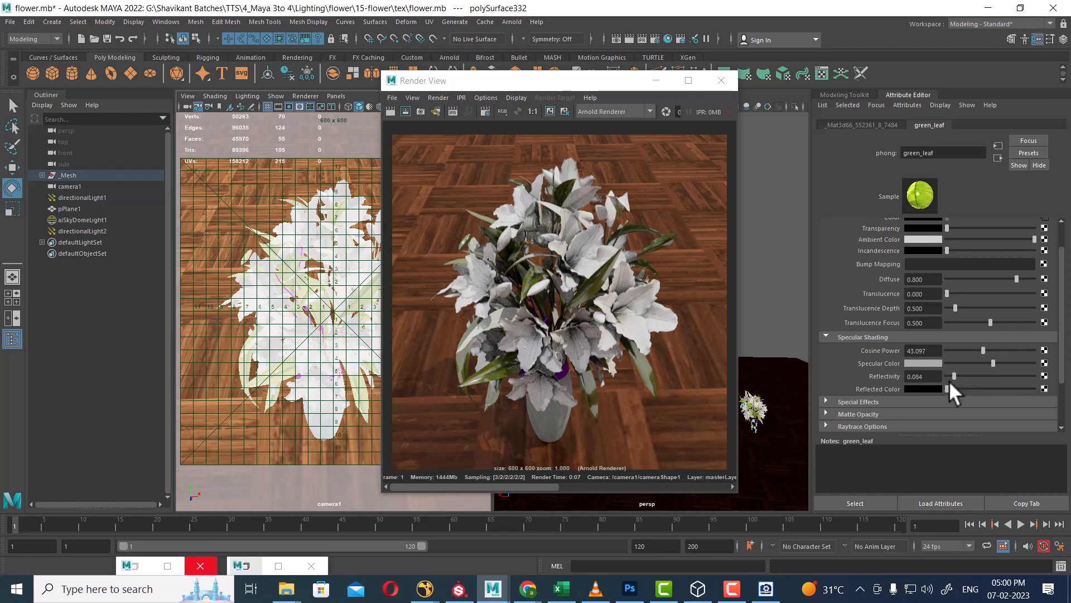
Re-render the vase to check the leaf material, and close the Render View
click(390, 111)
click(389, 110)
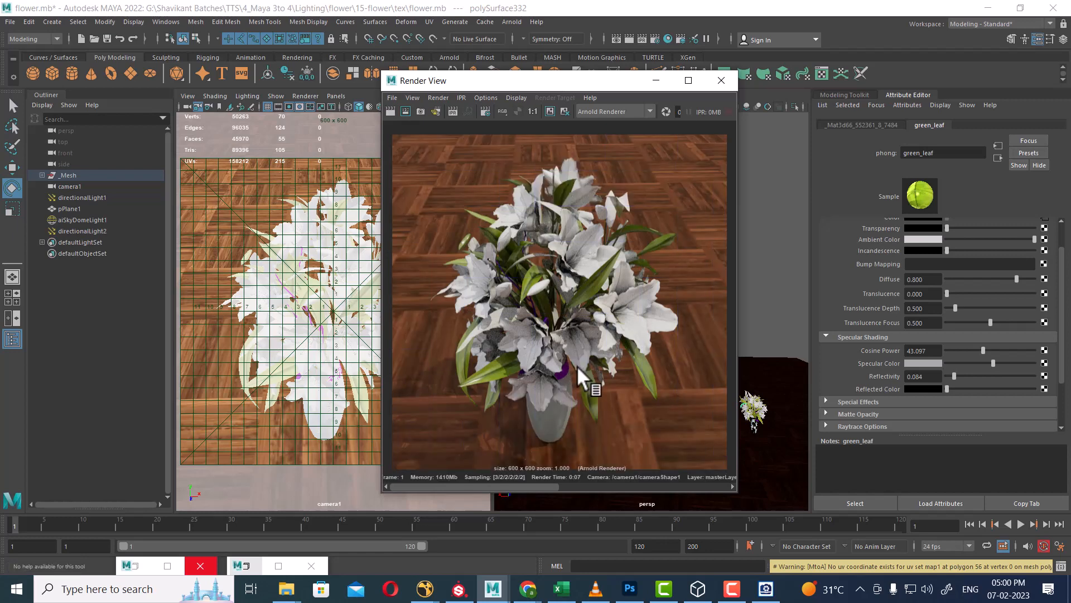
click(721, 80)
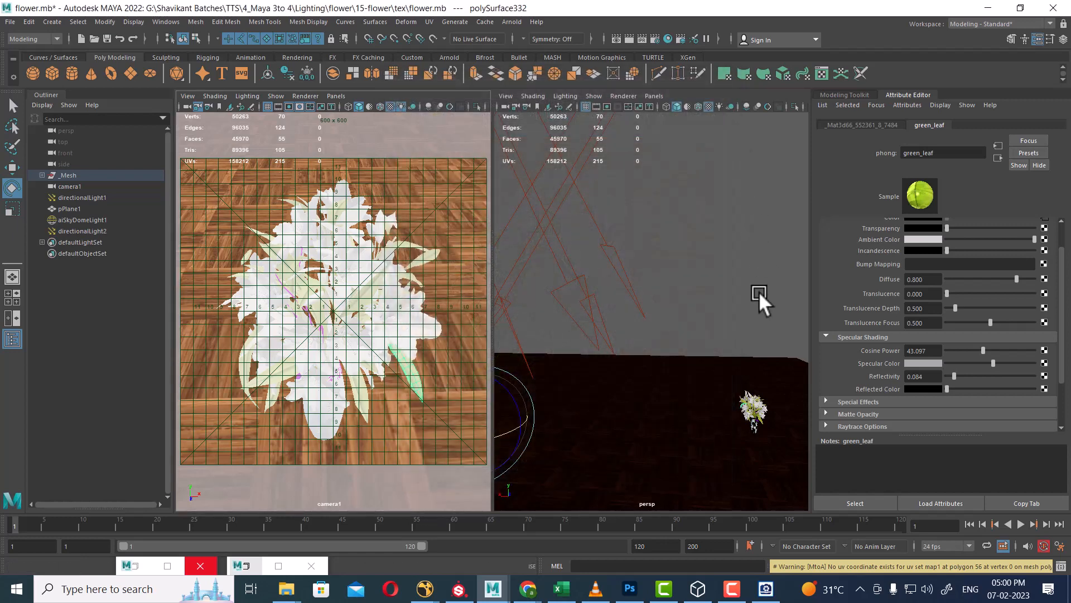
Rename the second directional light's shape node to fill
scroll(647, 266, down, 3)
click(642, 272)
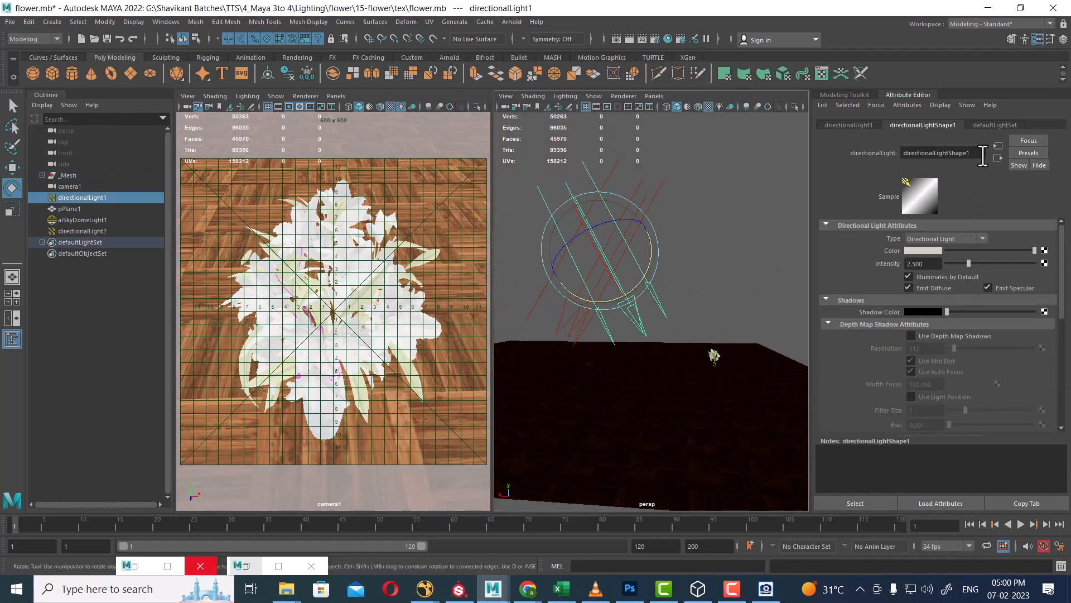
click(651, 183)
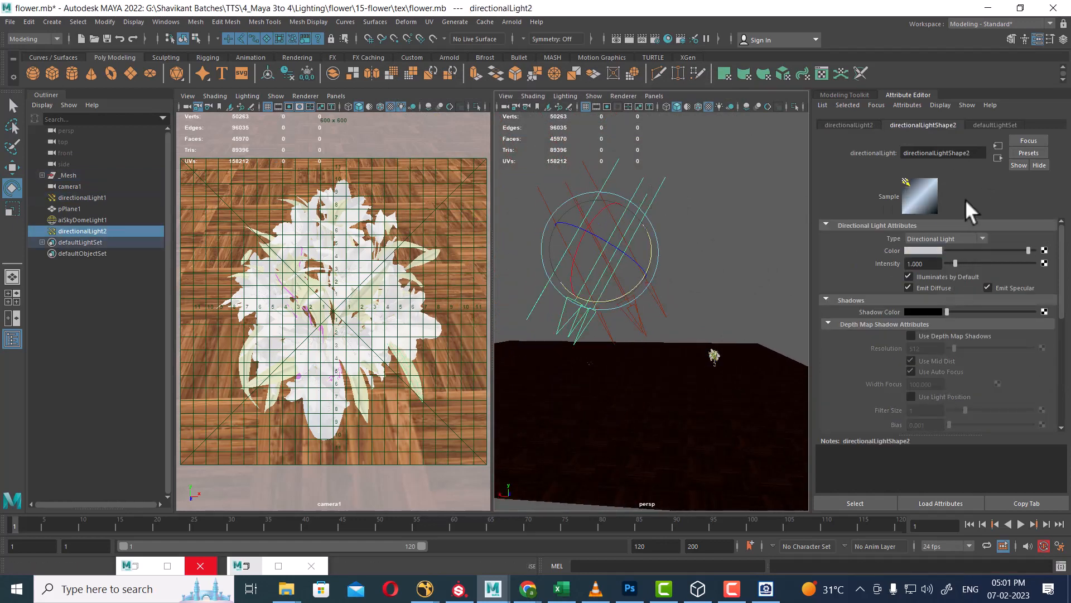
double_click(960, 157)
text(fill)
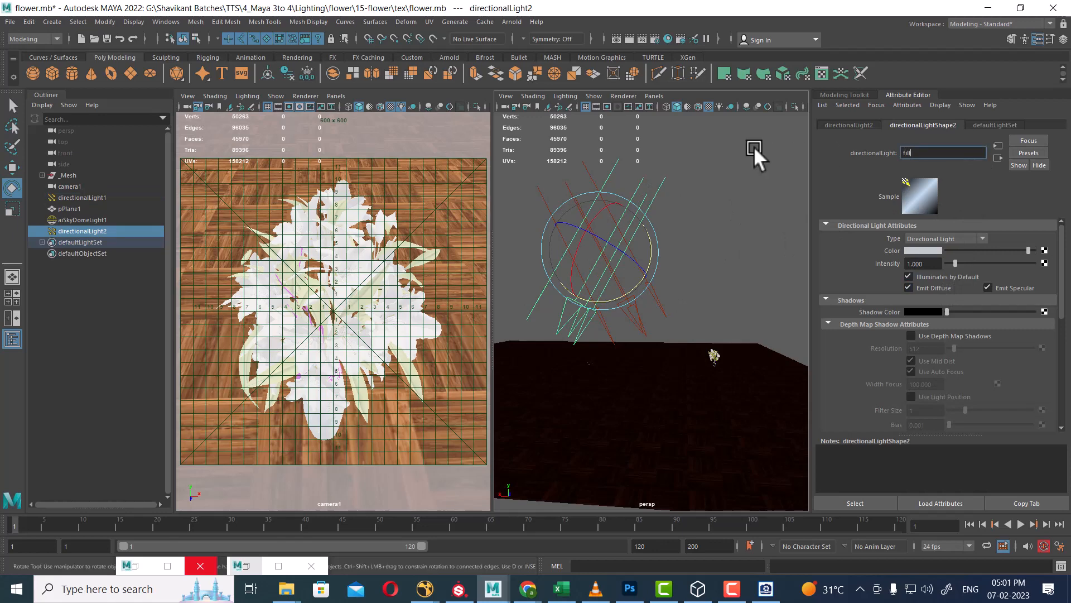
key(Return)
Set the fill light's intensity to 2, render the vase through camera1 and close the Render View
click(933, 264)
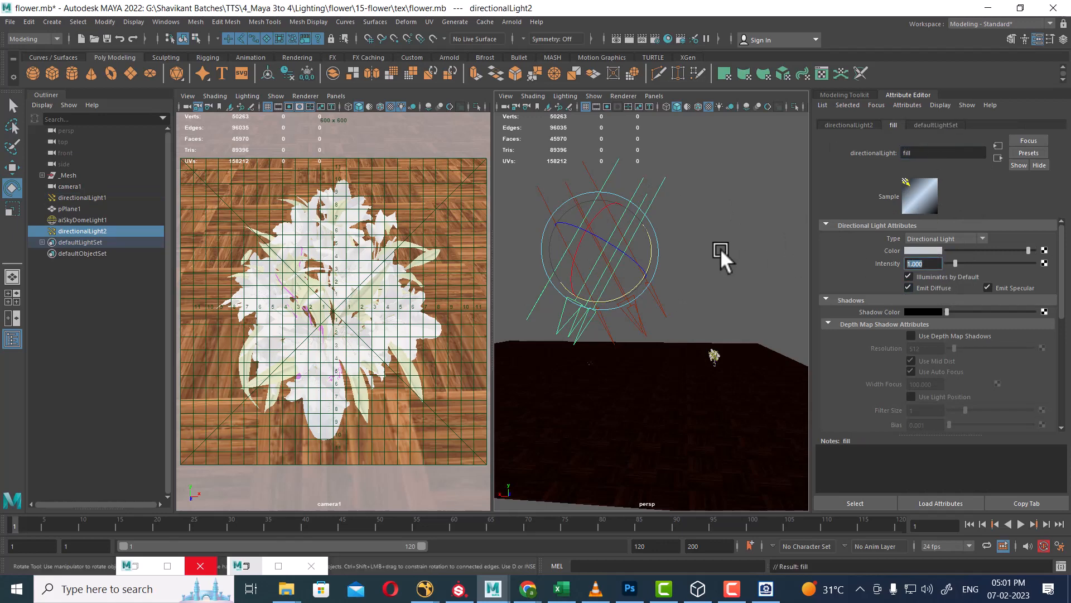
click(385, 183)
click(627, 38)
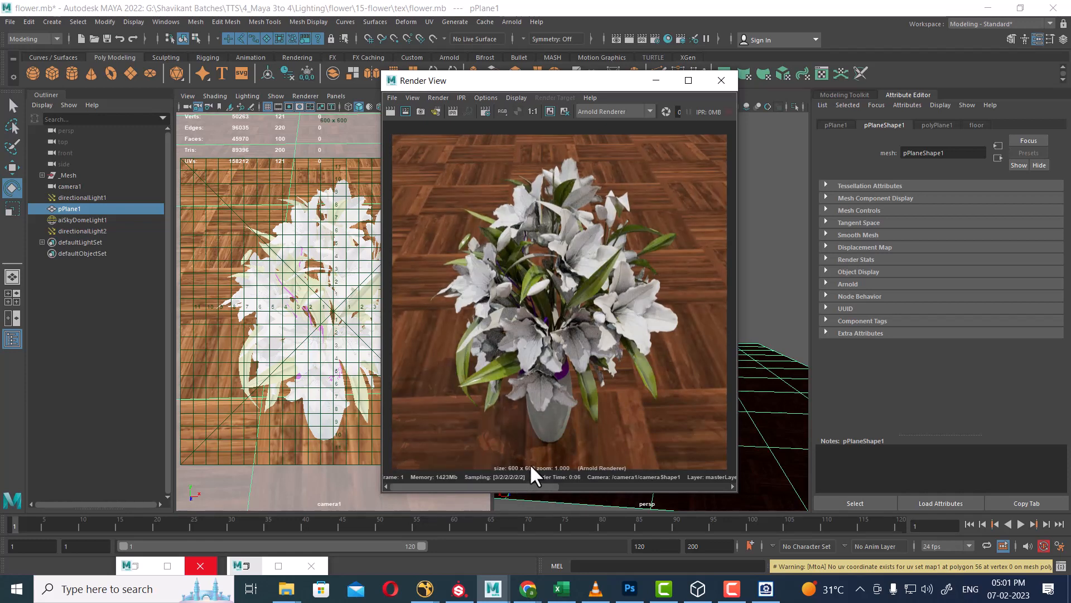
click(721, 80)
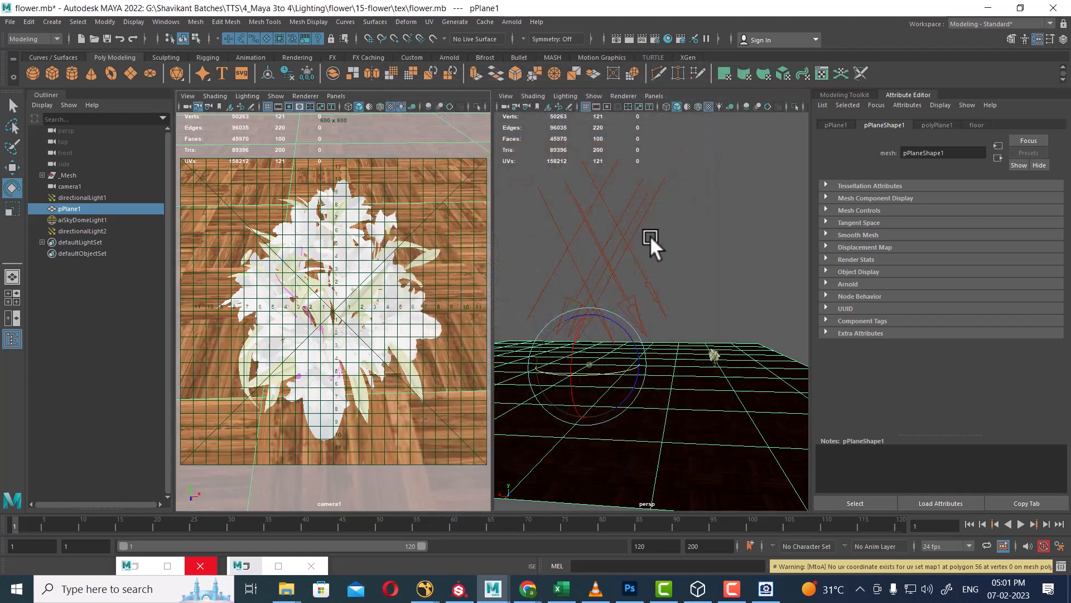
Turn off ray trace shadows on the fill light, render through camera1 and compare the result with the kept image
click(644, 268)
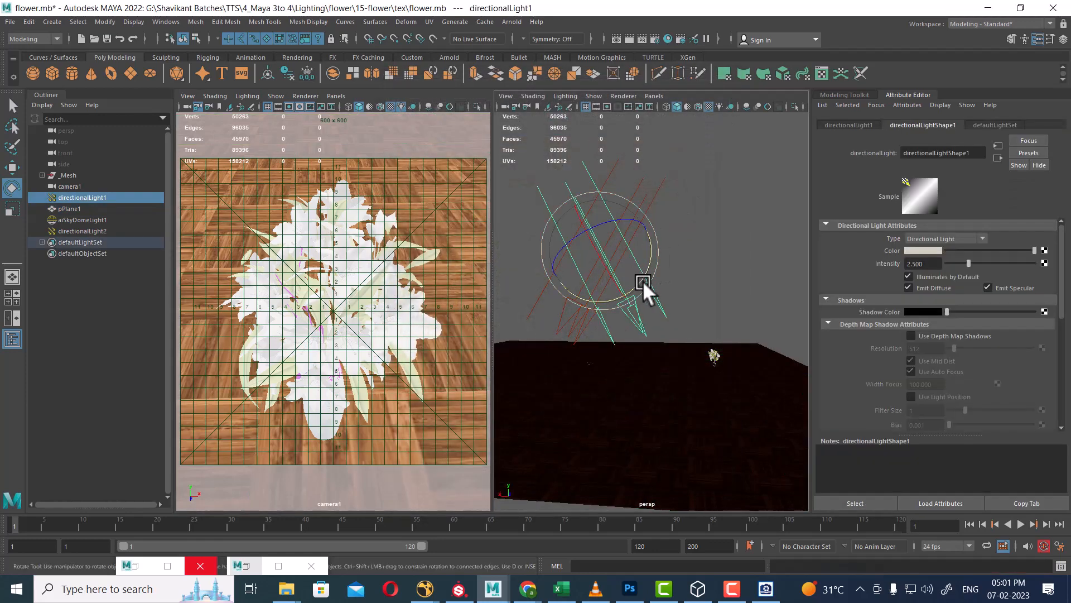
click(667, 188)
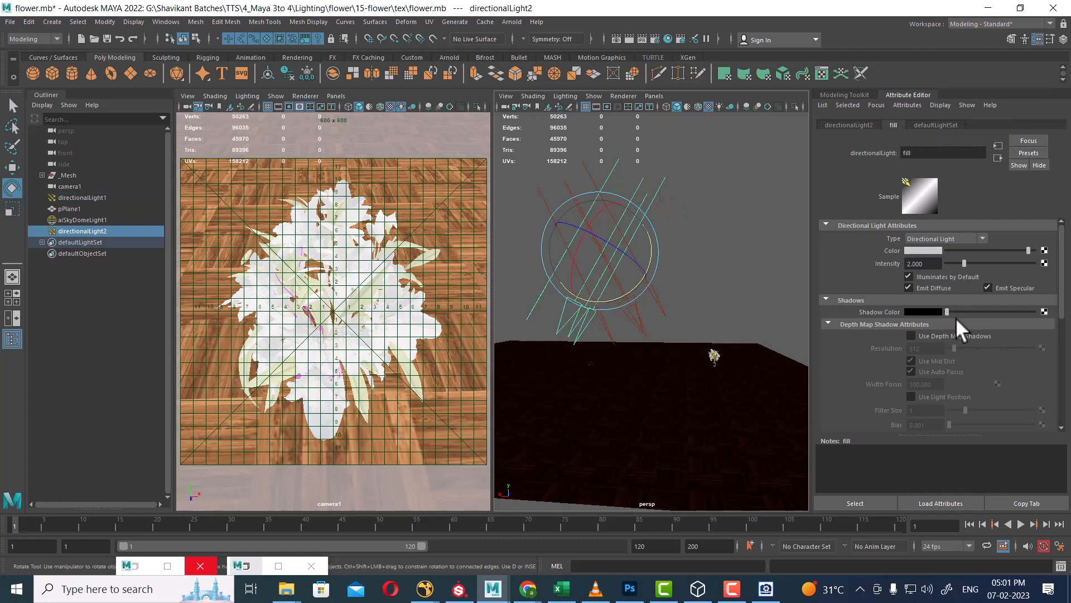
scroll(951, 346, down, 5)
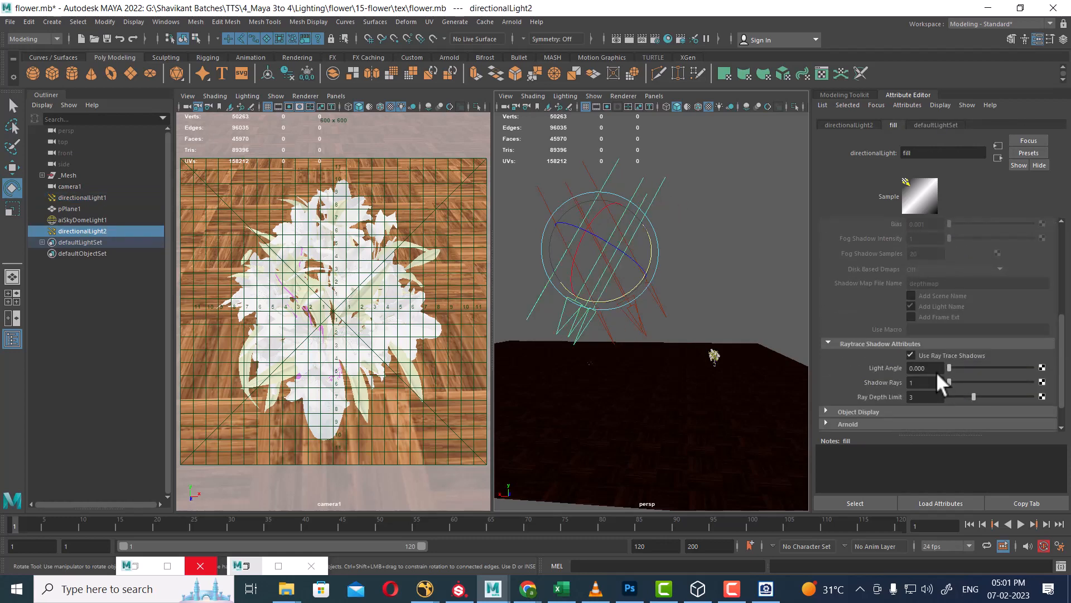
click(439, 177)
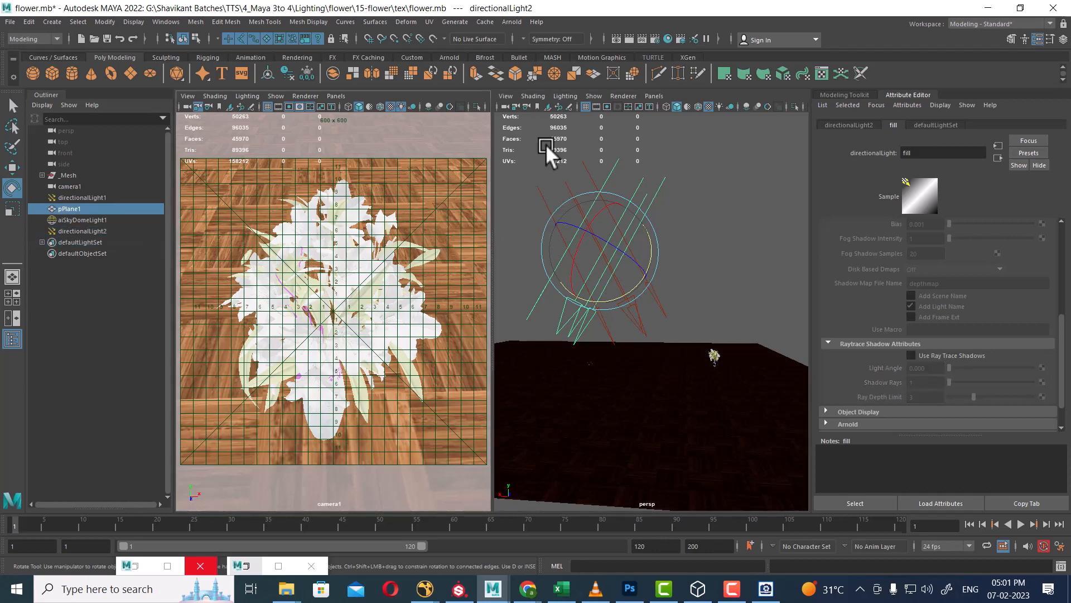
click(628, 38)
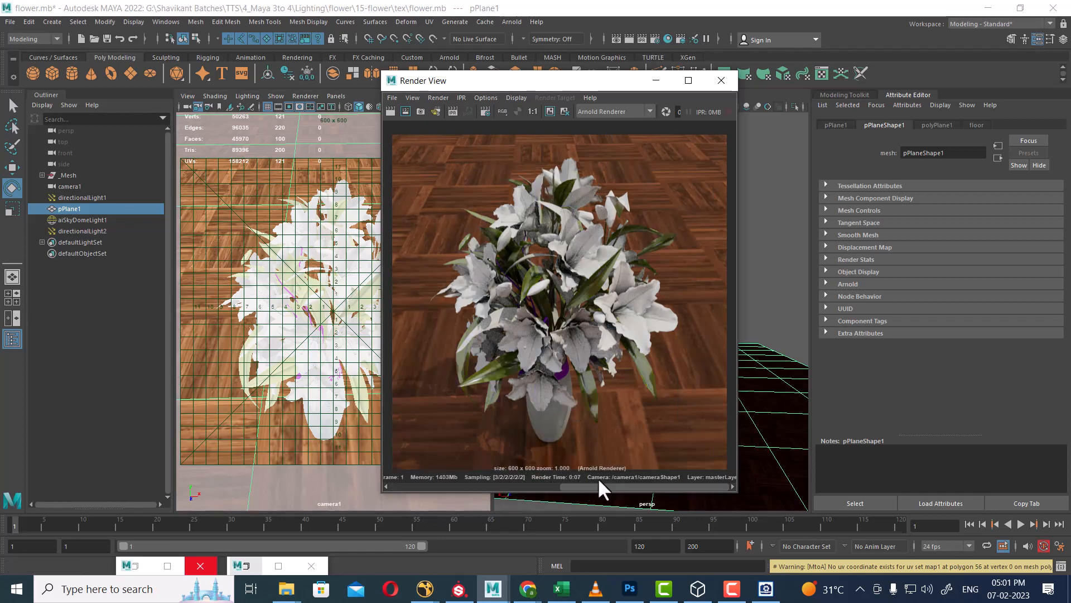
drag(537, 480, 496, 454)
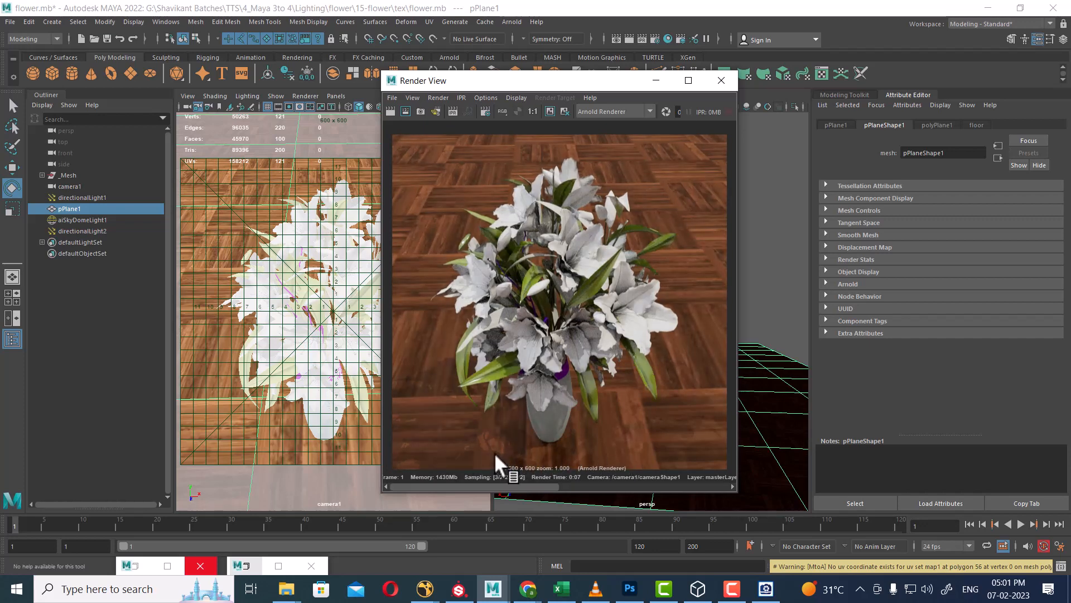
click(657, 80)
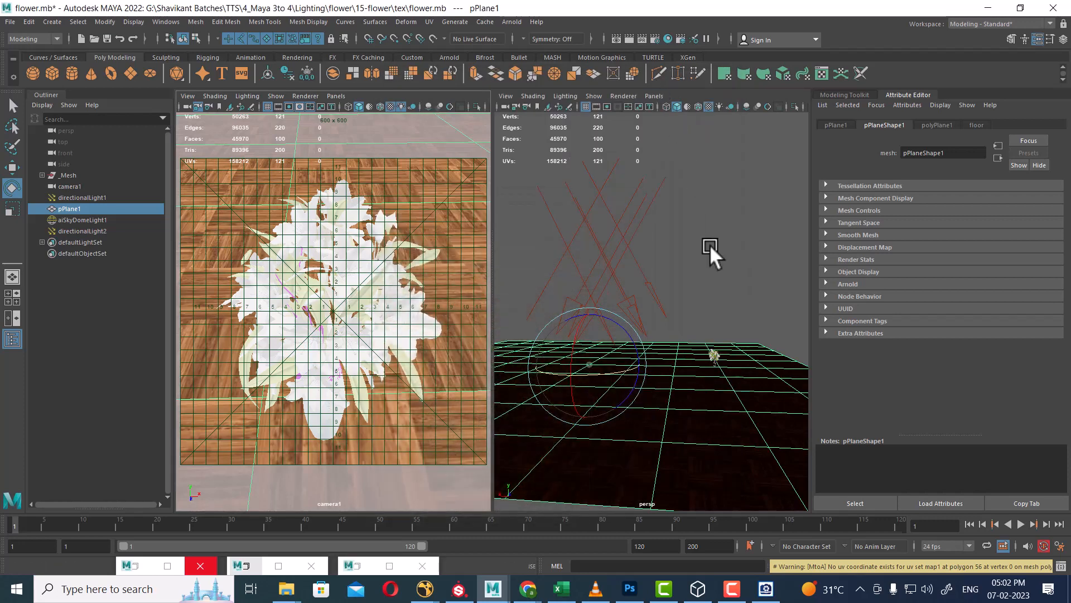
Set the fill light's intensity to 1.5 and render the vase through camera1 again
click(647, 276)
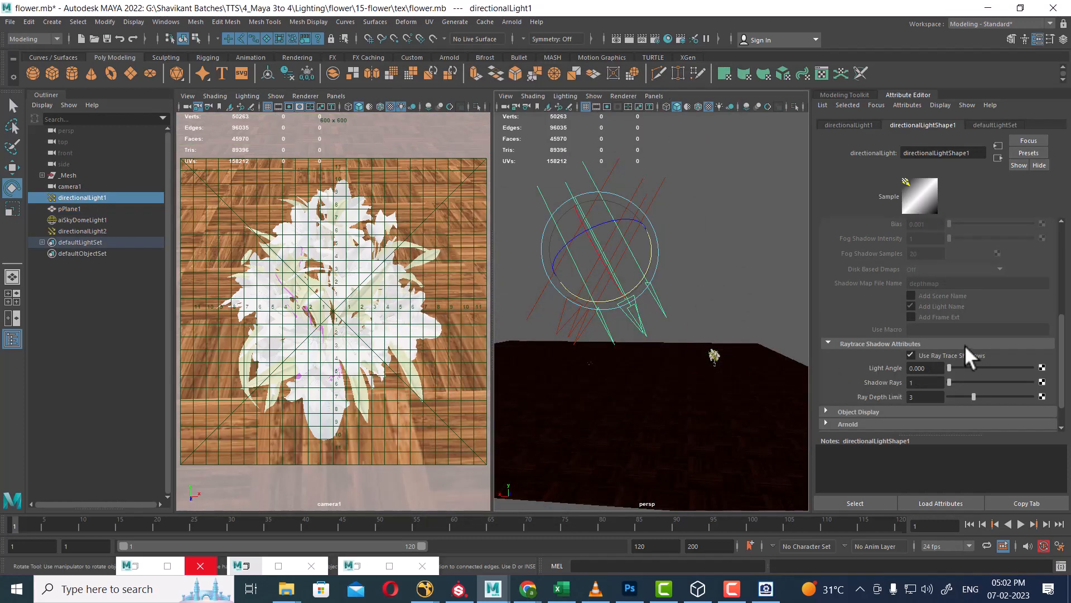
scroll(965, 346, up, 5)
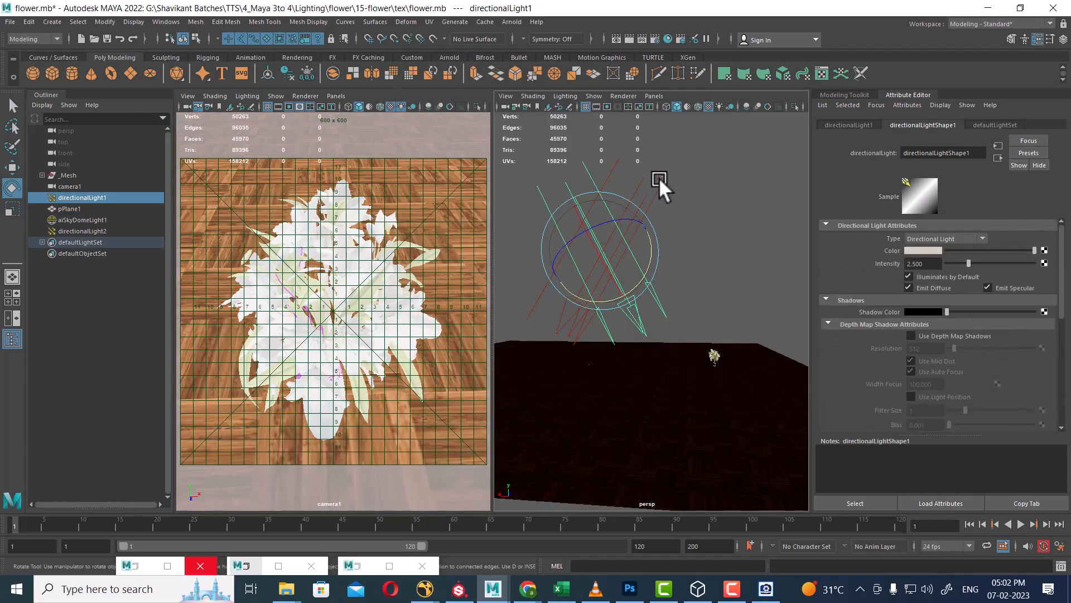
click(659, 178)
drag(942, 263, 864, 267)
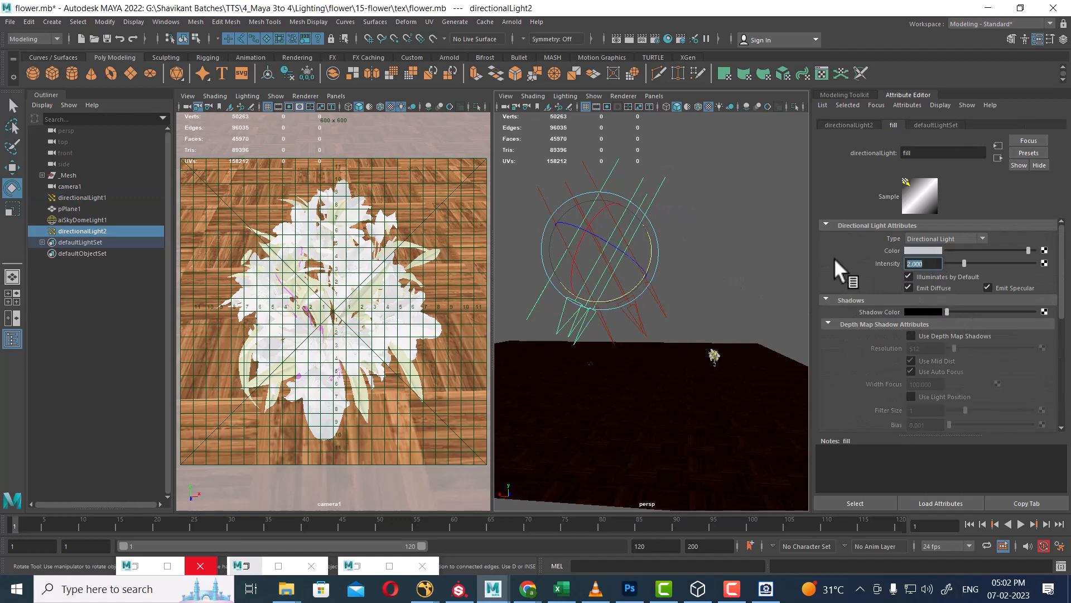
text(1.5)
key(Return)
drag(681, 173, 663, 188)
click(477, 299)
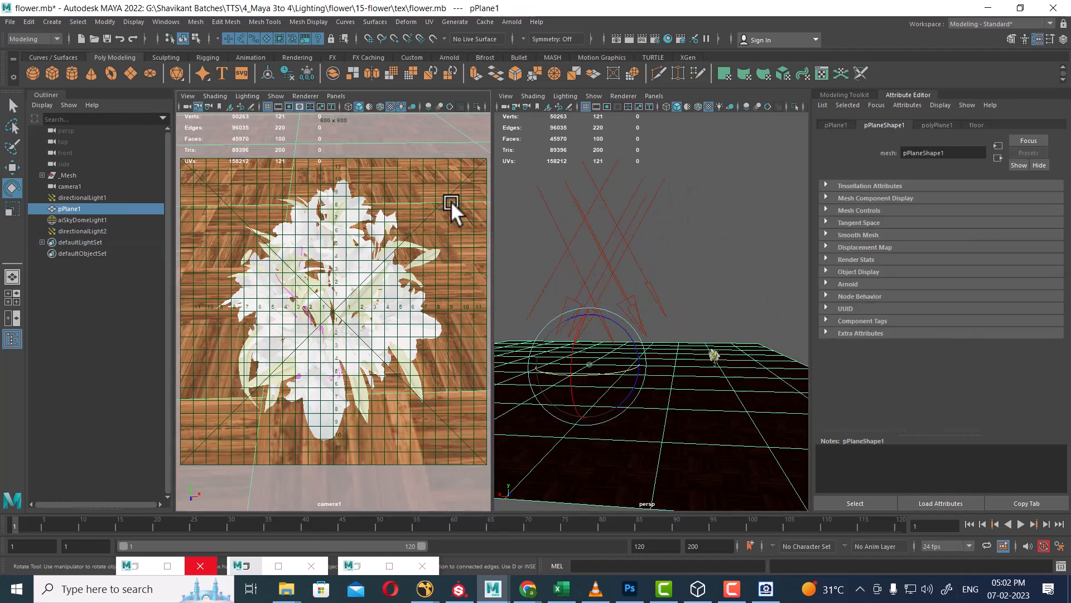
click(632, 40)
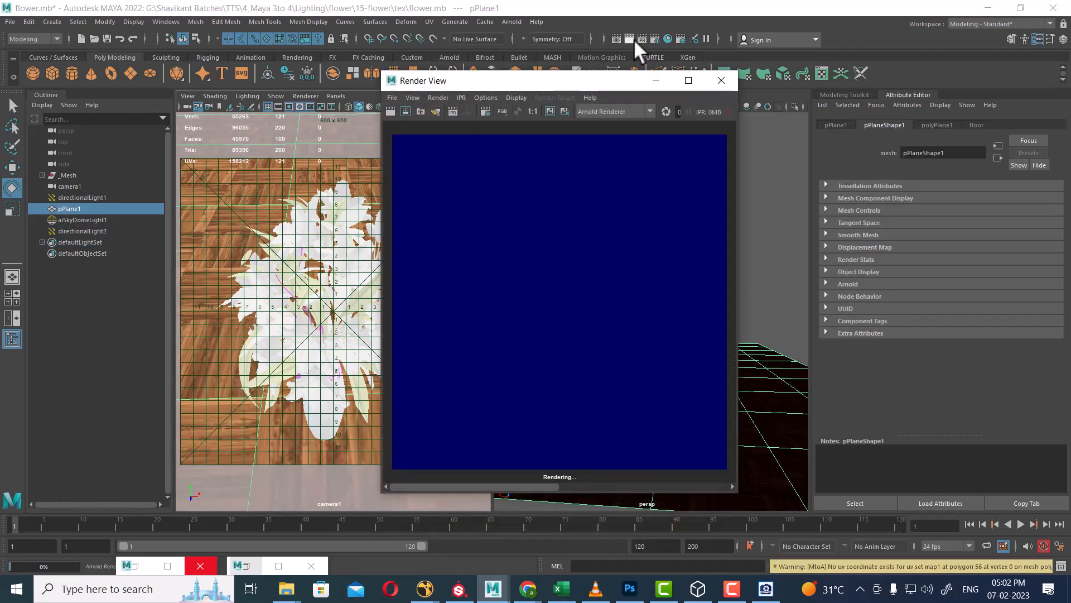